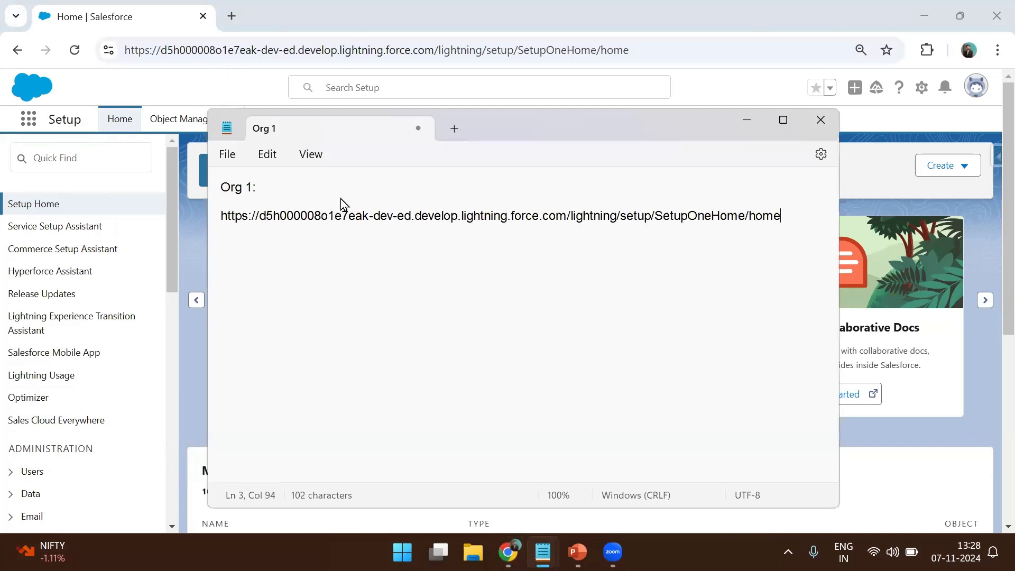
Paste the second org's setup URL from Chrome into the notes under a new 'Org :' heading
{"action": "key", "text": "Return"}
{"action": "key", "text": "Return"}
{"action": "key", "text": "Return"}
{"action": "type", "text": "Org :"}
{"action": "key", "text": "Return"}
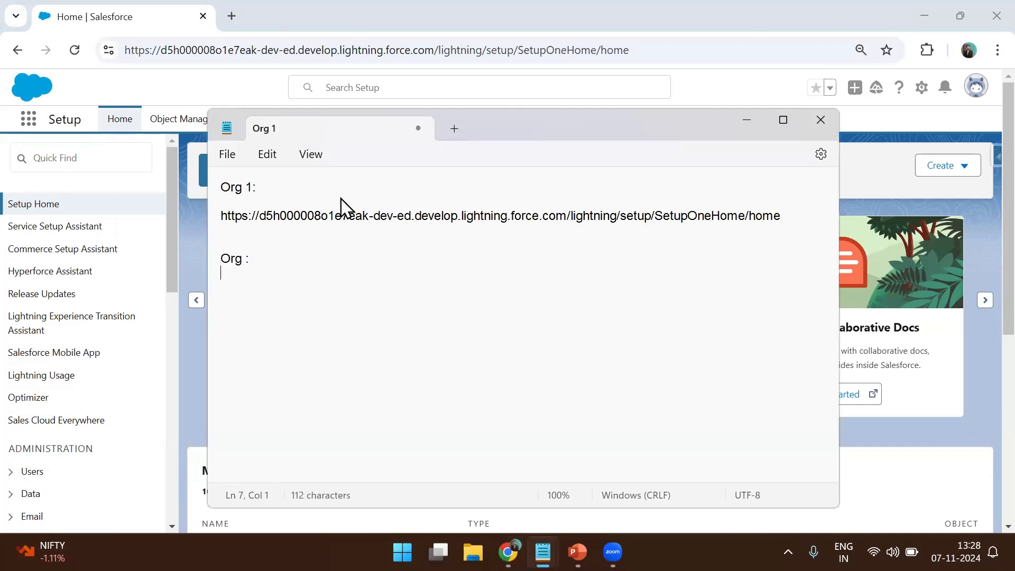
{"action": "mouse_move", "coordinate": [508, 552]}
{"action": "left_click", "coordinate": [730, 498]}
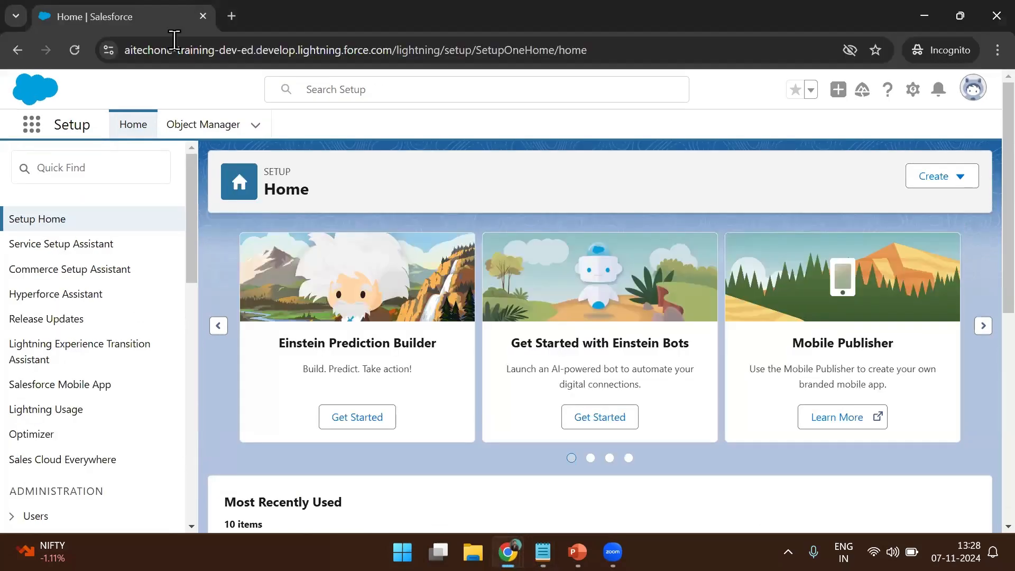
{"action": "left_click", "coordinate": [219, 53]}
{"action": "key", "text": "ctrl+c"}
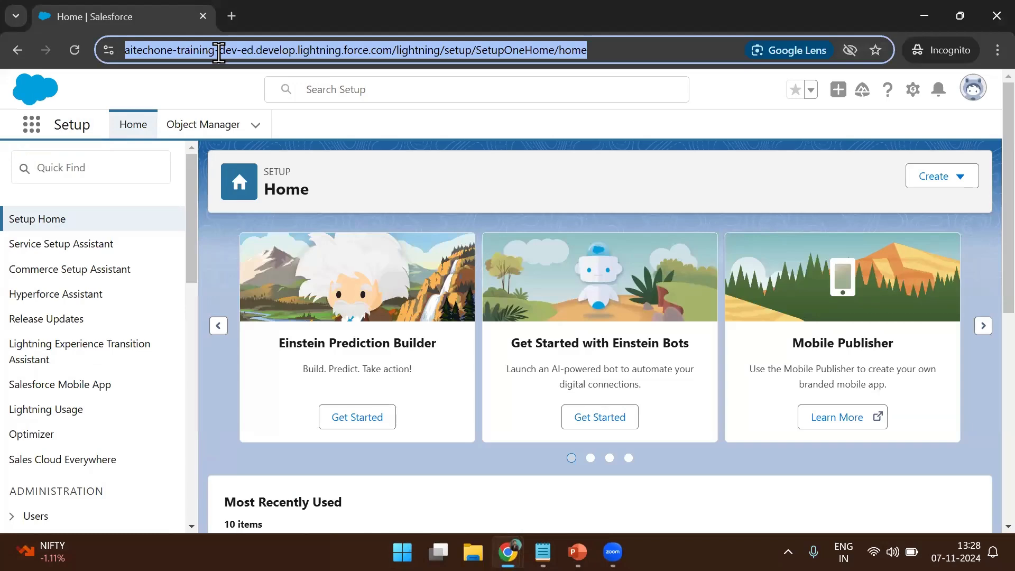
{"action": "key", "text": "alt+Tab"}
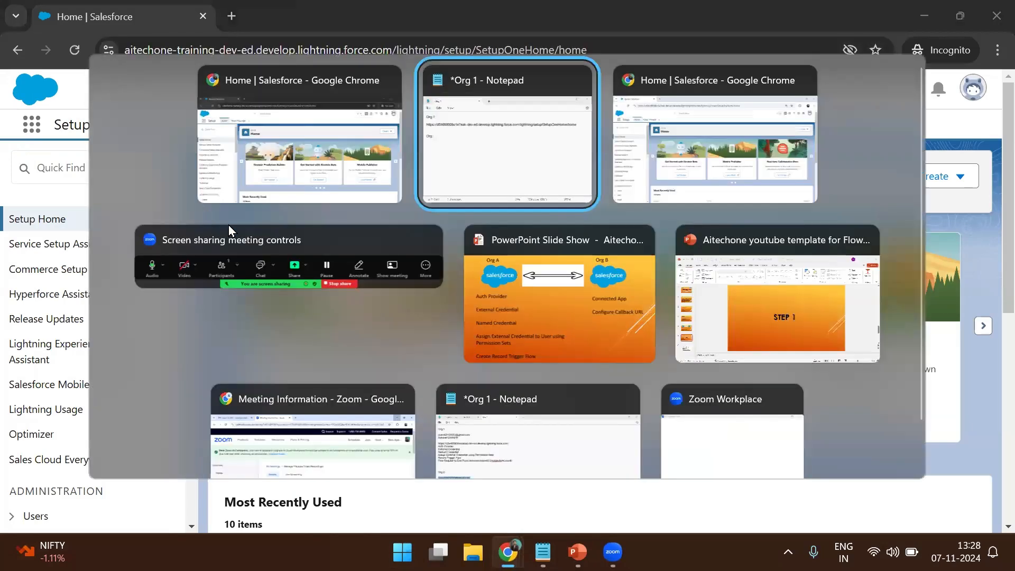
{"action": "key", "text": "Return"}
{"action": "key", "text": "ctrl+v"}
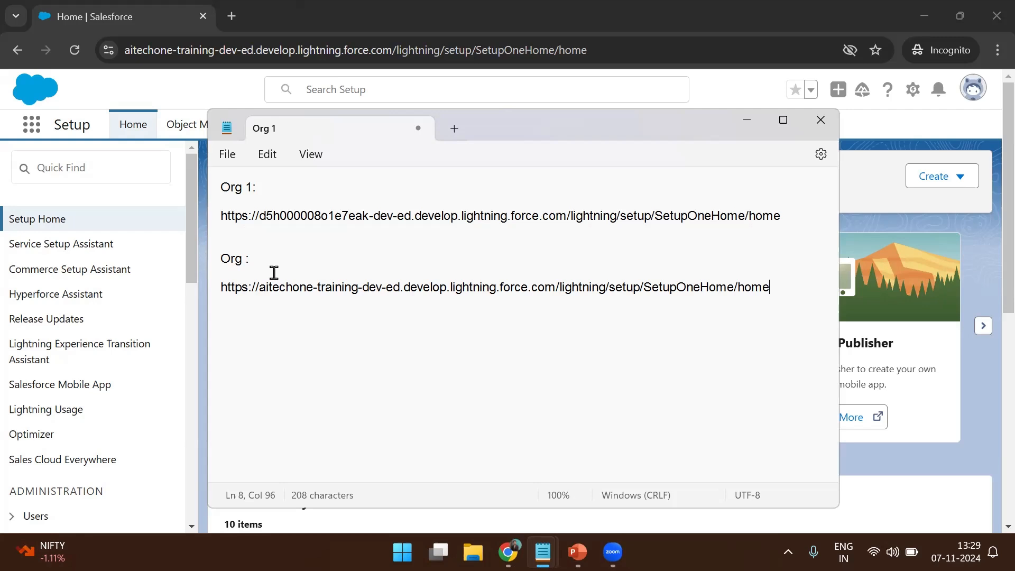
Number the new heading 'Org 2:' and label it 'Target'
{"action": "left_click_drag", "start_coordinate": [252, 219], "coordinate": [362, 222]}
{"action": "left_click_drag", "start_coordinate": [258, 290], "coordinate": [364, 295]}
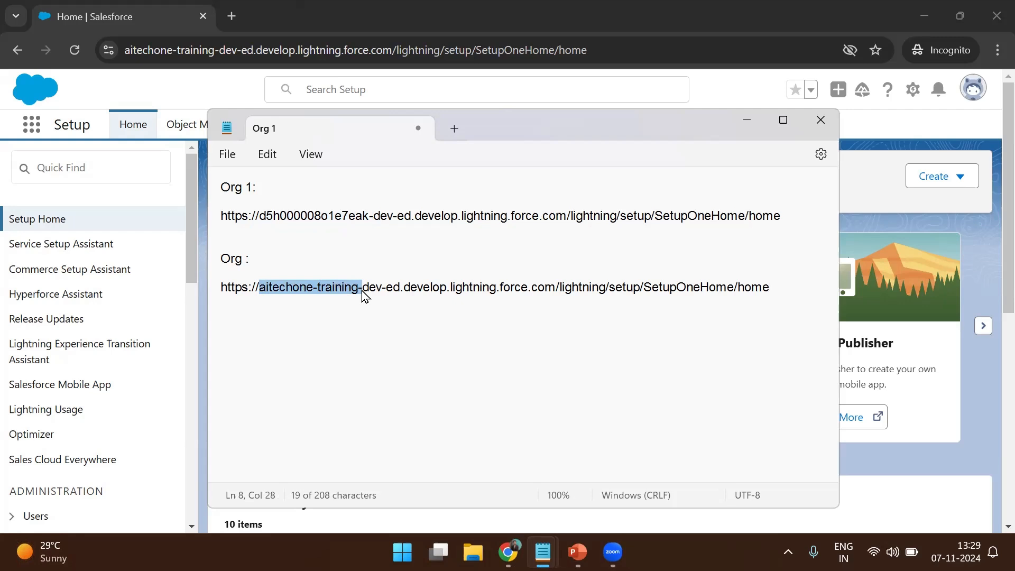
{"action": "left_click", "coordinate": [364, 295]}
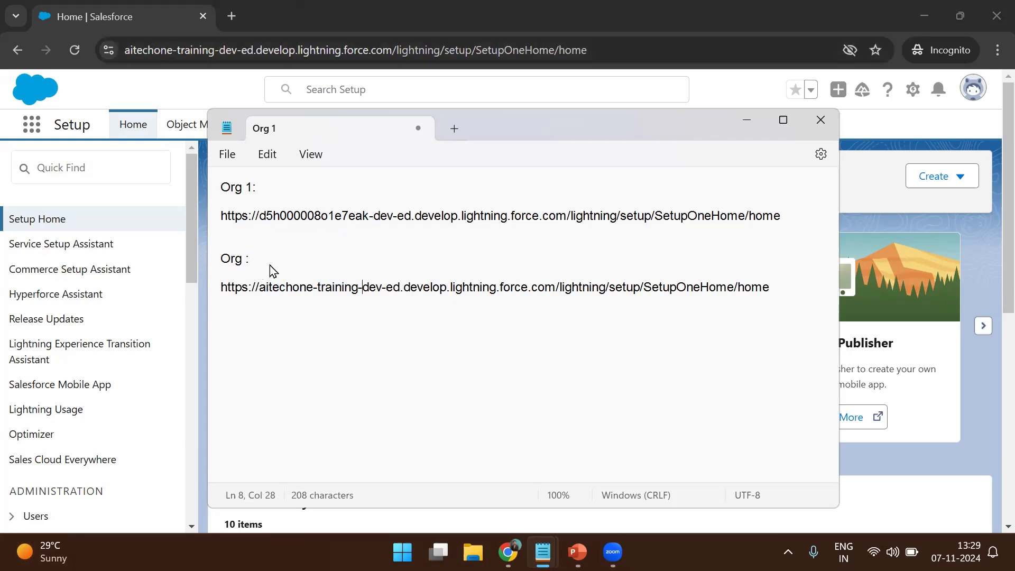
{"action": "left_click", "coordinate": [245, 256]}
{"action": "key", "text": "Left"}
{"action": "type", "text": "2"}
{"action": "left_click", "coordinate": [300, 266]}
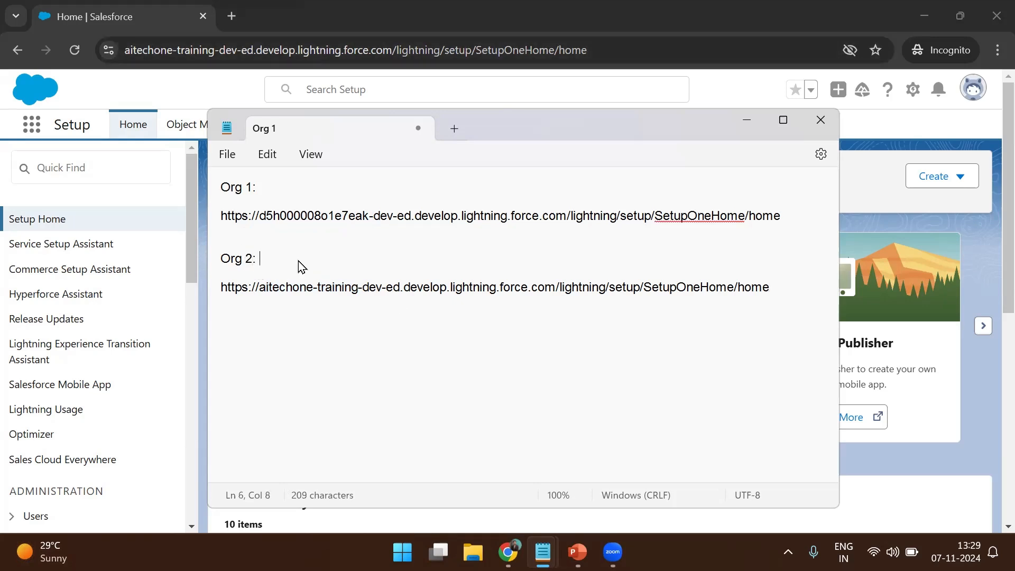
{"action": "type", "text": "Target"}
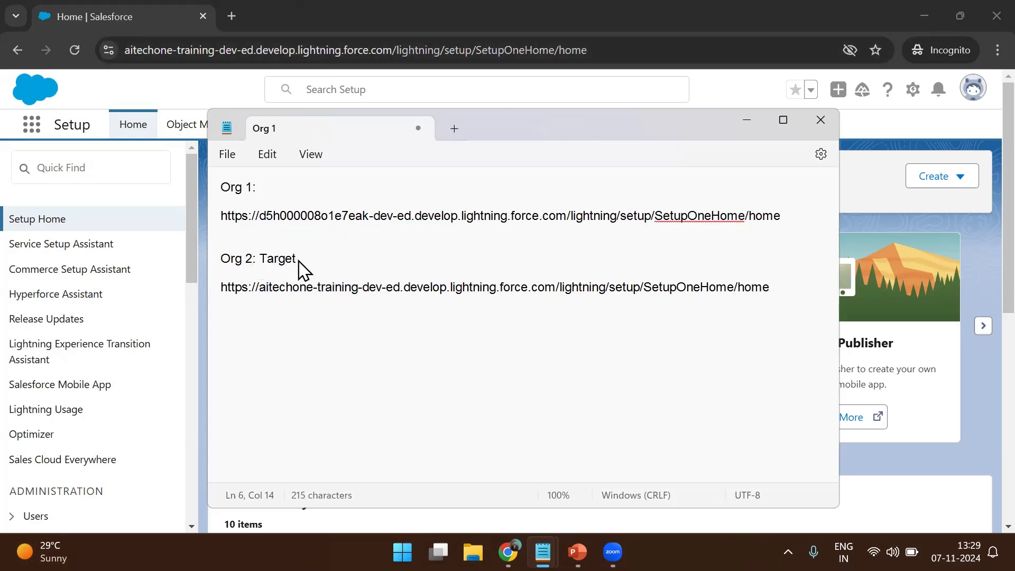
Label the Org 1 heading 'Source' and return to the PowerPoint slide show
{"action": "left_click", "coordinate": [283, 190]}
{"action": "type", "text": "Sour"}
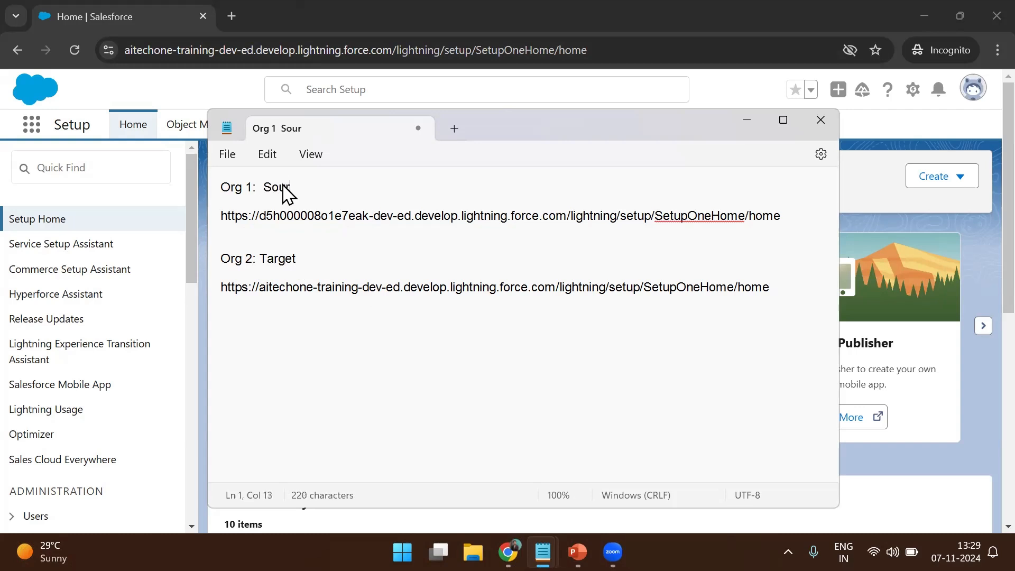
{"action": "type", "text": "ce"}
{"action": "left_click_drag", "start_coordinate": [301, 181], "coordinate": [261, 183]}
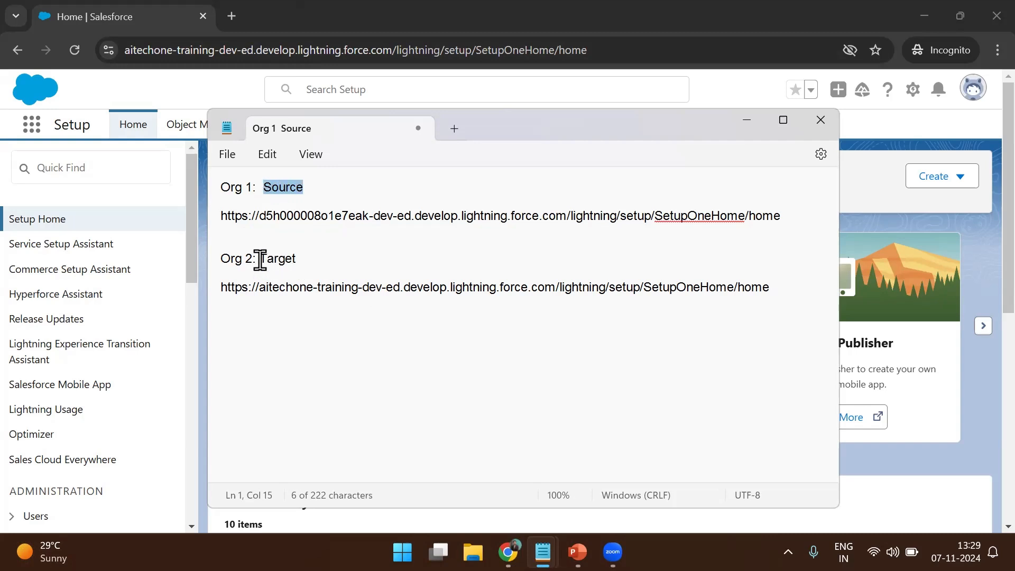
{"action": "left_click_drag", "start_coordinate": [261, 259], "coordinate": [309, 262]}
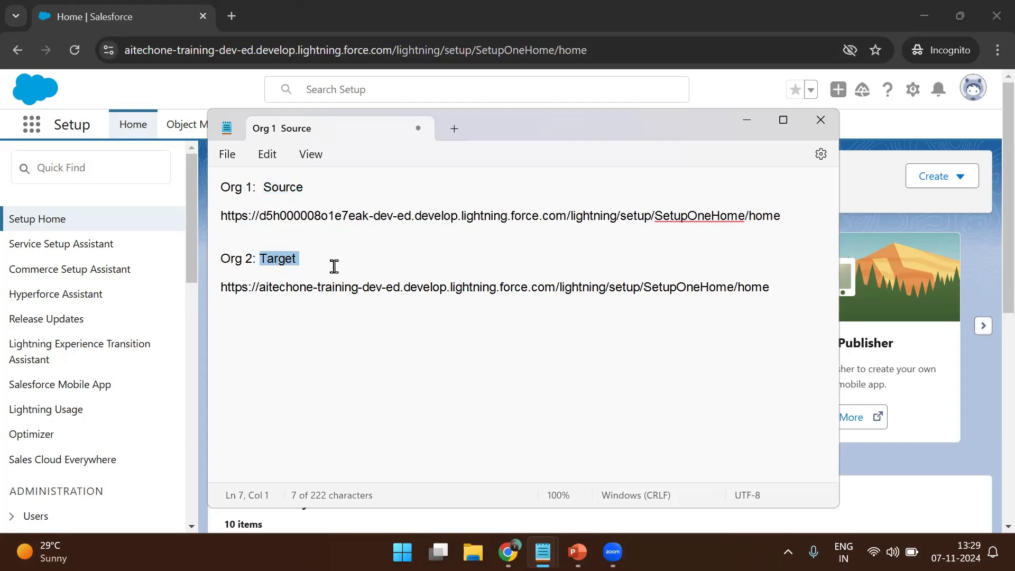
{"action": "mouse_move", "coordinate": [578, 549]}
{"action": "left_click", "coordinate": [633, 487]}
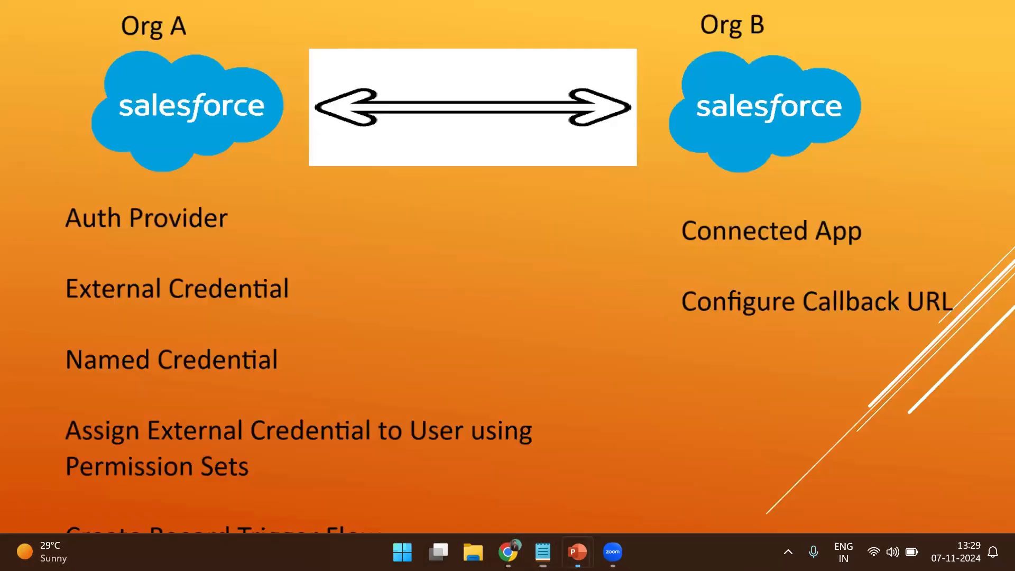
Review the STEP 1 slide and go back to the Org A/Org B overview slide
{"action": "key", "text": "Right"}
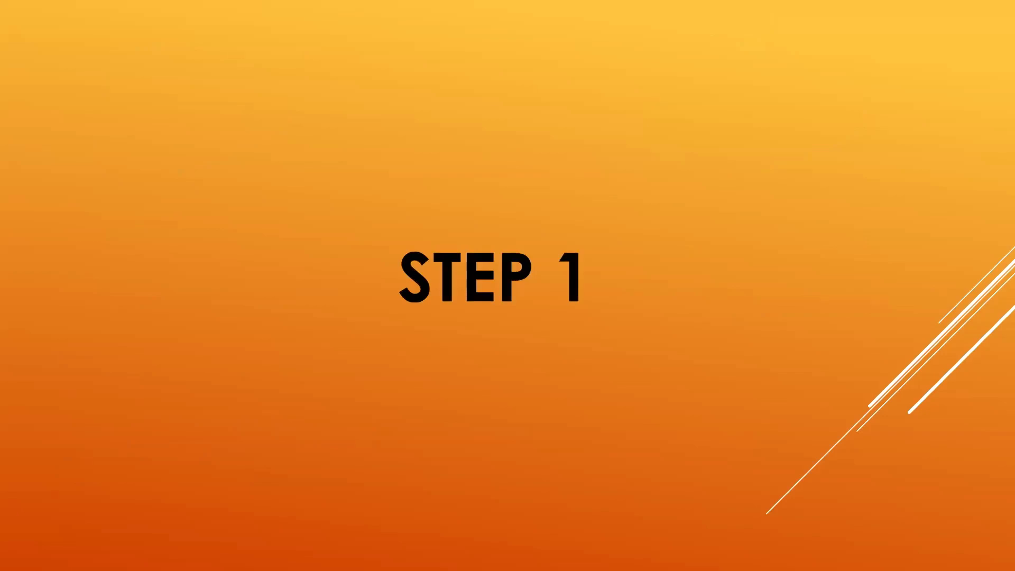
{"action": "key", "text": "alt+Tab"}
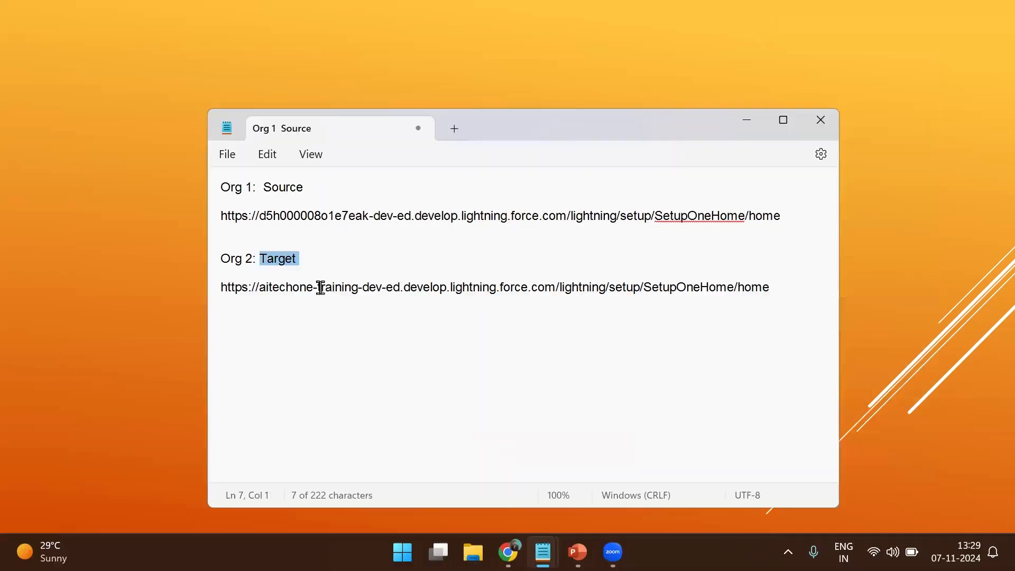
{"action": "left_click", "coordinate": [782, 294]}
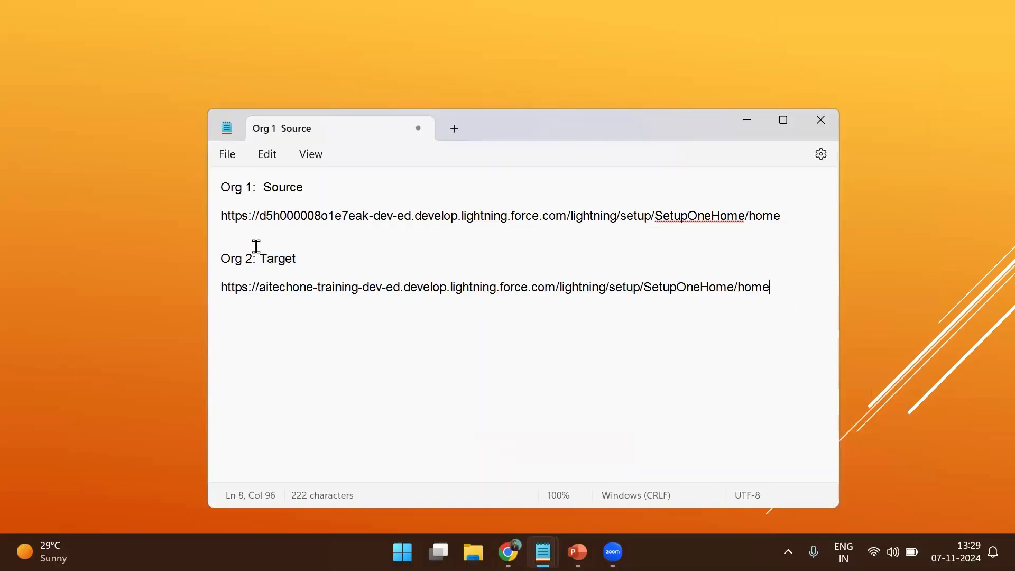
{"action": "key", "text": "alt+Tab"}
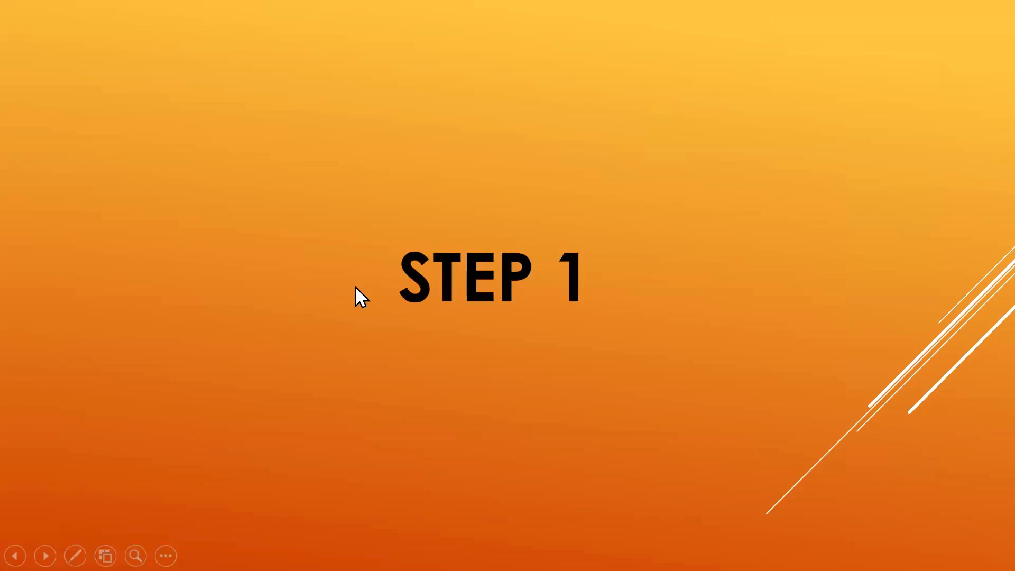
{"action": "key", "text": "Left"}
{"action": "key", "text": "Right"}
{"action": "key", "text": "Left"}
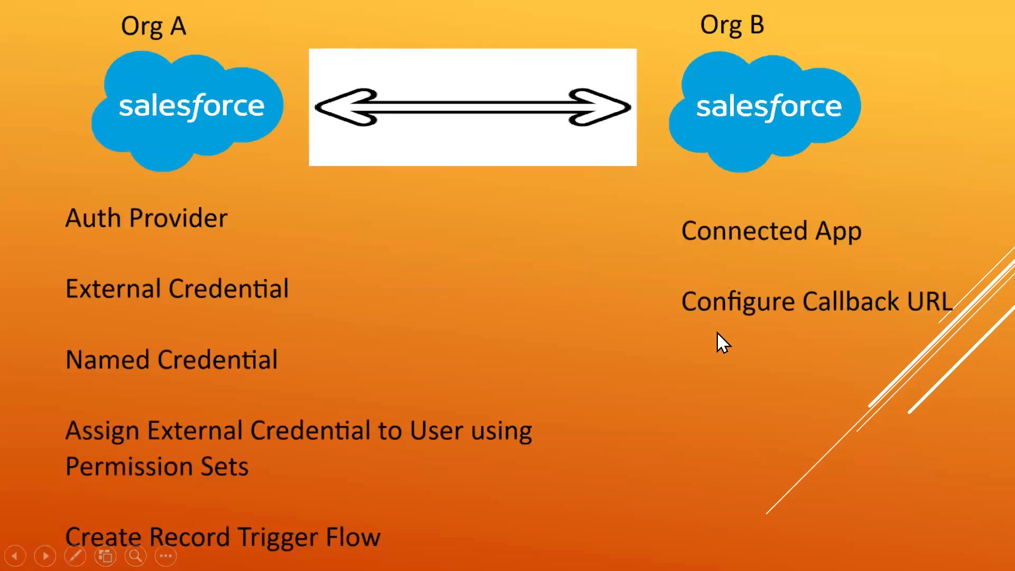
Add a 'Connect App' note below the Target URL, then switch to the Salesforce window
{"action": "key", "text": "alt+Tab"}
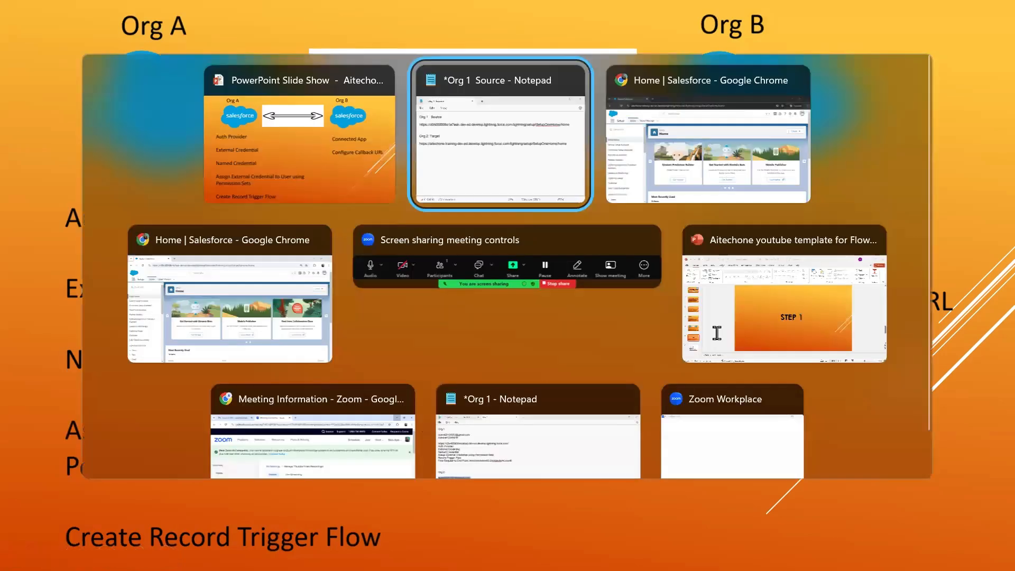
{"action": "key", "text": "Return"}
{"action": "key", "text": "Return"}
{"action": "type", "text": "Connect App"}
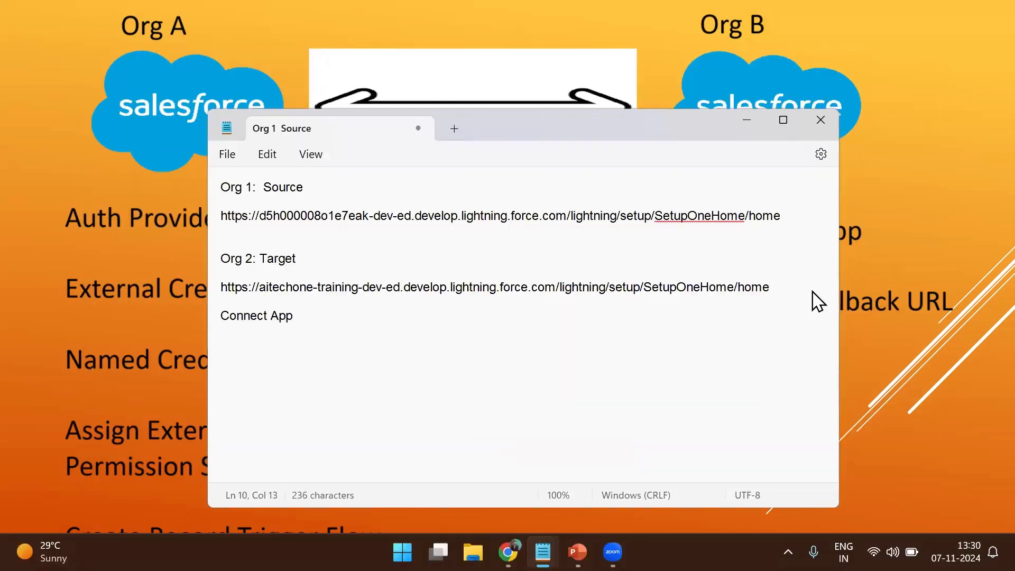
{"action": "key", "text": "alt+Tab"}
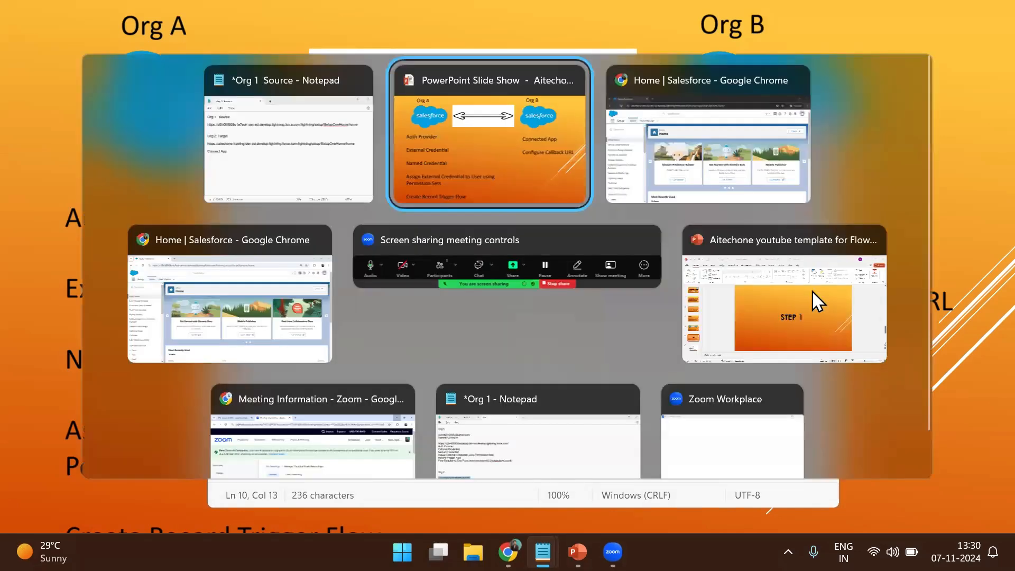
{"action": "key", "text": "alt+Tab"}
{"action": "key", "text": "alt+Tab"}
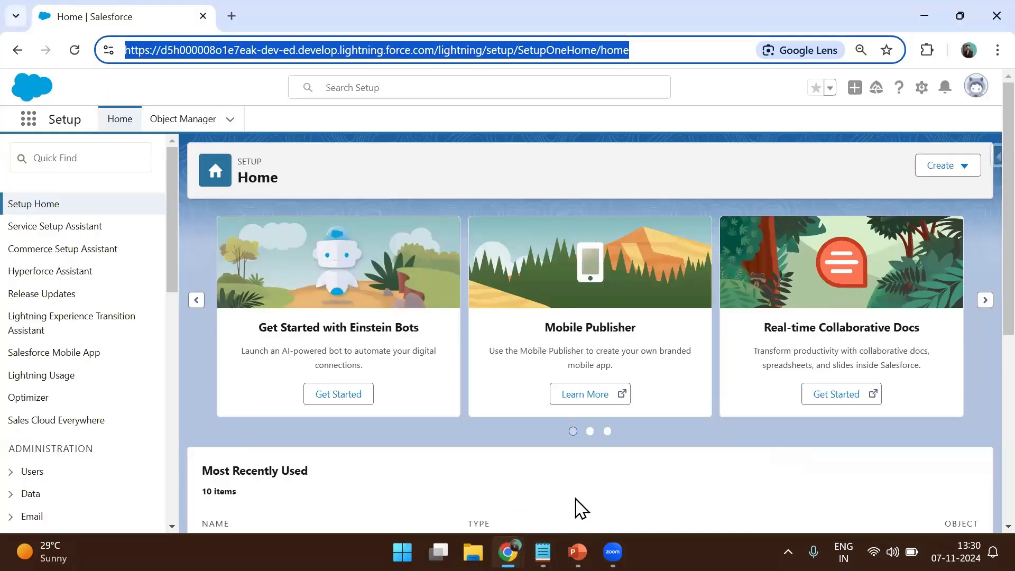
Search Quick Find for 'app manager' and open App Manager in the target org
{"action": "mouse_move", "coordinate": [509, 552]}
{"action": "left_click", "coordinate": [679, 476]}
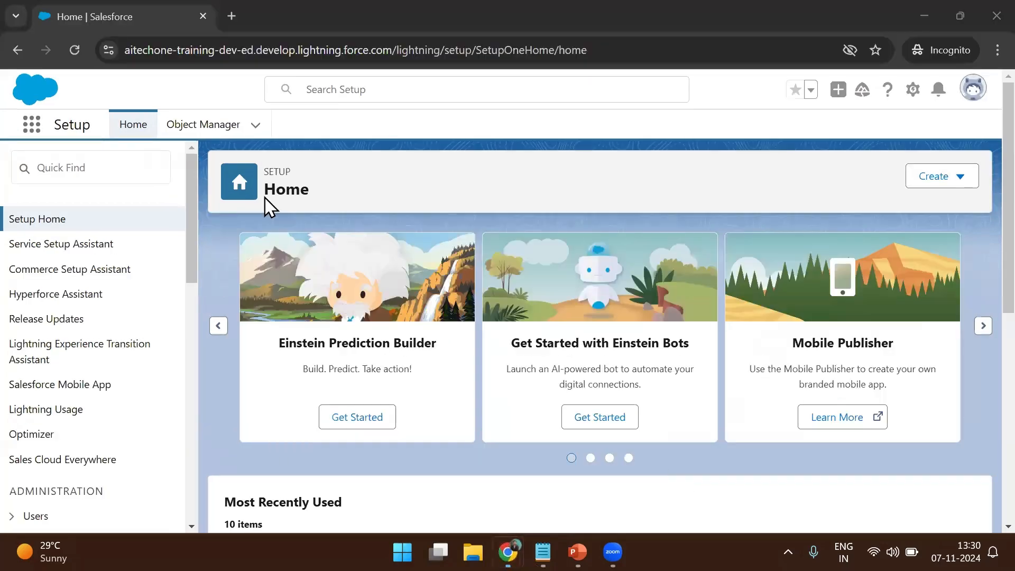
{"action": "left_click", "coordinate": [90, 168]}
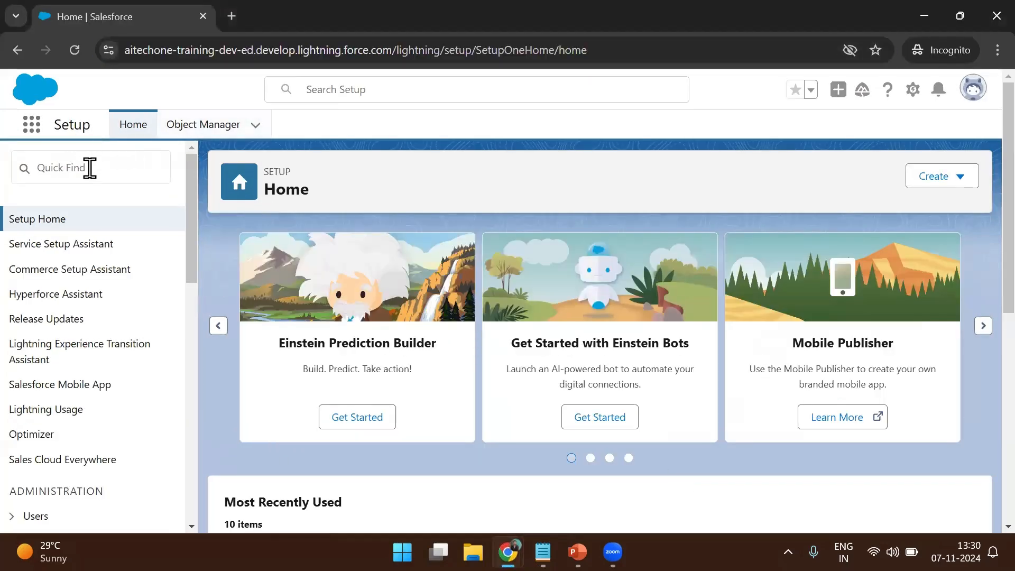
{"action": "left_click", "coordinate": [90, 168]}
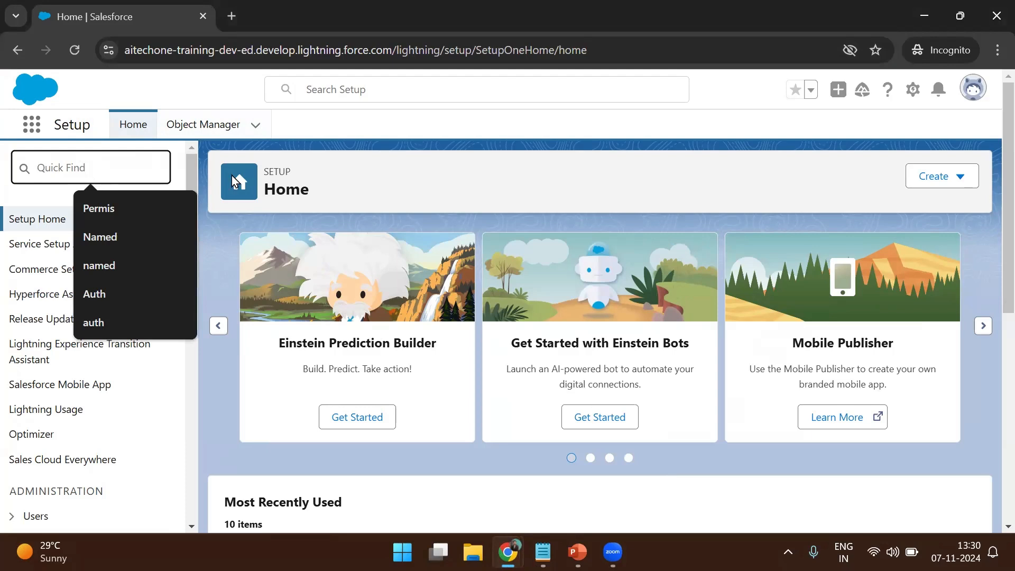
{"action": "type", "text": "ap"}
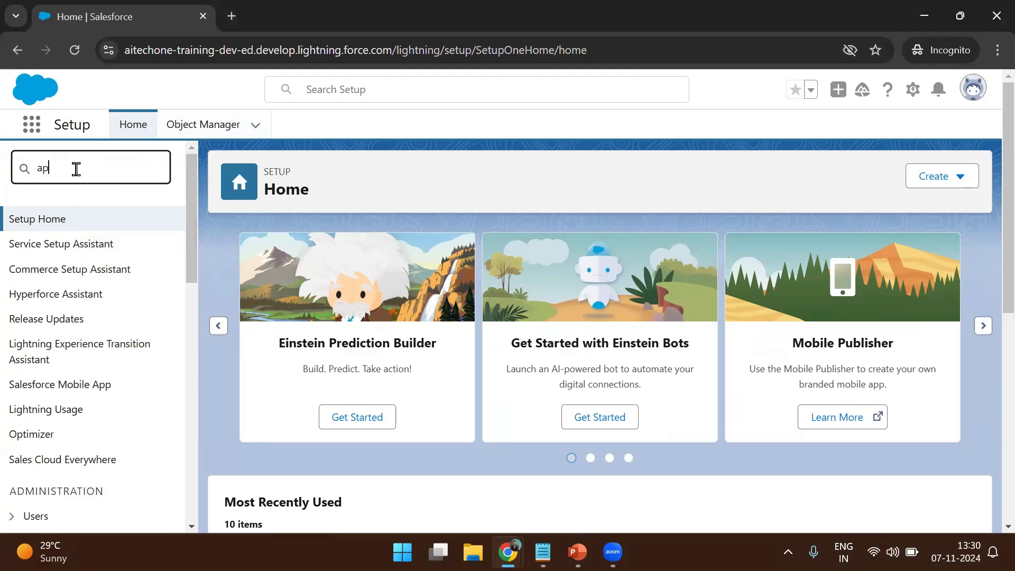
{"action": "type", "text": " p"}
{"action": "key", "text": "BackSpace"}
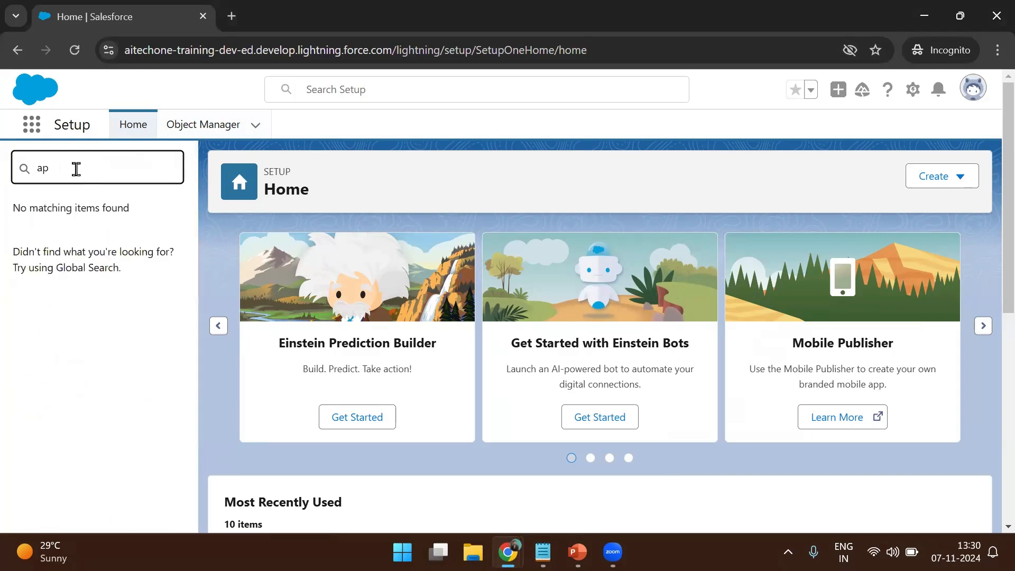
{"action": "type", "text": "p manager"}
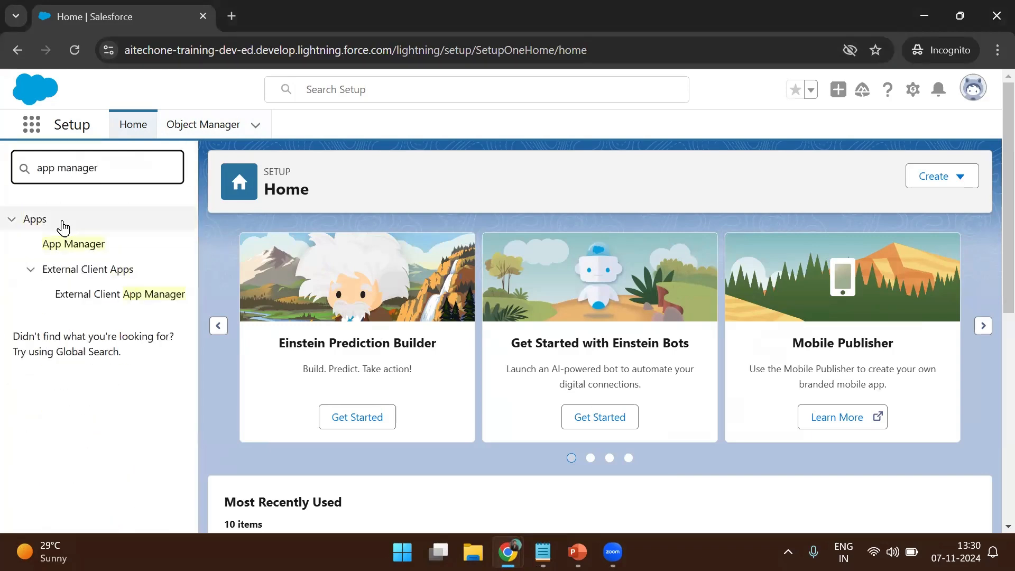
{"action": "left_click", "coordinate": [77, 251]}
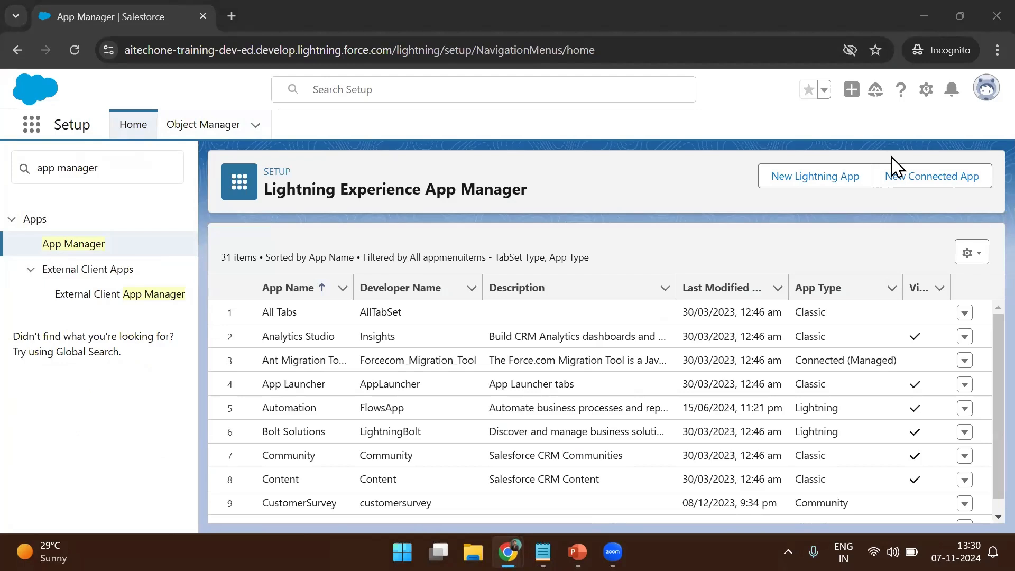
Start a new standard connected app, which hits the cross-domain cookie error
{"action": "left_click_drag", "start_coordinate": [872, 157], "coordinate": [995, 195]}
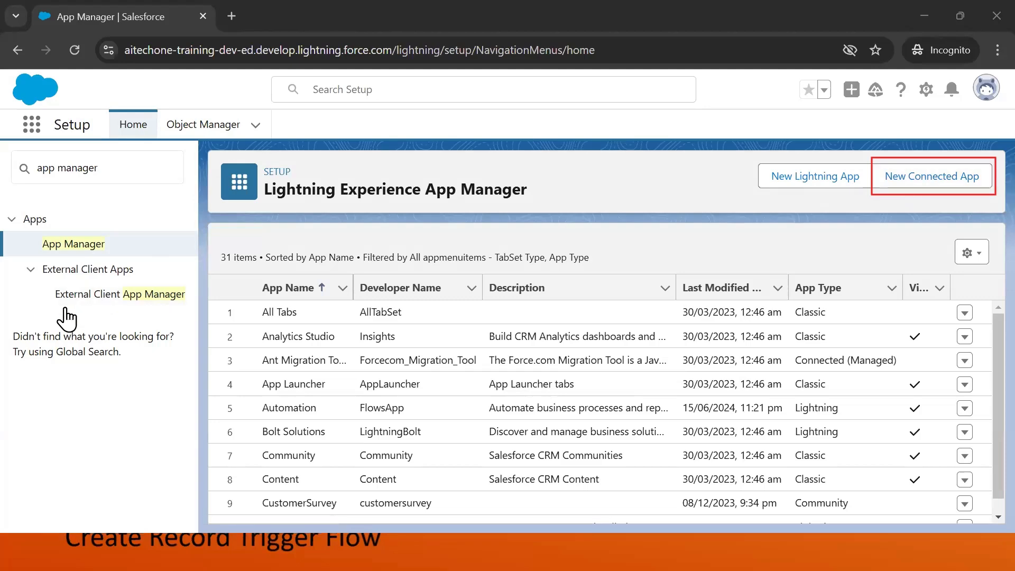
{"action": "left_click", "coordinate": [906, 176]}
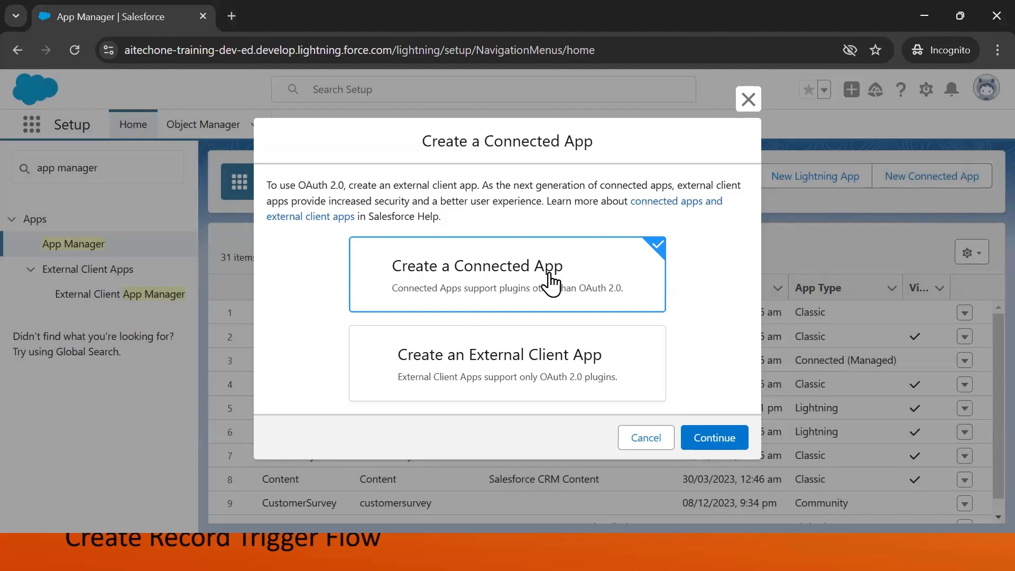
{"action": "left_click", "coordinate": [729, 444]}
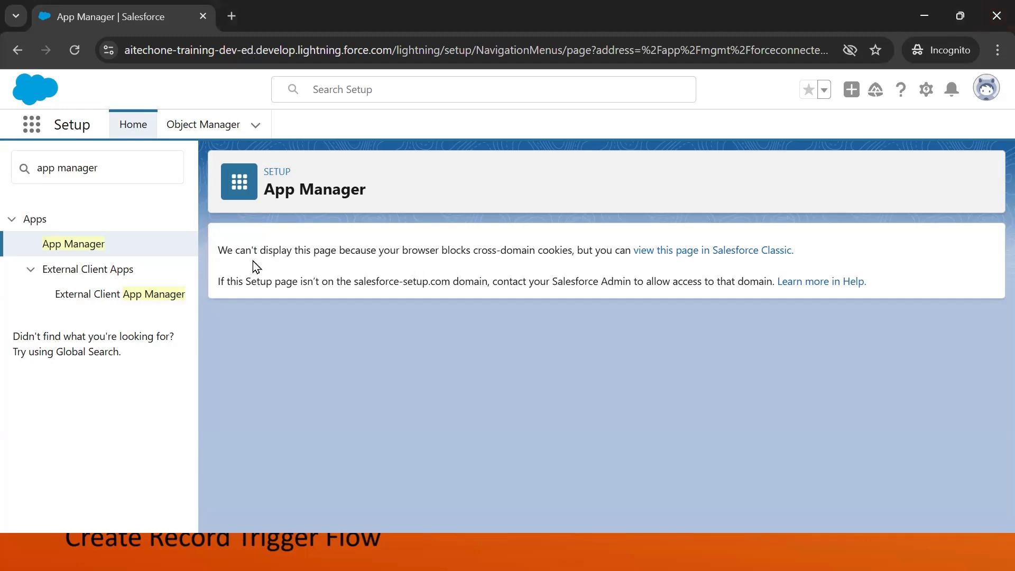
Allow third-party cookies for the Salesforce site so the New Connected App form loads
{"action": "left_click", "coordinate": [850, 50]}
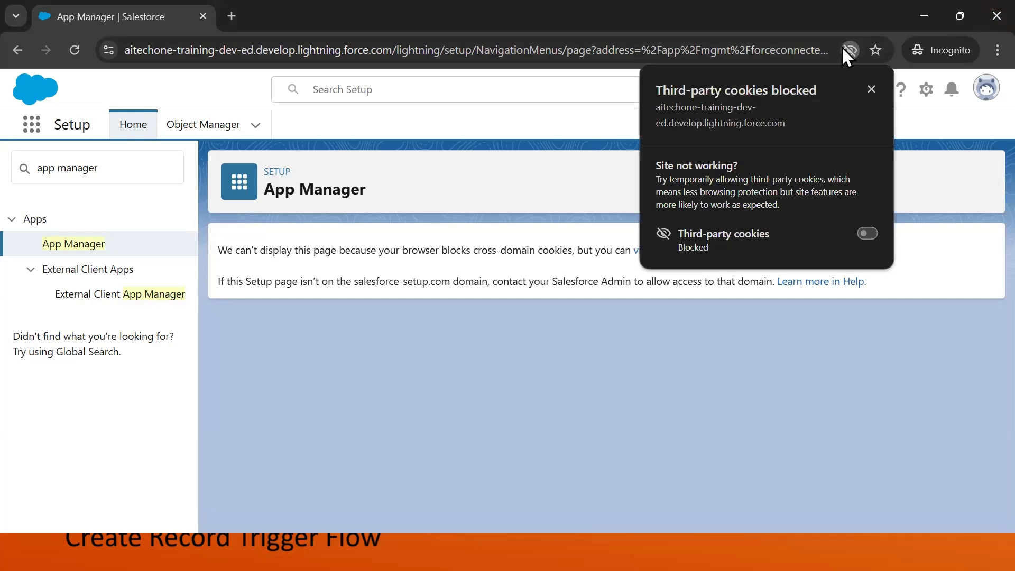
{"action": "left_click", "coordinate": [868, 234]}
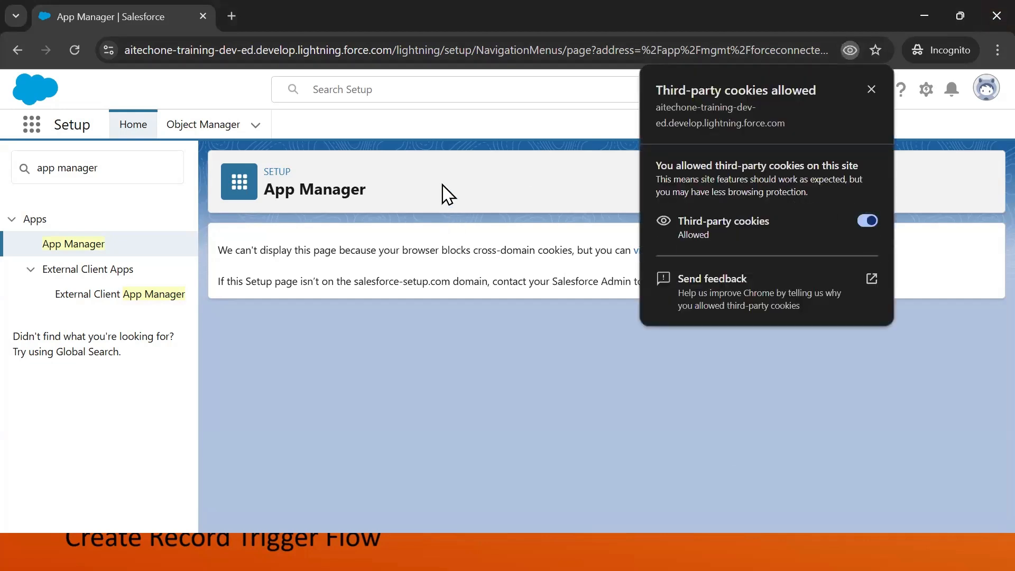
{"action": "left_click", "coordinate": [298, 25]}
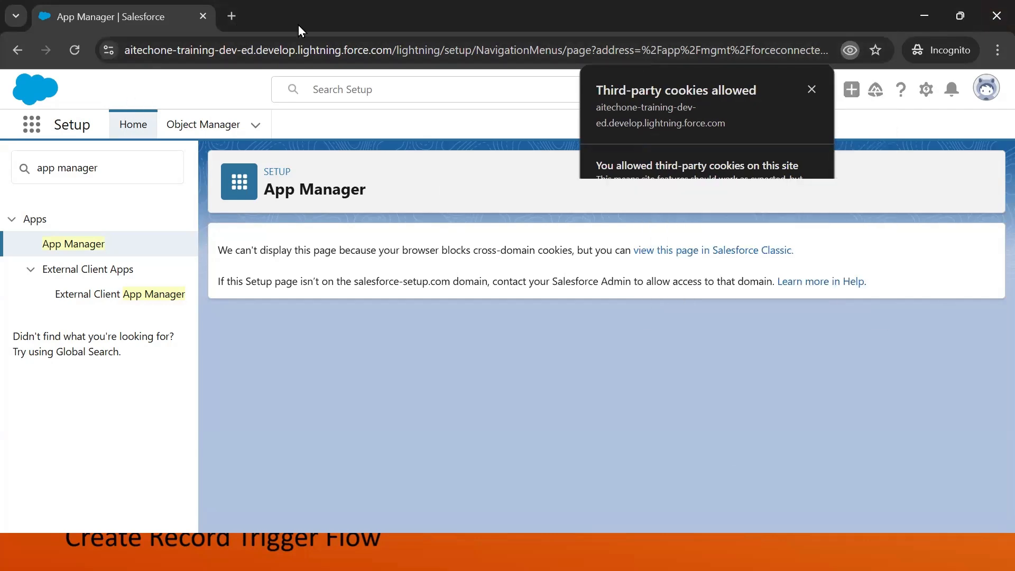
{"action": "double_click", "coordinate": [350, 21]}
{"action": "left_click", "coordinate": [516, 15]}
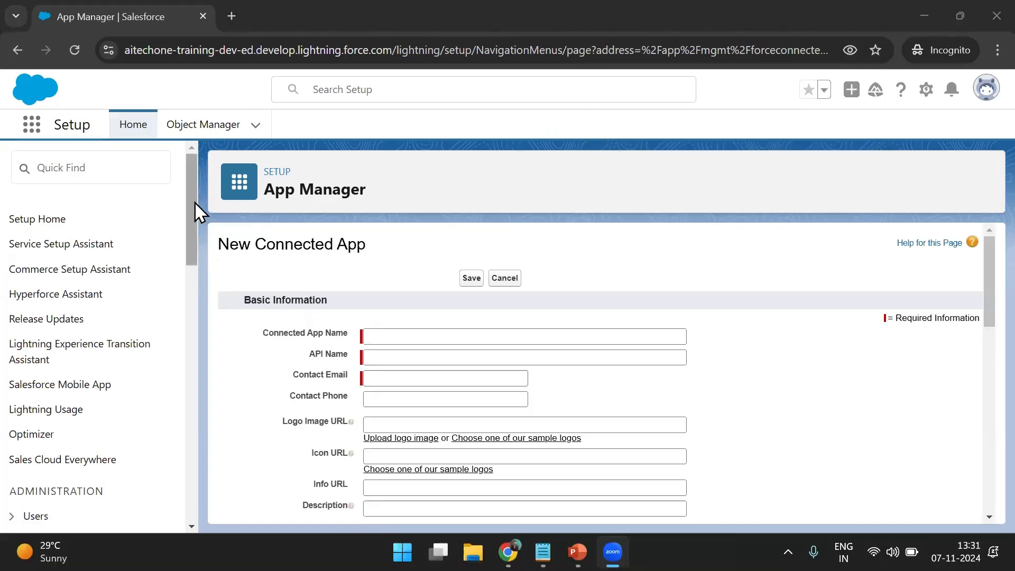
Name the connected app 'Salesforce Org Integration App', letting the API name auto-fill
{"action": "left_click", "coordinate": [609, 336]}
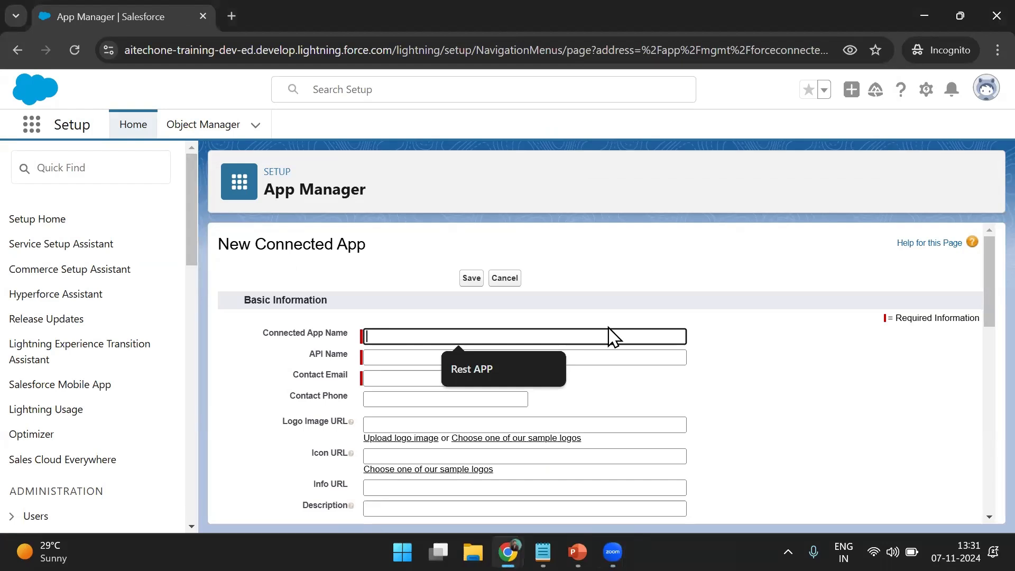
{"action": "type", "text": "Rest"}
{"action": "key", "text": "BackSpace"}
{"action": "key", "text": "BackSpace"}
{"action": "key", "text": "BackSpace"}
{"action": "key", "text": "BackSpace"}
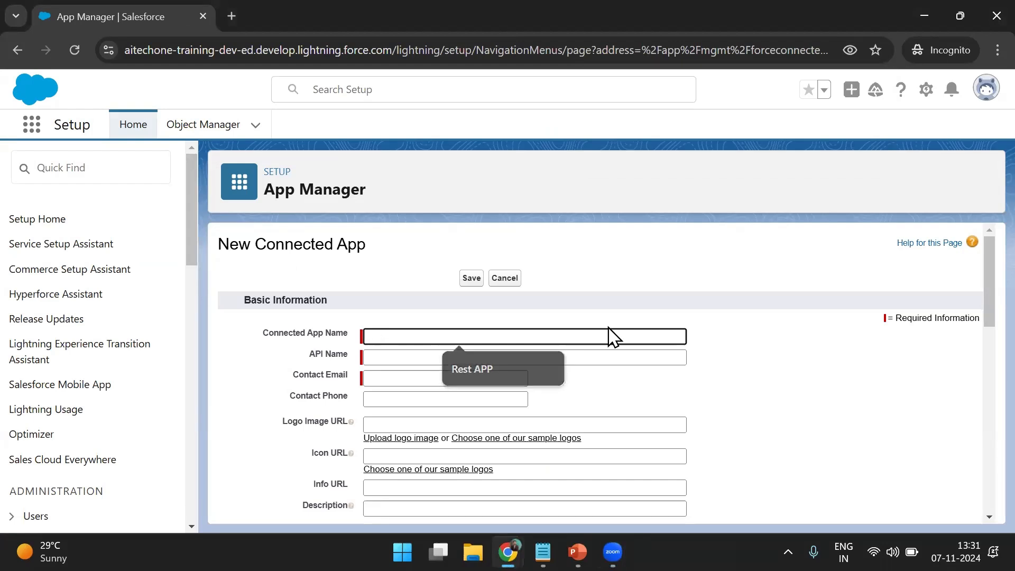
{"action": "type", "text": "Salesofr"}
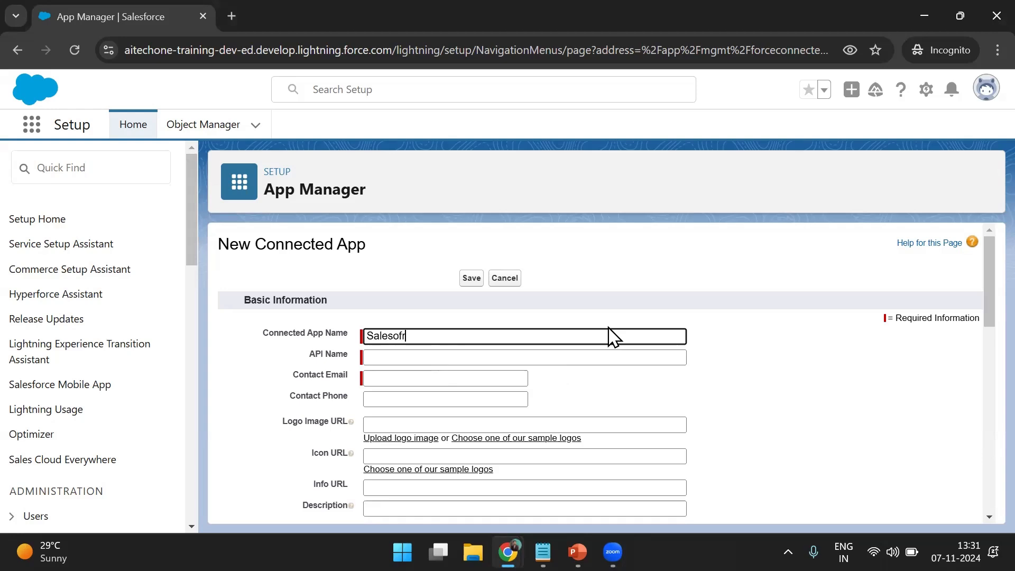
{"action": "key", "text": "BackSpace"}
{"action": "key", "text": "BackSpace"}
{"action": "key", "text": "BackSpace"}
{"action": "type", "text": "force Org Integration App"}
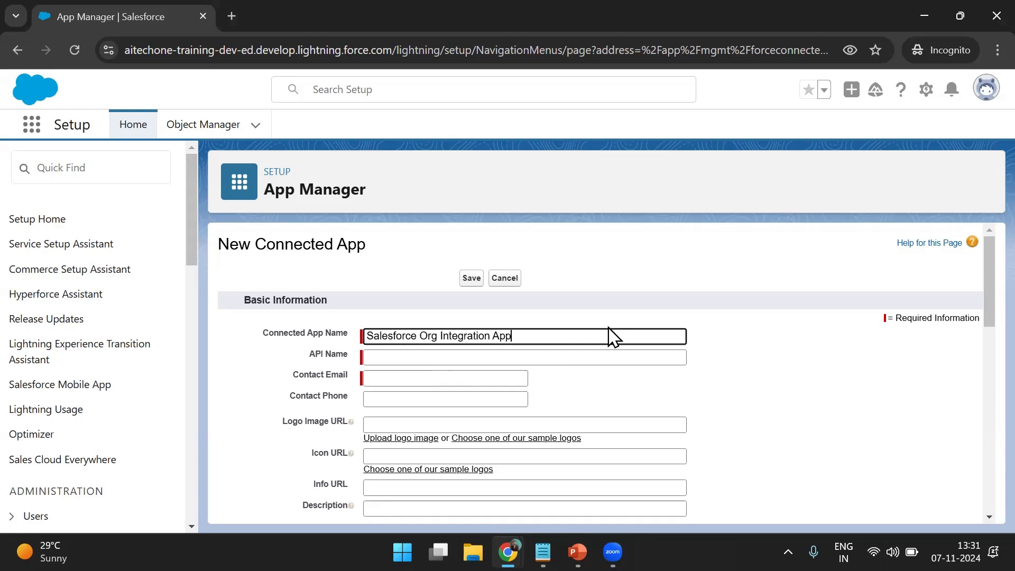
{"action": "key", "text": "Tab"}
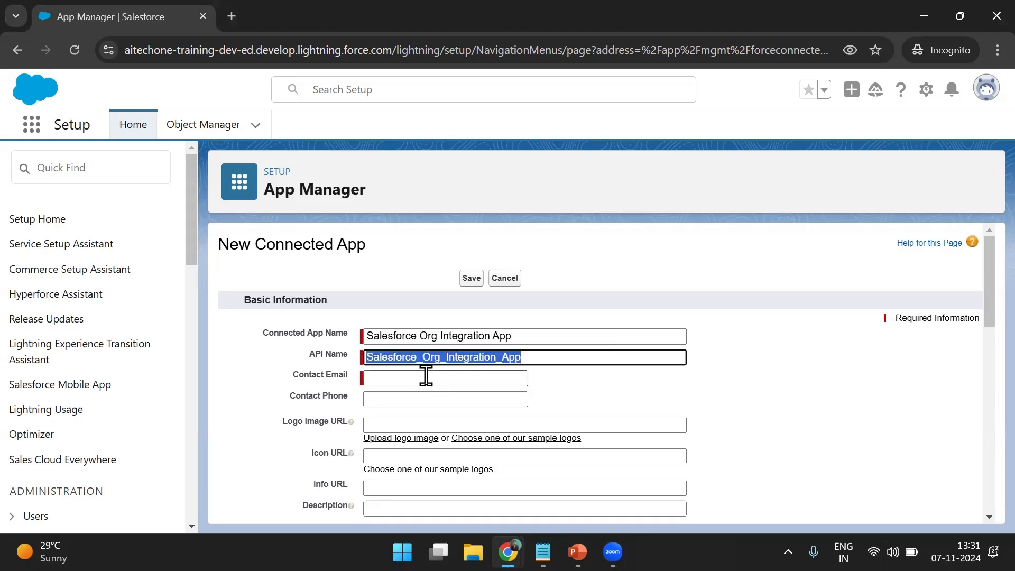
Fill in the contact e-mail using the suggested address
{"action": "left_click", "coordinate": [428, 378]}
{"action": "type", "text": "sumit"}
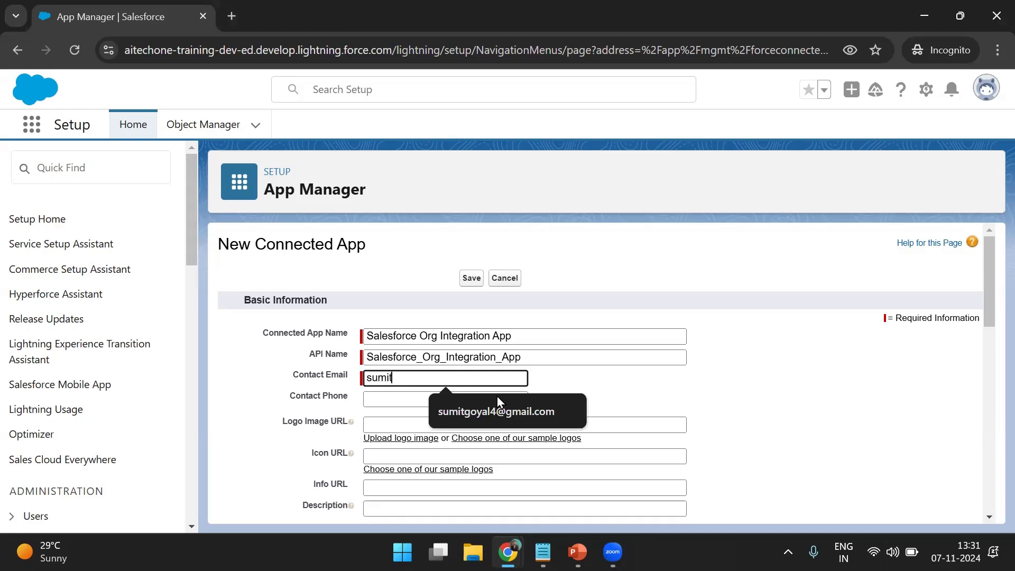
{"action": "left_click", "coordinate": [468, 417]}
{"action": "left_click", "coordinate": [865, 390]}
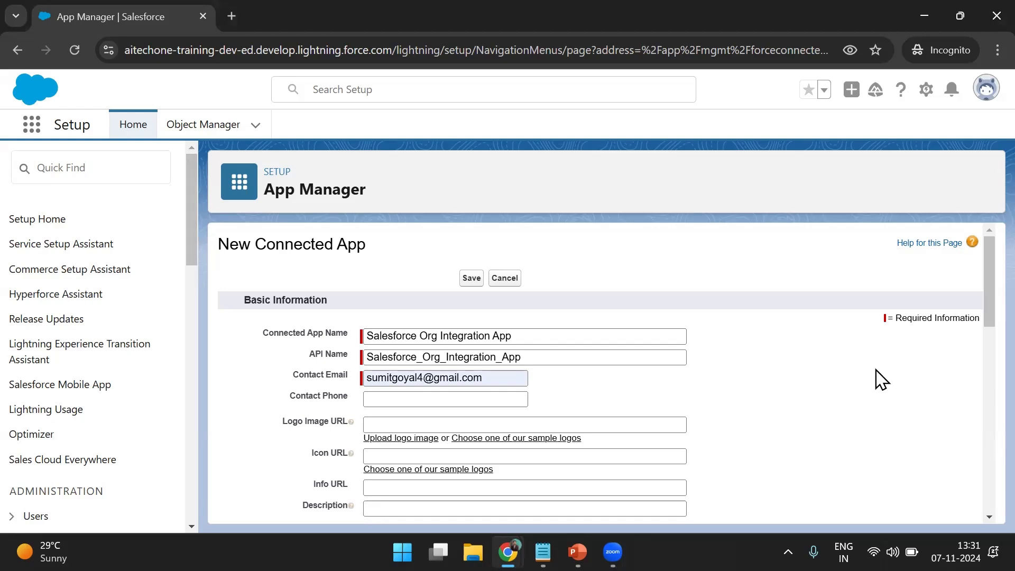
{"action": "scroll", "coordinate": [759, 382], "scroll_direction": "down", "scroll_amount": 3}
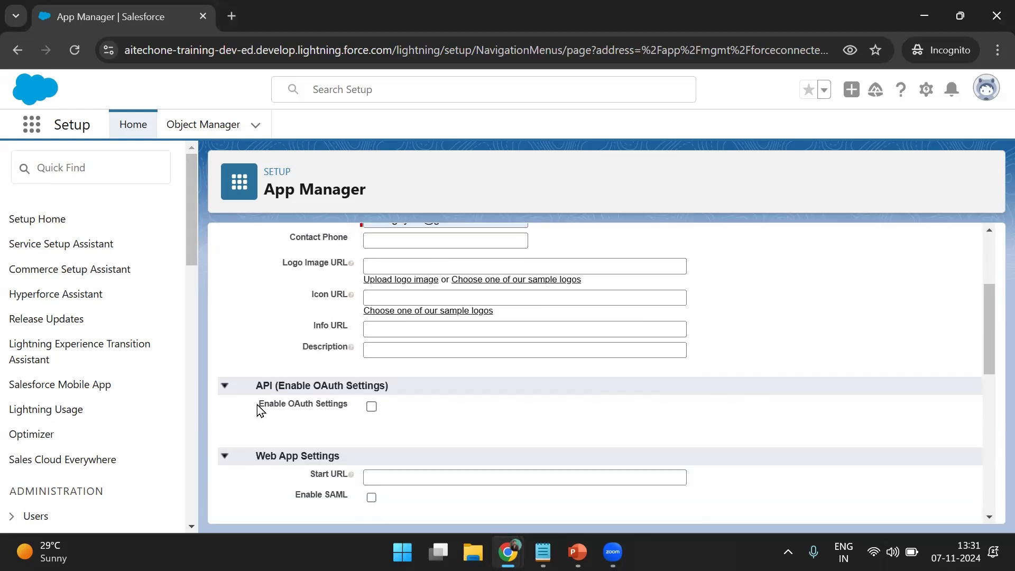
{"action": "left_click_drag", "start_coordinate": [259, 408], "coordinate": [374, 413]}
{"action": "left_click", "coordinate": [372, 407]}
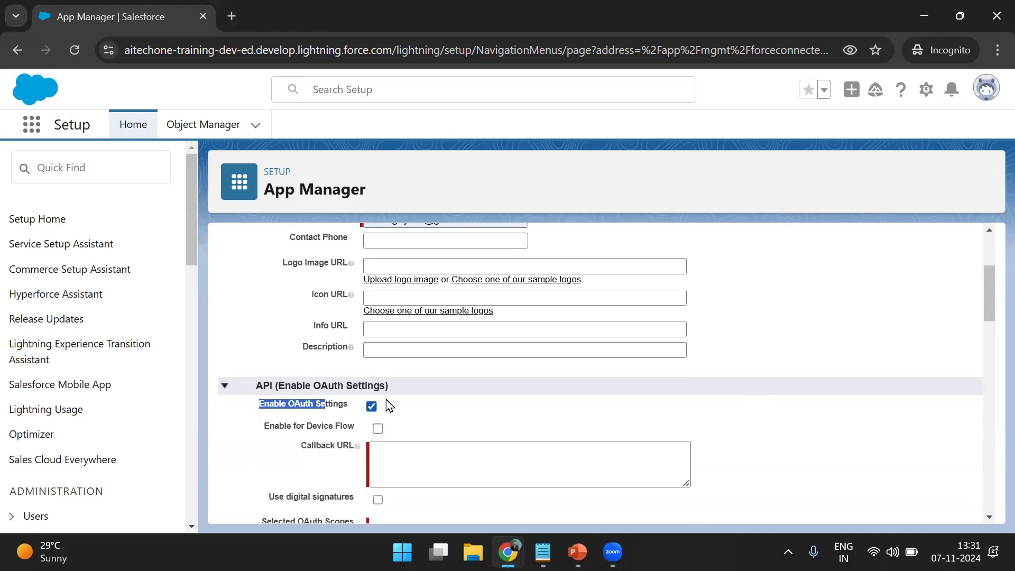
{"action": "scroll", "coordinate": [471, 381], "scroll_direction": "down", "scroll_amount": 3}
{"action": "left_click", "coordinate": [413, 306]}
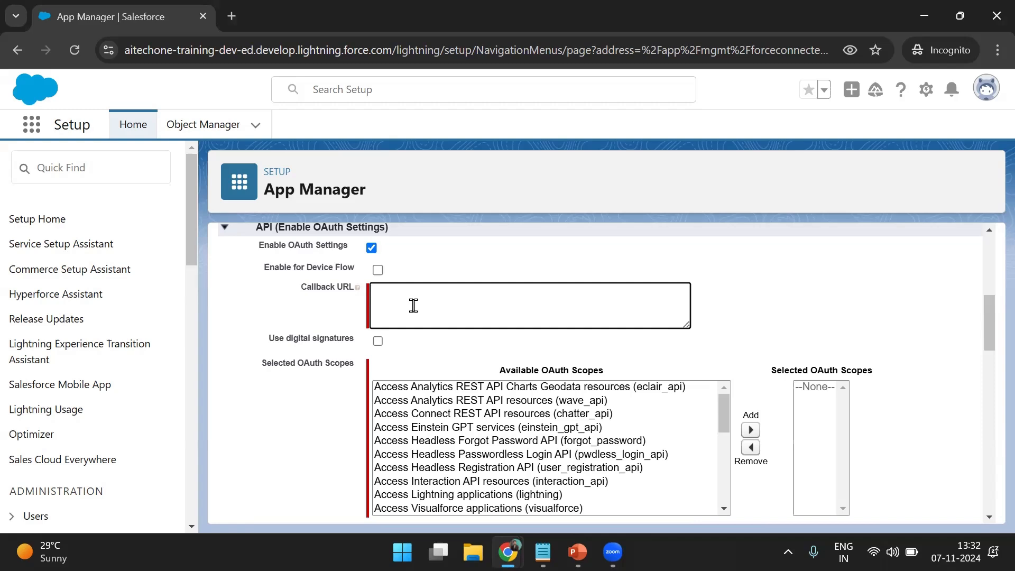
{"action": "type", "text": "https://localhost.com"}
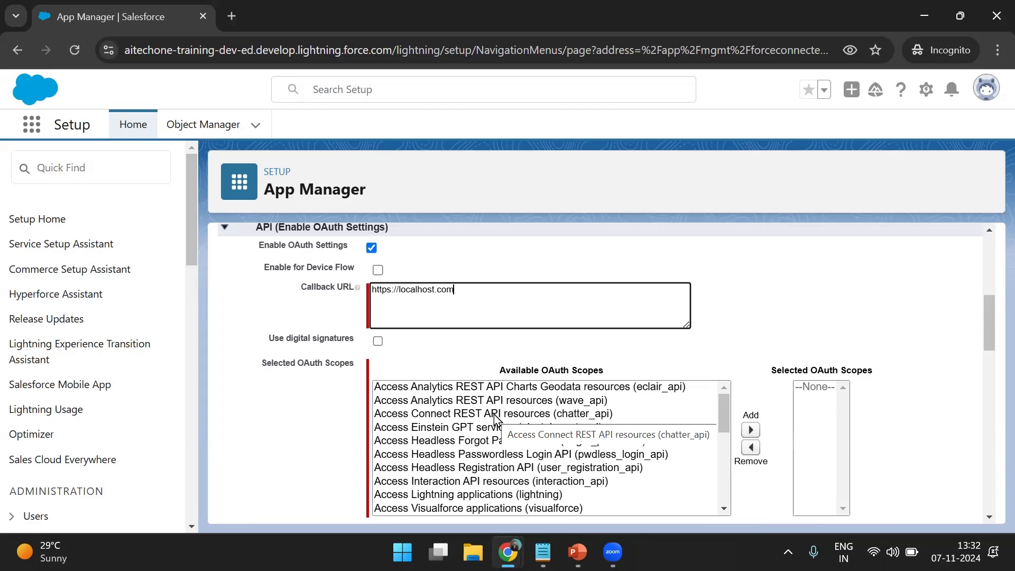
{"action": "scroll", "coordinate": [602, 350], "scroll_direction": "down", "scroll_amount": 1}
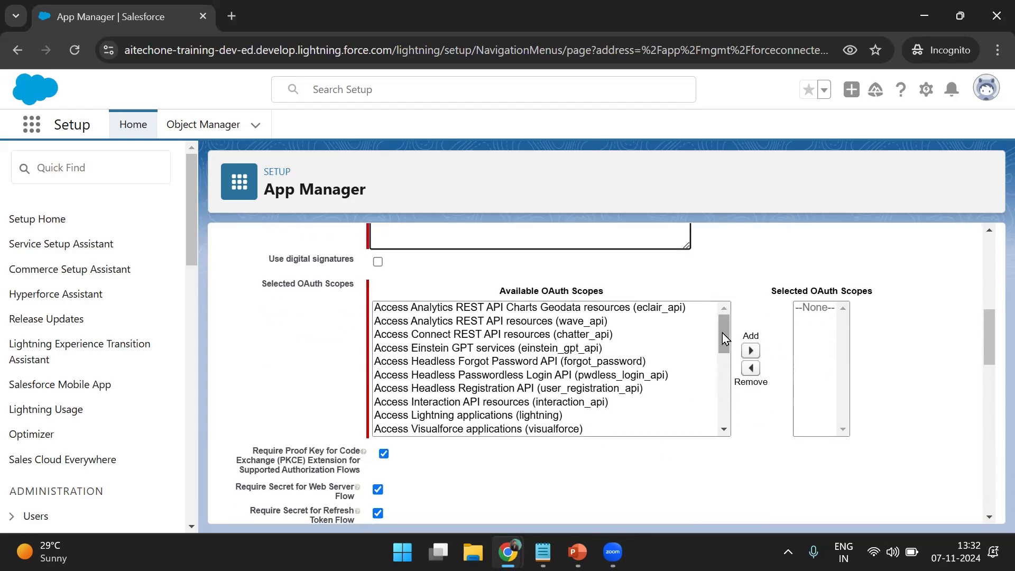
Add the full, api, and refresh_token/offline_access OAuth scopes to the selected list
{"action": "left_click_drag", "start_coordinate": [722, 332], "coordinate": [719, 364]}
{"action": "left_click", "coordinate": [447, 411]}
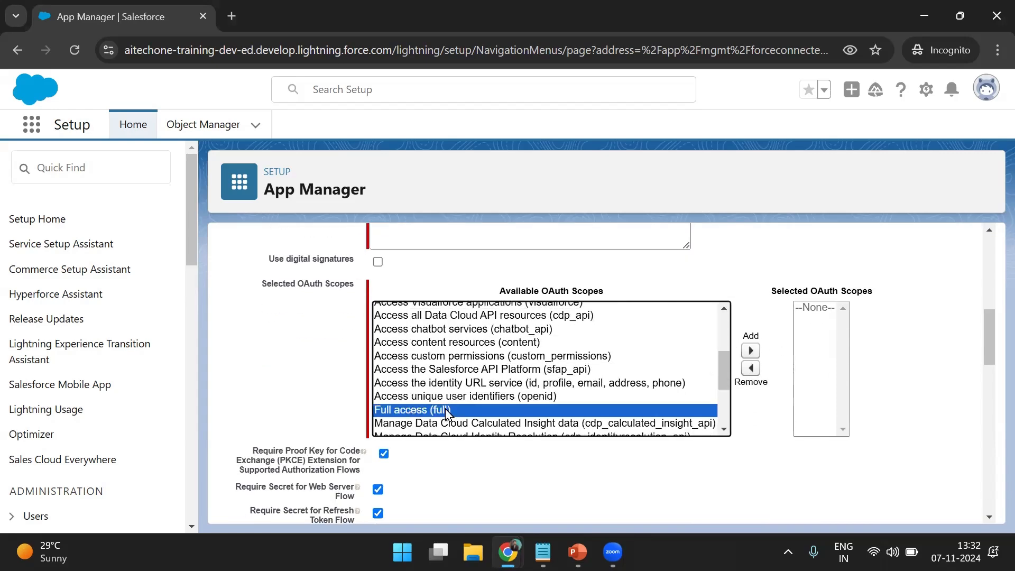
{"action": "left_click", "coordinate": [749, 351]}
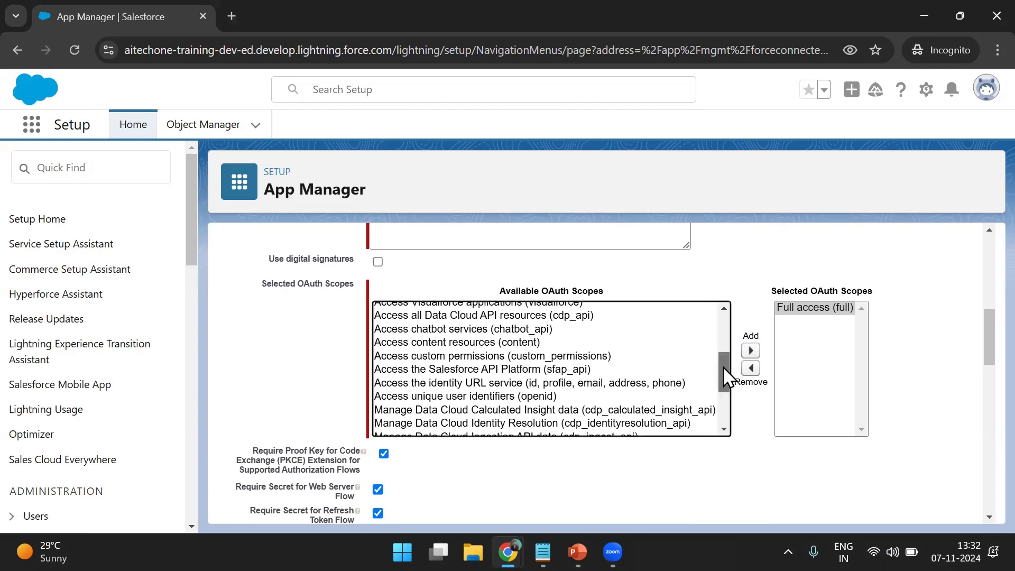
{"action": "left_click_drag", "start_coordinate": [725, 373], "coordinate": [725, 388]}
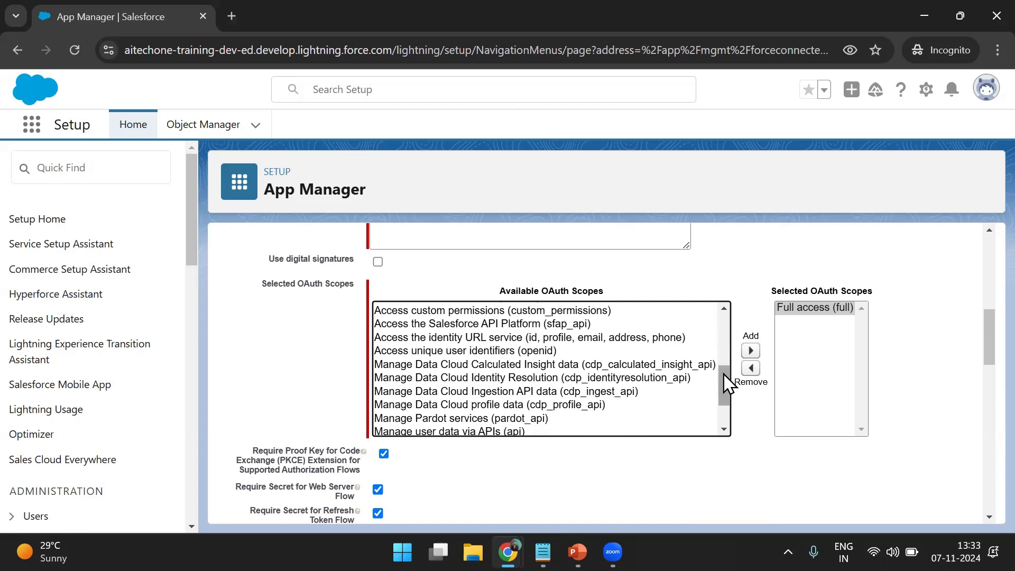
{"action": "left_click_drag", "start_coordinate": [725, 381], "coordinate": [726, 388]}
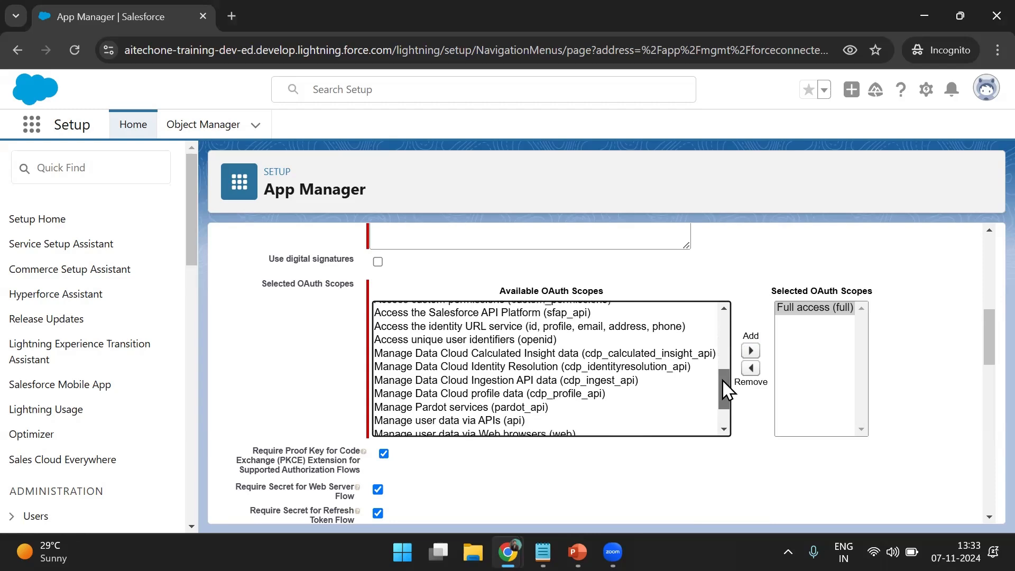
{"action": "left_click", "coordinate": [547, 409]}
{"action": "left_click", "coordinate": [751, 351]}
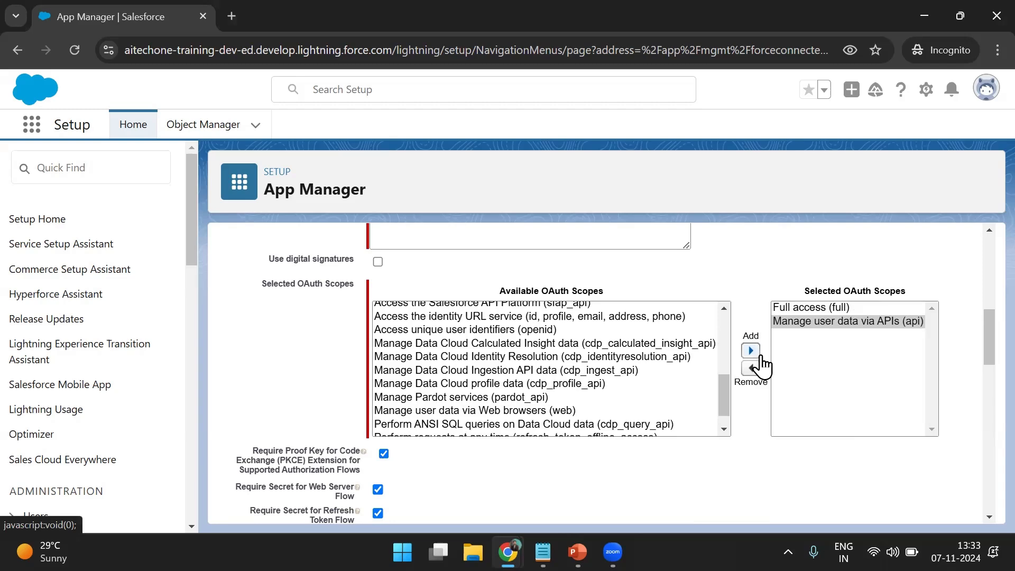
{"action": "left_click_drag", "start_coordinate": [725, 390], "coordinate": [725, 397]}
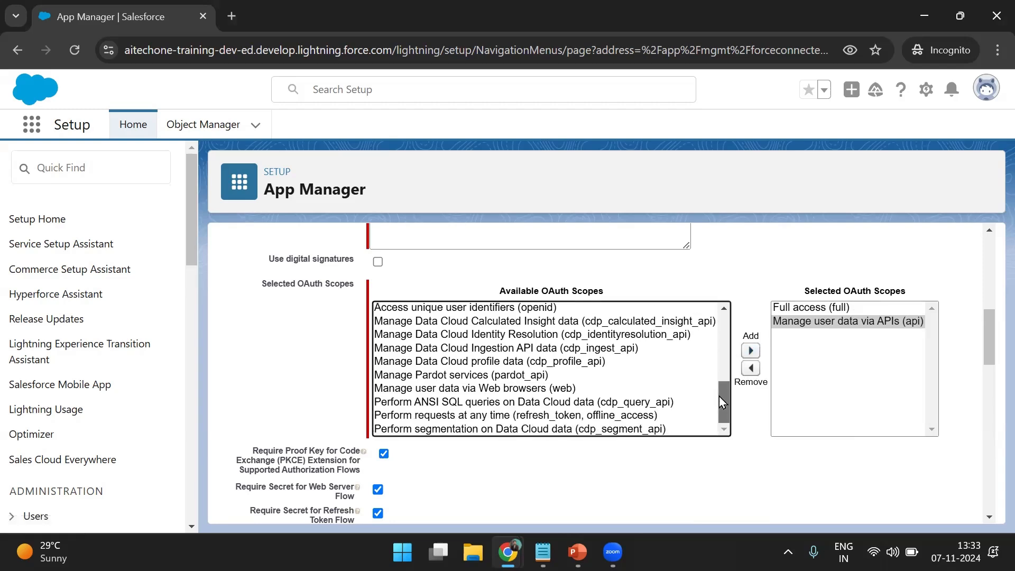
{"action": "left_click", "coordinate": [472, 420]}
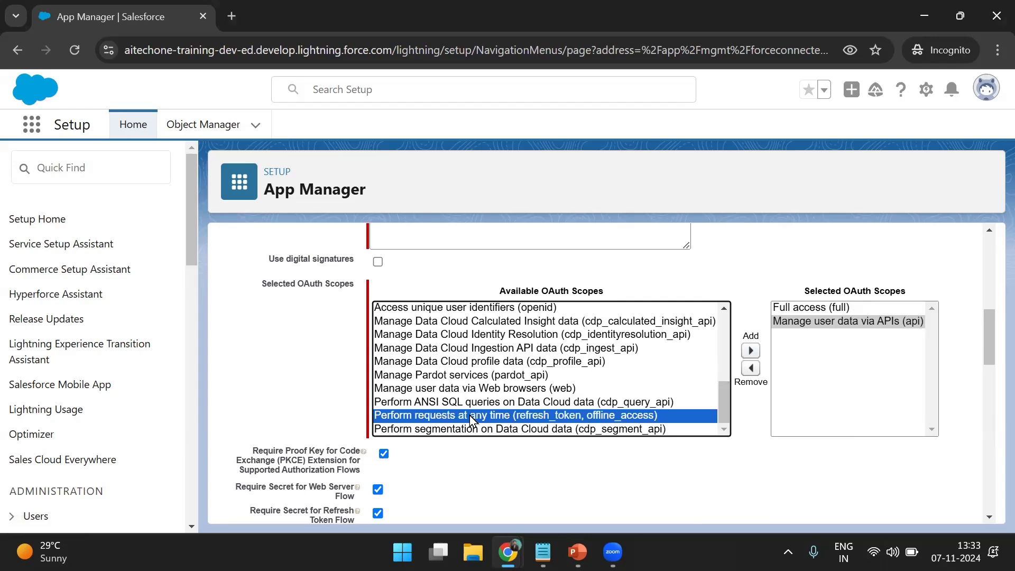
{"action": "left_click", "coordinate": [751, 350]}
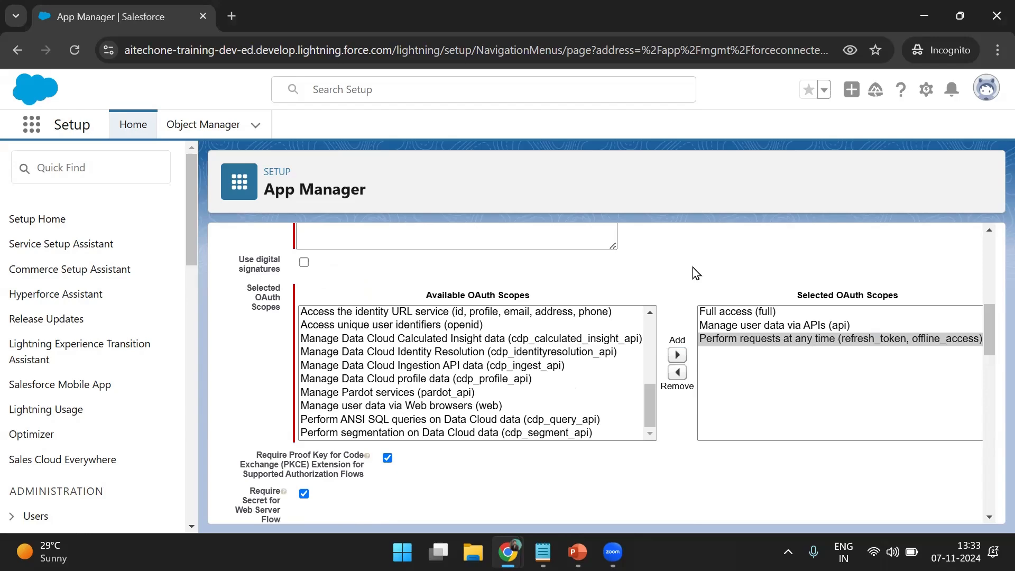
Untick Require Proof Key for Code Exchange (PKCE)
{"action": "scroll", "coordinate": [693, 274], "scroll_direction": "up", "scroll_amount": 1}
{"action": "scroll", "coordinate": [694, 274], "scroll_direction": "down", "scroll_amount": 6}
{"action": "scroll", "coordinate": [694, 274], "scroll_direction": "up", "scroll_amount": 3}
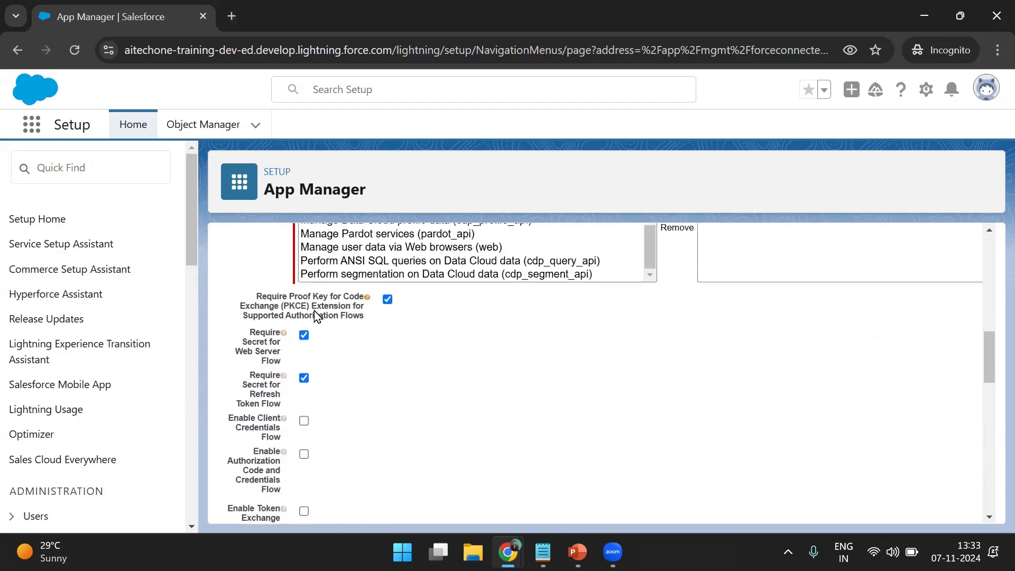
{"action": "mouse_move", "coordinate": [367, 299]}
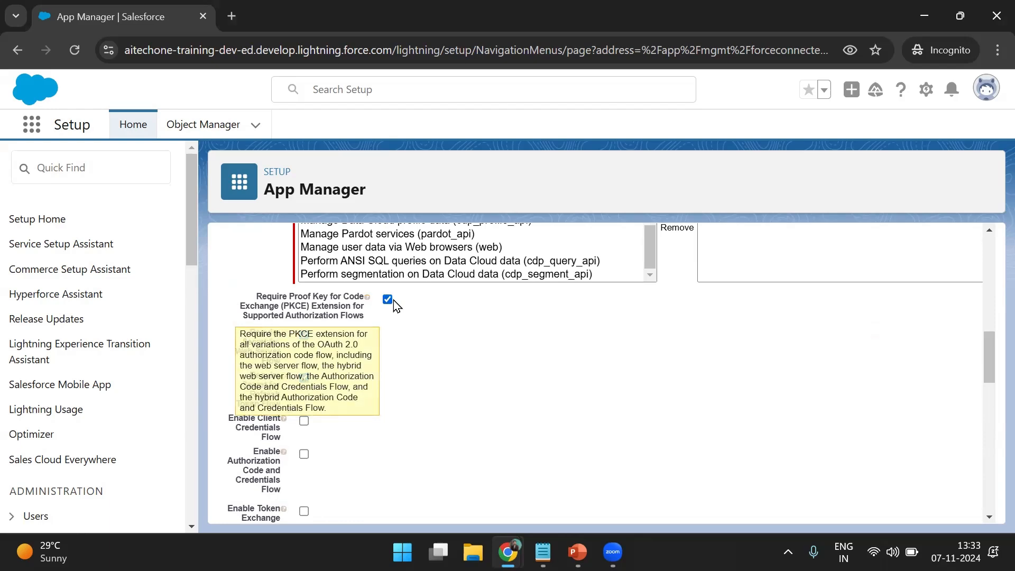
{"action": "left_click", "coordinate": [387, 300]}
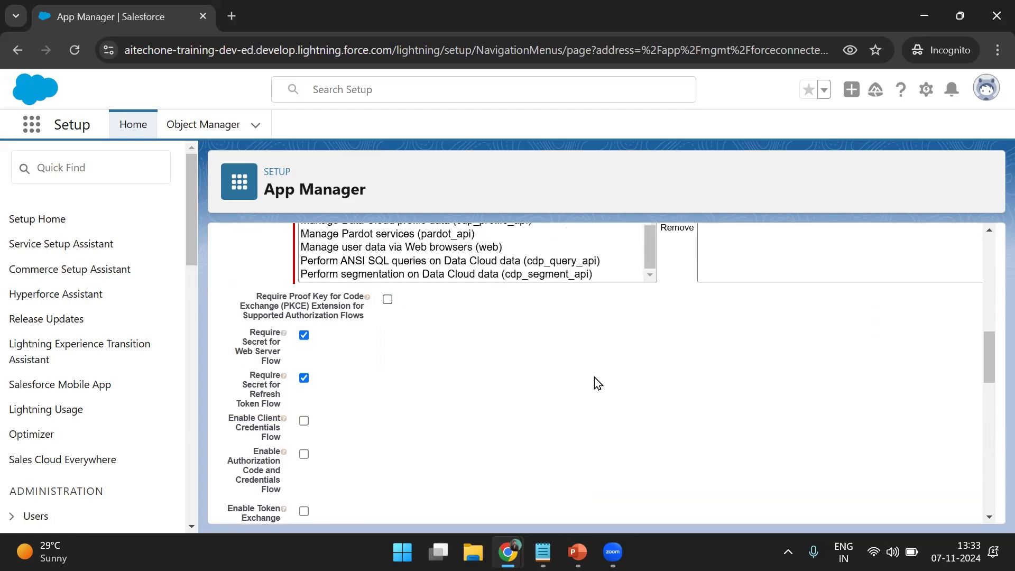
Save the Salesforce Org Integration App connected app and continue past the notice
{"action": "scroll", "coordinate": [597, 383], "scroll_direction": "up", "scroll_amount": 5}
{"action": "key", "text": "ctrl+minus"}
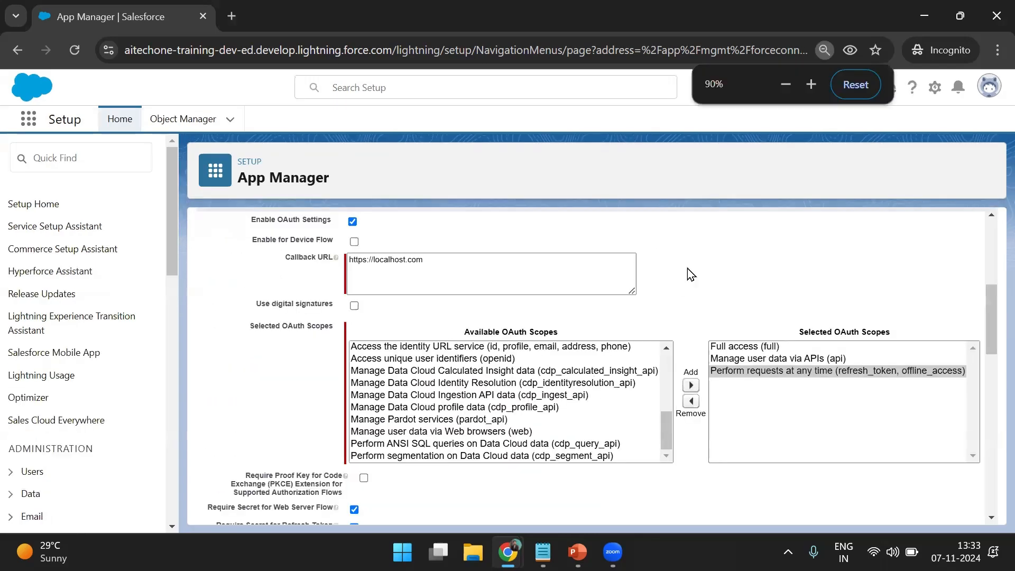
{"action": "scroll", "coordinate": [687, 274], "scroll_direction": "down", "scroll_amount": 3}
{"action": "scroll", "coordinate": [652, 290], "scroll_direction": "down", "scroll_amount": 10}
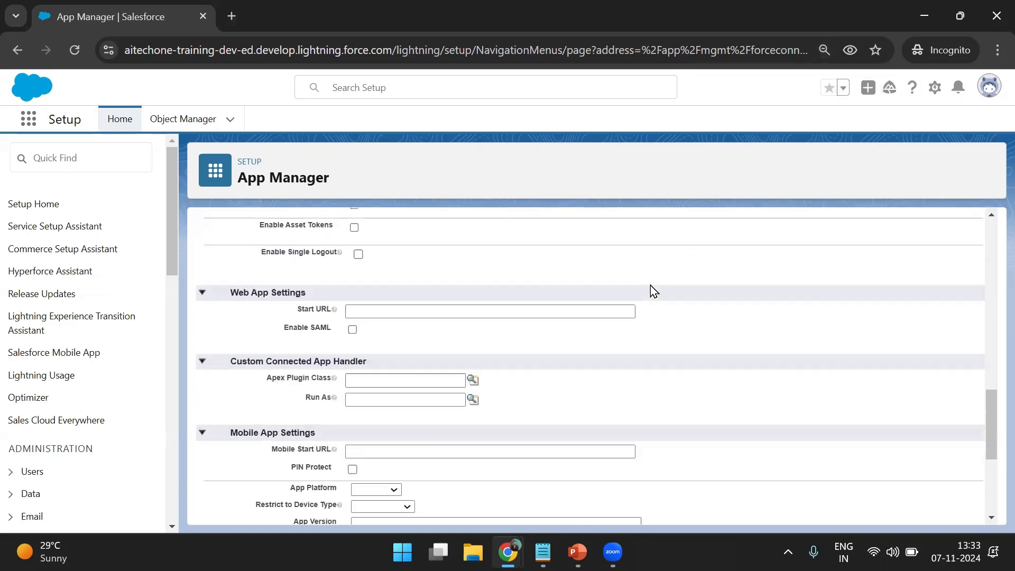
{"action": "scroll", "coordinate": [476, 341], "scroll_direction": "up", "scroll_amount": 2}
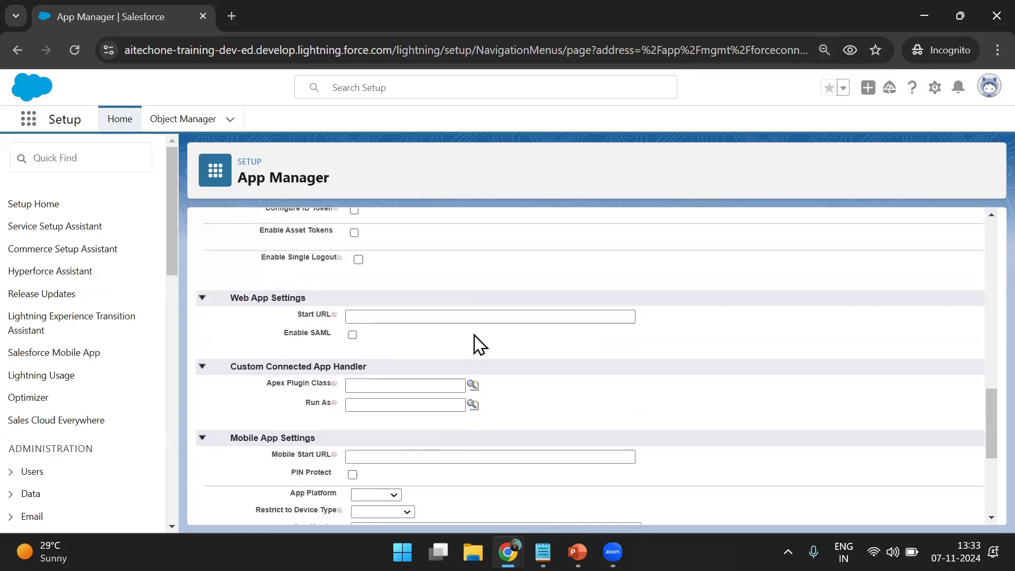
{"action": "scroll", "coordinate": [941, 408], "scroll_direction": "down", "scroll_amount": 5}
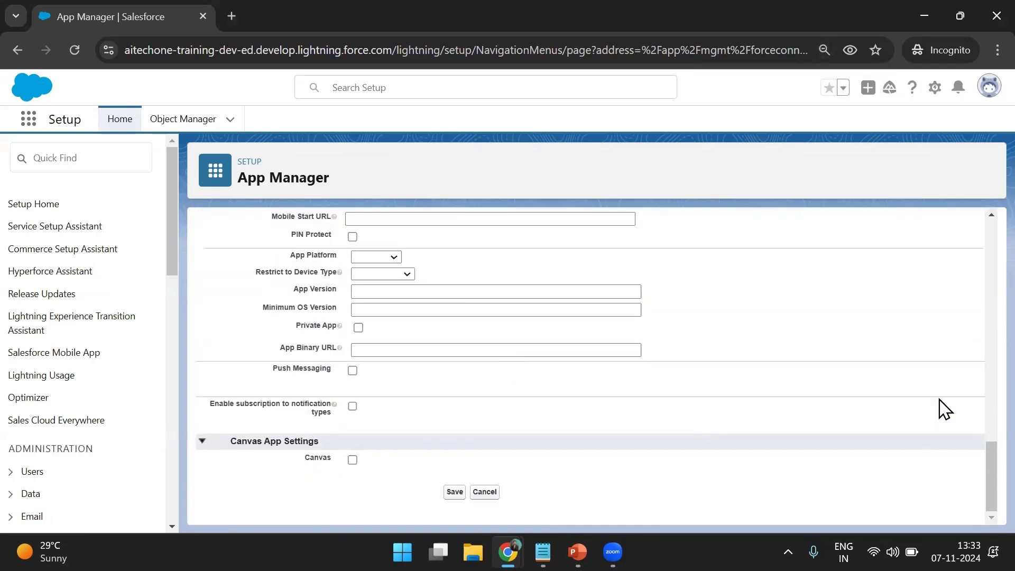
{"action": "left_click", "coordinate": [454, 492]}
{"action": "left_click", "coordinate": [461, 269]}
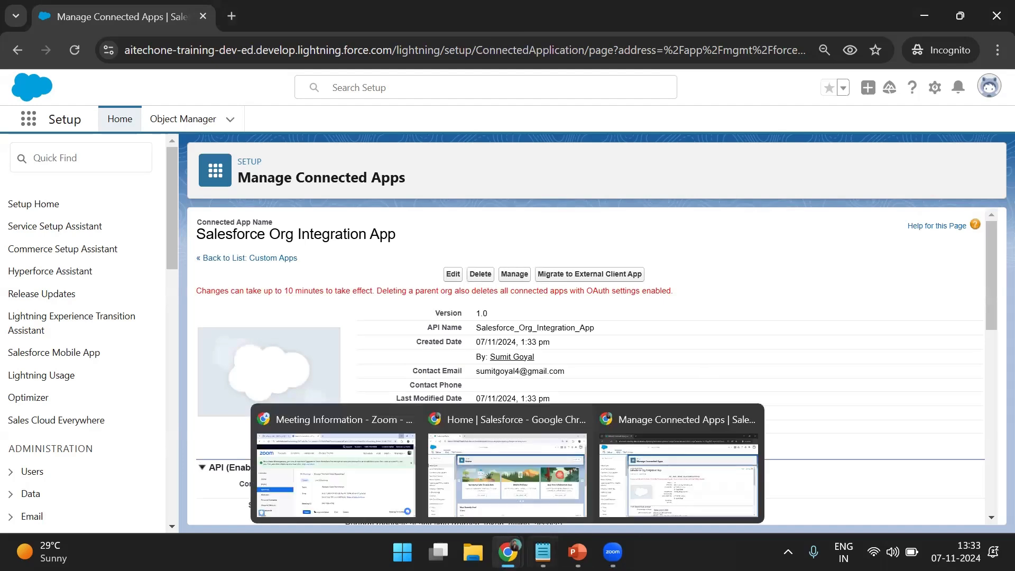
Check the integration-steps slide, then bring the source org's 'Home | Salesforce' window forward
{"action": "mouse_move", "coordinate": [578, 552]}
{"action": "left_click", "coordinate": [576, 465]}
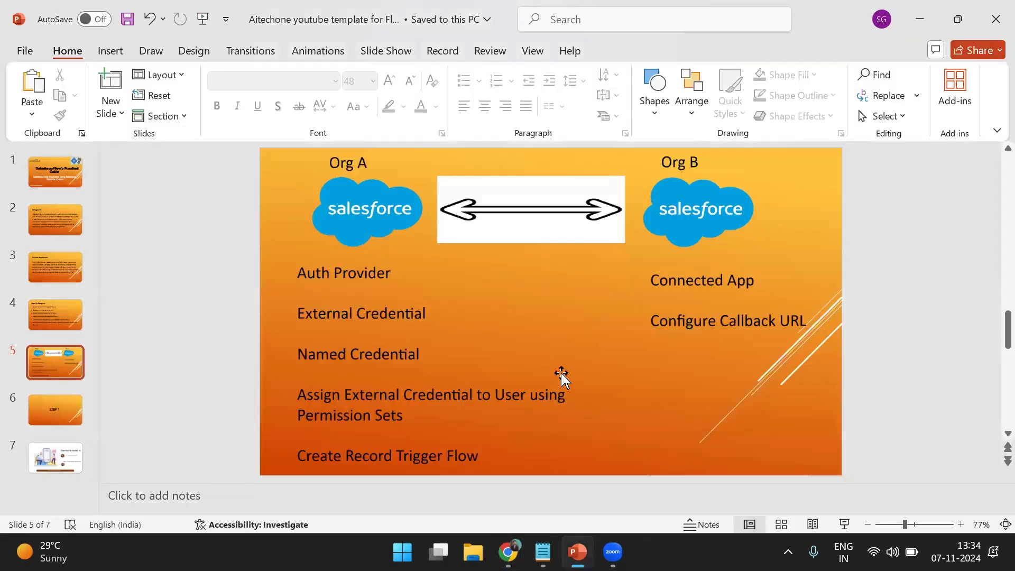
{"action": "key", "text": "alt+Tab"}
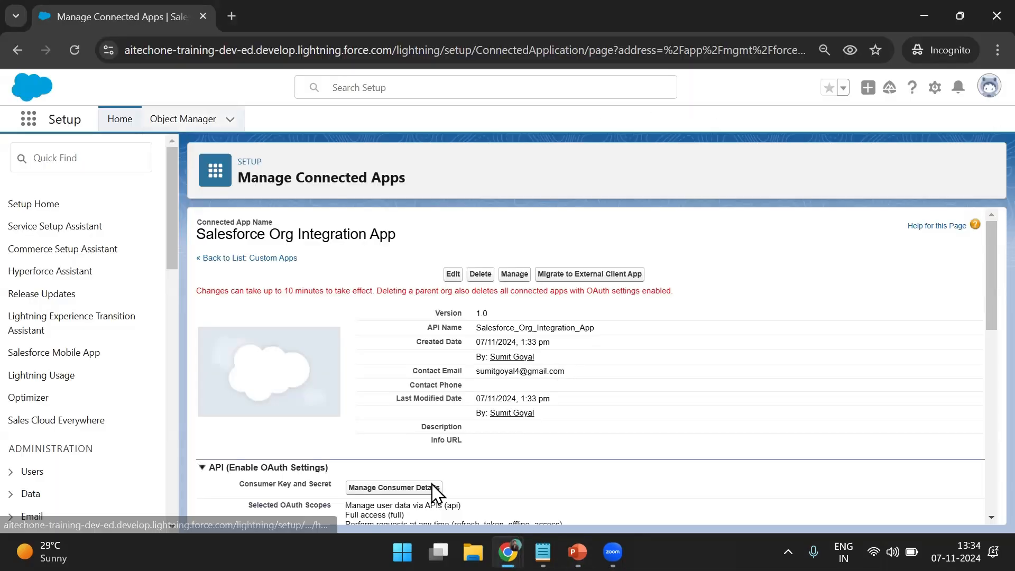
{"action": "mouse_move", "coordinate": [508, 551]}
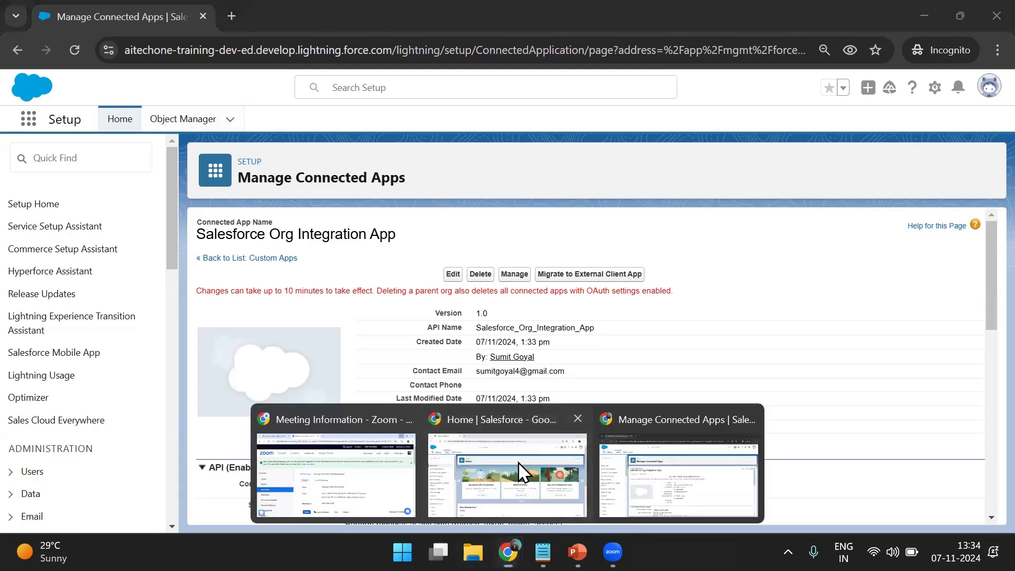
{"action": "left_click", "coordinate": [521, 469]}
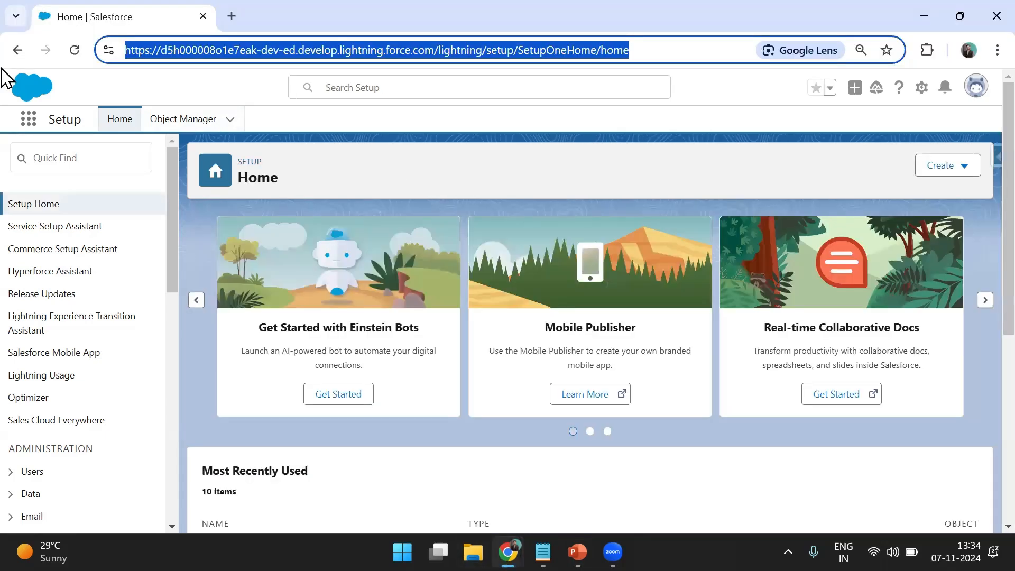
Find Auth. Providers via Quick Find 'Auth' and start a new provider
{"action": "key", "text": "alt+Tab"}
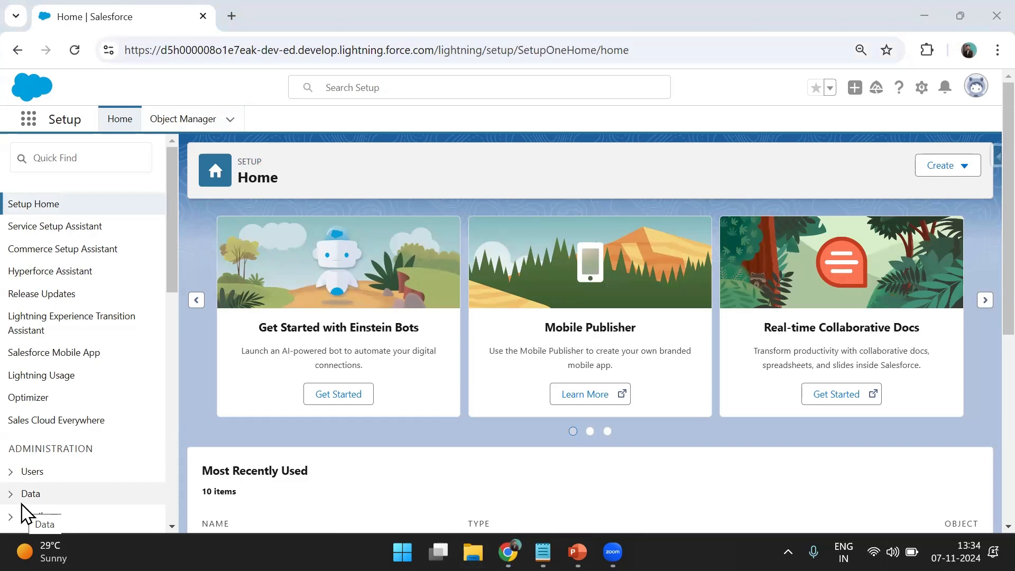
{"action": "left_click", "coordinate": [67, 157]}
{"action": "type", "text": "Auth"}
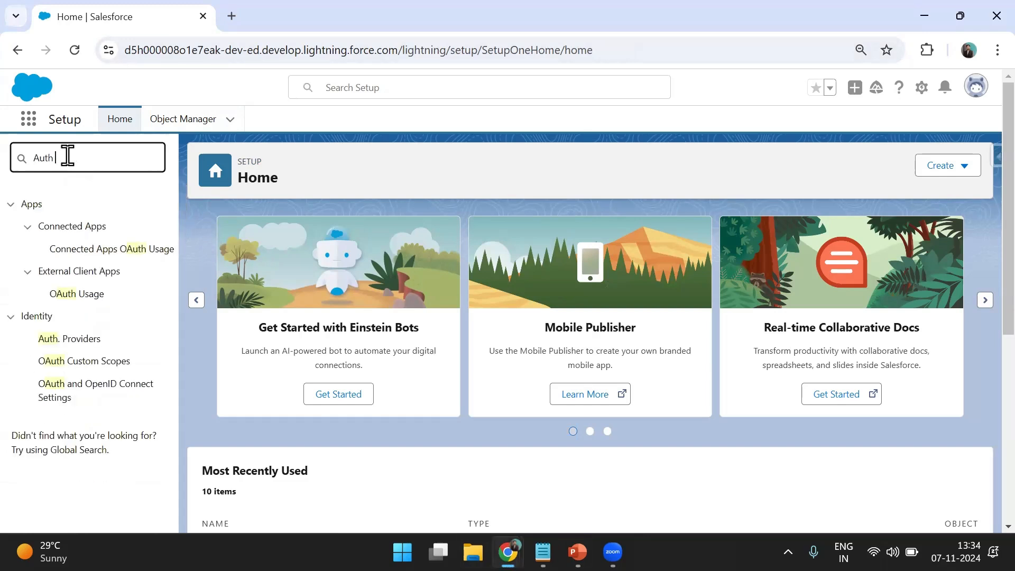
{"action": "type", "text": " O"}
{"action": "key", "text": "BackSpace"}
{"action": "type", "text": "P"}
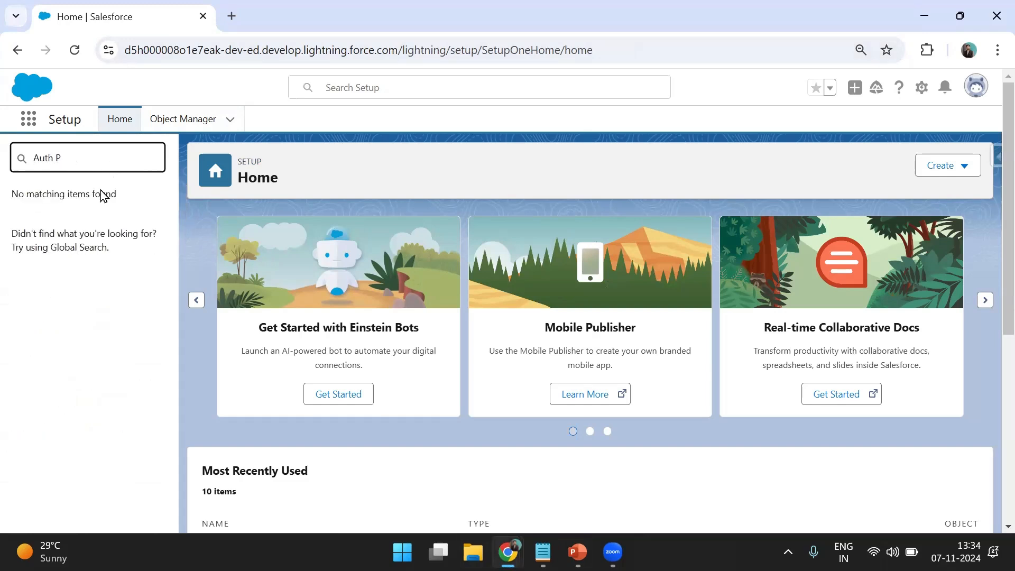
{"action": "key", "text": "BackSpace"}
{"action": "key", "text": "BackSpace"}
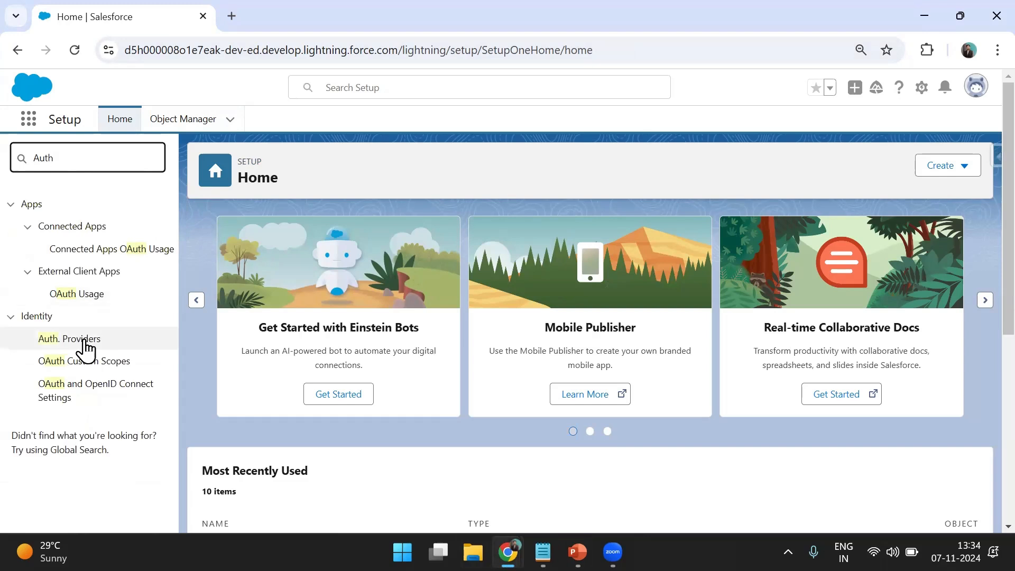
{"action": "left_click", "coordinate": [82, 347]}
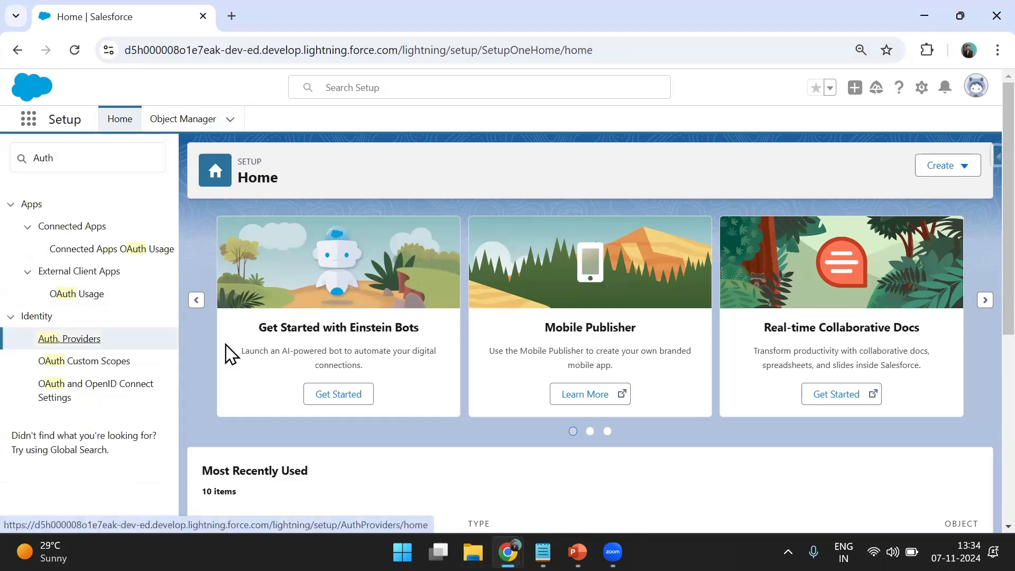
{"action": "left_click", "coordinate": [55, 344]}
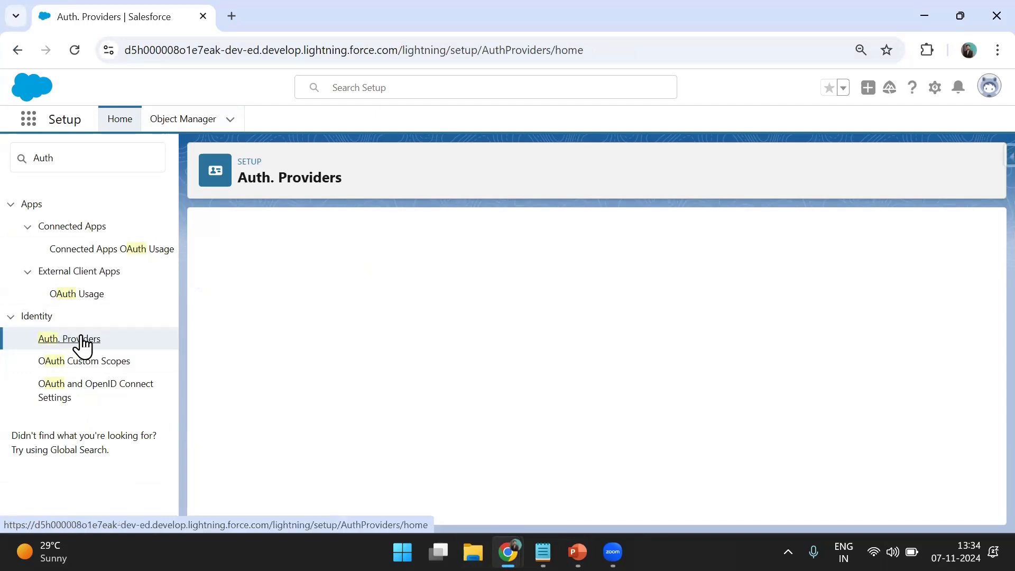
{"action": "left_click", "coordinate": [602, 280]}
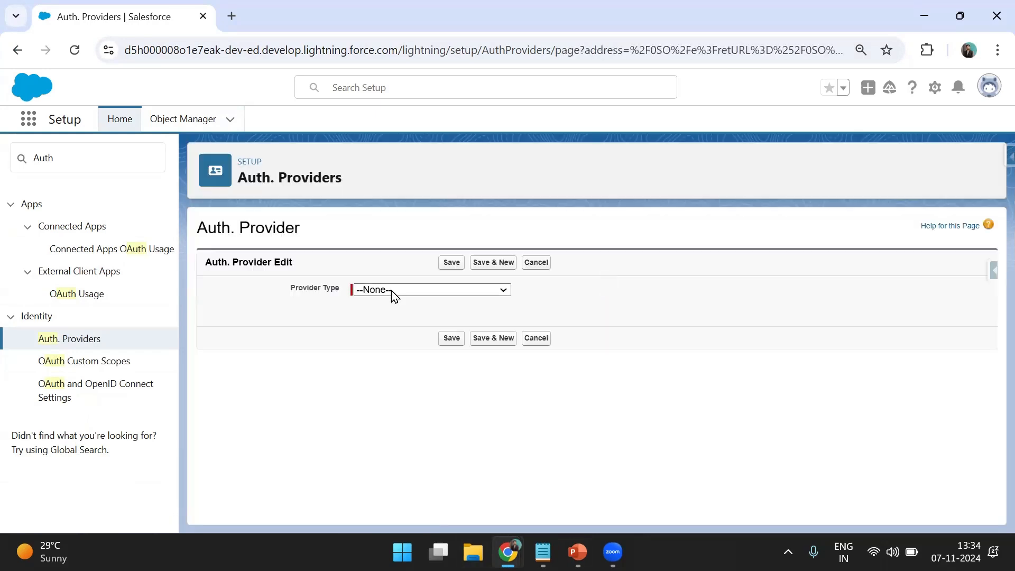
Set the provider type to Salesforce and name it OrgIntegrationAuthProvider, with the URL suffix auto-filled
{"action": "left_click", "coordinate": [394, 295]}
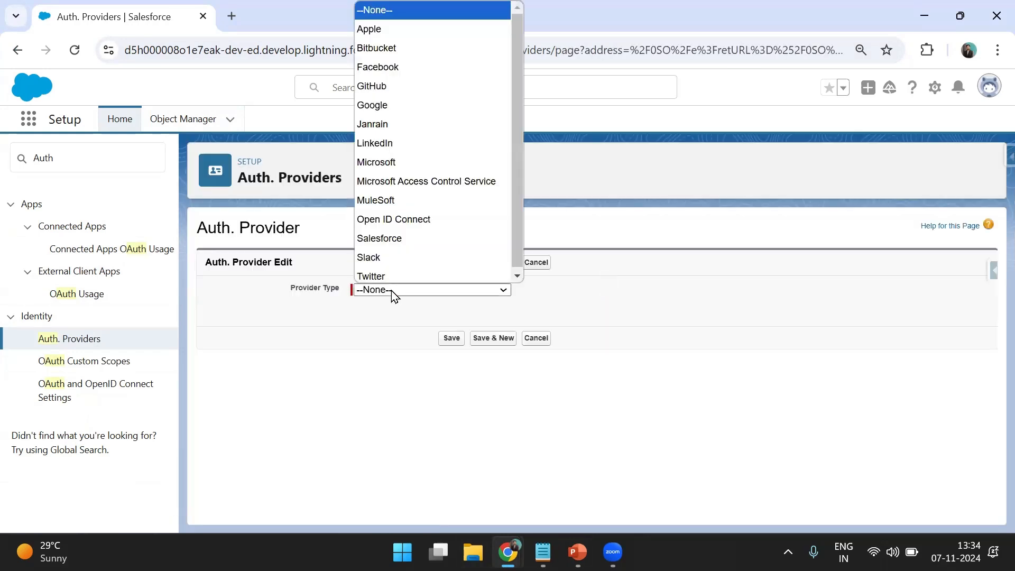
{"action": "left_click", "coordinate": [393, 234]}
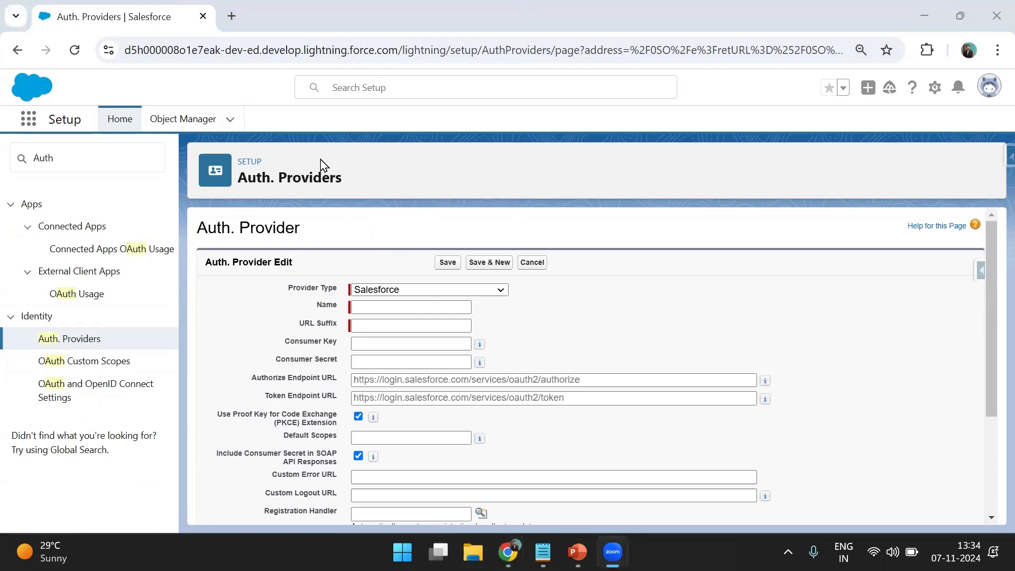
{"action": "left_click", "coordinate": [378, 307]}
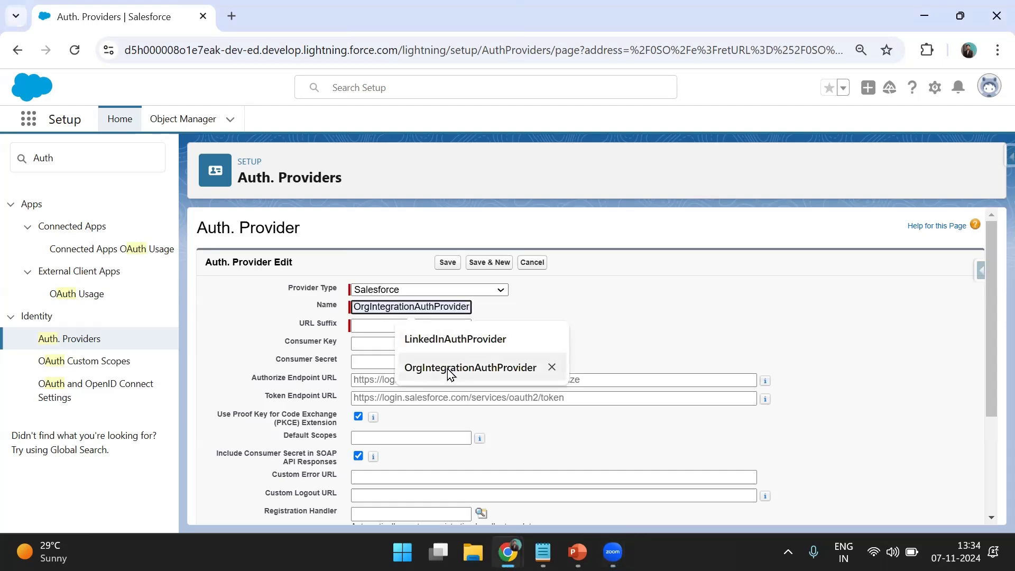
{"action": "left_click", "coordinate": [454, 366]}
{"action": "left_click", "coordinate": [390, 328]}
{"action": "left_click", "coordinate": [620, 330]}
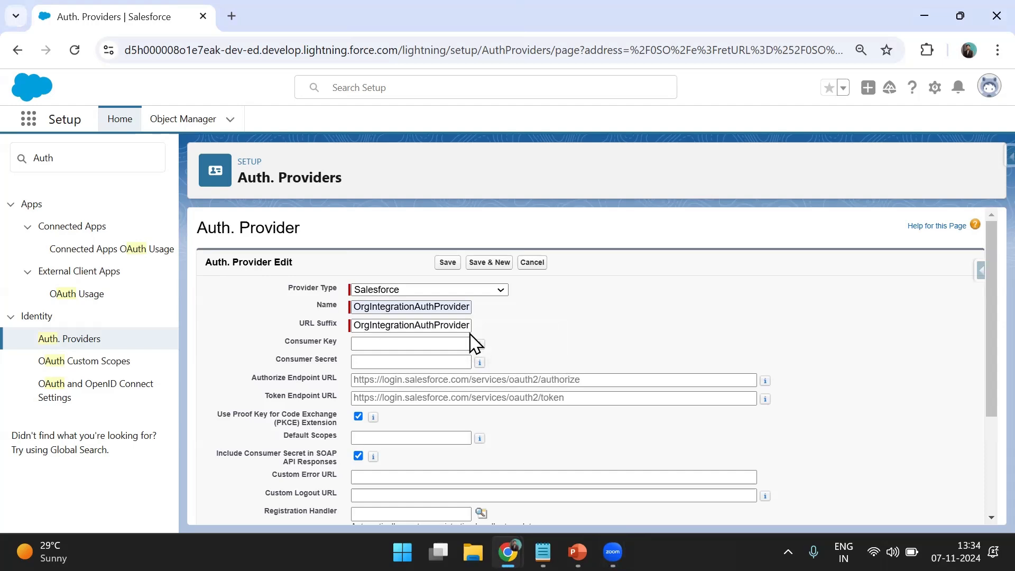
Point out the empty Consumer Key and Consumer Secret fields that still need values
{"action": "left_click", "coordinate": [374, 341]}
{"action": "left_click", "coordinate": [537, 339]}
{"action": "left_click_drag", "start_coordinate": [283, 341], "coordinate": [341, 349]}
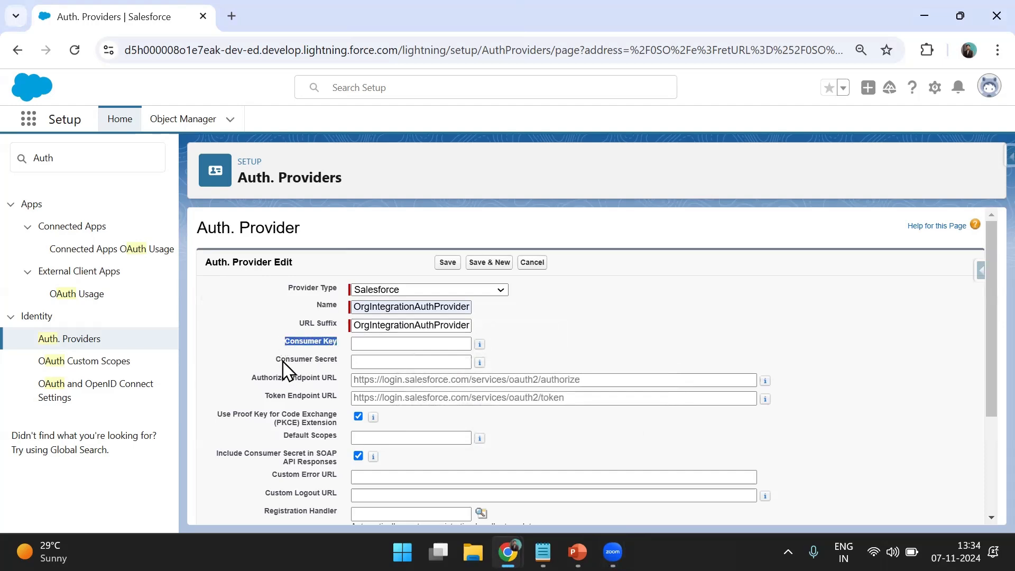
{"action": "left_click_drag", "start_coordinate": [275, 359], "coordinate": [336, 359]}
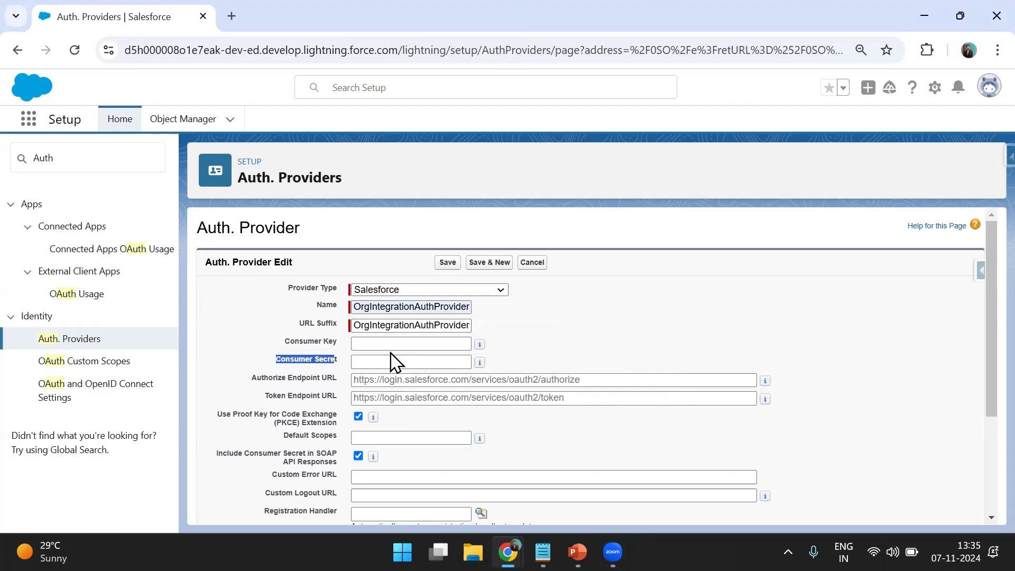
{"action": "mouse_move", "coordinate": [507, 552]}
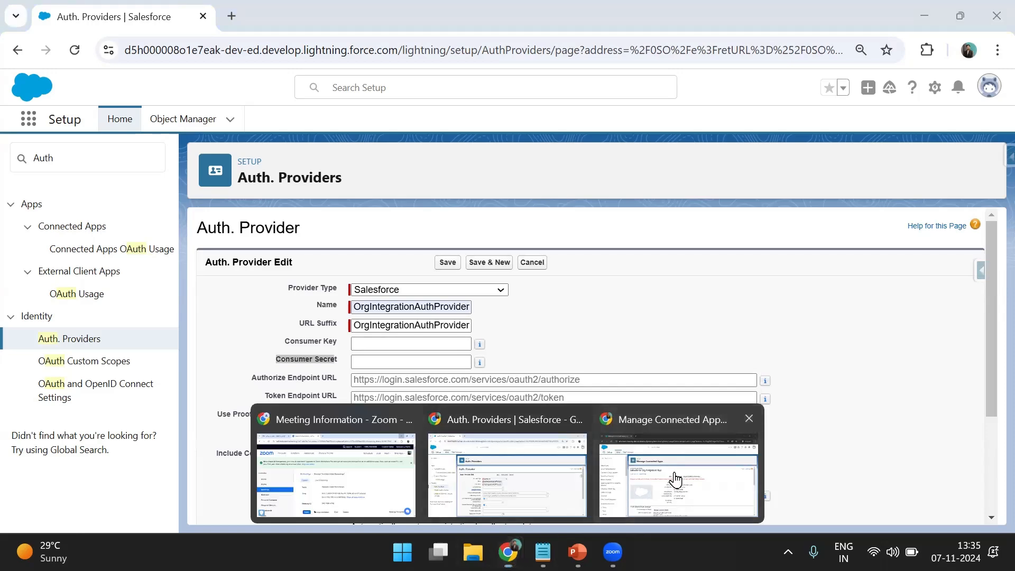
Request the target connected app's Consumer Details and verify identity with the emailed code
{"action": "left_click", "coordinate": [681, 482]}
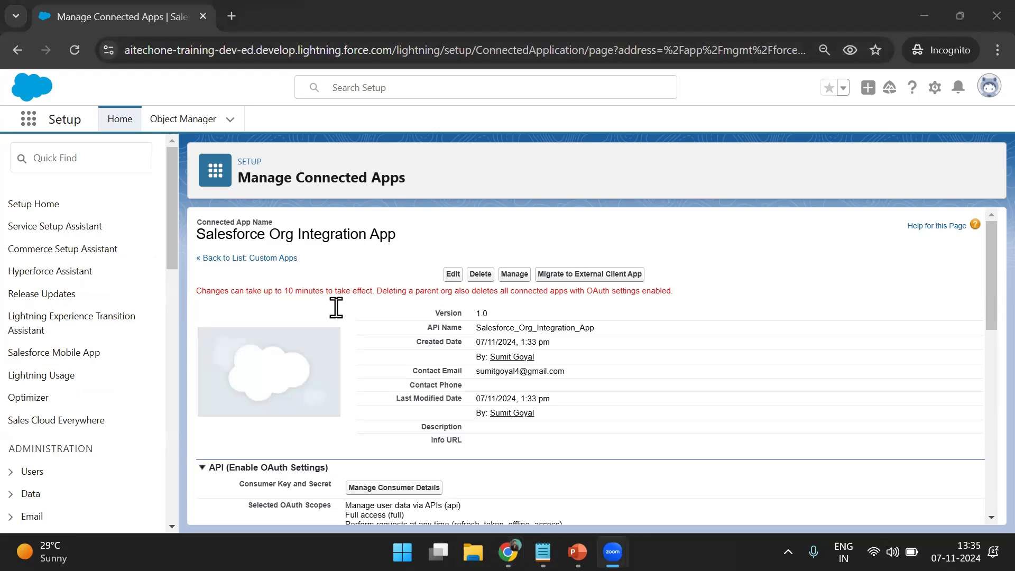
{"action": "scroll", "coordinate": [337, 308], "scroll_direction": "down", "scroll_amount": 3}
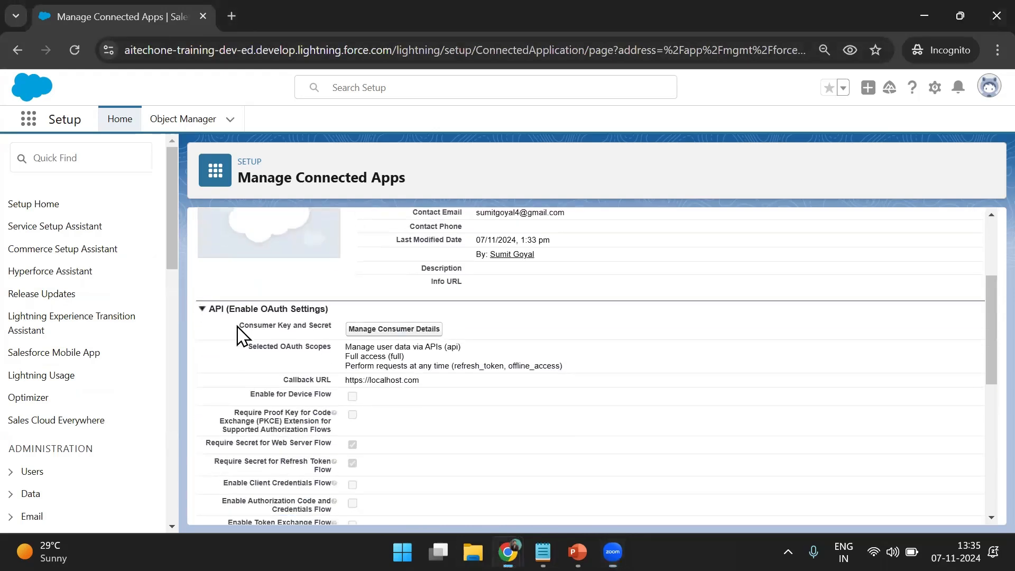
{"action": "left_click_drag", "start_coordinate": [237, 326], "coordinate": [381, 341]}
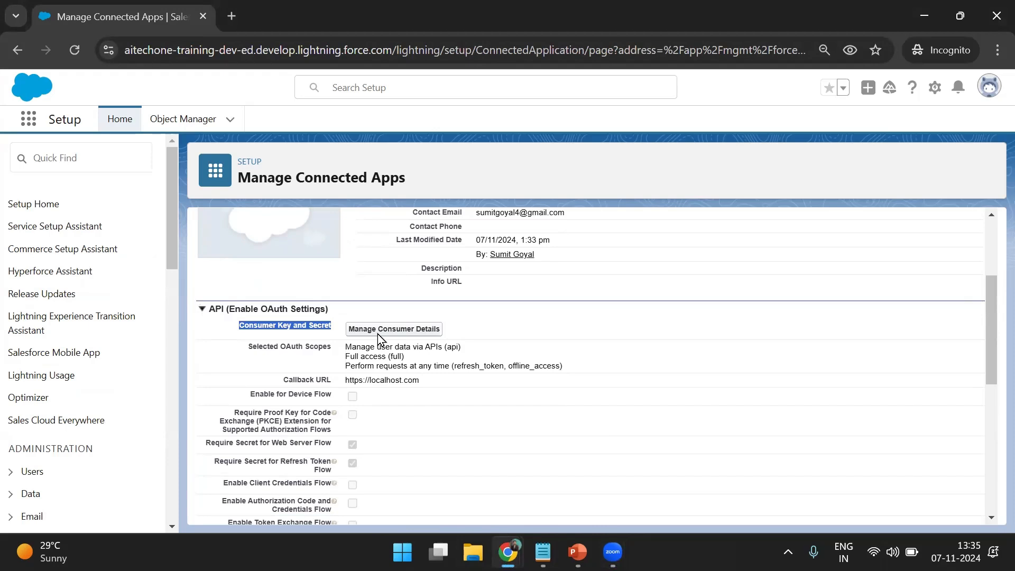
{"action": "left_click", "coordinate": [389, 329]}
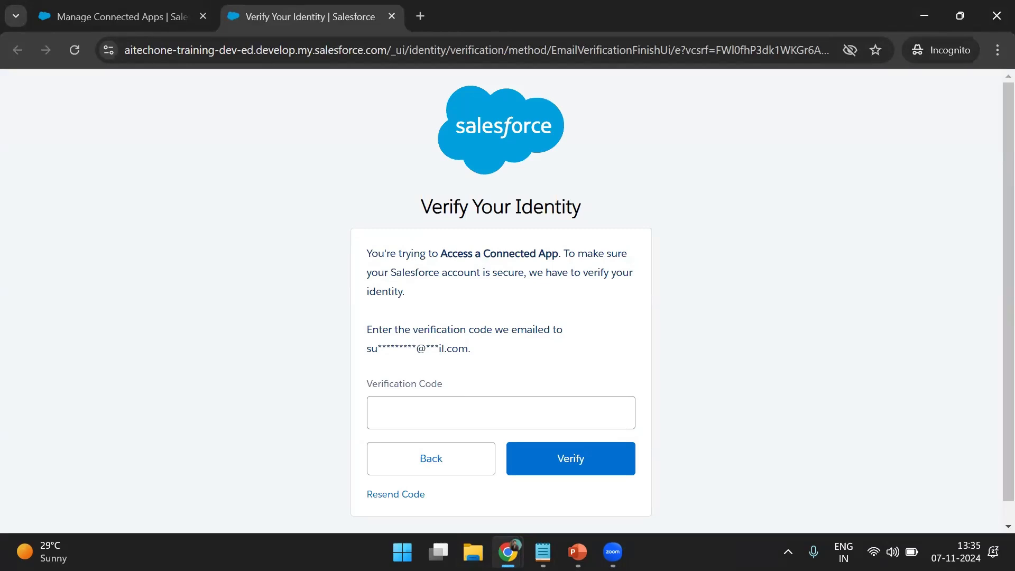
{"action": "left_click", "coordinate": [466, 416]}
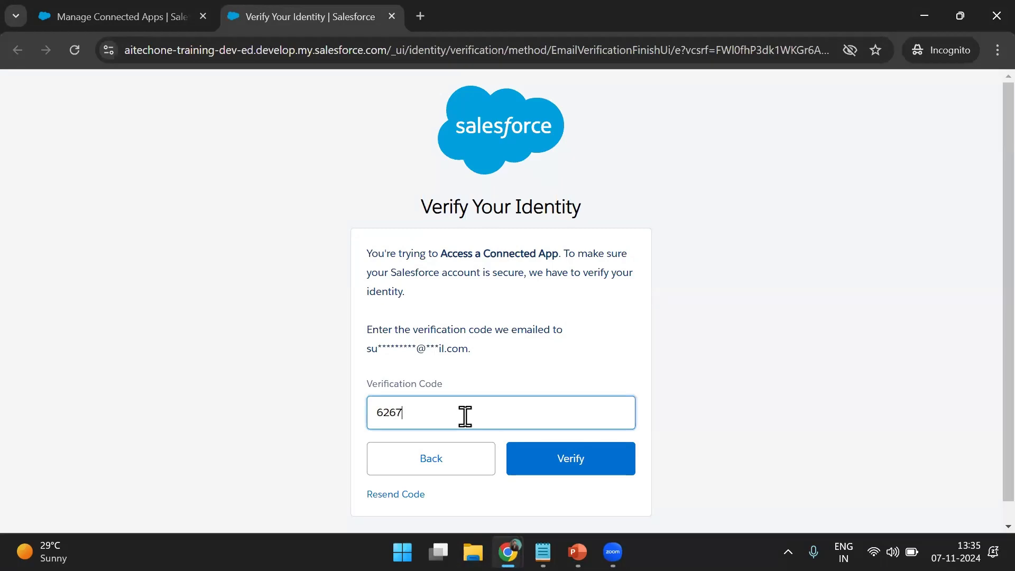
{"action": "left_click", "coordinate": [567, 462]}
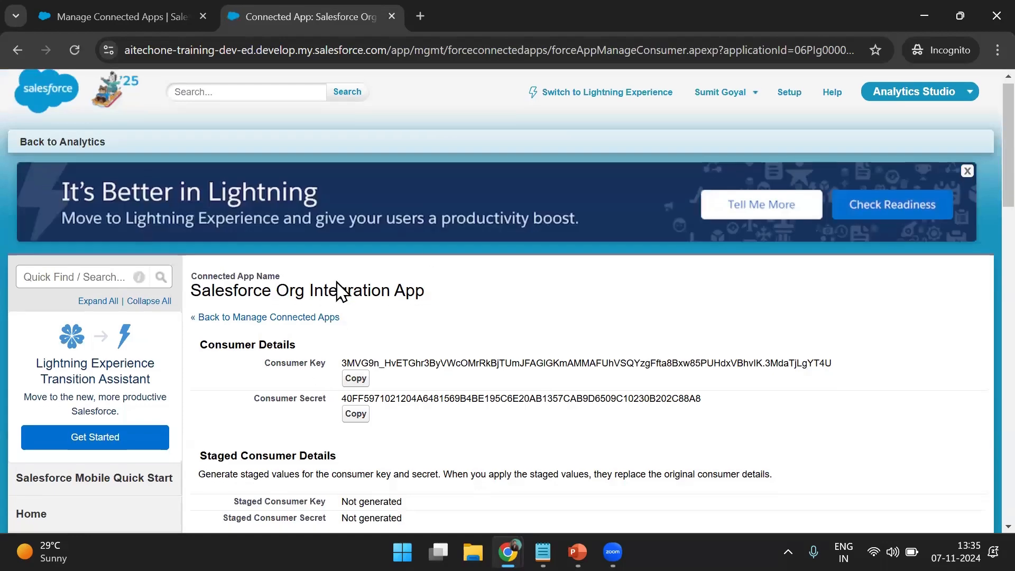
Copy the connected app's consumer key into the Auth. Provider's Consumer Key field
{"action": "scroll", "coordinate": [318, 288], "scroll_direction": "down", "scroll_amount": 3}
{"action": "left_click_drag", "start_coordinate": [259, 210], "coordinate": [317, 212]}
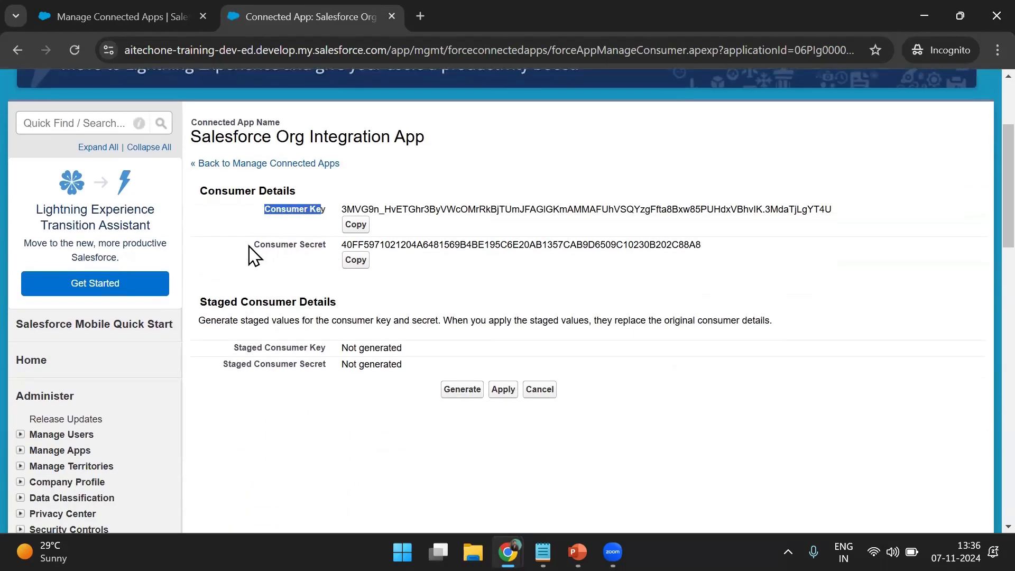
{"action": "left_click_drag", "start_coordinate": [251, 245], "coordinate": [292, 246]}
{"action": "scroll", "coordinate": [409, 370], "scroll_direction": "up", "scroll_amount": 1}
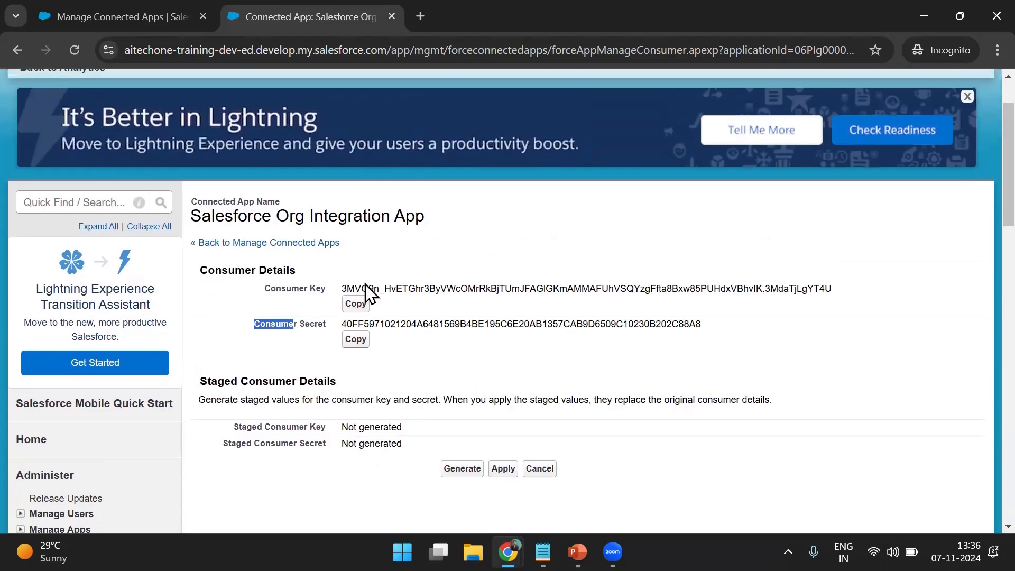
{"action": "left_click", "coordinate": [359, 309]}
{"action": "key", "text": "alt+Tab"}
{"action": "key", "text": "alt+Tab"}
{"action": "key", "text": "alt+Tab"}
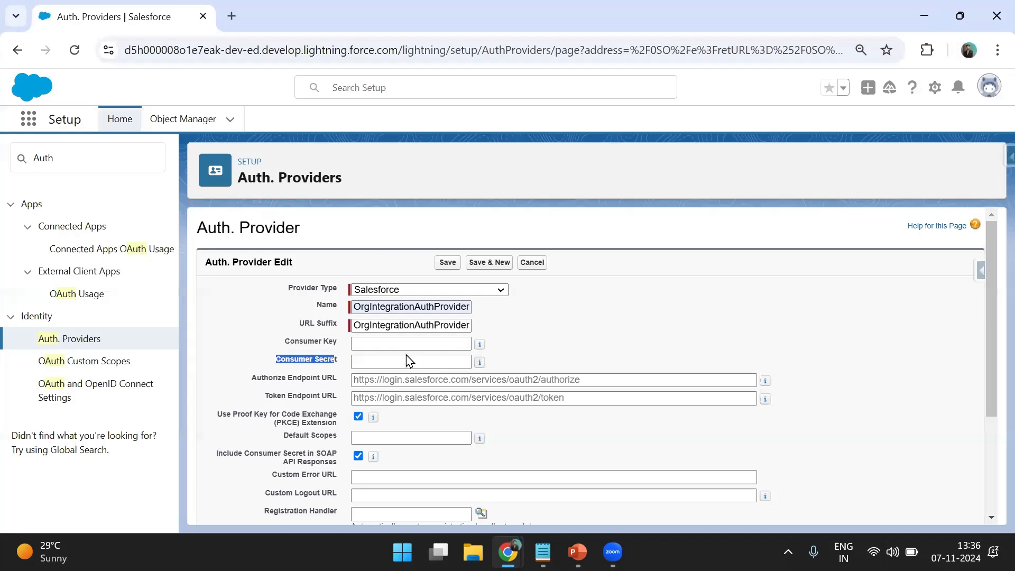
{"action": "left_click", "coordinate": [411, 344]}
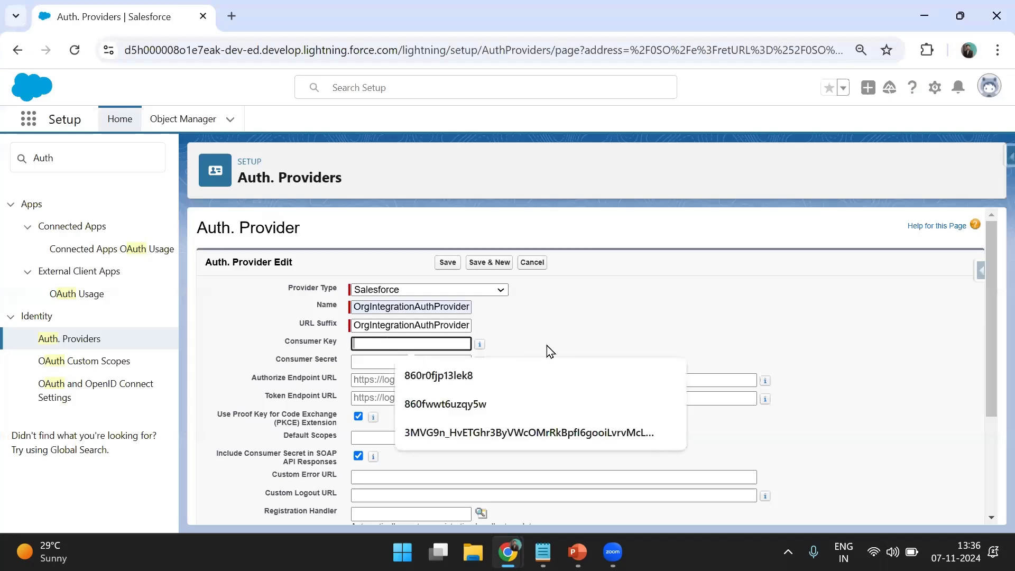
{"action": "key", "text": "ctrl+v"}
Copy the connected app's consumer secret into the Auth. Provider's Consumer Secret field
{"action": "key", "text": "alt+Tab"}
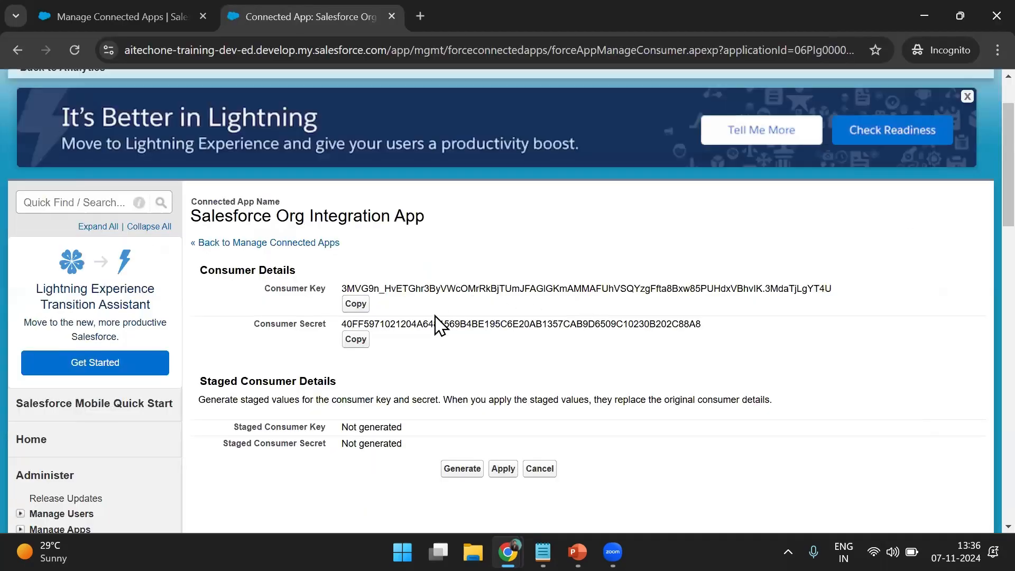
{"action": "left_click", "coordinate": [356, 338]}
{"action": "key", "text": "alt+Tab"}
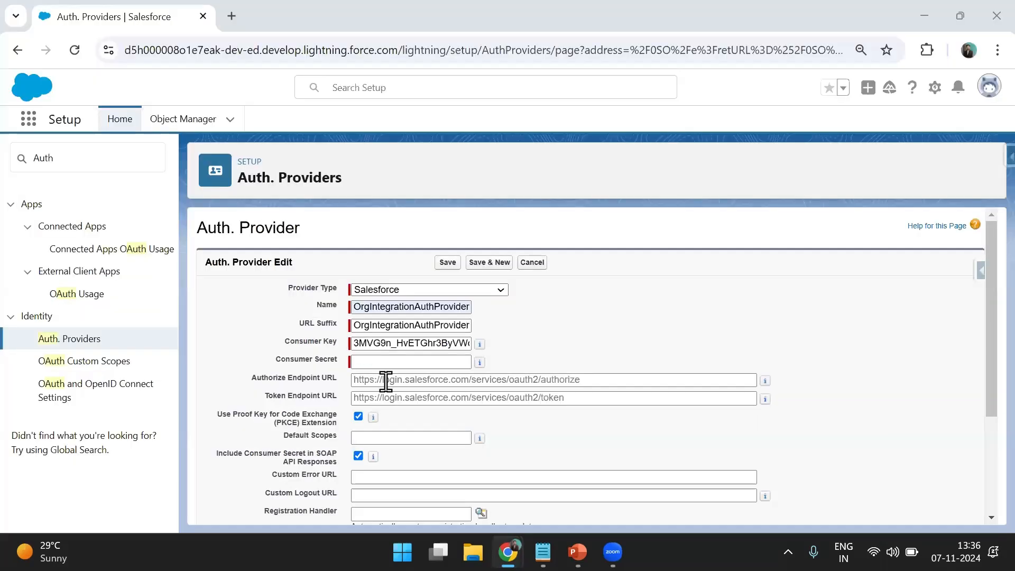
{"action": "left_click", "coordinate": [382, 362]}
{"action": "key", "text": "ctrl+v"}
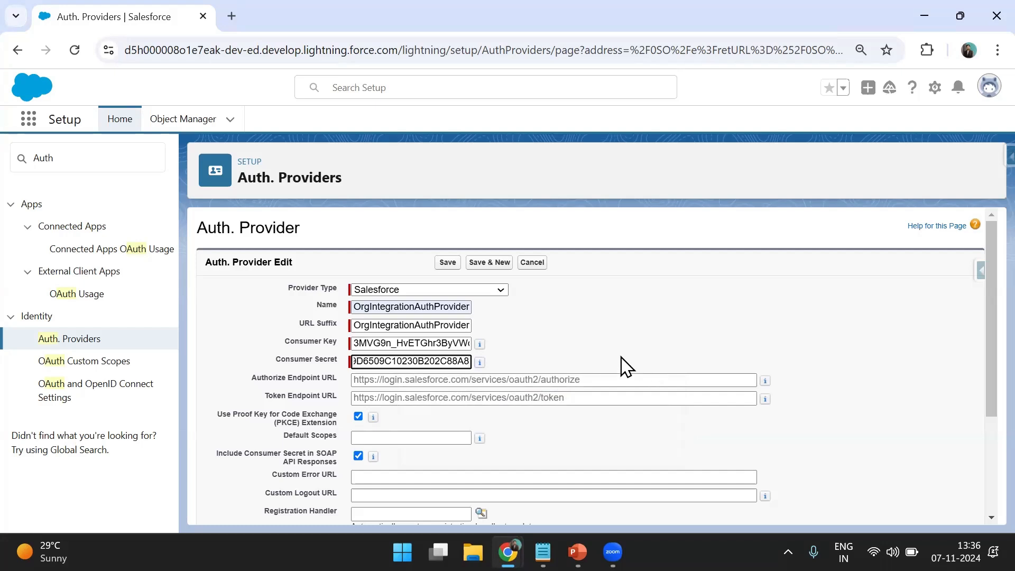
Highlight the Authorize Endpoint URL and Default Scopes fields on the Auth. Provider form
{"action": "scroll", "coordinate": [599, 311], "scroll_direction": "down", "scroll_amount": 1}
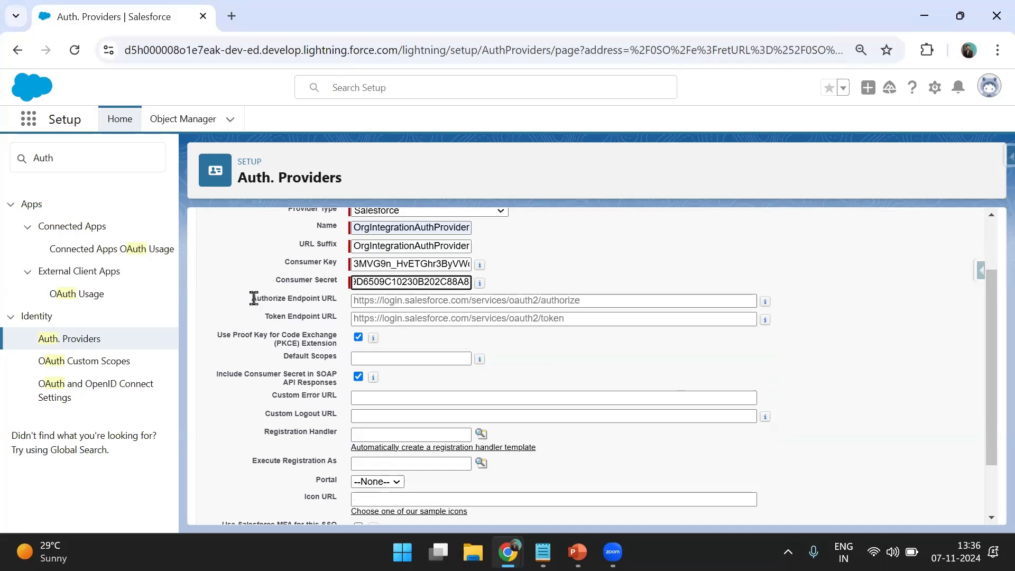
{"action": "left_click_drag", "start_coordinate": [251, 298], "coordinate": [324, 299]}
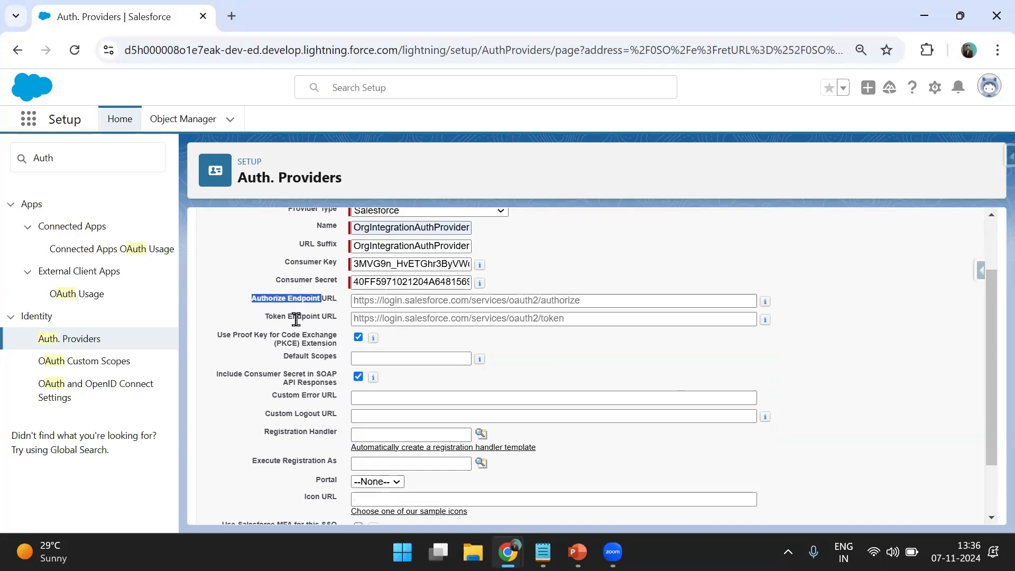
{"action": "left_click", "coordinate": [294, 355]}
{"action": "left_click_drag", "start_coordinate": [284, 356], "coordinate": [319, 355]}
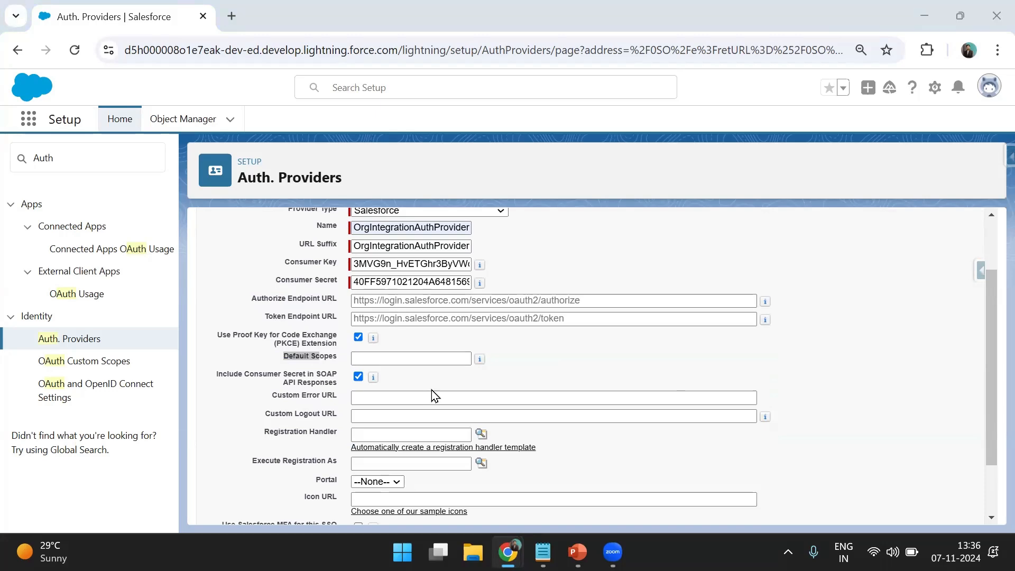
{"action": "key", "text": "alt+Tab"}
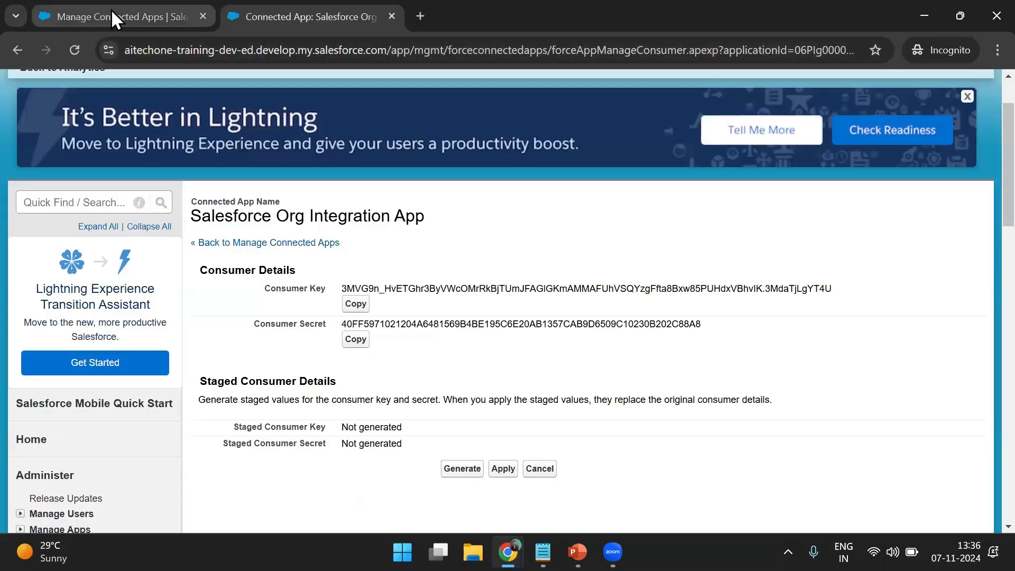
Outline the connected app's Selected OAuth Scopes block on the Manage Connected Apps page
{"action": "left_click", "coordinate": [111, 9]}
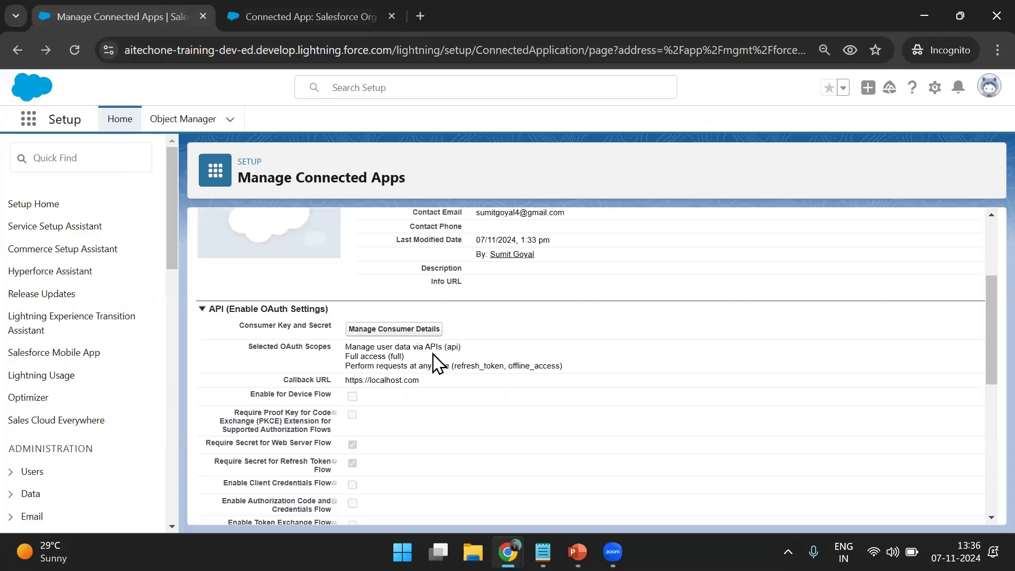
{"action": "left_click_drag", "start_coordinate": [248, 347], "coordinate": [338, 349]}
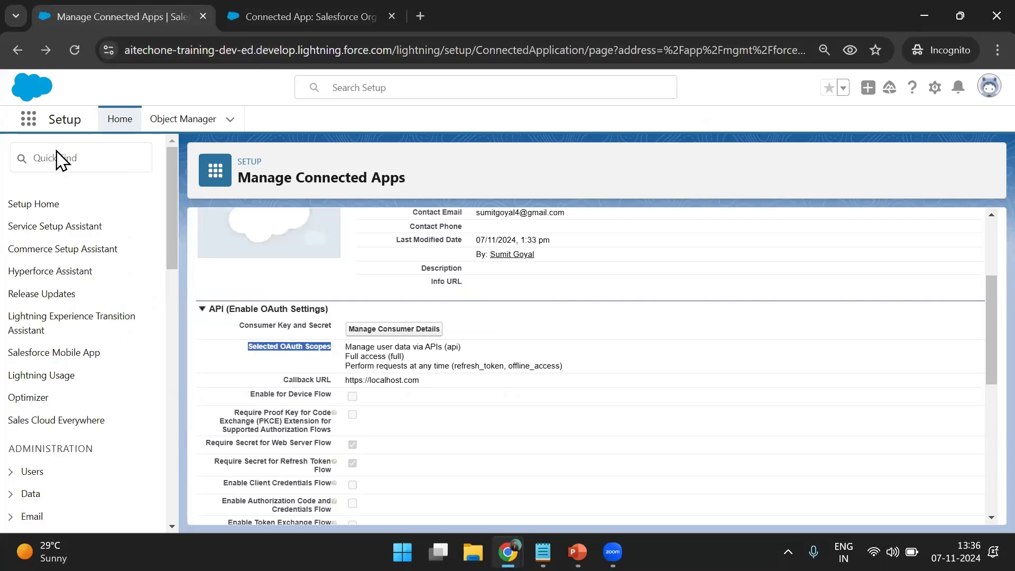
{"action": "key", "text": "Print"}
{"action": "left_click_drag", "start_coordinate": [237, 333], "coordinate": [597, 377]}
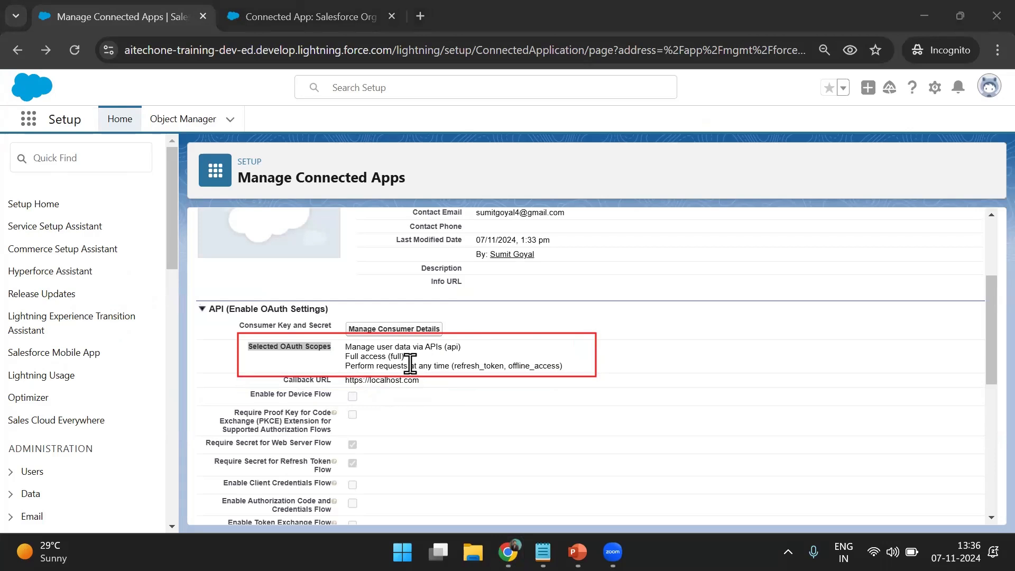
{"action": "key", "text": "Escape"}
Copy the api and full scopes into the Auth. Provider's Default Scopes field
{"action": "left_click_drag", "start_coordinate": [447, 346], "coordinate": [461, 347]}
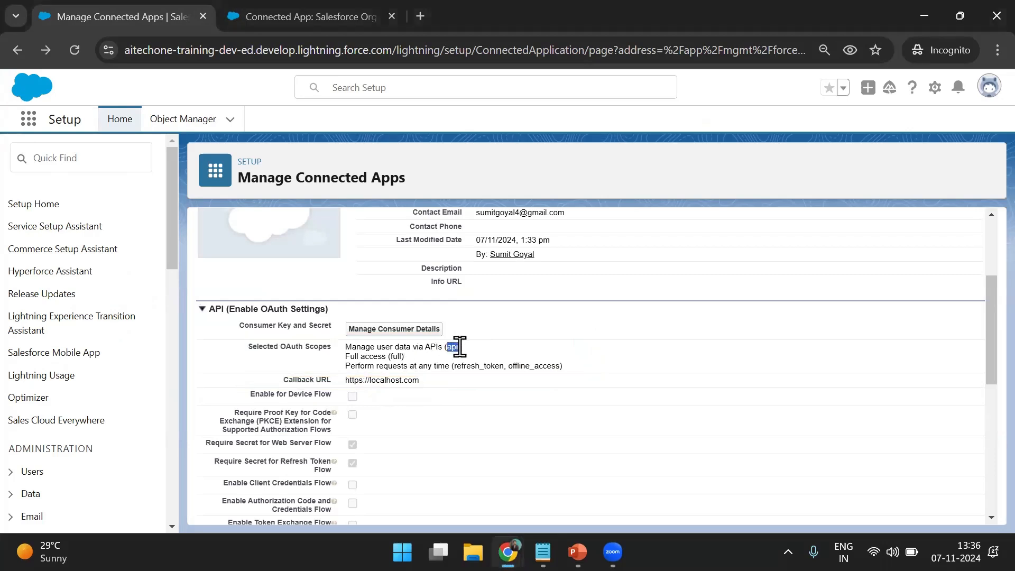
{"action": "key", "text": "alt+Tab"}
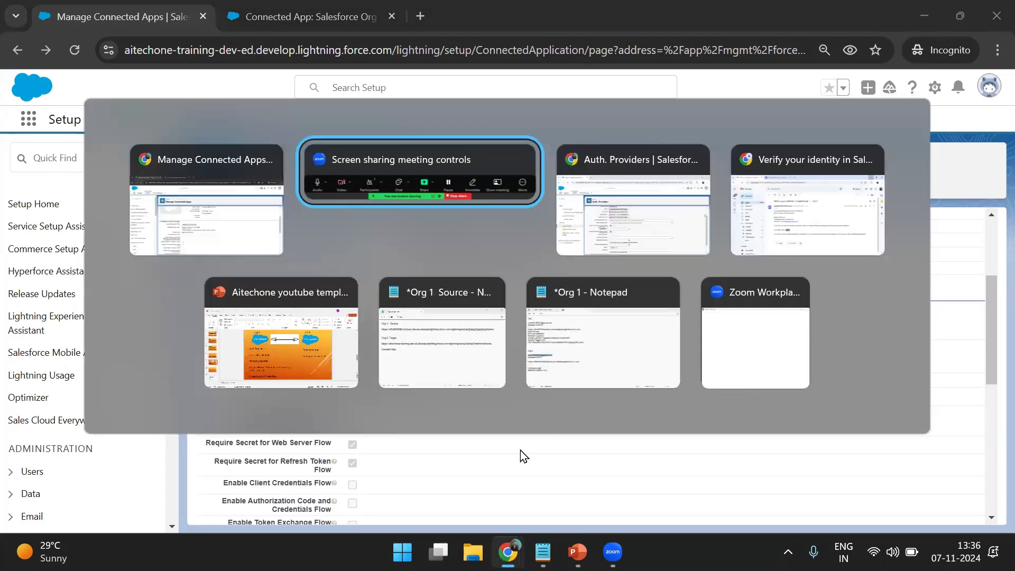
{"action": "key", "text": "alt+Tab"}
{"action": "left_click", "coordinate": [377, 357]}
{"action": "key", "text": "ctrl+v"}
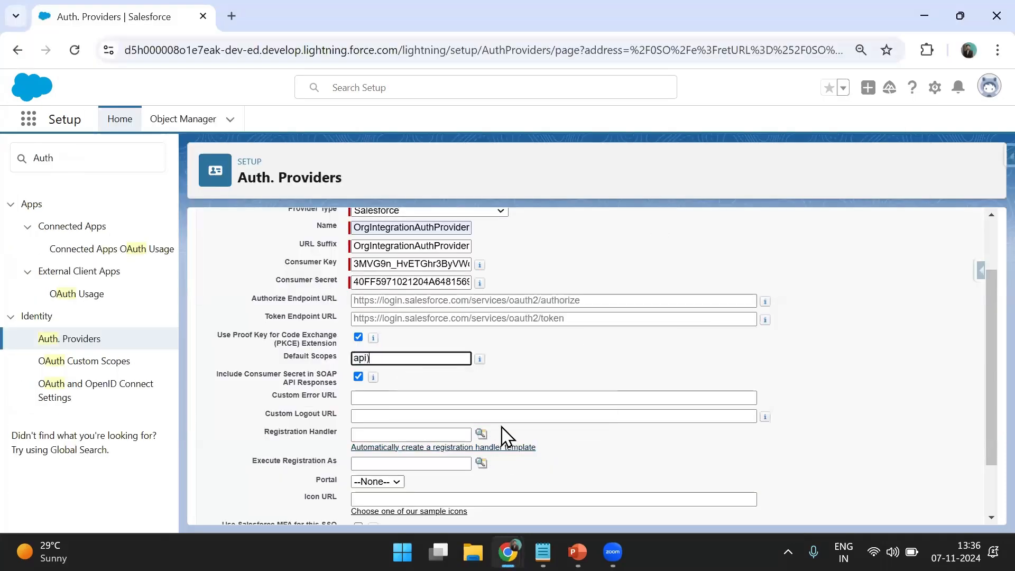
{"action": "key", "text": "BackSpace"}
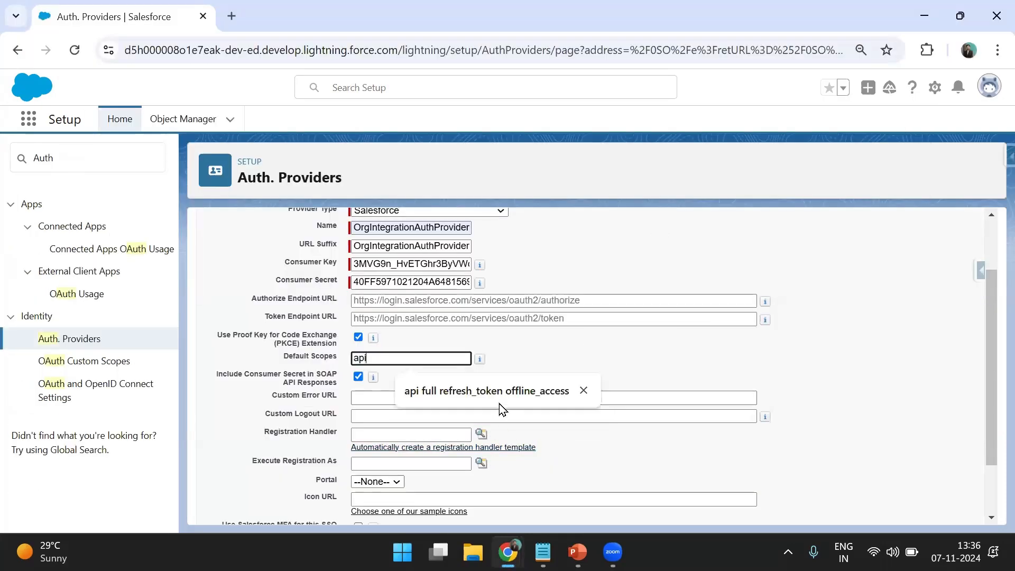
{"action": "key", "text": "alt+Tab"}
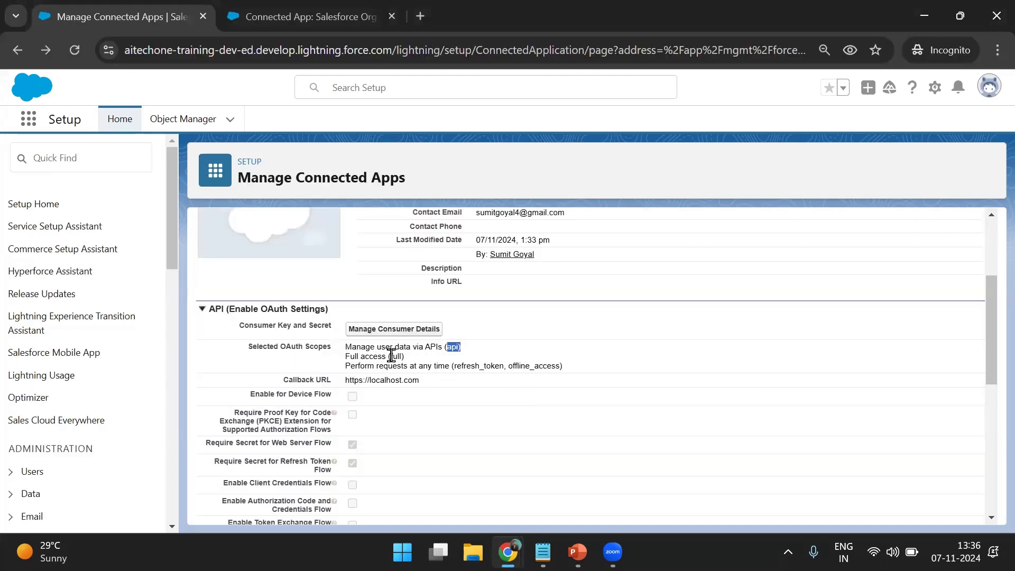
{"action": "double_click", "coordinate": [397, 356]}
{"action": "key", "text": "ctrl+c"}
{"action": "key", "text": "alt+Tab"}
{"action": "key", "text": "ctrl+v"}
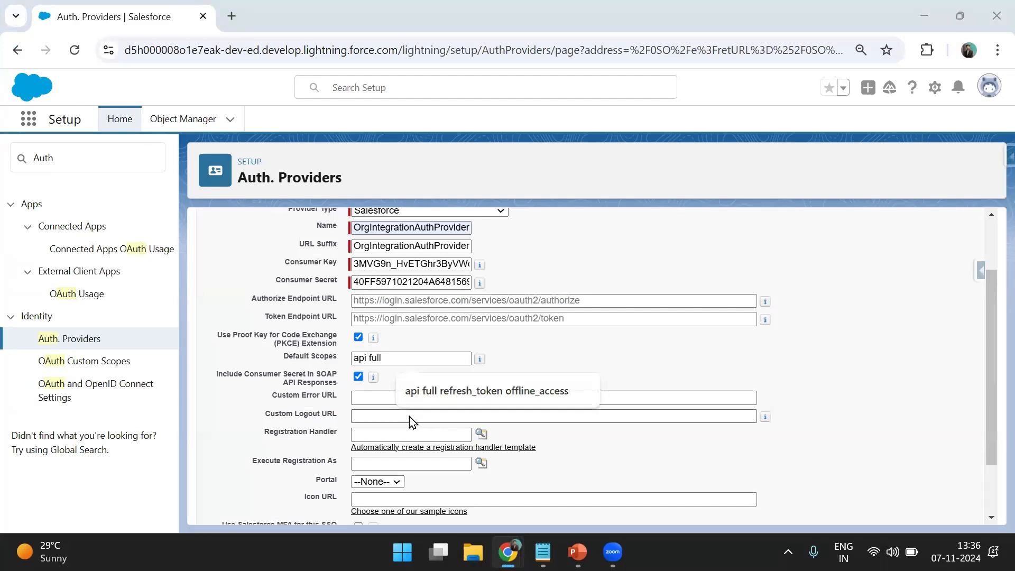
Add refresh_token and offline_access to Default Scopes, removing the comma between them
{"action": "key", "text": "alt+Tab"}
{"action": "left_click_drag", "start_coordinate": [454, 366], "coordinate": [560, 366]}
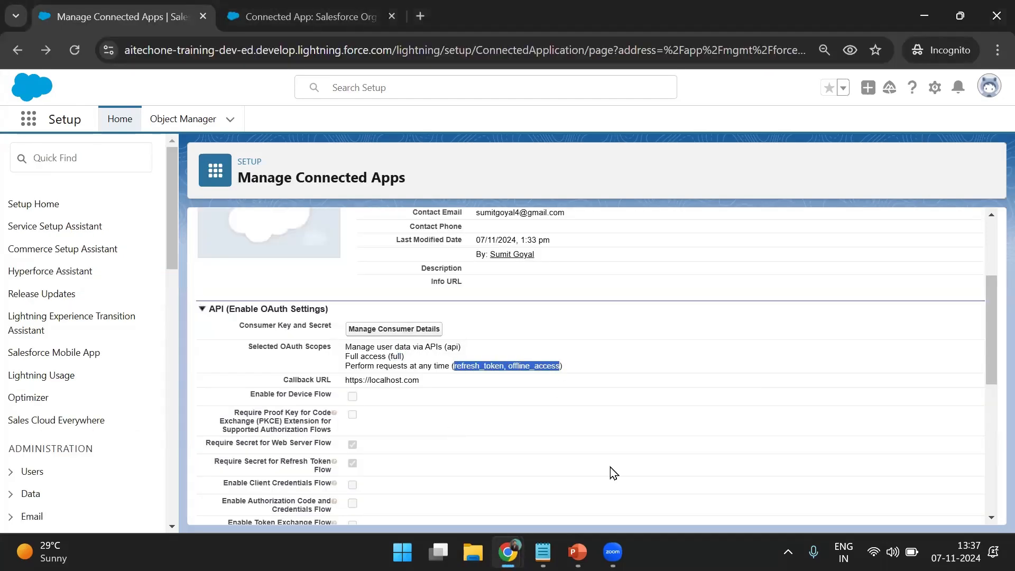
{"action": "key", "text": "ctrl+c"}
{"action": "key", "text": "alt+Tab"}
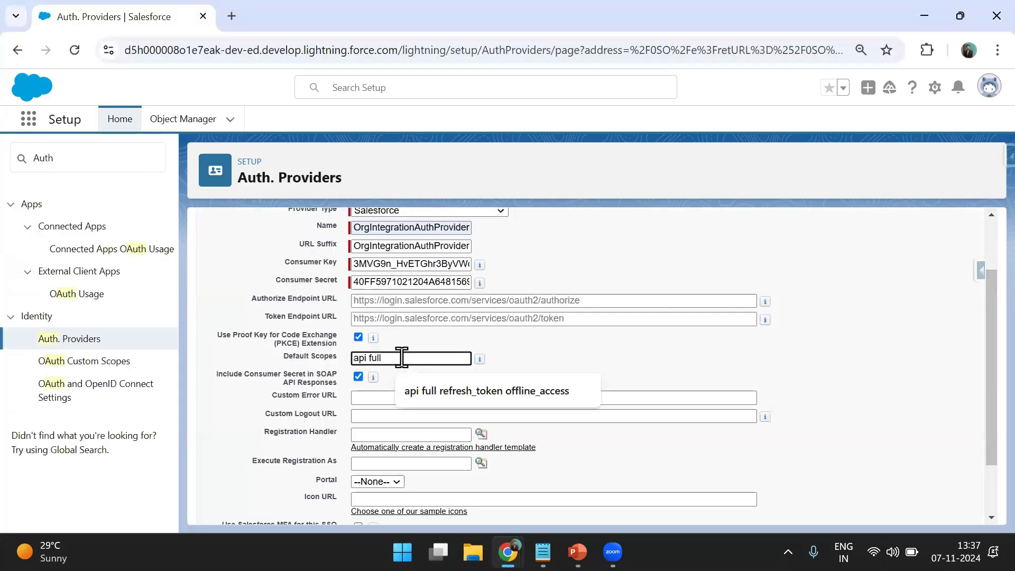
{"action": "key", "text": "ctrl+v"}
{"action": "left_click", "coordinate": [409, 358]}
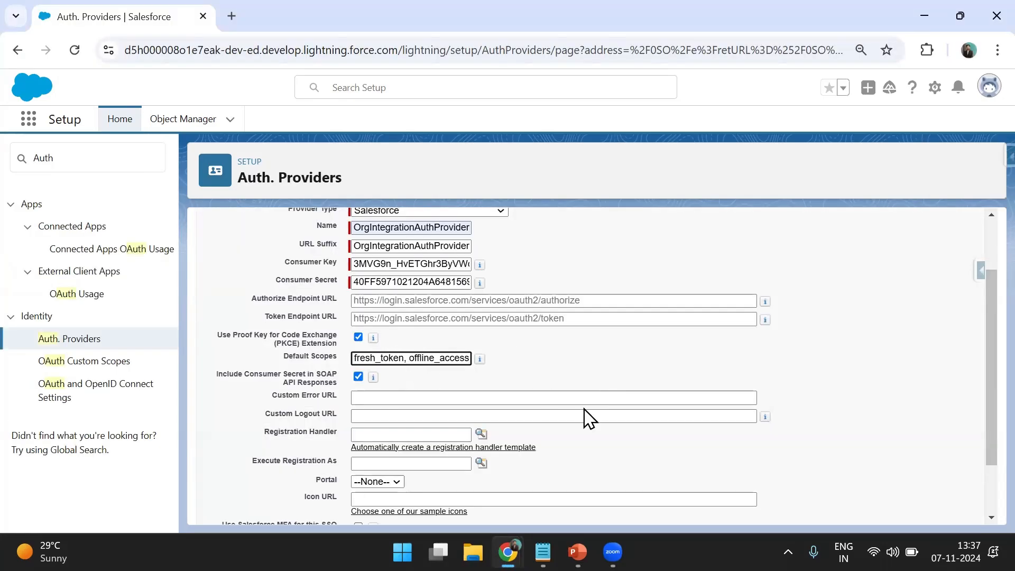
{"action": "key", "text": "BackSpace"}
{"action": "key", "text": "BackSpace"}
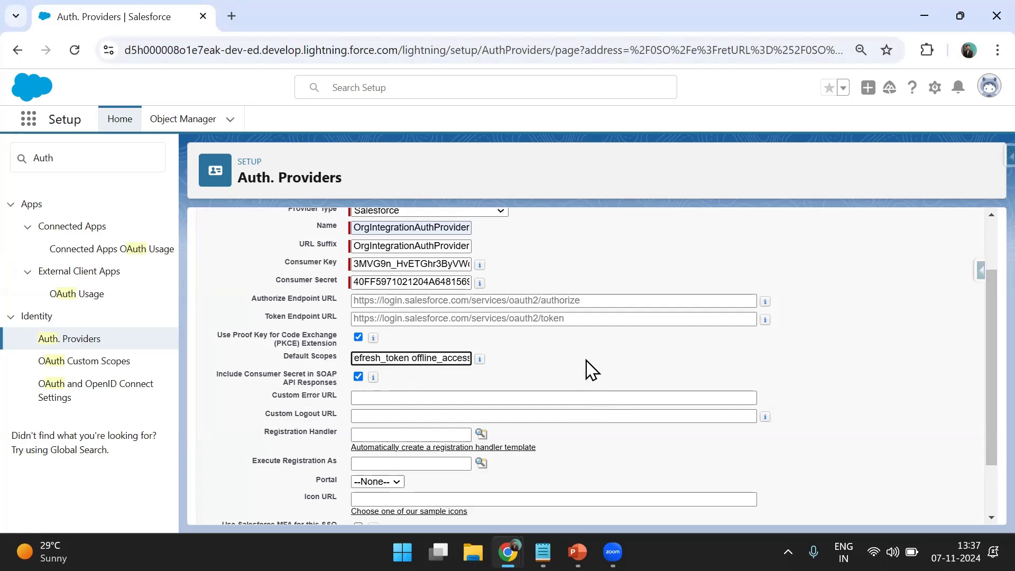
{"action": "left_click", "coordinate": [591, 369]}
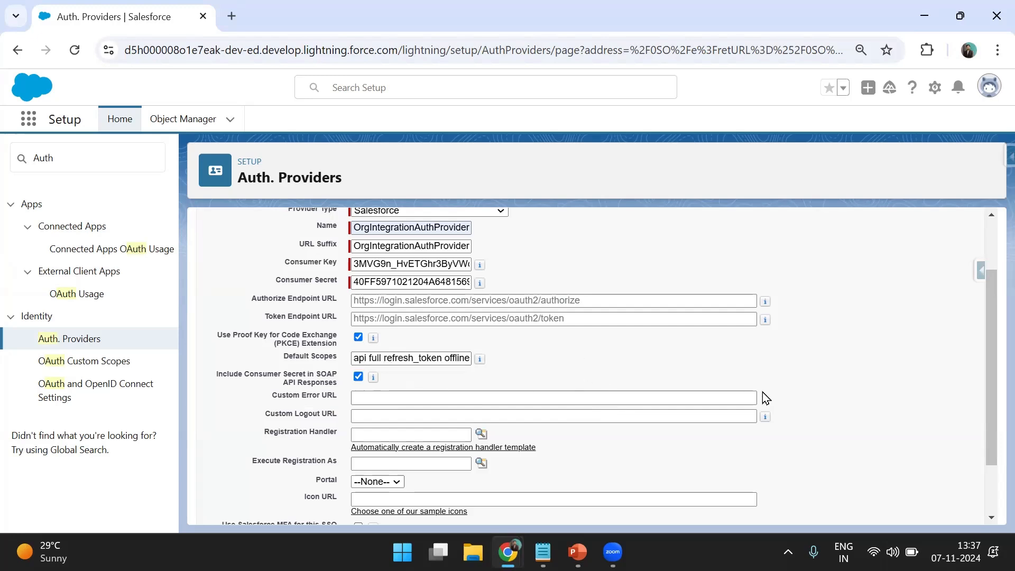
{"action": "scroll", "coordinate": [762, 392], "scroll_direction": "down", "scroll_amount": 3}
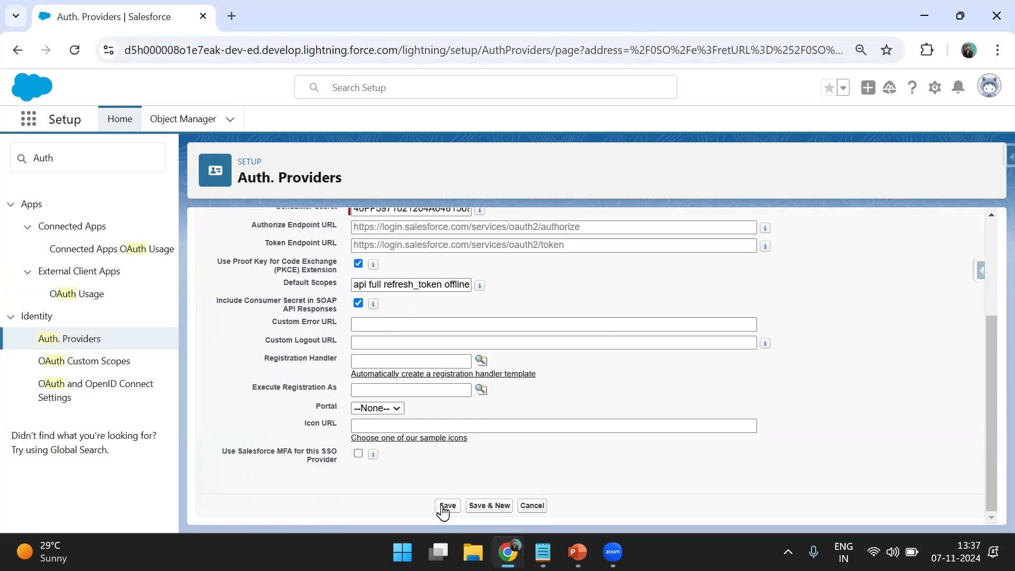
Save the OrgIntegrationAuthProvider auth provider
{"action": "left_click", "coordinate": [447, 506]}
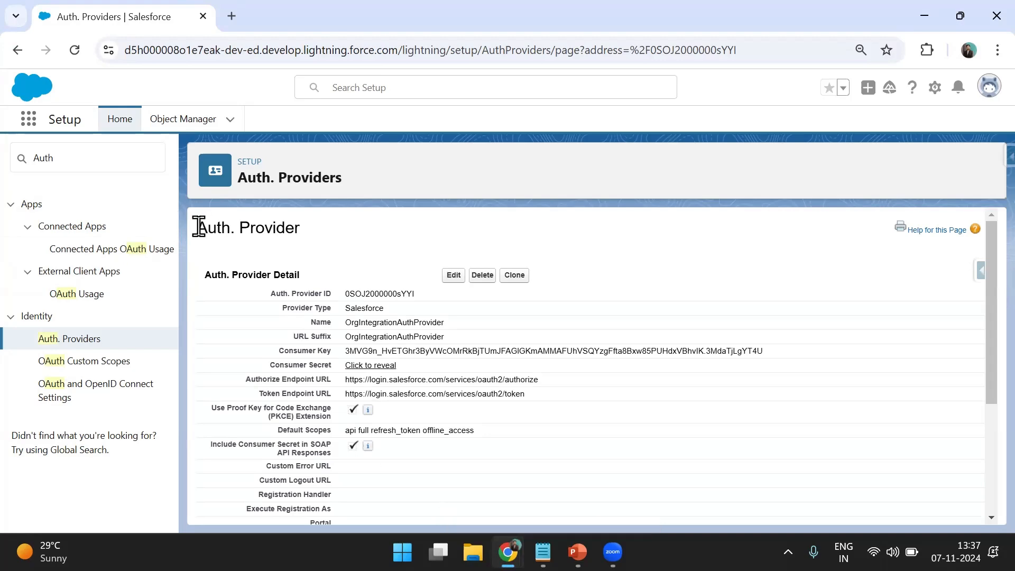
{"action": "left_click_drag", "start_coordinate": [197, 228], "coordinate": [302, 239]}
{"action": "scroll", "coordinate": [497, 380], "scroll_direction": "down", "scroll_amount": 3}
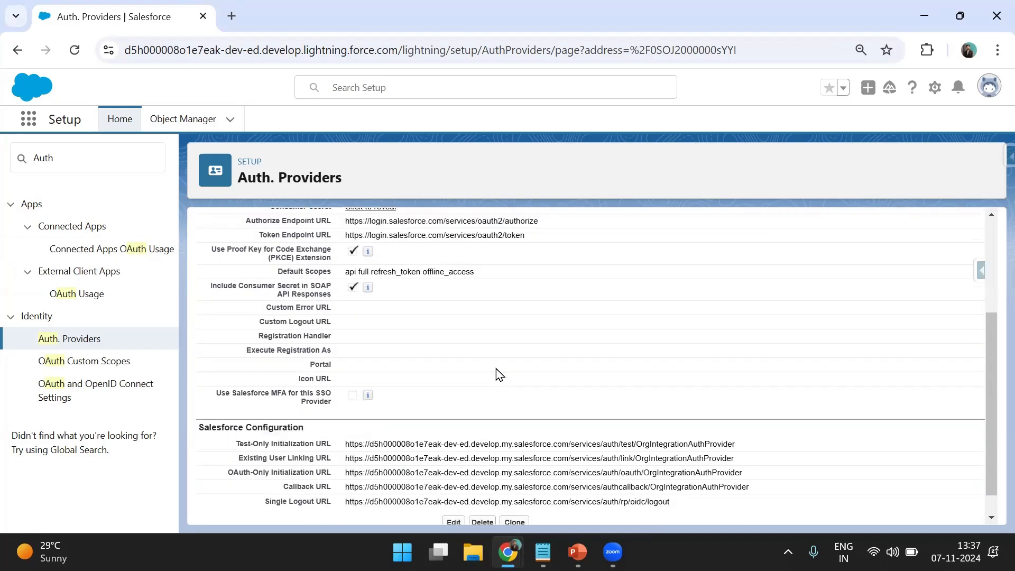
Select the full generated Callback URL on the provider's details page and copy it
{"action": "left_click_drag", "start_coordinate": [345, 460], "coordinate": [736, 461]}
{"action": "mouse_move", "coordinate": [577, 551]}
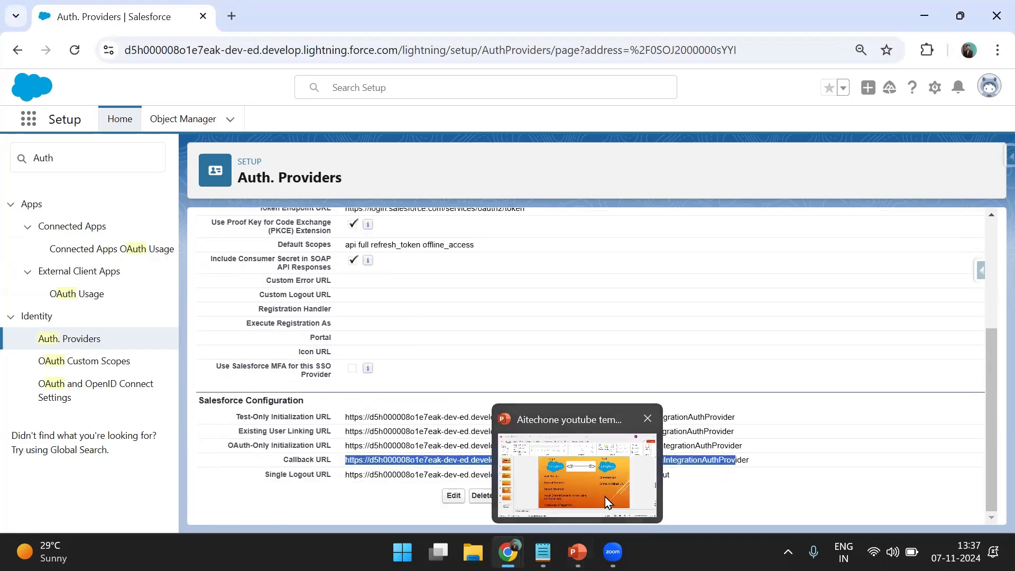
{"action": "left_click", "coordinate": [608, 465]}
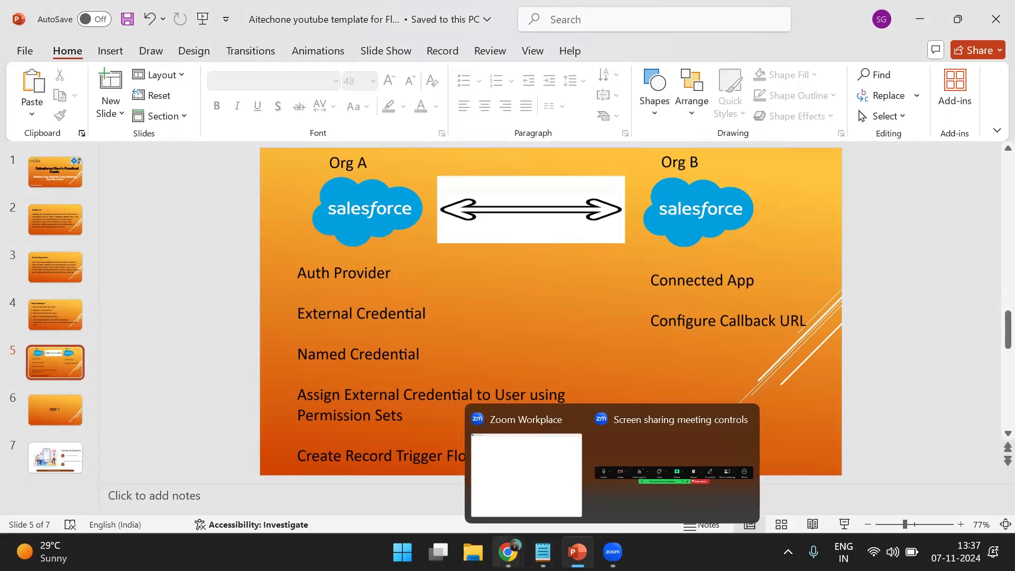
{"action": "mouse_move", "coordinate": [508, 551]}
{"action": "left_click", "coordinate": [497, 501]}
{"action": "left_click", "coordinate": [351, 457]}
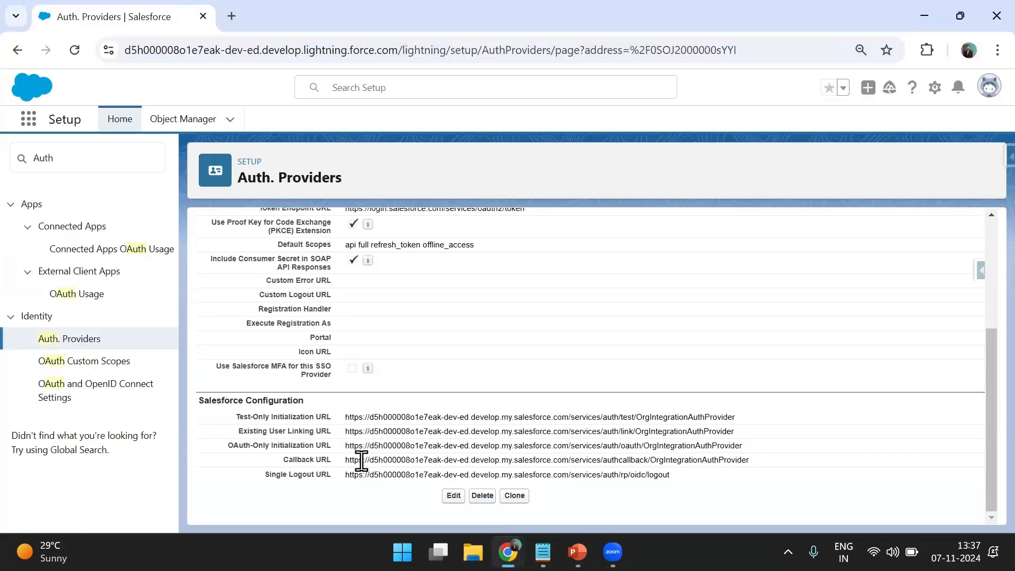
{"action": "left_click_drag", "start_coordinate": [347, 459], "coordinate": [752, 464]}
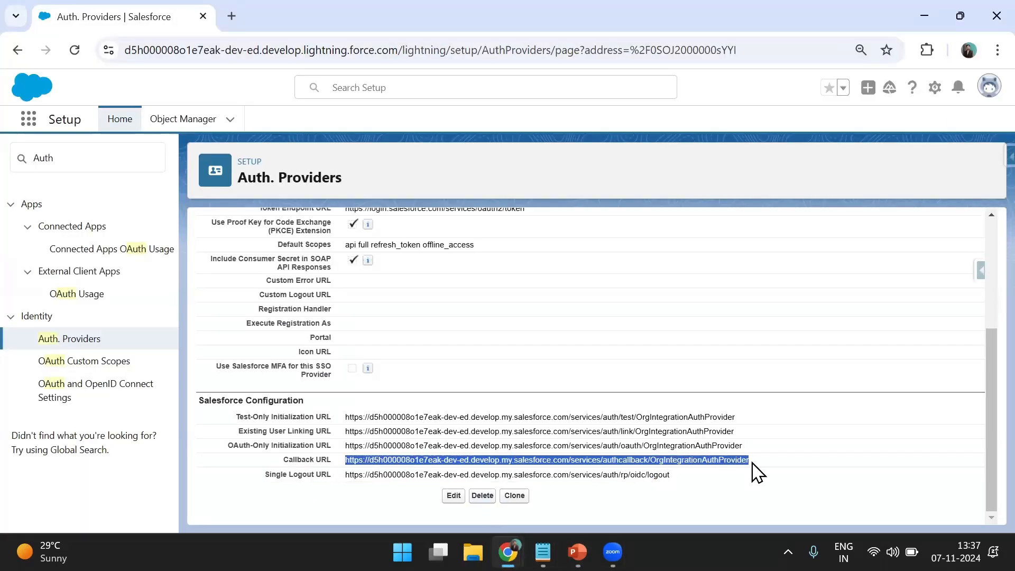
{"action": "right_click", "coordinate": [371, 461]}
{"action": "left_click", "coordinate": [405, 297]}
Replace the connected app's localhost callback URL with the auth provider's Callback URL and save
{"action": "mouse_move", "coordinate": [507, 552]}
{"action": "left_click", "coordinate": [659, 493]}
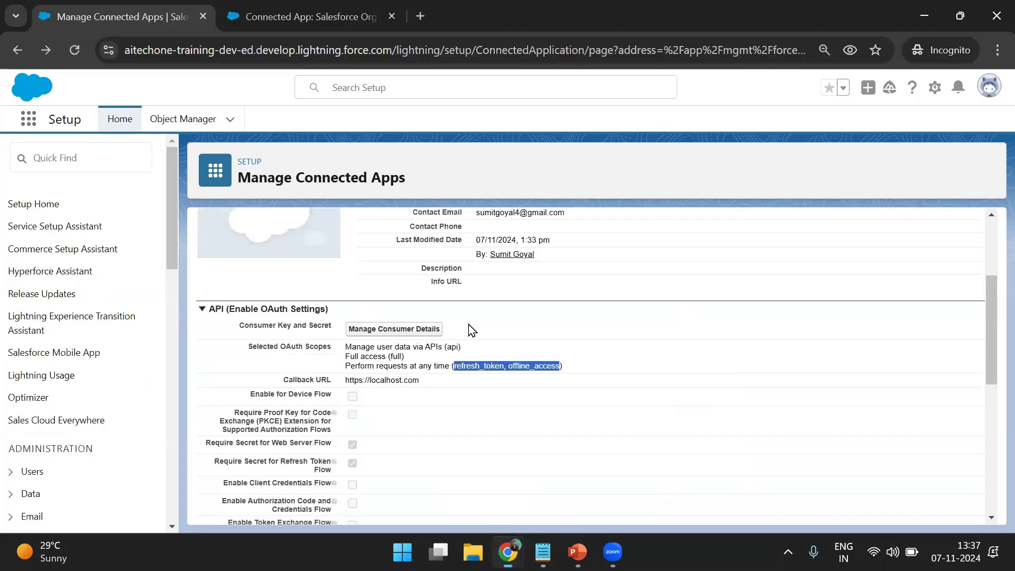
{"action": "scroll", "coordinate": [454, 444], "scroll_direction": "up", "scroll_amount": 3}
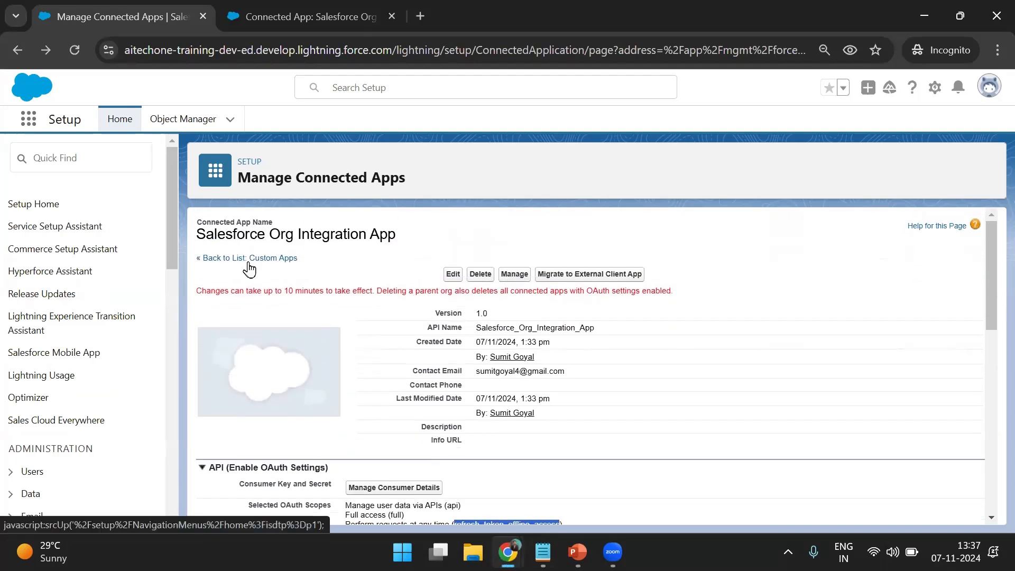
{"action": "left_click", "coordinate": [452, 275]}
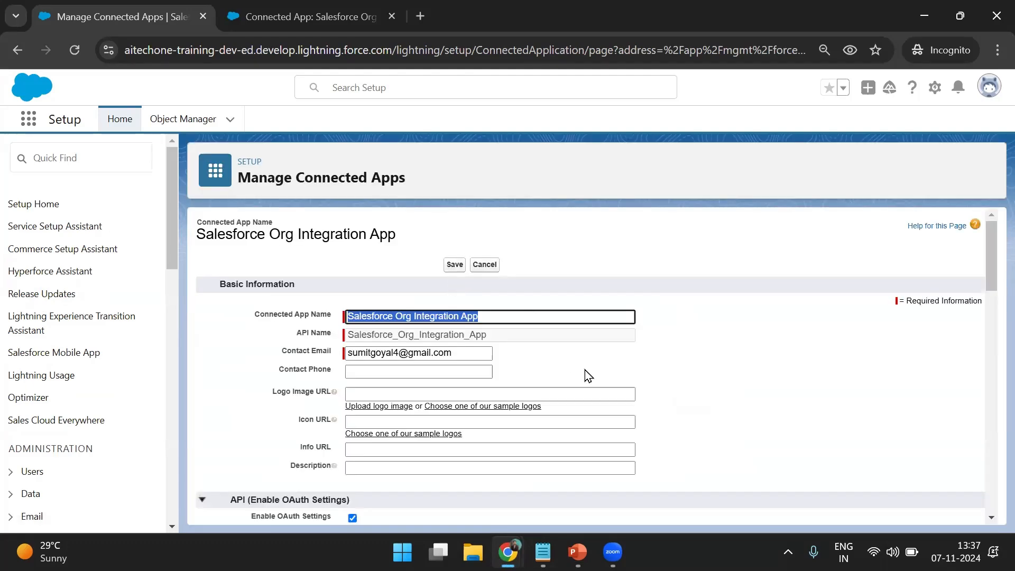
{"action": "scroll", "coordinate": [585, 373], "scroll_direction": "down", "scroll_amount": 4}
{"action": "left_click_drag", "start_coordinate": [443, 319], "coordinate": [344, 322]}
{"action": "key", "text": "BackSpace"}
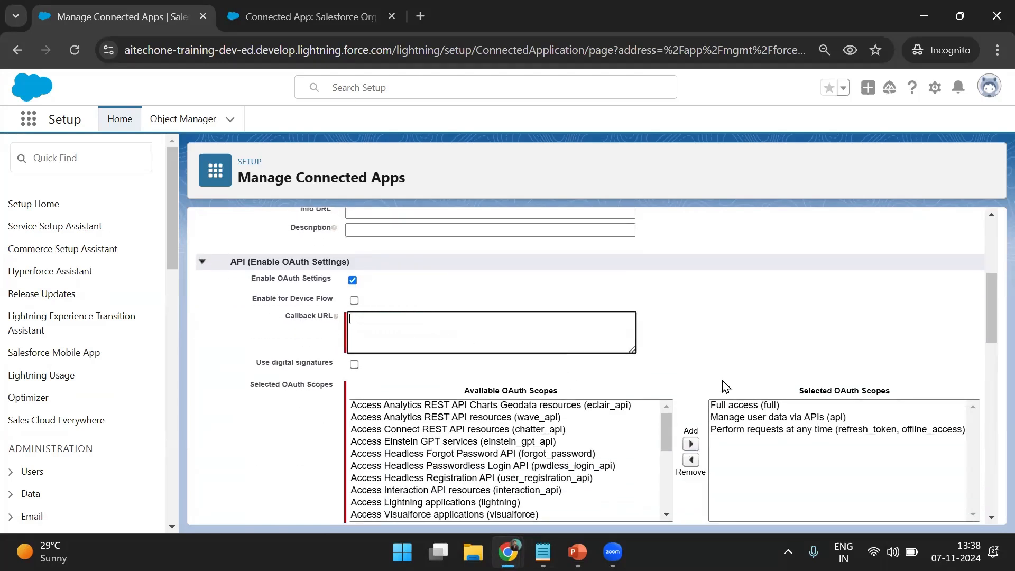
{"action": "key", "text": "ctrl+v"}
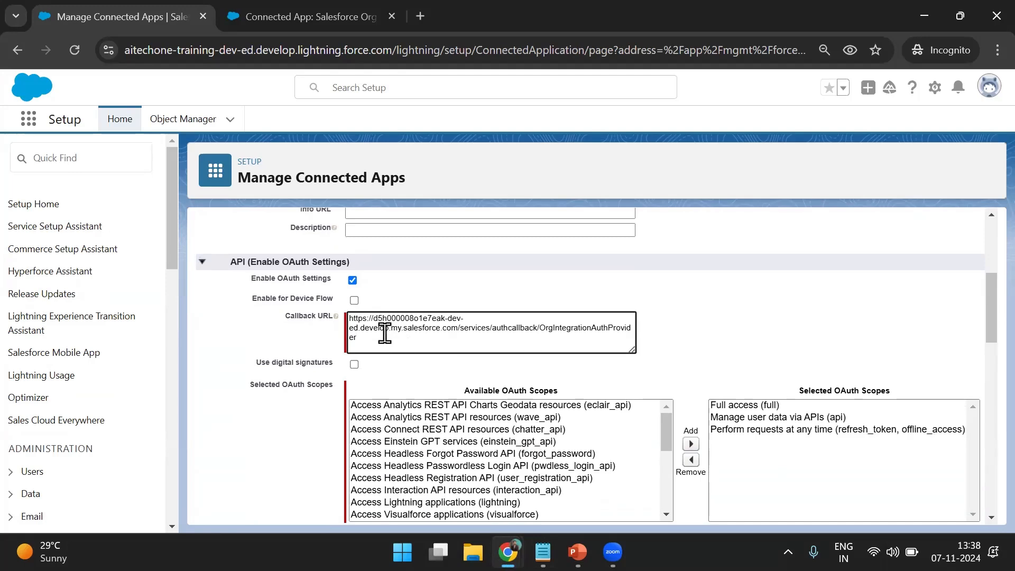
{"action": "left_click", "coordinate": [851, 319]}
{"action": "left_click_drag", "start_coordinate": [993, 299], "coordinate": [993, 467]}
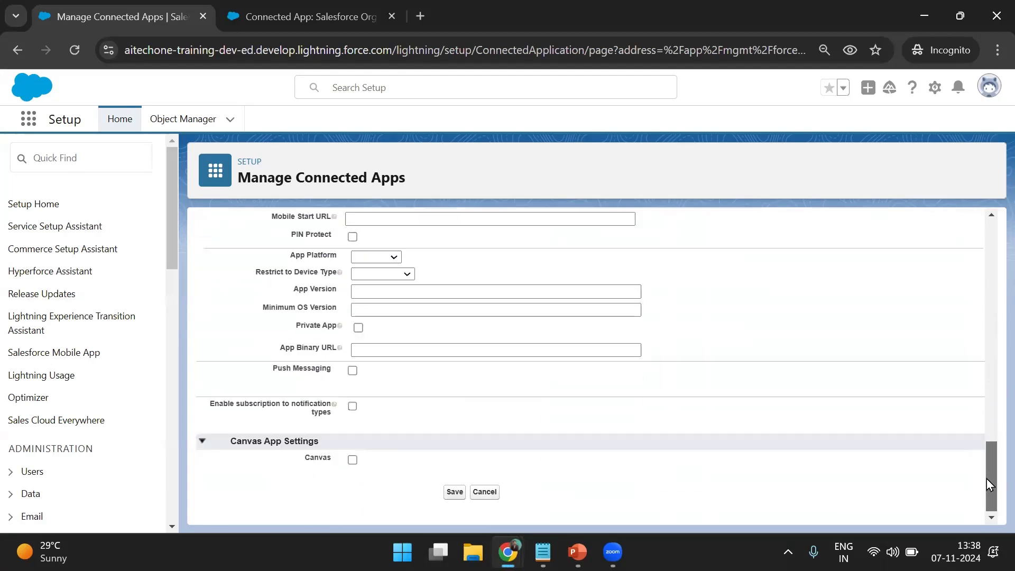
{"action": "left_click", "coordinate": [452, 493]}
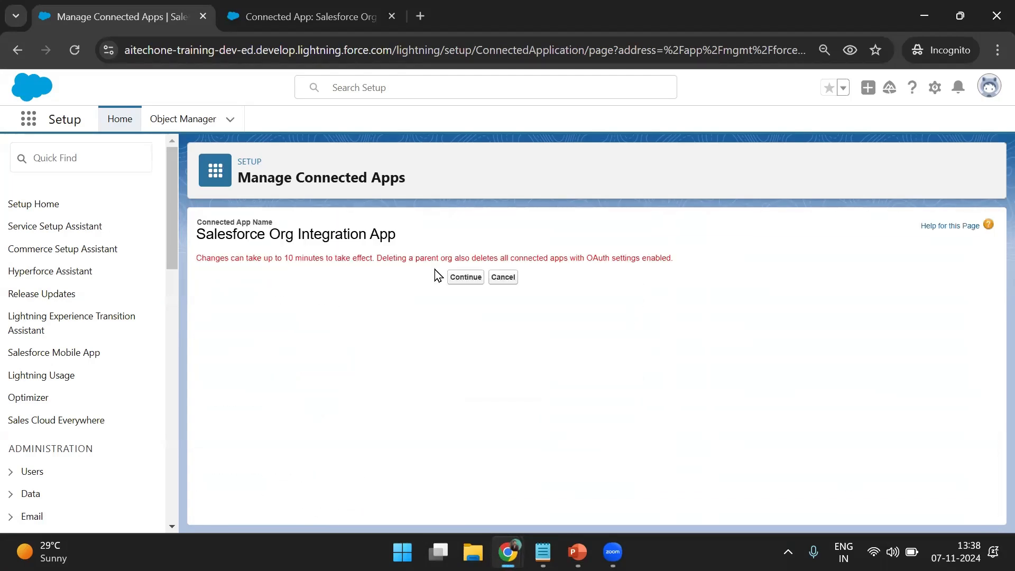
{"action": "left_click", "coordinate": [461, 277]}
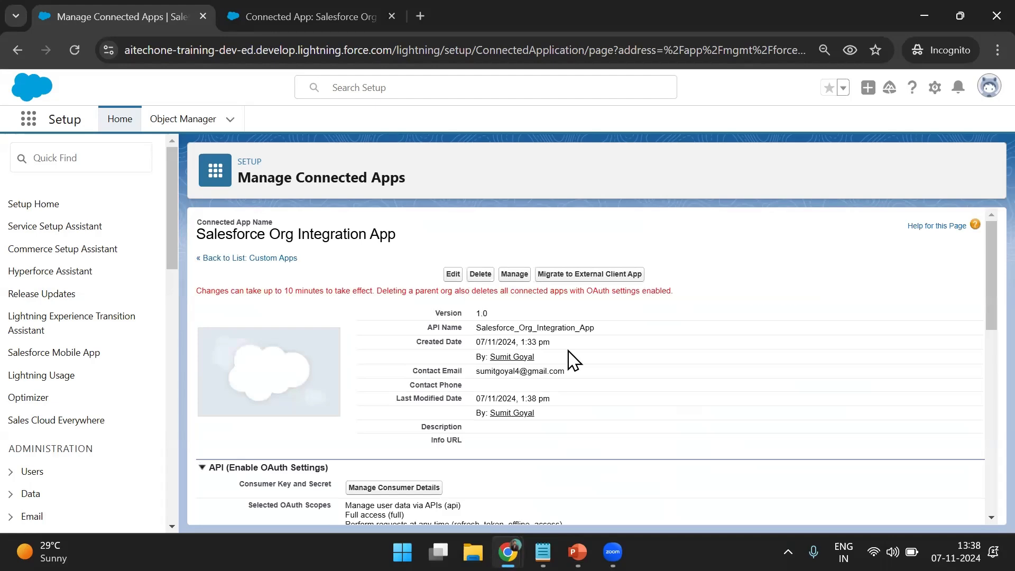
Return to the source org's Auth. Providers page and start a new Setup search
{"action": "key", "text": "alt+Tab"}
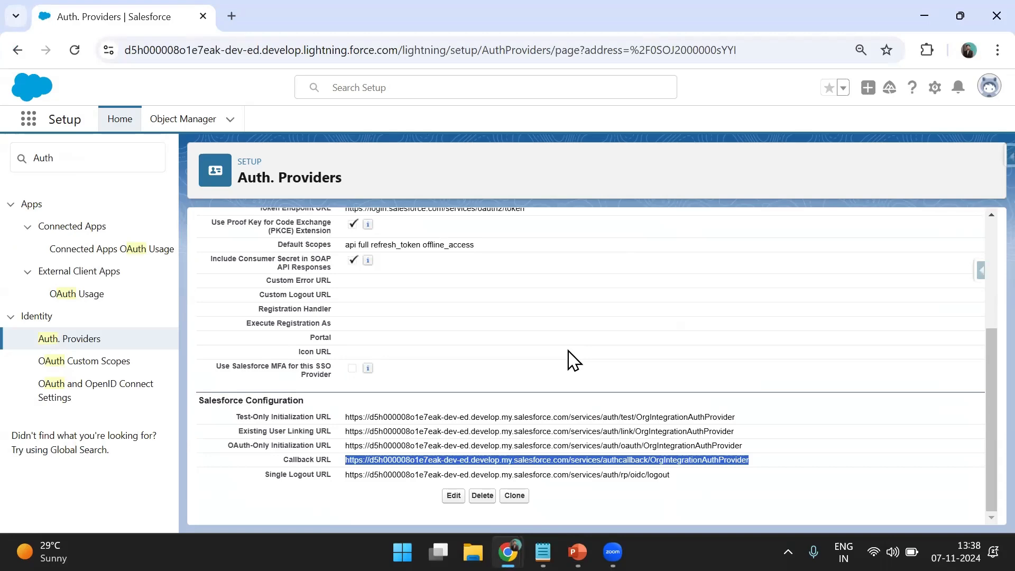
{"action": "key", "text": "alt+Tab"}
{"action": "key", "text": "alt+Tab"}
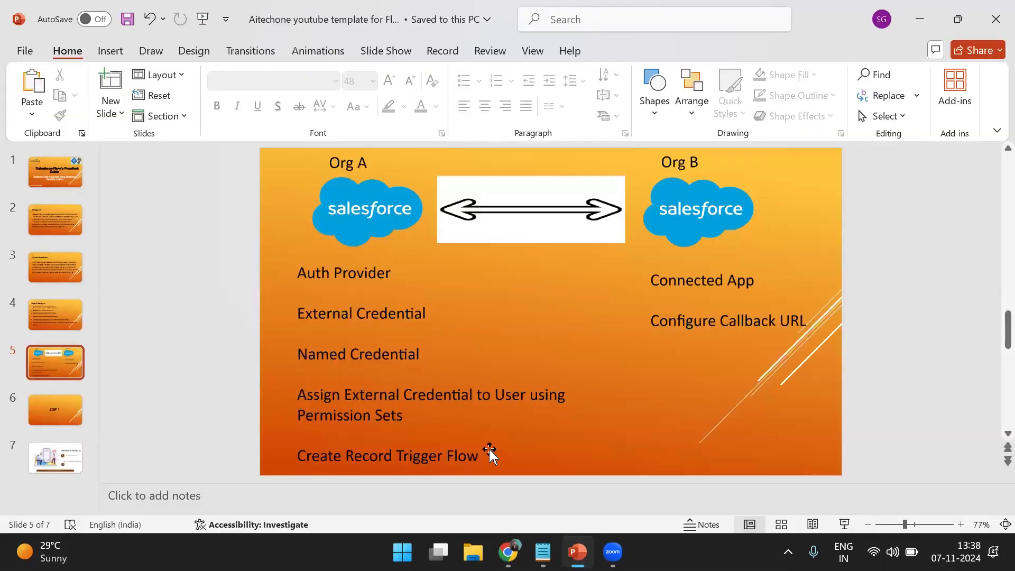
{"action": "key", "text": "alt+Tab"}
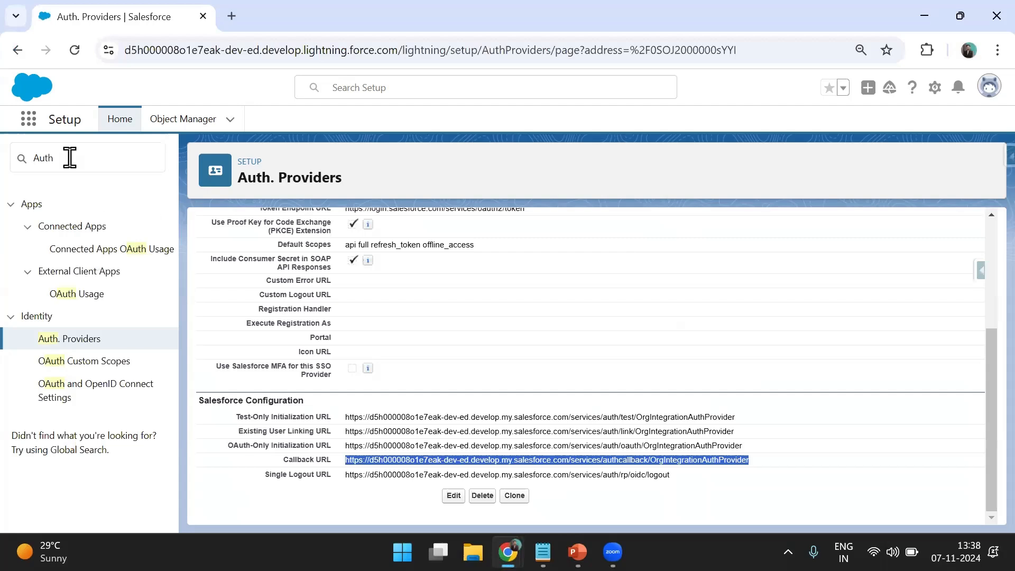
{"action": "left_click", "coordinate": [19, 158]}
Start a new External Credential with label and name SalesforceExternalCredential via Named Credentials
{"action": "type", "text": "Nam"}
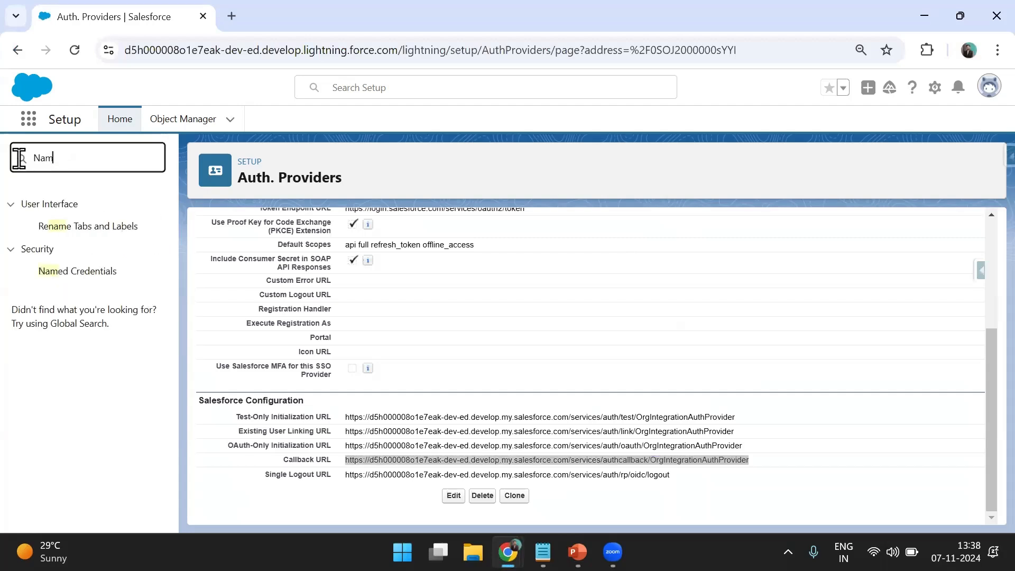
{"action": "left_click", "coordinate": [84, 280]}
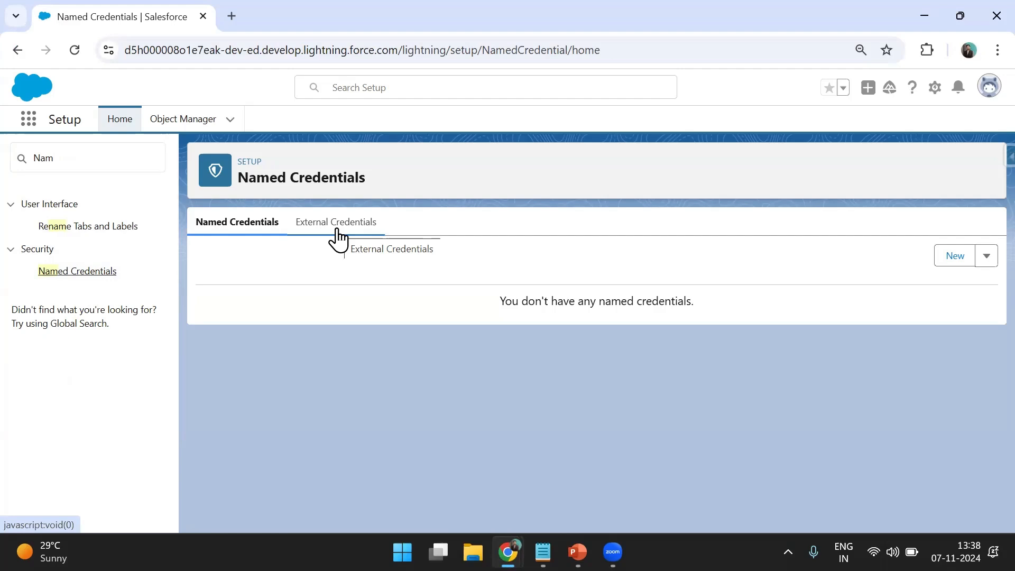
{"action": "left_click", "coordinate": [337, 230]}
{"action": "left_click", "coordinate": [976, 256]}
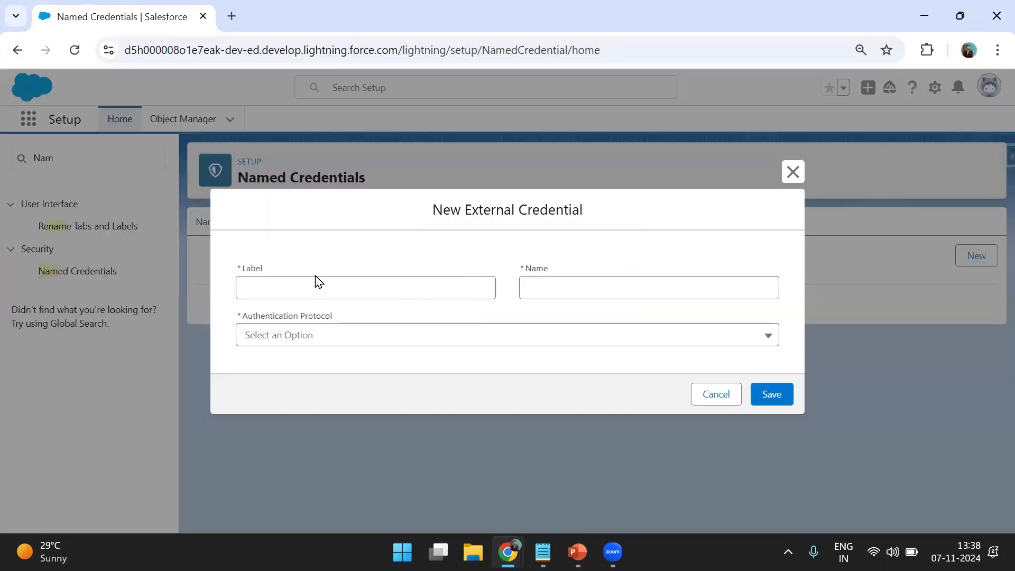
{"action": "left_click", "coordinate": [319, 284]}
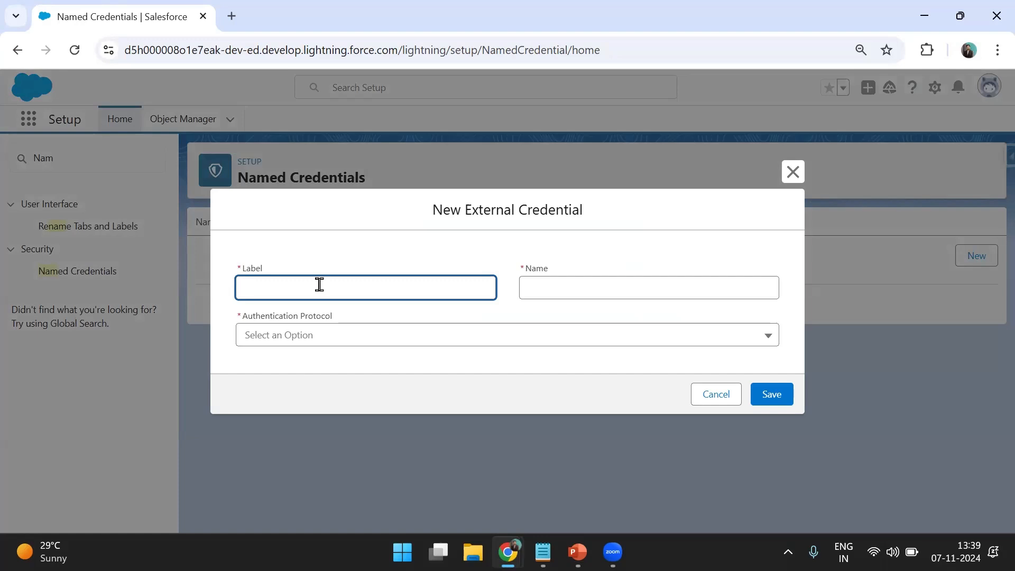
{"action": "type", "text": "SalesforceExternalCredential"}
{"action": "left_click_drag", "start_coordinate": [376, 288], "coordinate": [197, 284]}
{"action": "key", "text": "ctrl+c"}
{"action": "left_click", "coordinate": [588, 289]}
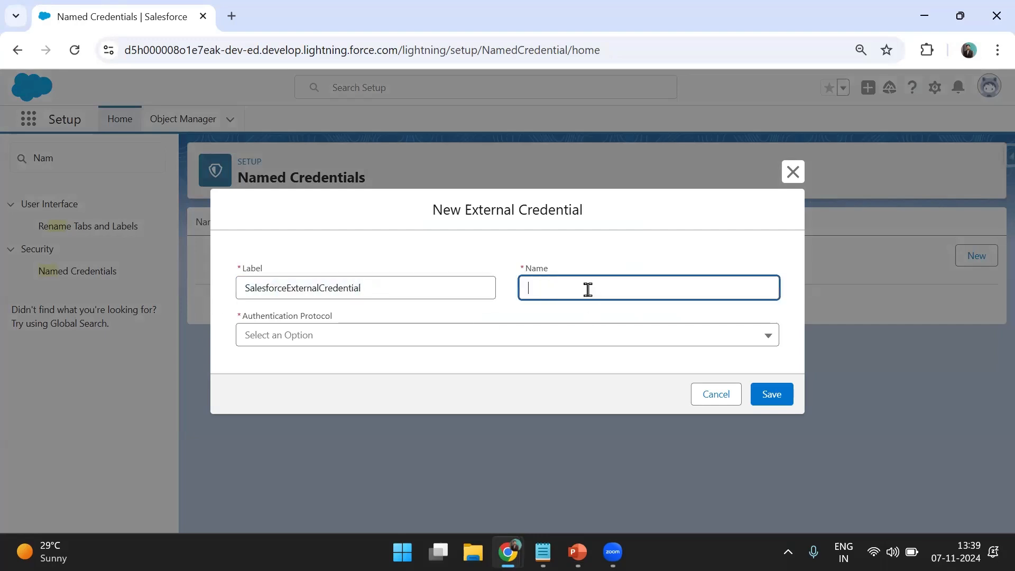
{"action": "key", "text": "ctrl+v"}
Choose OAuth 2.0 with the OrgIntegrationAuthProvider provider and save the external credential
{"action": "left_click", "coordinate": [306, 339]}
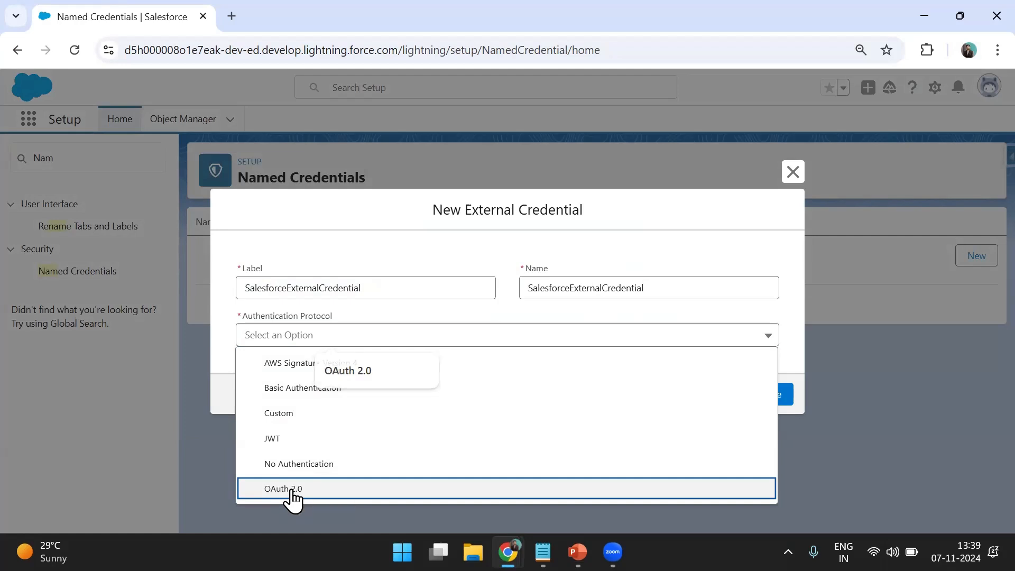
{"action": "left_click", "coordinate": [291, 492]}
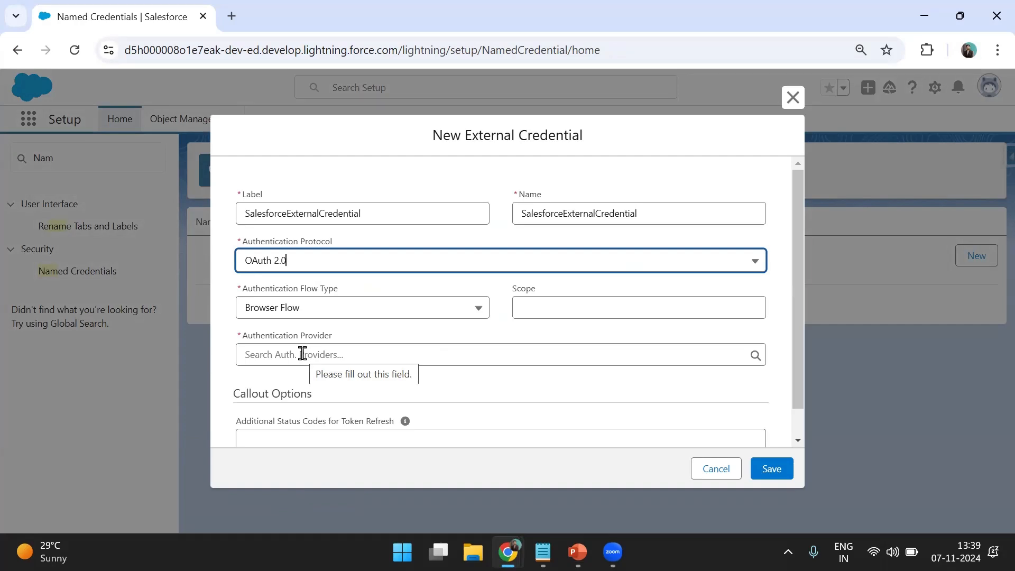
{"action": "left_click", "coordinate": [302, 353]}
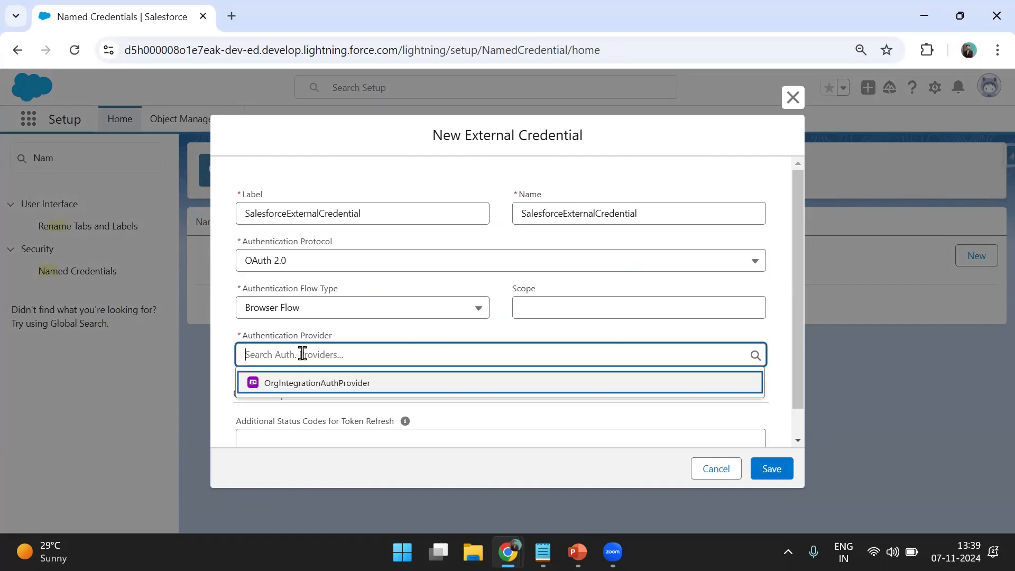
{"action": "left_click", "coordinate": [290, 382]}
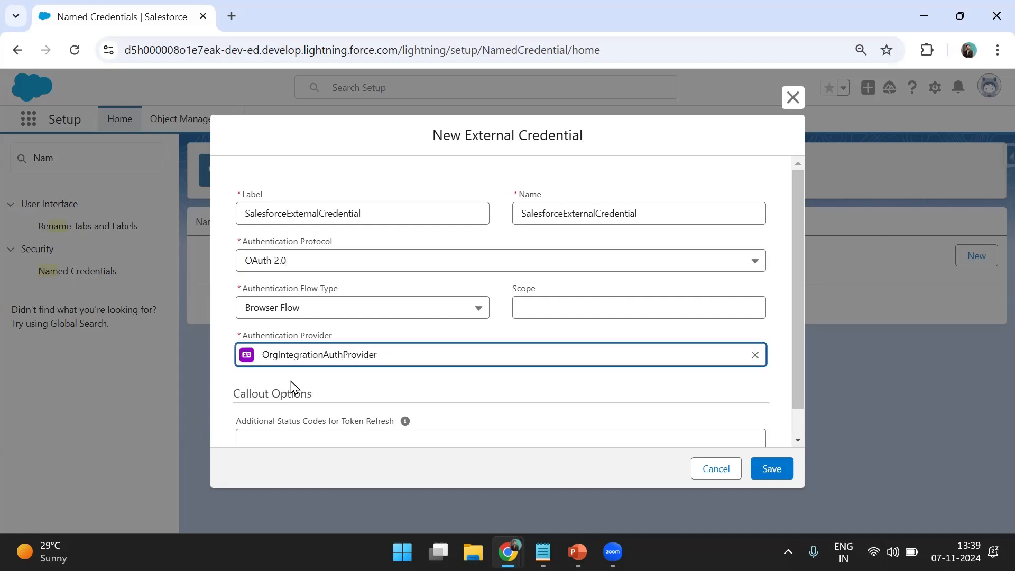
{"action": "scroll", "coordinate": [533, 339], "scroll_direction": "down", "scroll_amount": 1}
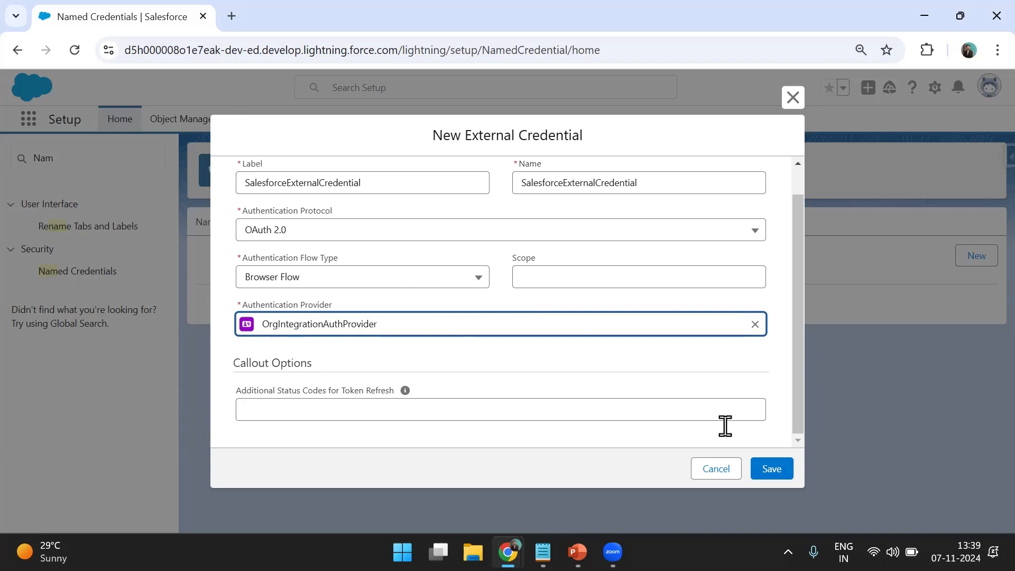
{"action": "left_click", "coordinate": [775, 476]}
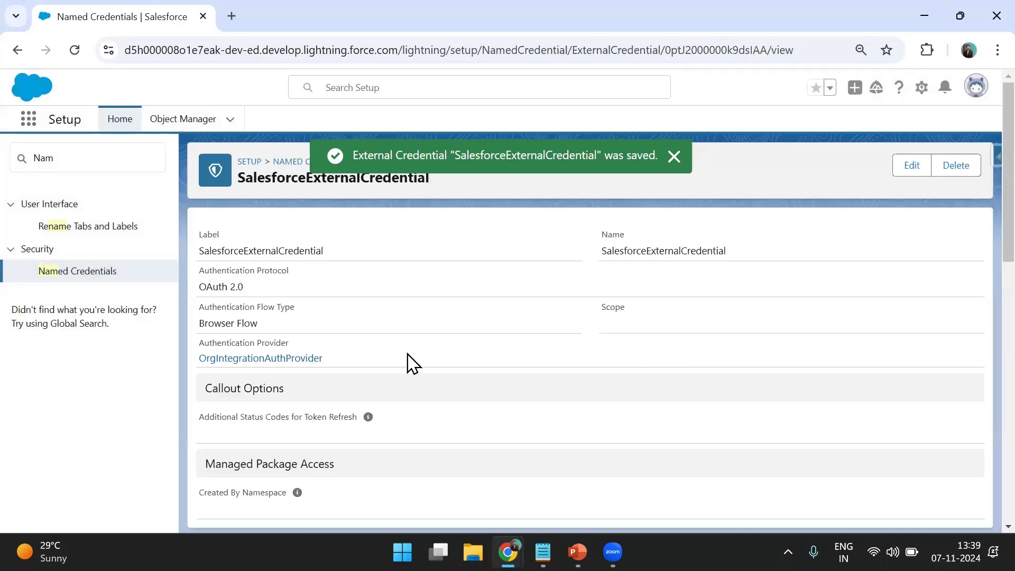
Add a Named Principal with parameter name Admin to SalesforceExternalCredential and save it
{"action": "scroll", "coordinate": [411, 364], "scroll_direction": "down", "scroll_amount": 9}
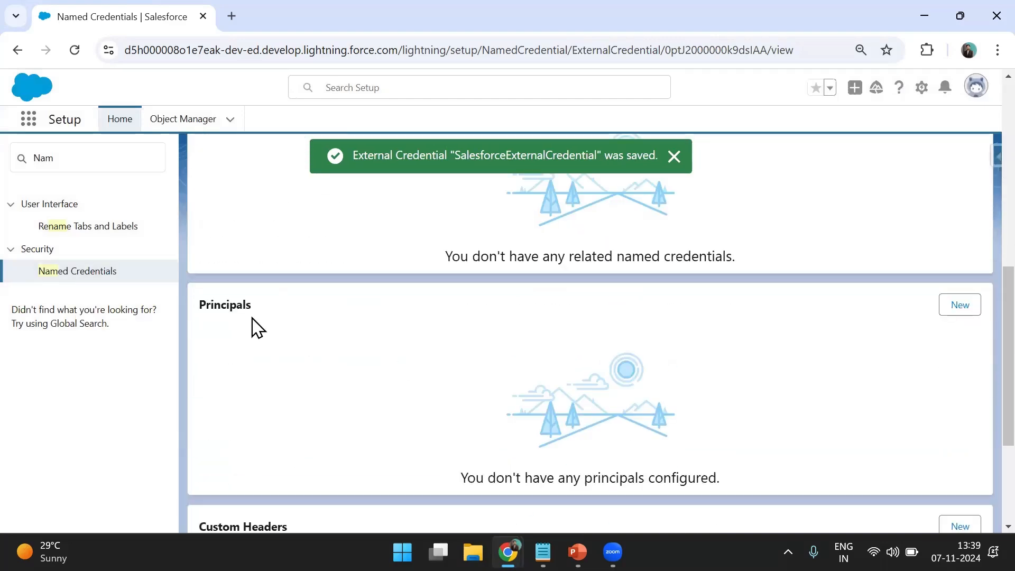
{"action": "left_click_drag", "start_coordinate": [214, 319], "coordinate": [276, 319]}
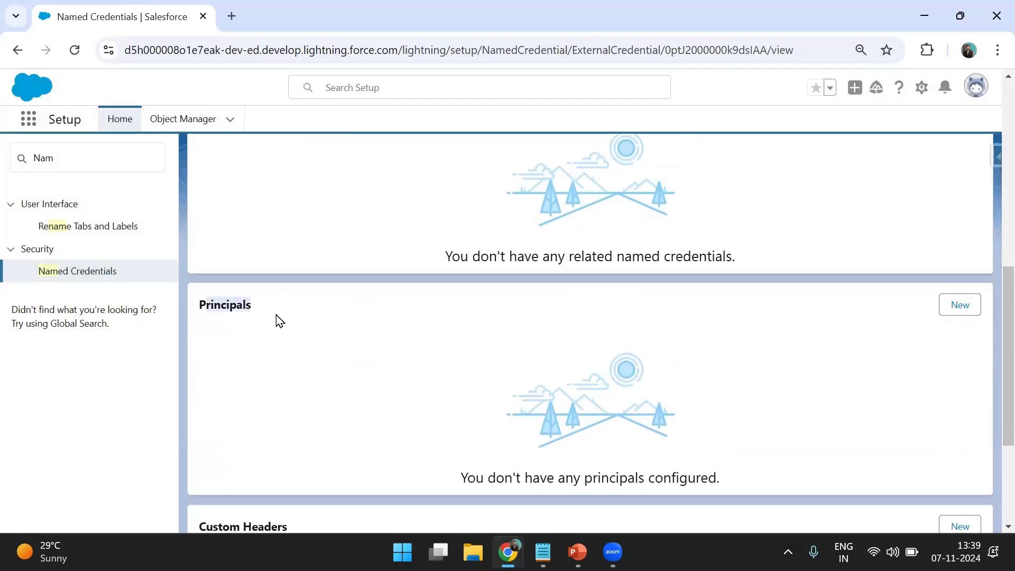
{"action": "left_click", "coordinate": [956, 316]}
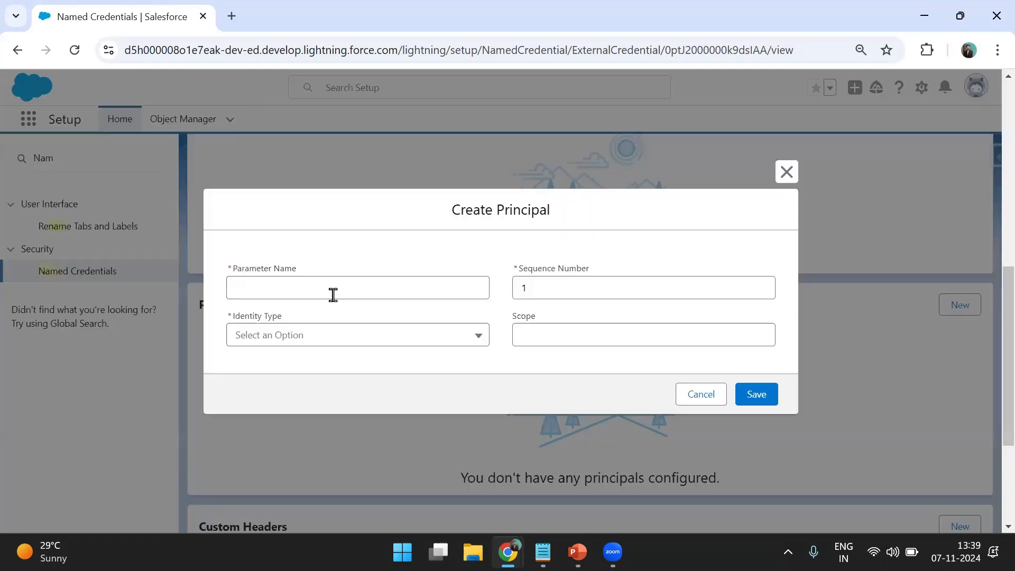
{"action": "left_click", "coordinate": [332, 295]}
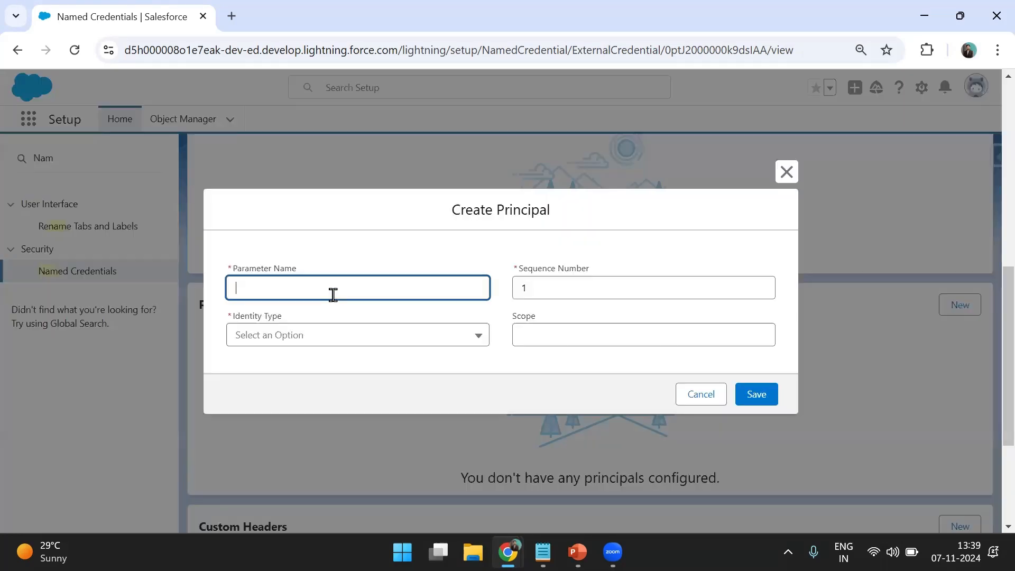
{"action": "type", "text": "Admin"}
{"action": "left_click", "coordinate": [285, 335]}
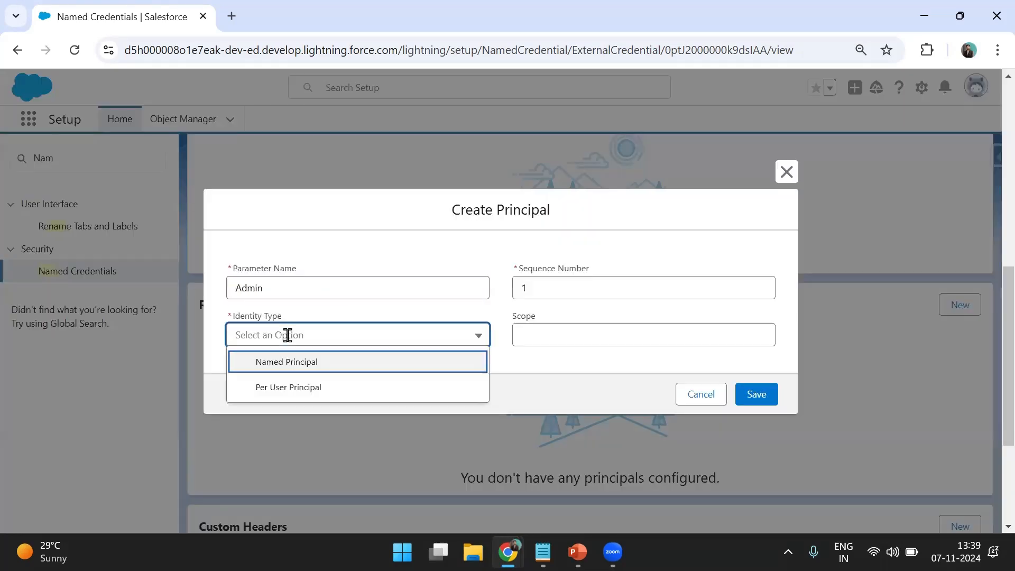
{"action": "left_click", "coordinate": [291, 365]}
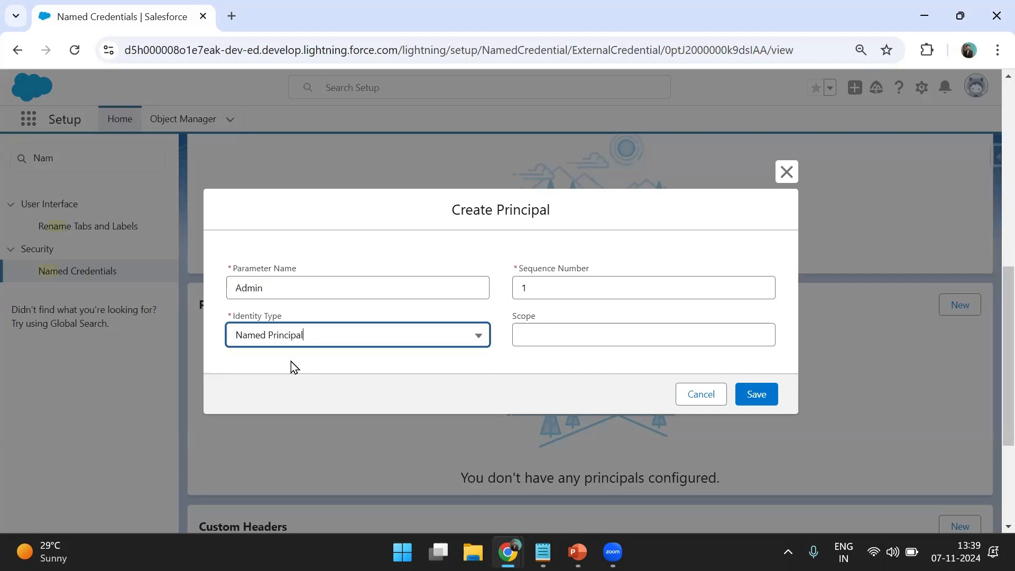
{"action": "left_click", "coordinate": [758, 402]}
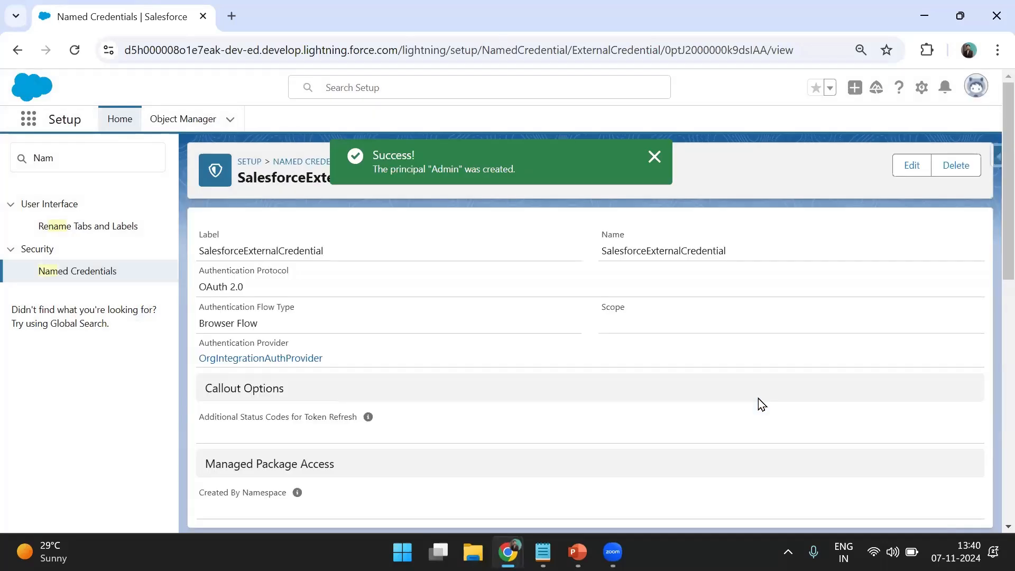
{"action": "left_click", "coordinate": [654, 157]}
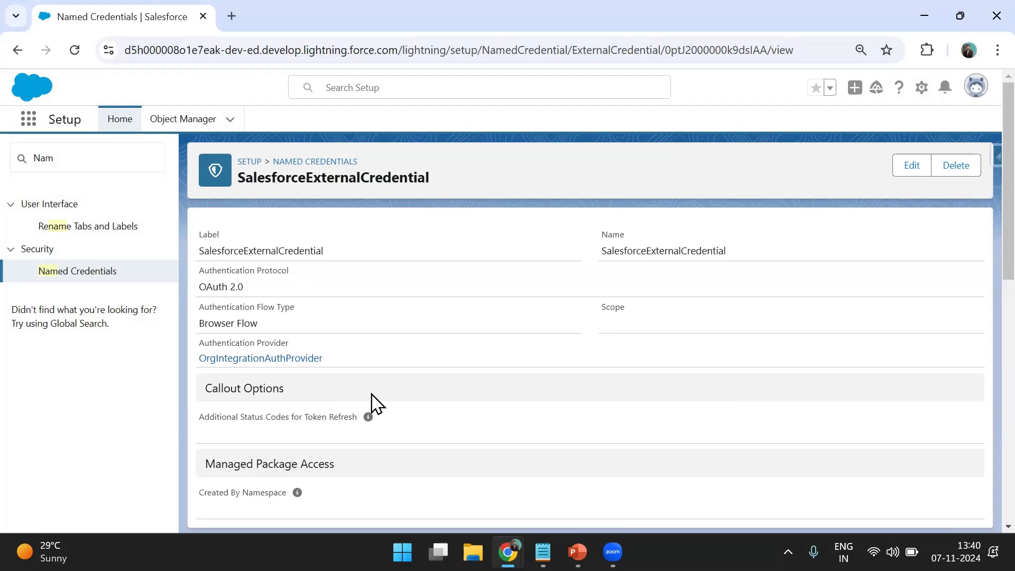
{"action": "left_click_drag", "start_coordinate": [67, 157], "coordinate": [3, 160]}
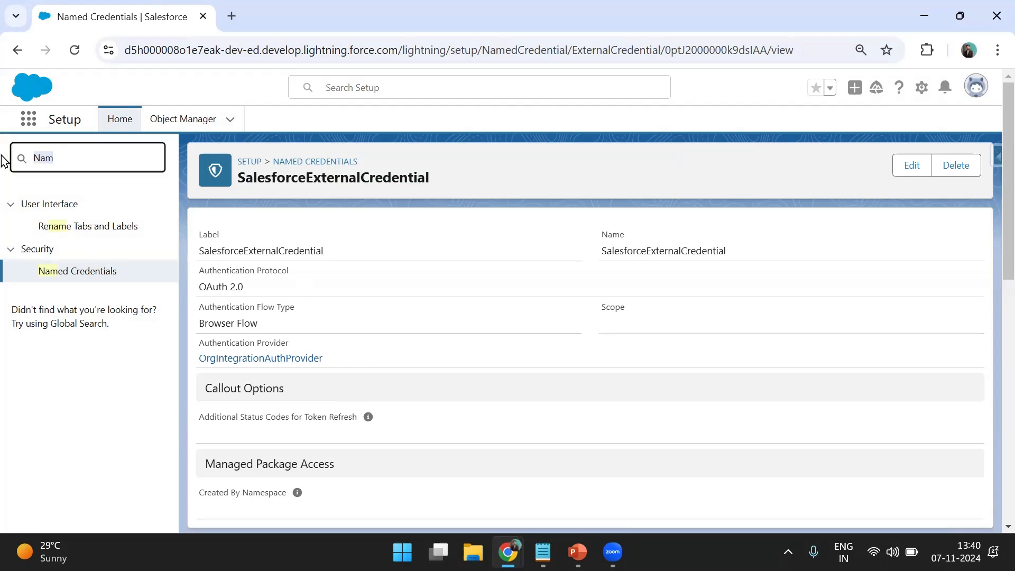
Create permission set SalesforceOrgPermissionSet, with matching API name, from the Permission Sets page
{"action": "type", "text": "P"}
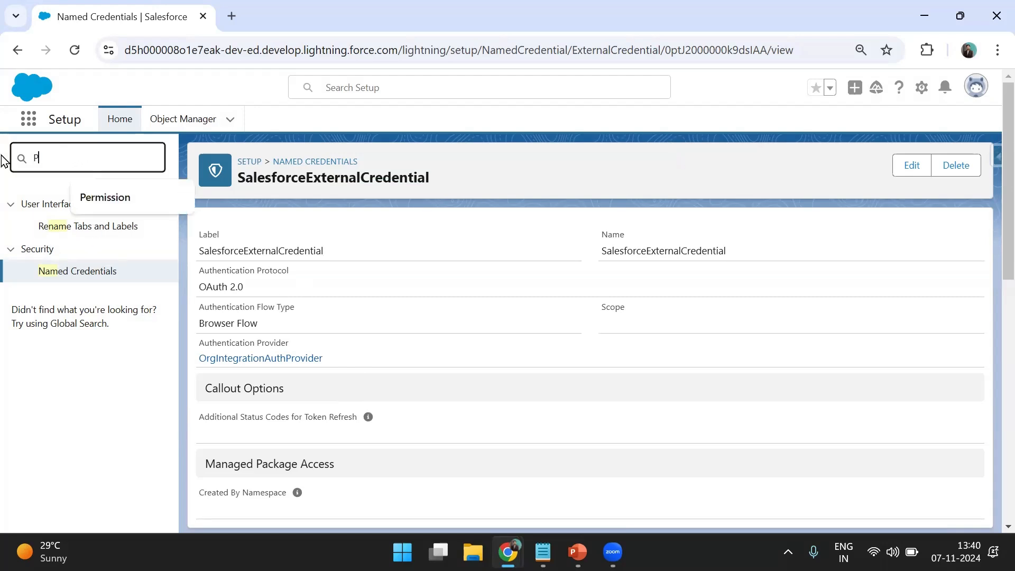
{"action": "type", "text": "erm"}
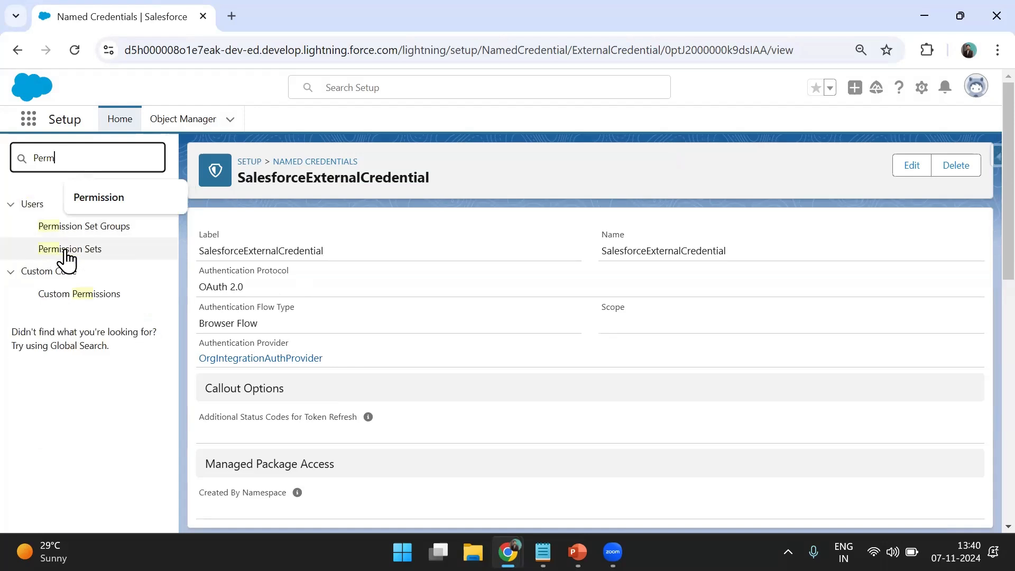
{"action": "left_click", "coordinate": [66, 249]}
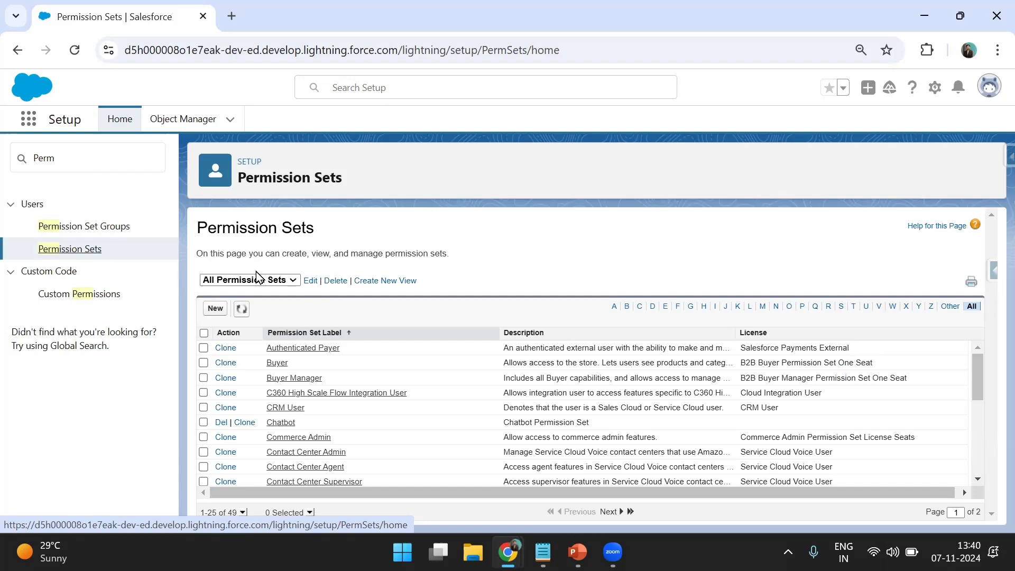
{"action": "left_click", "coordinate": [212, 311]}
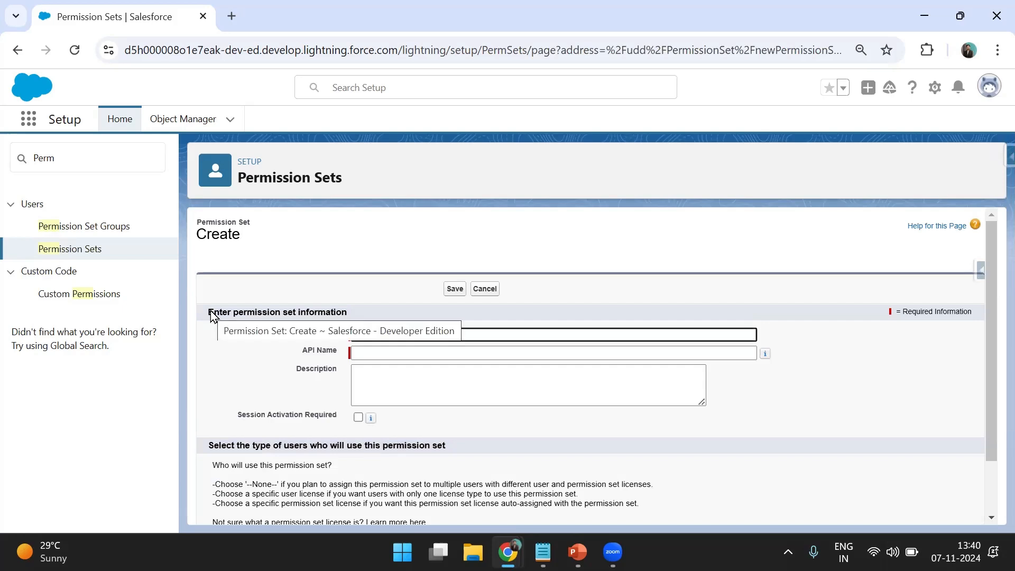
{"action": "left_click", "coordinate": [453, 332]}
{"action": "type", "text": "Sa"}
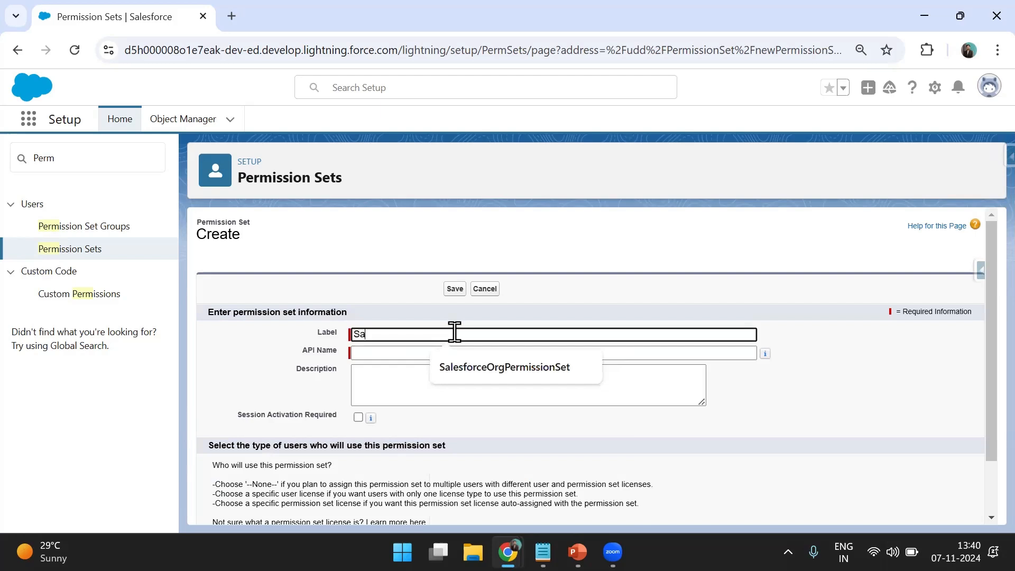
{"action": "type", "text": "lesforceOrgPermissionSet"}
{"action": "left_click", "coordinate": [507, 370]}
{"action": "left_click", "coordinate": [406, 352]}
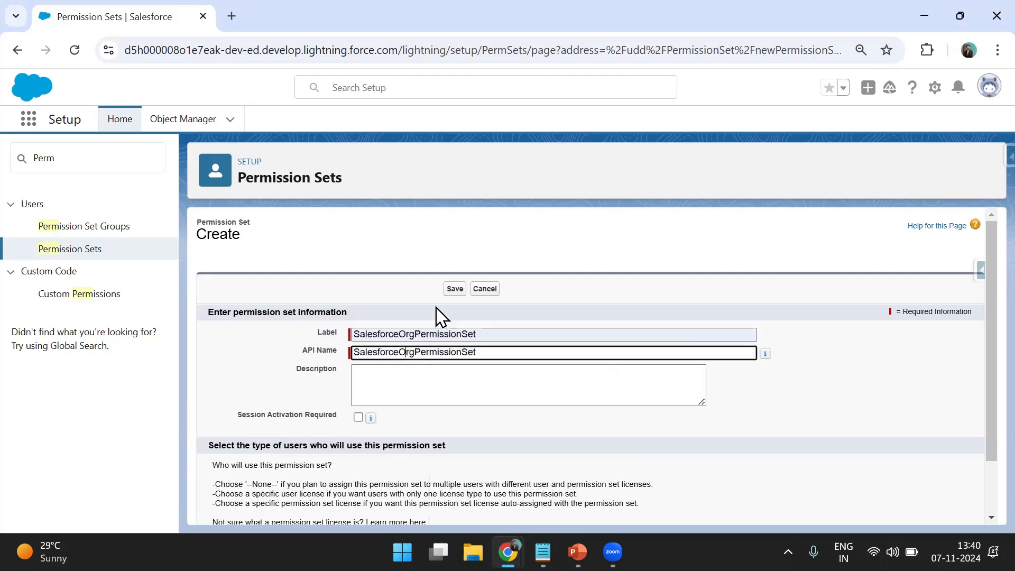
{"action": "left_click", "coordinate": [454, 288]}
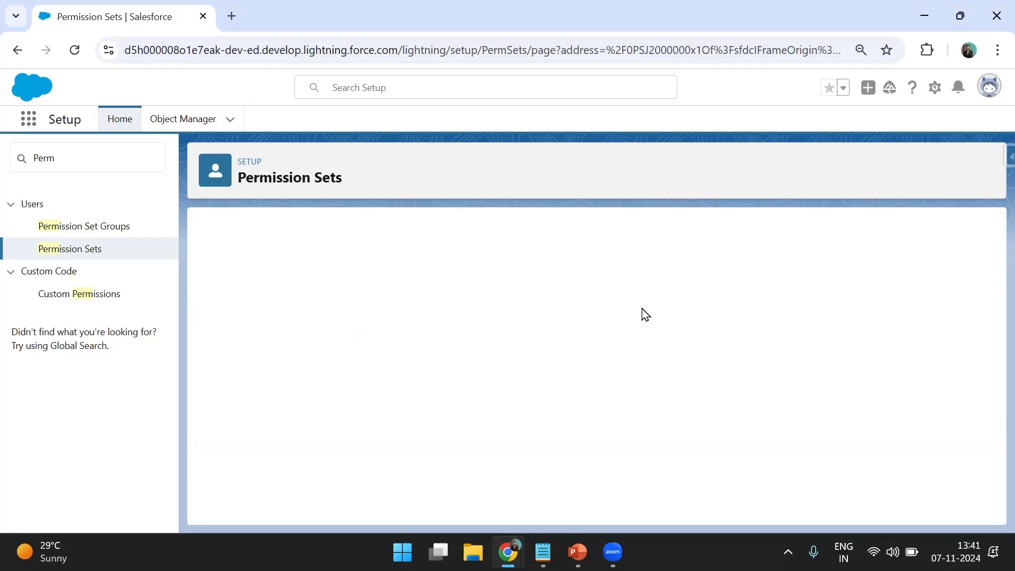
Enable the SalesforceExternalCredential - Admin principal under External Credential Principal Access and save
{"action": "scroll", "coordinate": [629, 309], "scroll_direction": "down", "scroll_amount": 1}
{"action": "scroll", "coordinate": [626, 312], "scroll_direction": "down", "scroll_amount": 4}
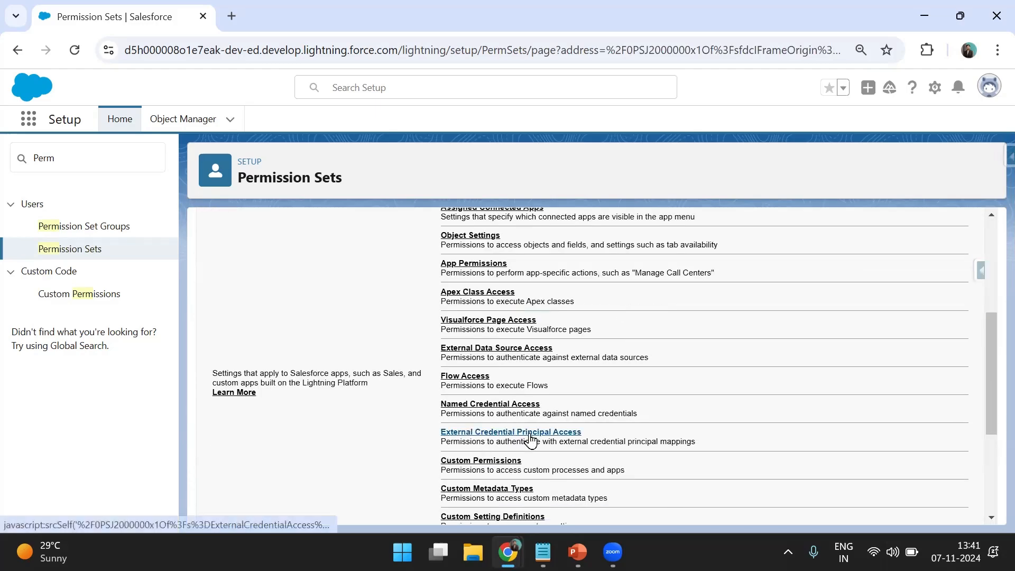
{"action": "left_click", "coordinate": [491, 431]}
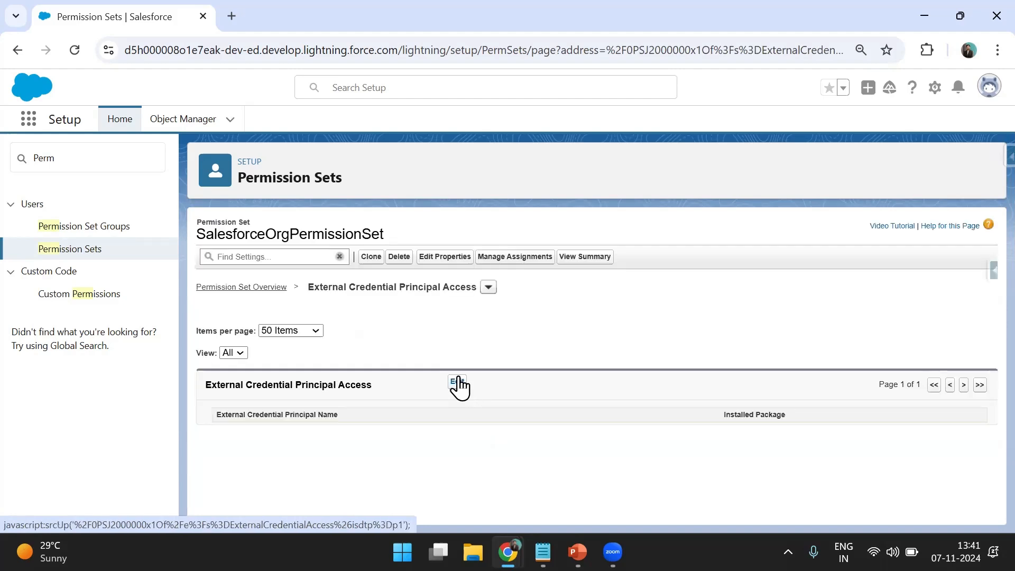
{"action": "left_click", "coordinate": [458, 386]}
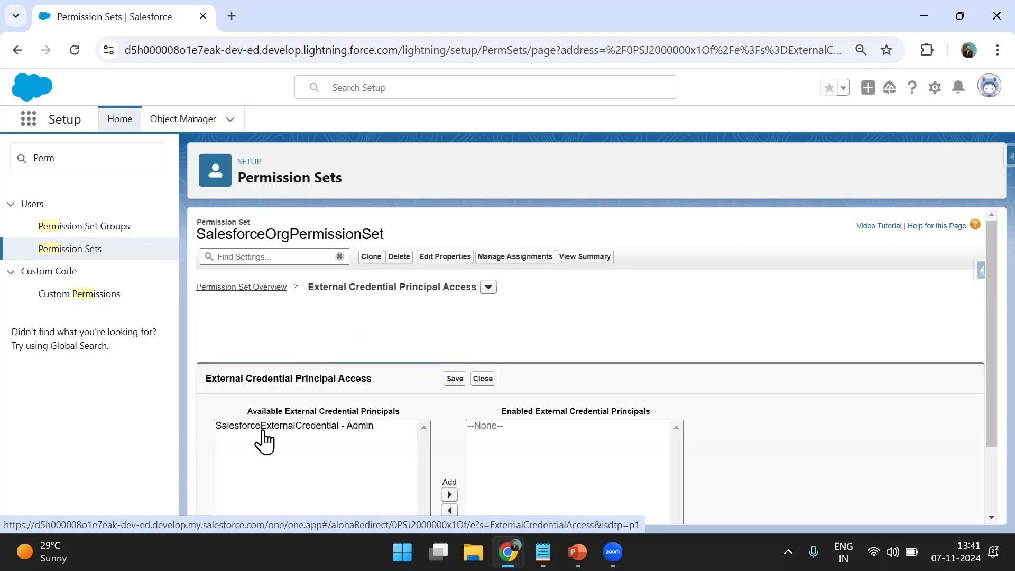
{"action": "left_click", "coordinate": [259, 426]}
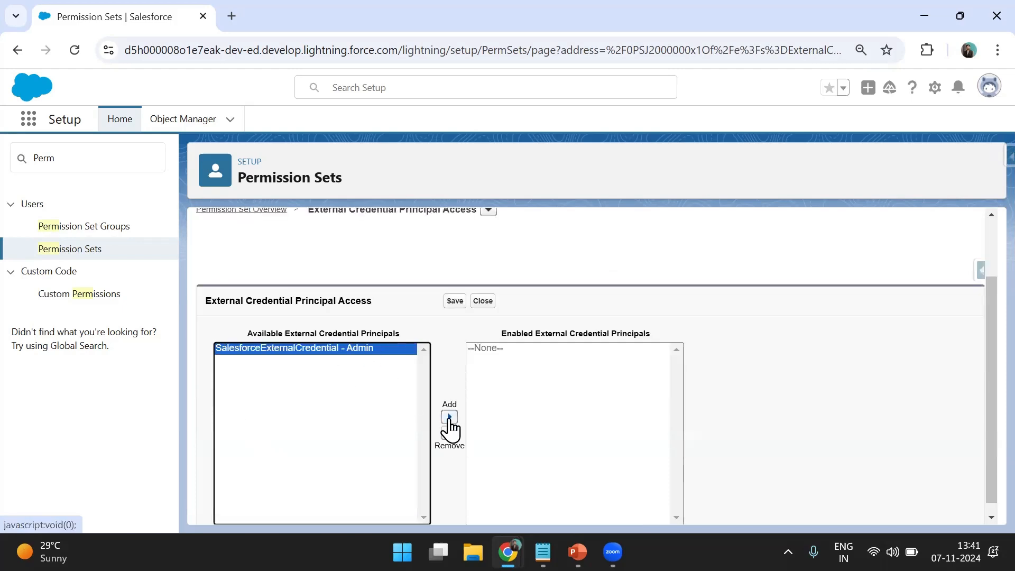
{"action": "left_click", "coordinate": [449, 417]}
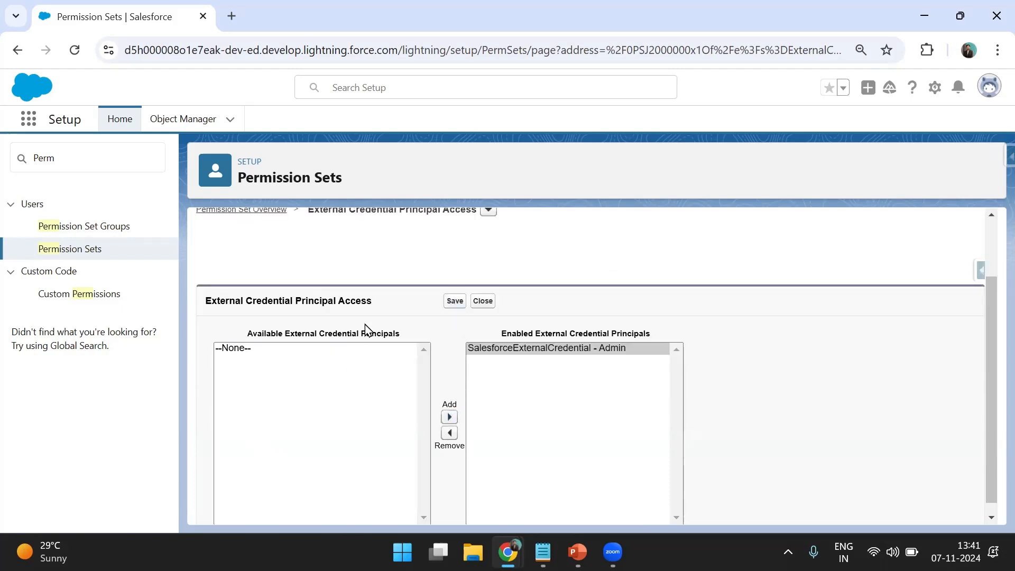
{"action": "left_click", "coordinate": [454, 301]}
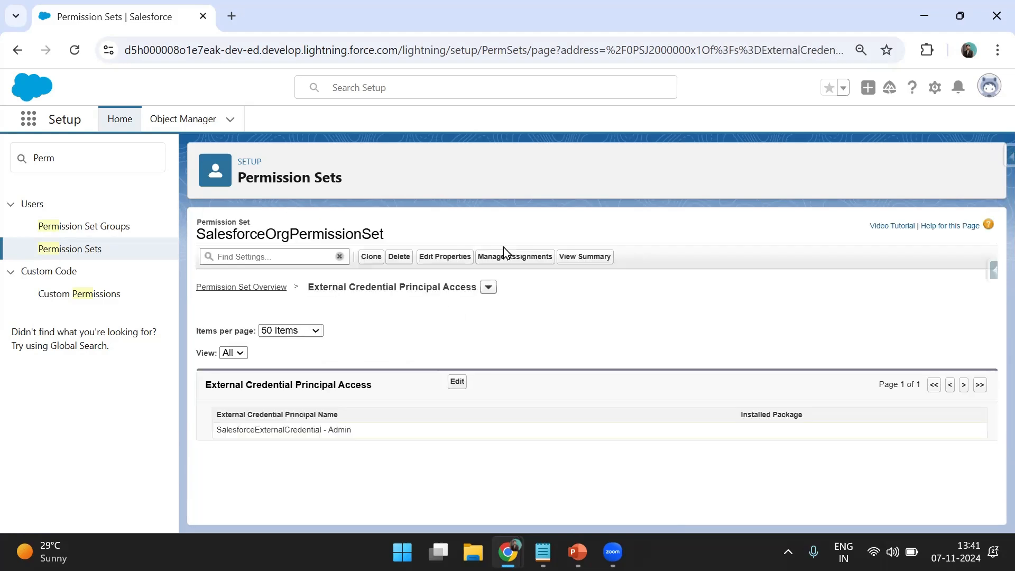
Add the System Administrator user to SalesforceOrgPermissionSet with no expiration date, then return to the slides
{"action": "left_click", "coordinate": [505, 264]}
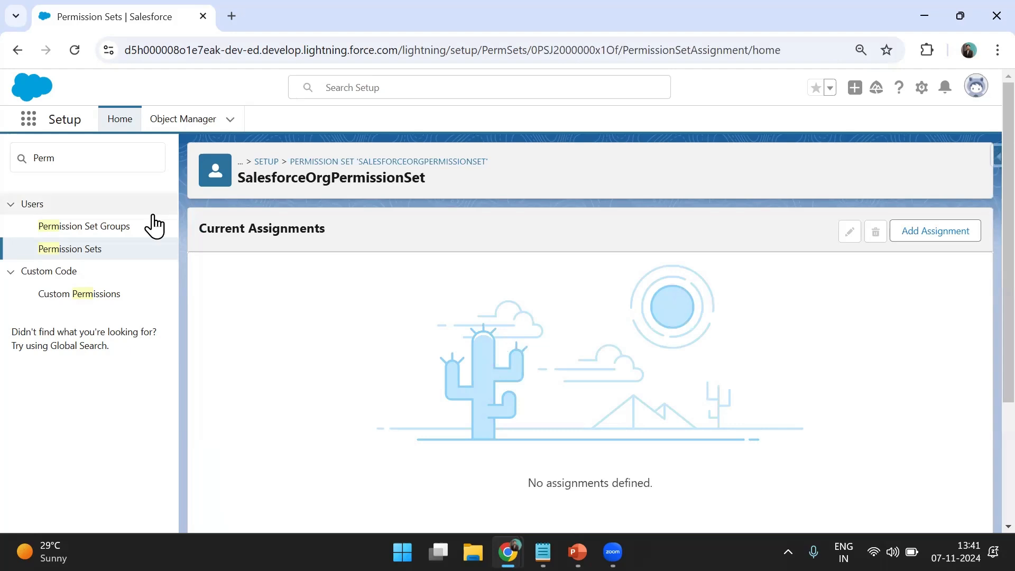
{"action": "left_click", "coordinate": [929, 232]}
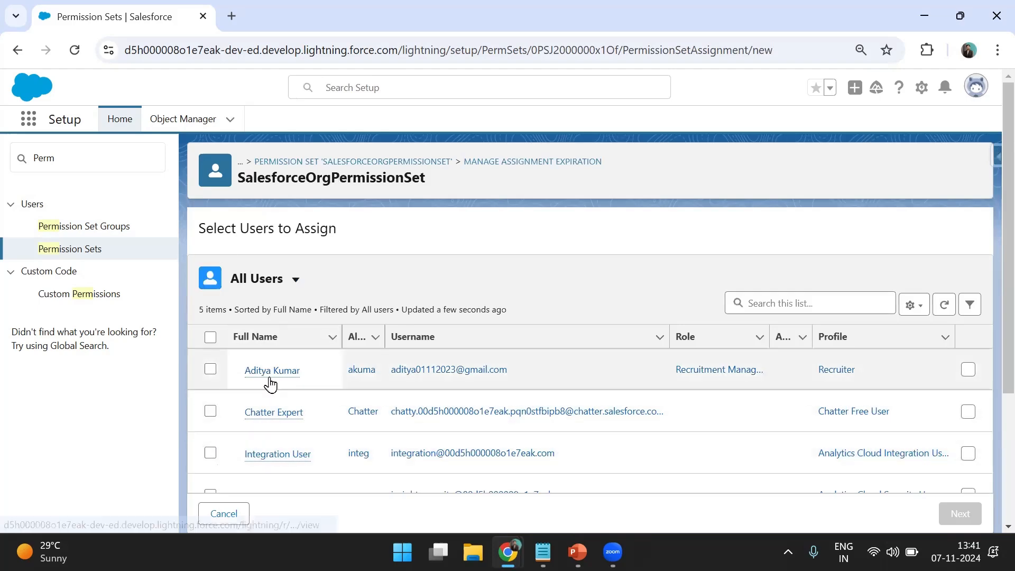
{"action": "scroll", "coordinate": [271, 385], "scroll_direction": "down", "scroll_amount": 1}
{"action": "left_click", "coordinate": [210, 457]}
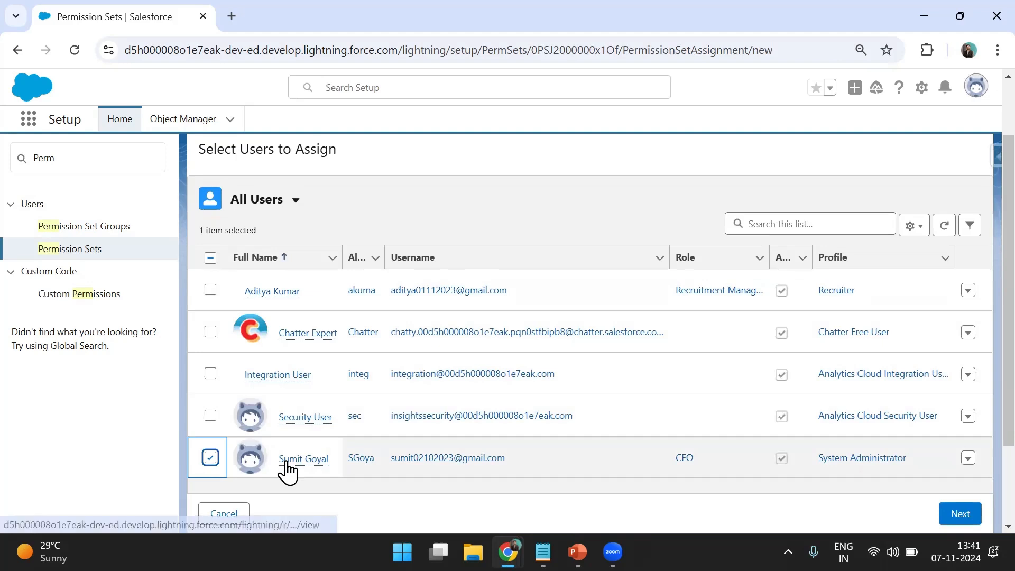
{"action": "left_click", "coordinate": [971, 518]}
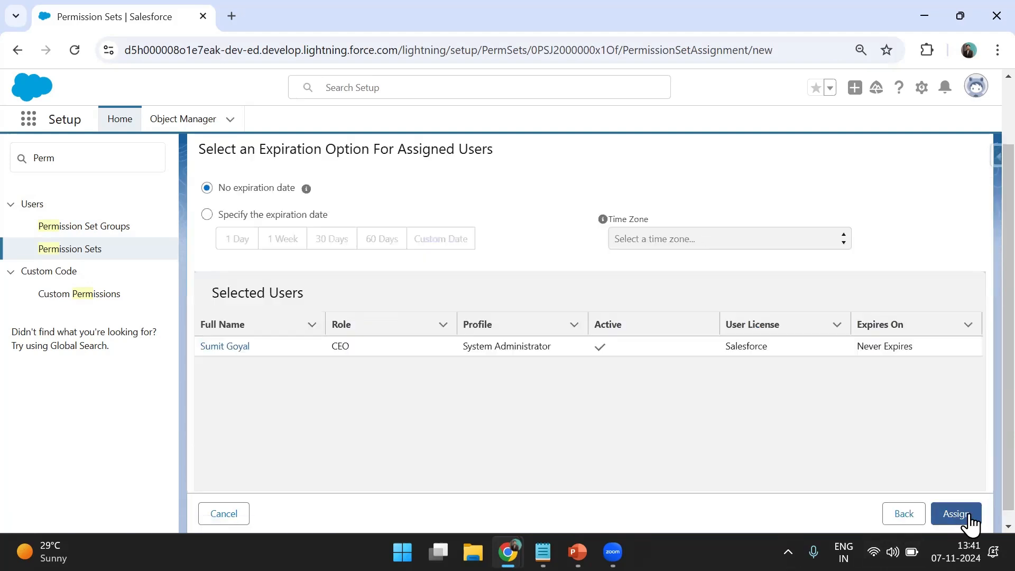
{"action": "left_click", "coordinate": [971, 522]}
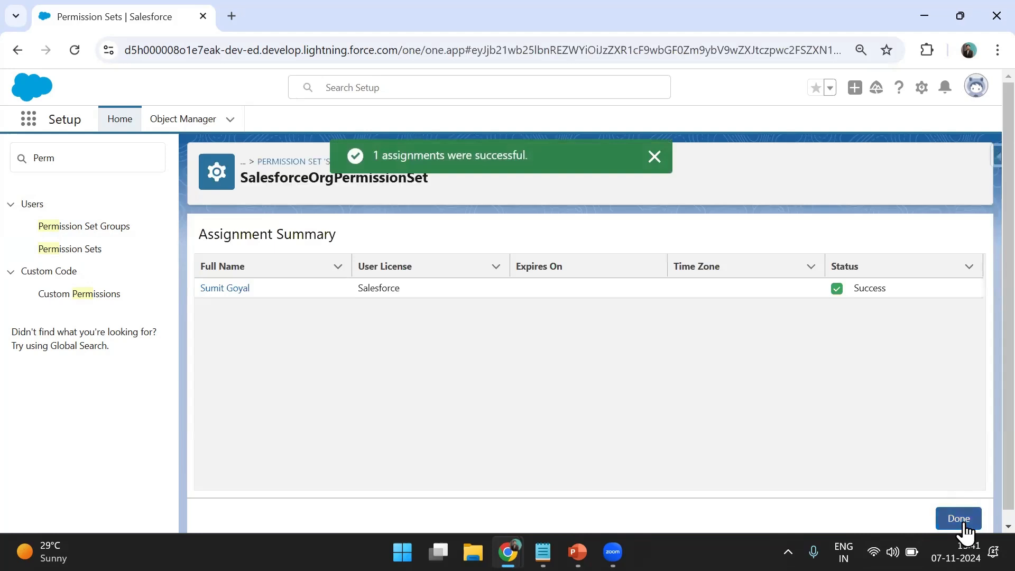
{"action": "left_click", "coordinate": [959, 518]}
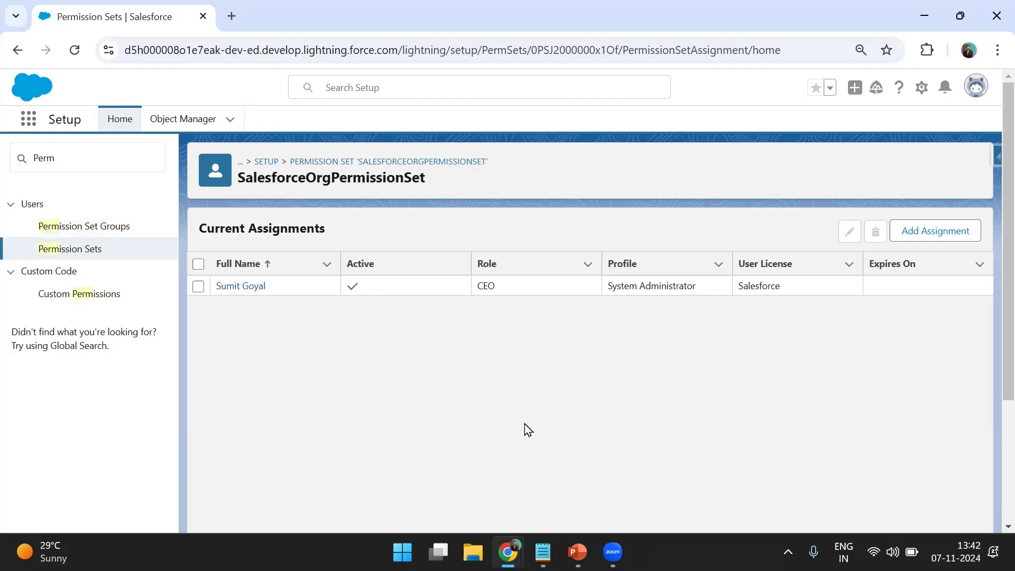
{"action": "key", "text": "alt+Tab"}
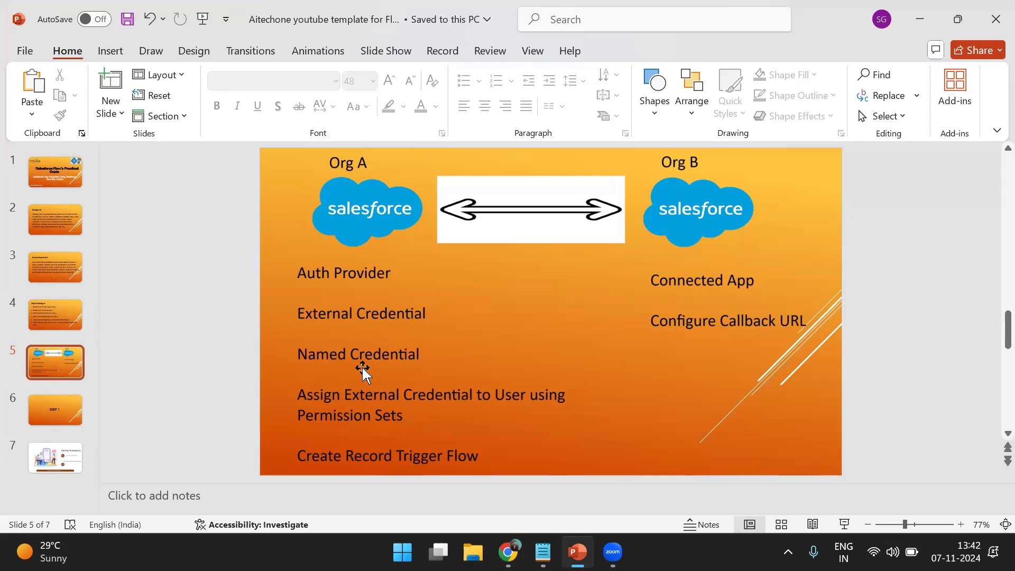
{"action": "key", "text": "alt+Tab"}
{"action": "key", "text": "alt+Tab"}
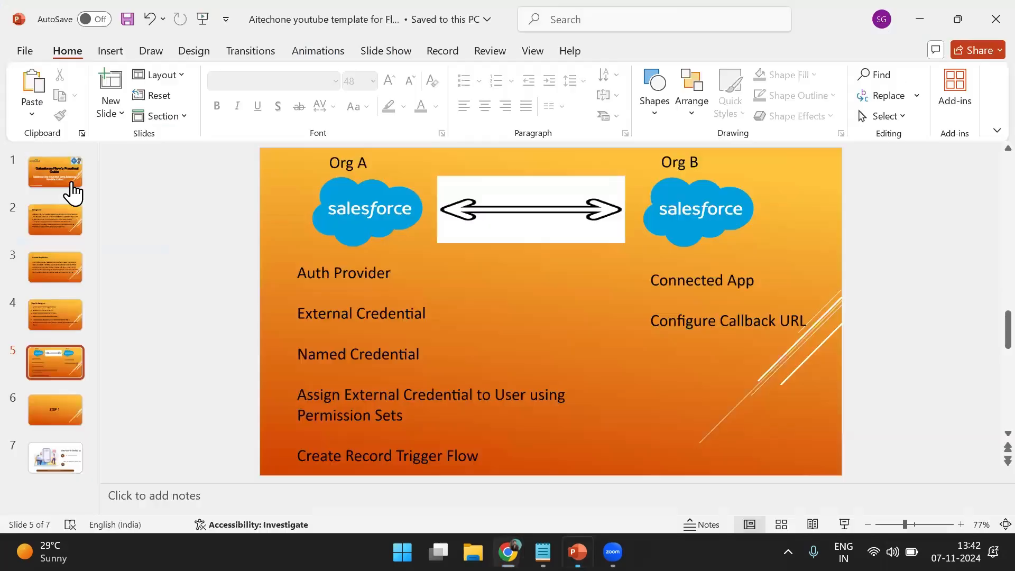
{"action": "key", "text": "alt+Tab"}
Search 'Named' in Quick Find, open Named Credentials, and start a new one
{"action": "left_click", "coordinate": [74, 156]}
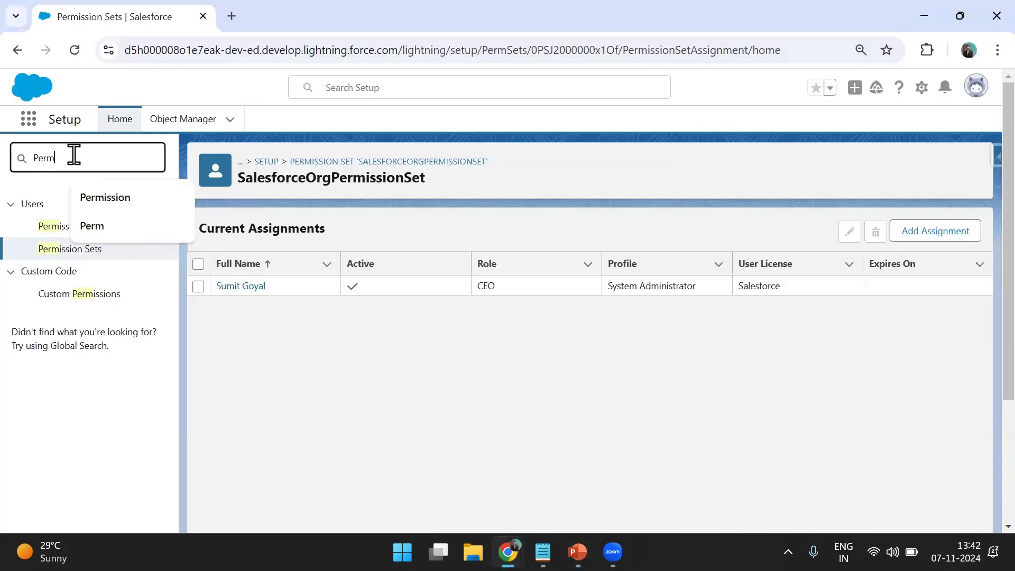
{"action": "key", "text": "BackSpace"}
{"action": "key", "text": "BackSpace"}
{"action": "key", "text": "BackSpace"}
{"action": "key", "text": "BackSpace"}
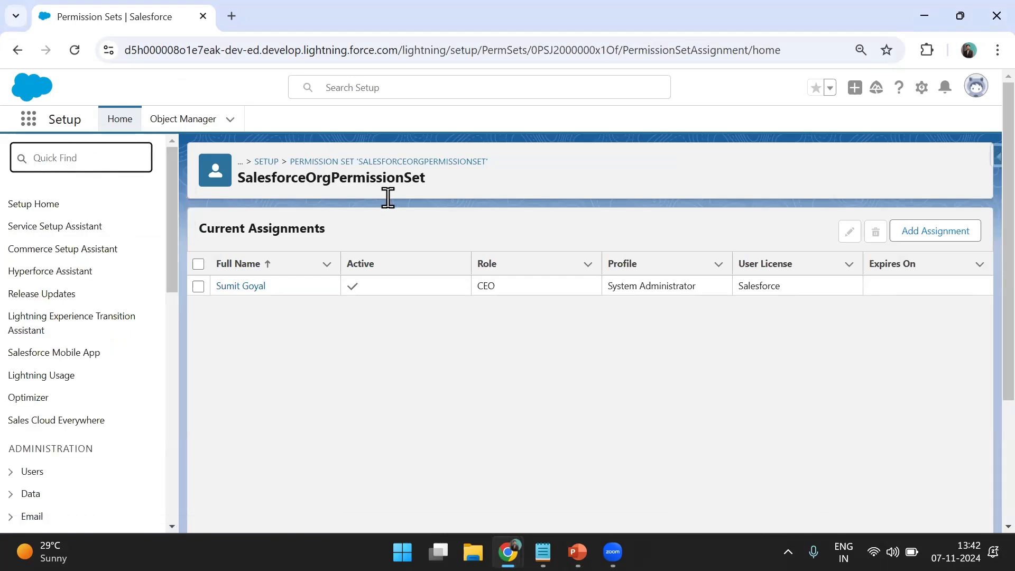
{"action": "type", "text": "Named"}
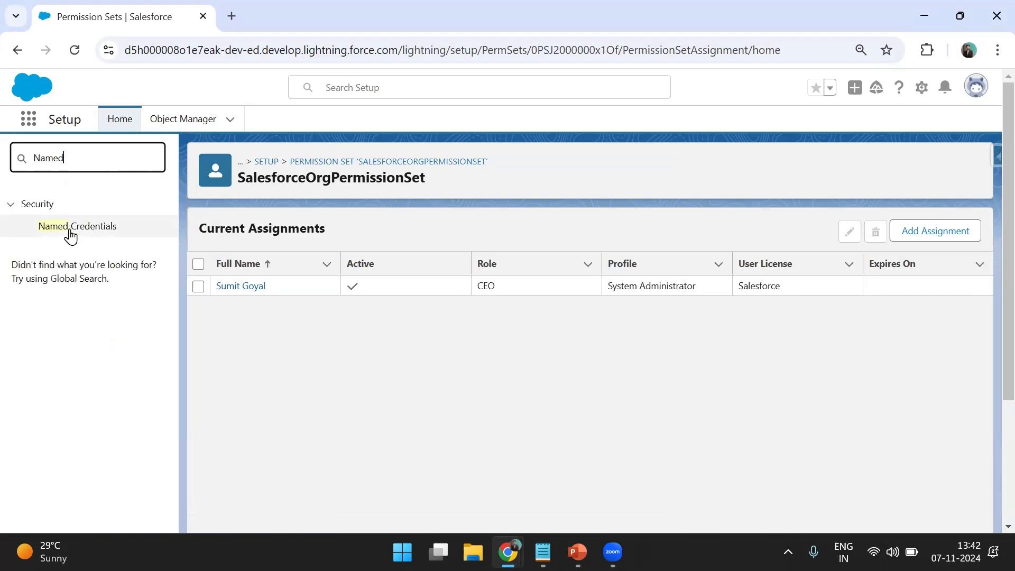
{"action": "left_click", "coordinate": [68, 228]}
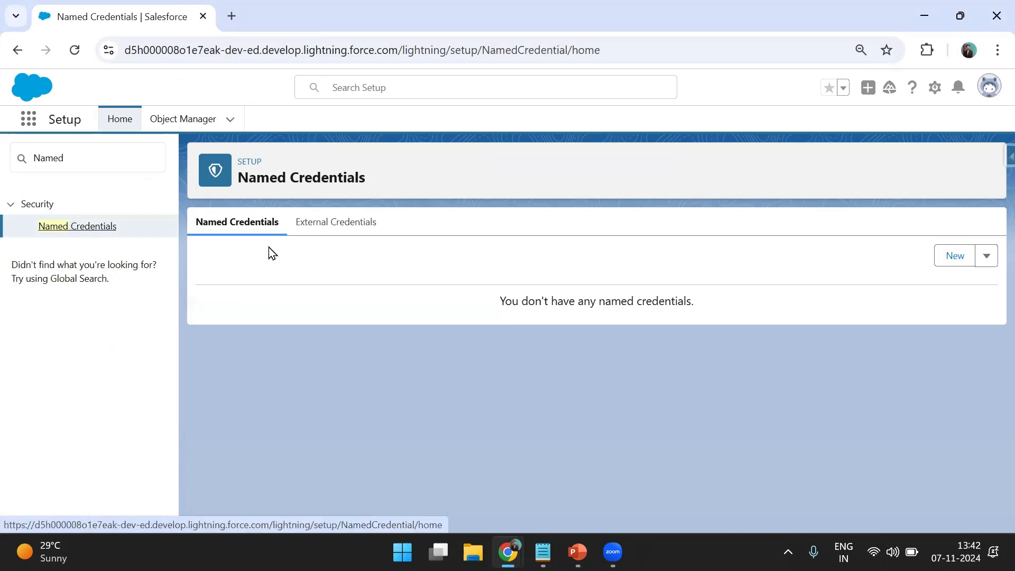
{"action": "left_click", "coordinate": [952, 261]}
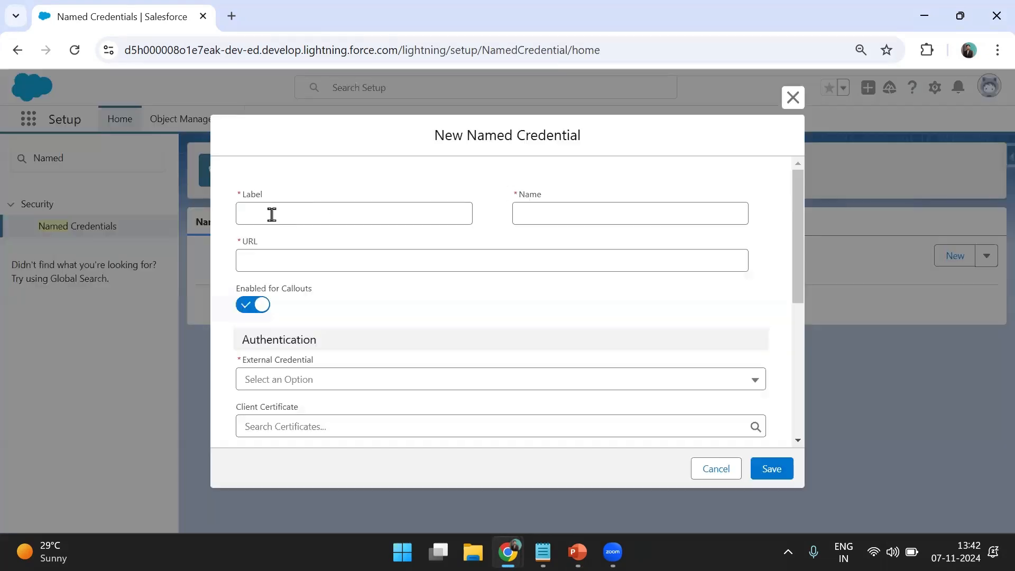
Enter SalesforceNamedCredential as the label and copy it into the Name field
{"action": "left_click", "coordinate": [272, 214]}
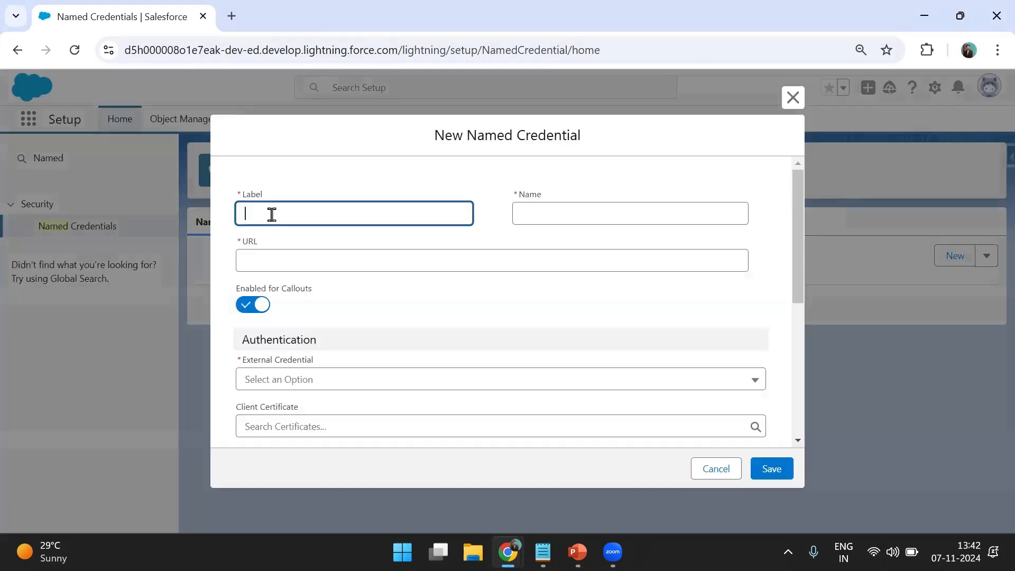
{"action": "type", "text": "S"}
{"action": "key", "text": "BackSpace"}
{"action": "type", "text": "Salesforce N"}
{"action": "key", "text": "BackSpace"}
{"action": "key", "text": "BackSpace"}
{"action": "type", "text": "NamedCredential"}
{"action": "key", "text": "Tab"}
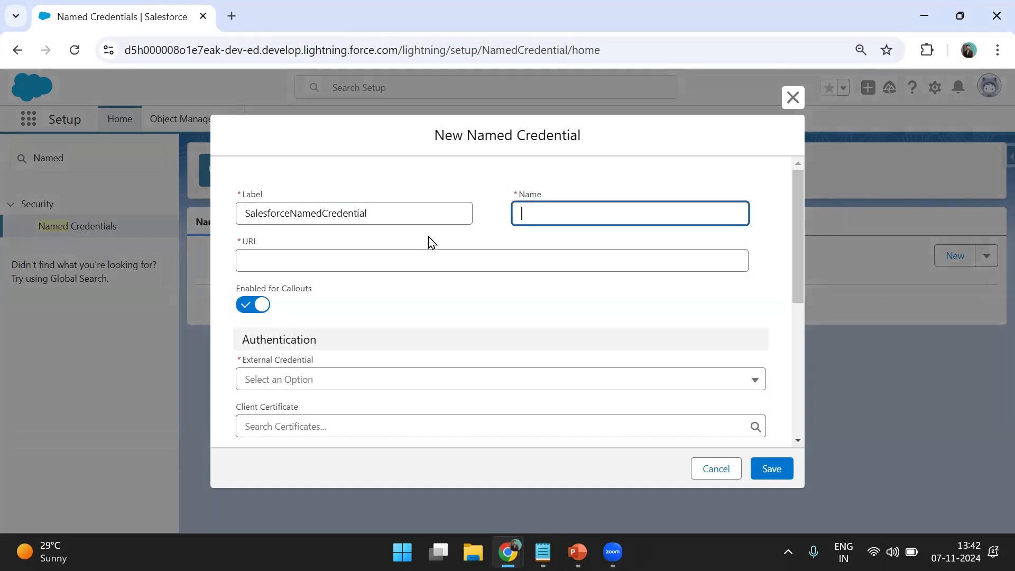
{"action": "key", "text": "shift+Tab"}
{"action": "key", "text": "ctrl+c"}
{"action": "left_click", "coordinate": [650, 214]}
{"action": "key", "text": "ctrl+v"}
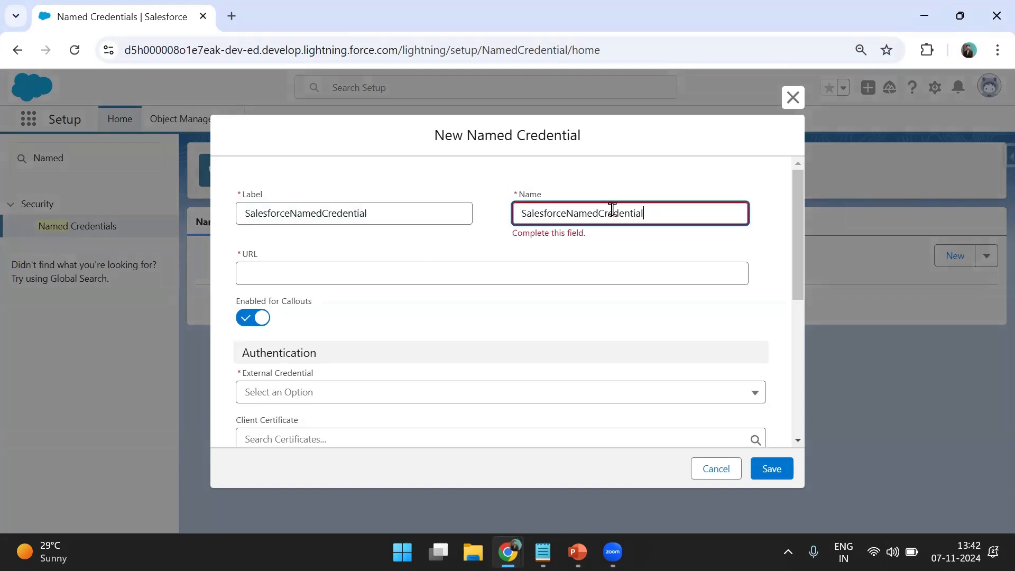
{"action": "left_click", "coordinate": [275, 278]}
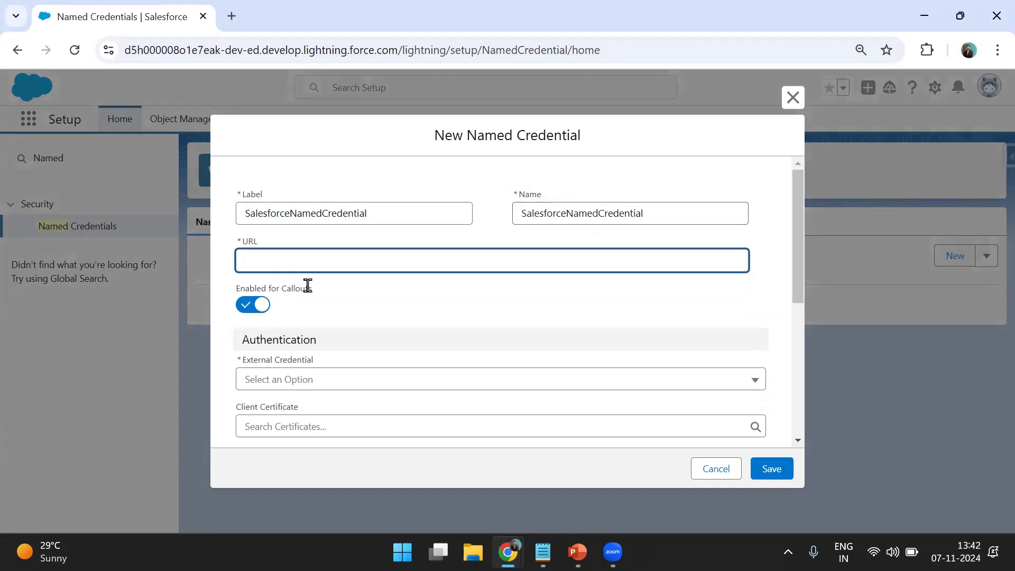
Open the target org's Developer Console in a new browser tab from the gear menu
{"action": "mouse_move", "coordinate": [508, 552]}
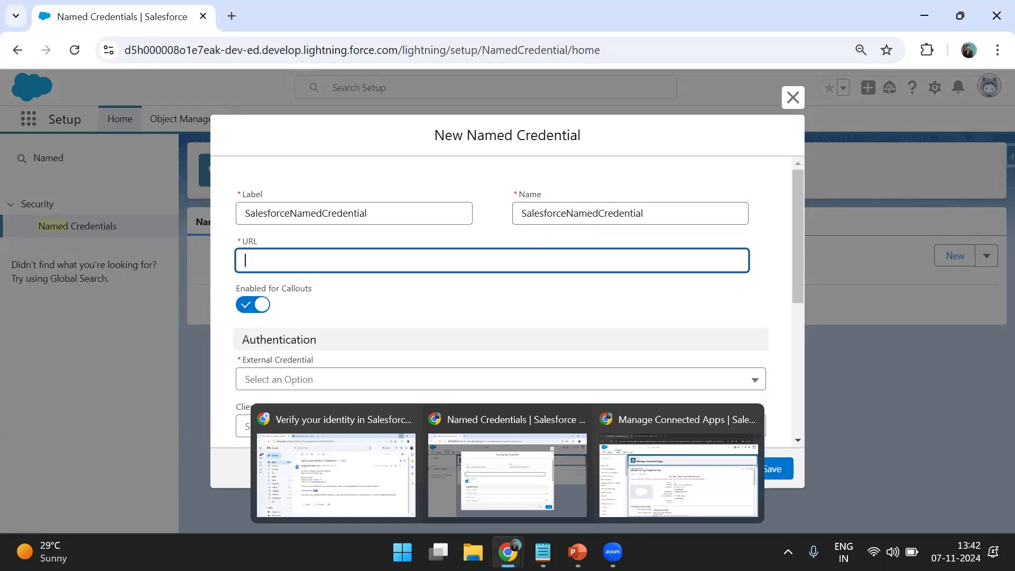
{"action": "left_click", "coordinate": [648, 484]}
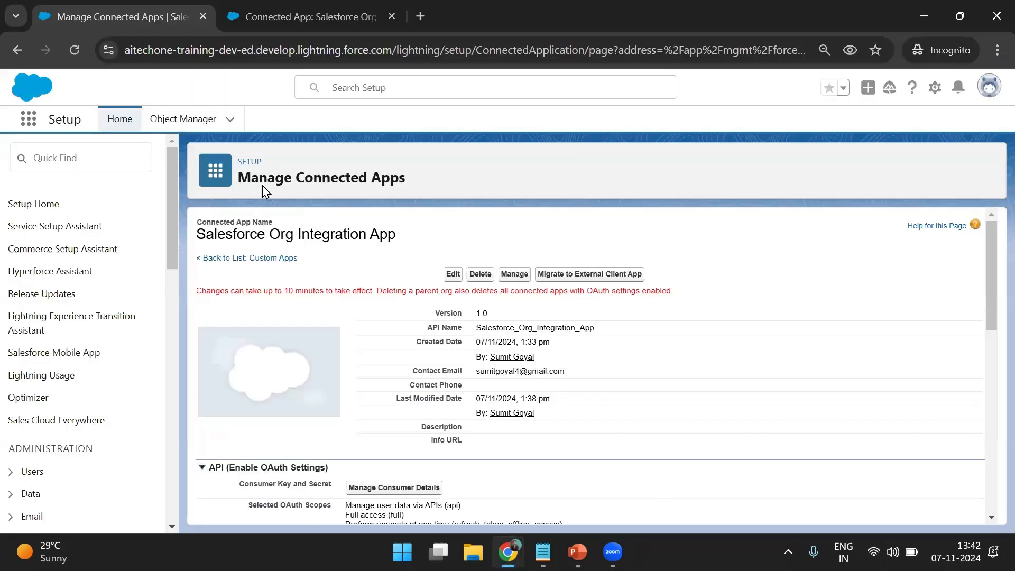
{"action": "left_click", "coordinate": [934, 91]}
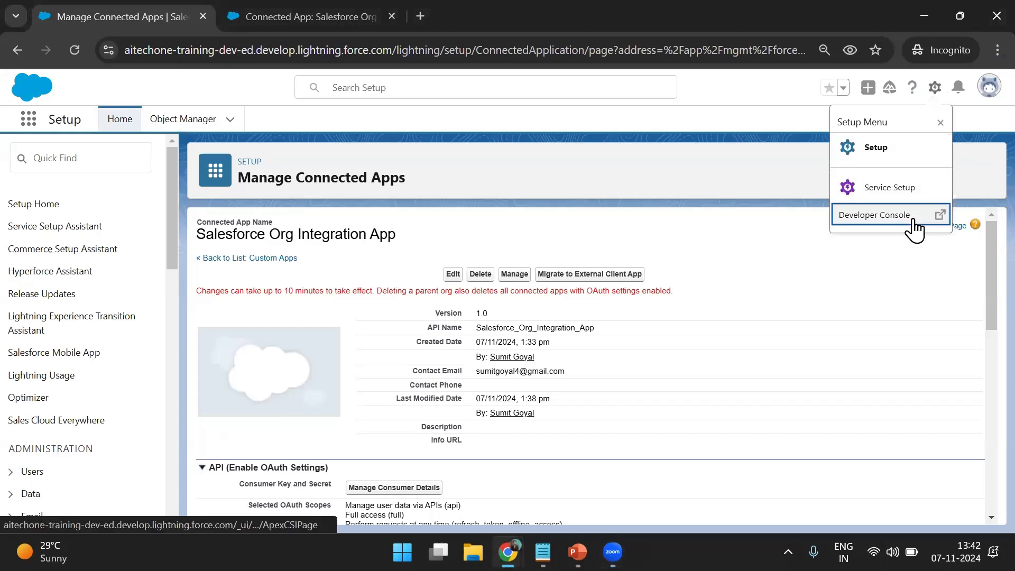
{"action": "right_click", "coordinate": [913, 218]}
{"action": "left_click", "coordinate": [839, 242]}
{"action": "left_click", "coordinate": [485, 18]}
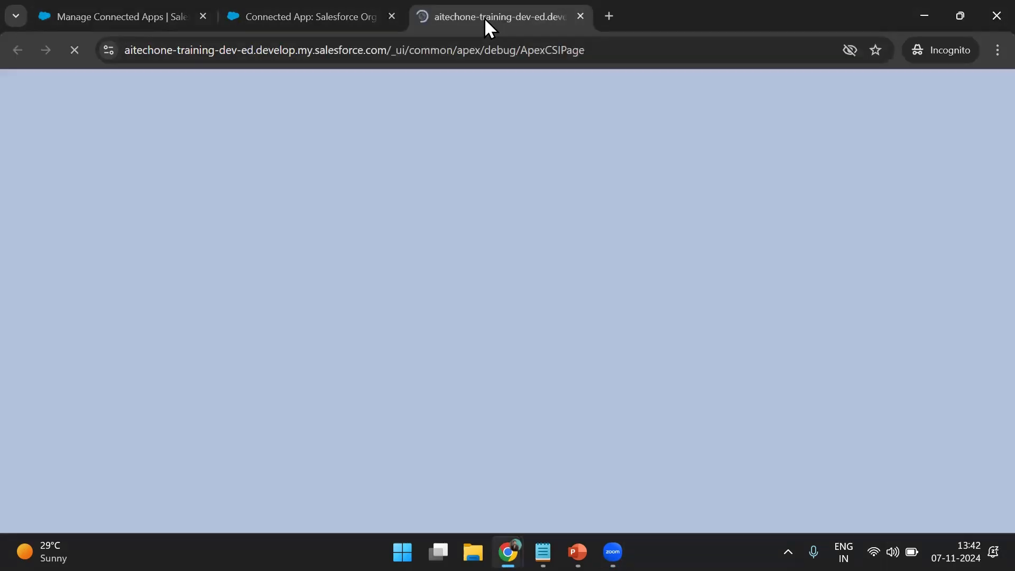
Select the org domain in the console's address bar and close RestTestClass.apxc
{"action": "left_click", "coordinate": [181, 50]}
{"action": "left_click", "coordinate": [129, 53]}
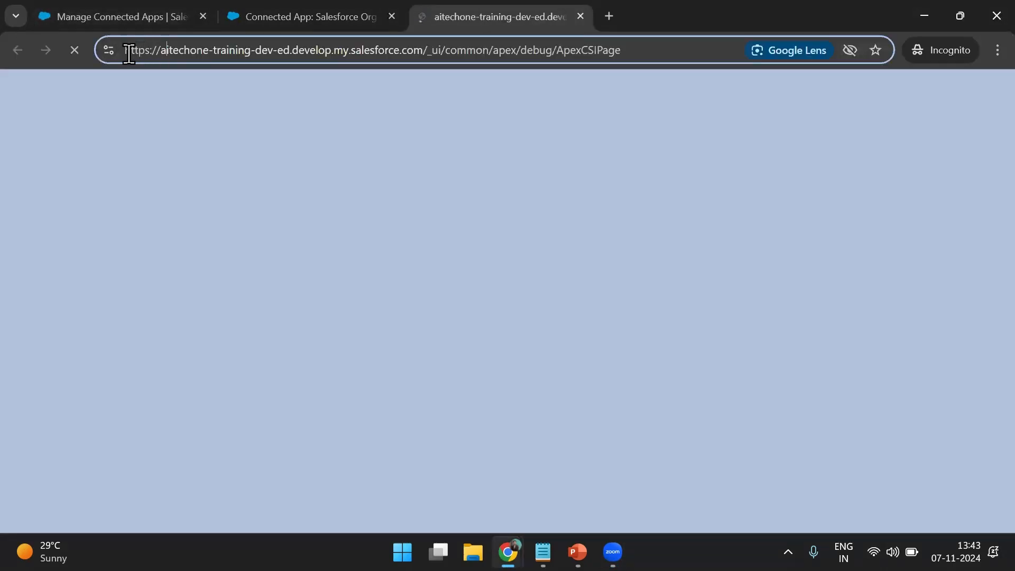
{"action": "left_click_drag", "start_coordinate": [127, 52], "coordinate": [258, 56]}
{"action": "left_click", "coordinate": [102, 99]}
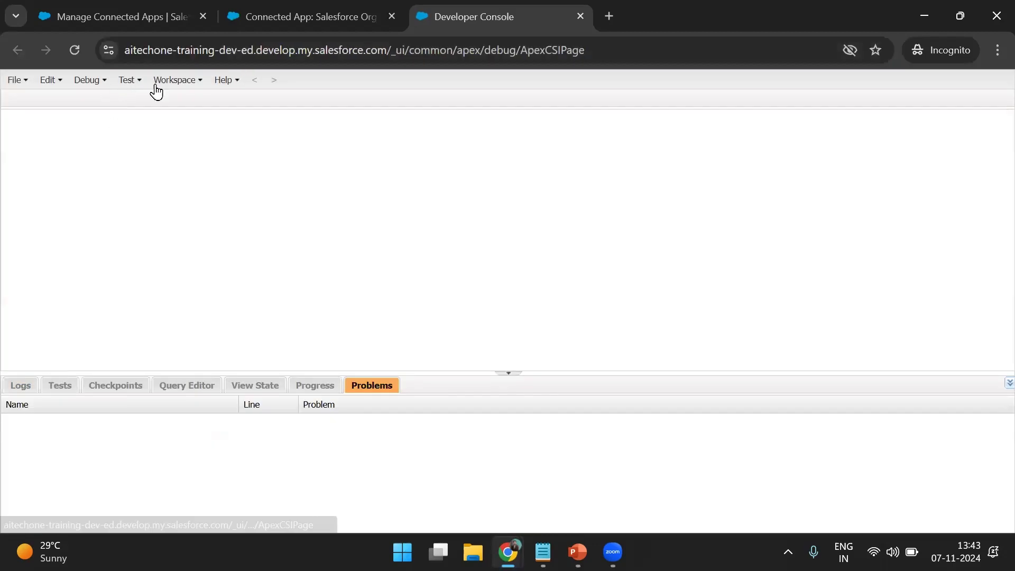
{"action": "left_click", "coordinate": [184, 50]}
{"action": "left_click", "coordinate": [184, 50]}
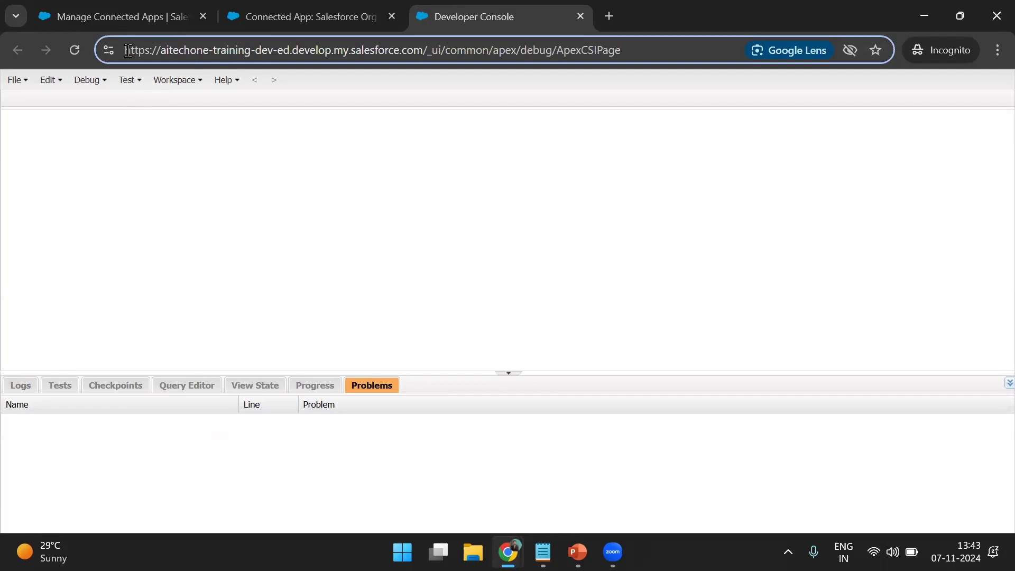
{"action": "left_click_drag", "start_coordinate": [126, 49], "coordinate": [423, 56]}
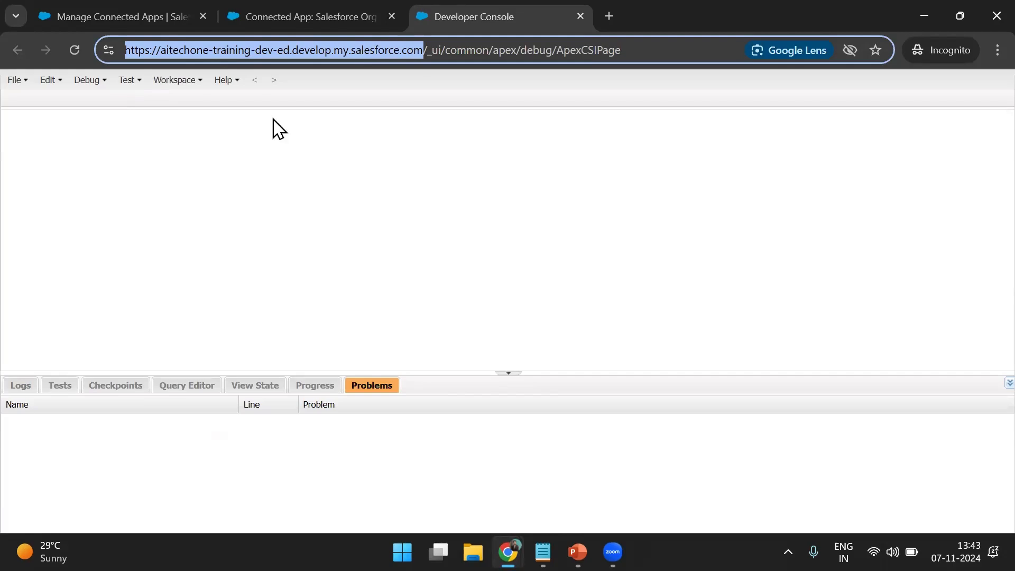
{"action": "left_click", "coordinate": [86, 86]}
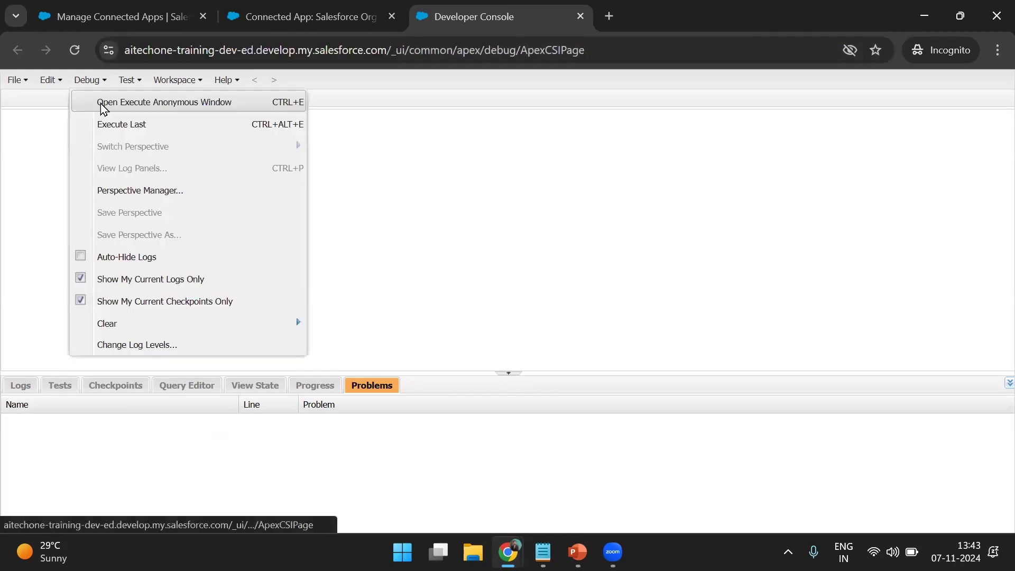
Enter System.debug(URL.getOrgDomainURL()); in the Execute Anonymous window
{"action": "left_click", "coordinate": [99, 103]}
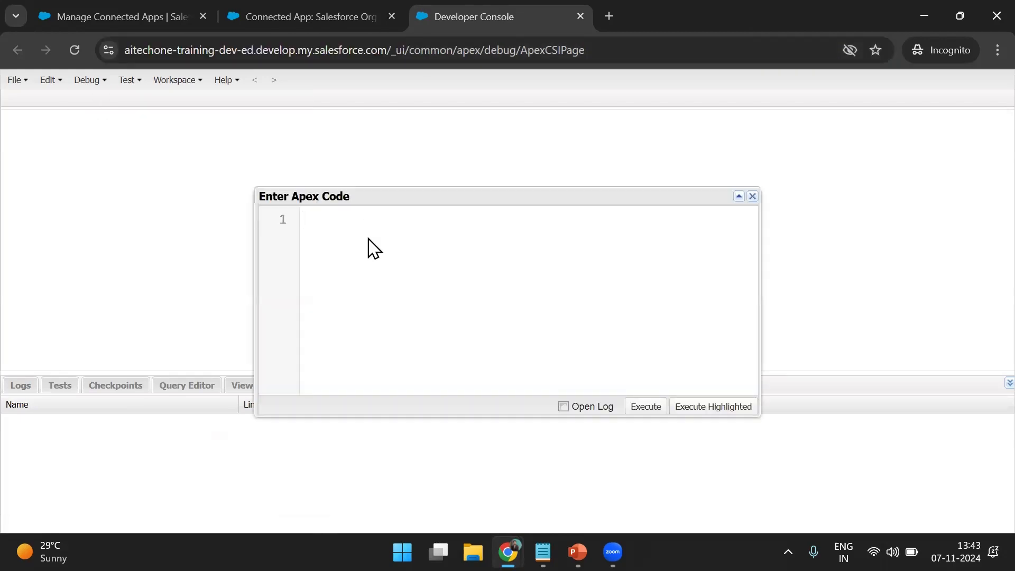
{"action": "type", "text": "System.debug(URL"}
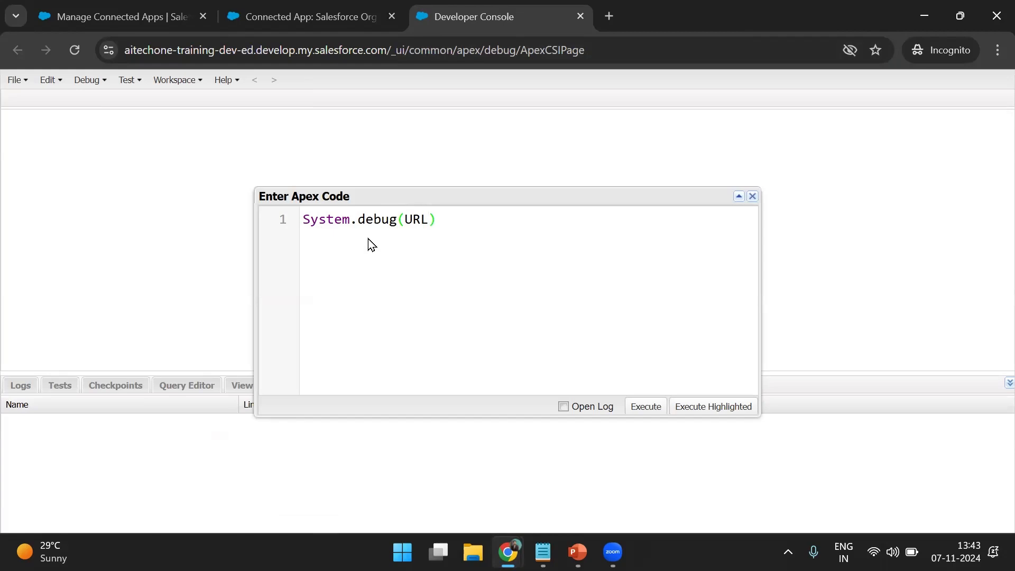
{"action": "type", "text": ".getOrgDmain"}
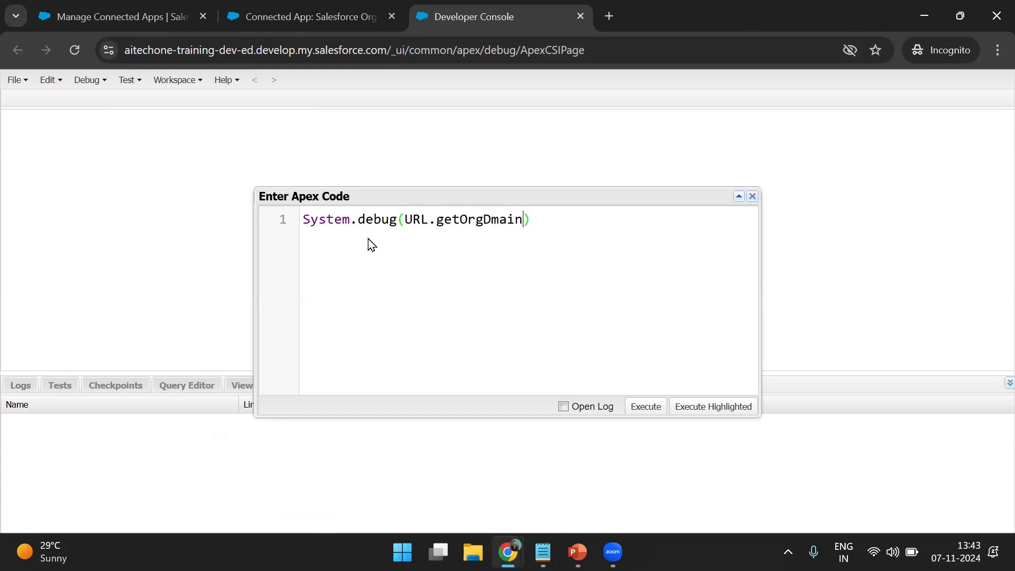
{"action": "key", "text": "BackSpace"}
{"action": "key", "text": "BackSpace"}
{"action": "key", "text": "BackSpace"}
{"action": "key", "text": "BackSpace"}
{"action": "type", "text": "omainURL());"}
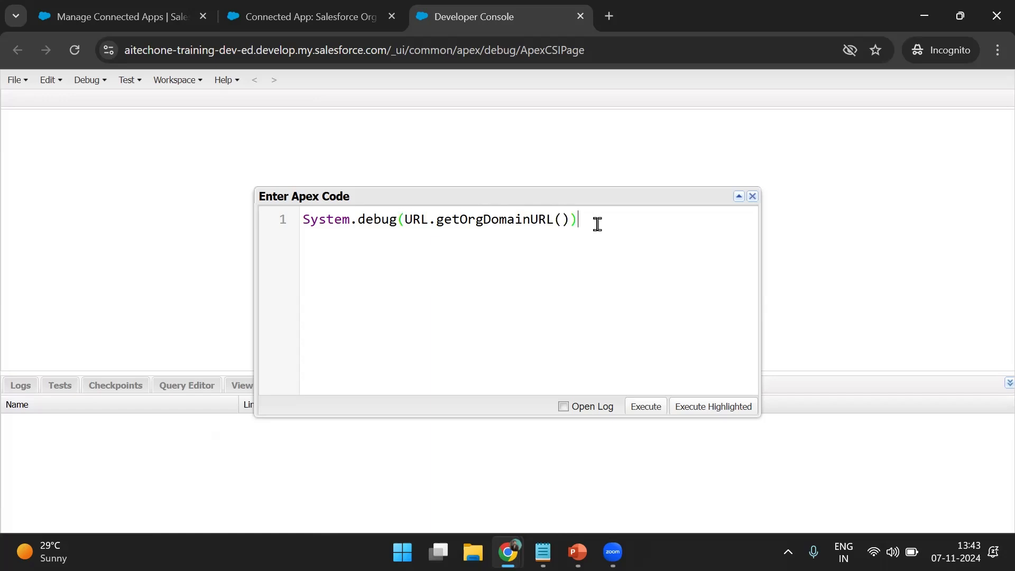
{"action": "left_click_drag", "start_coordinate": [438, 220], "coordinate": [561, 220]}
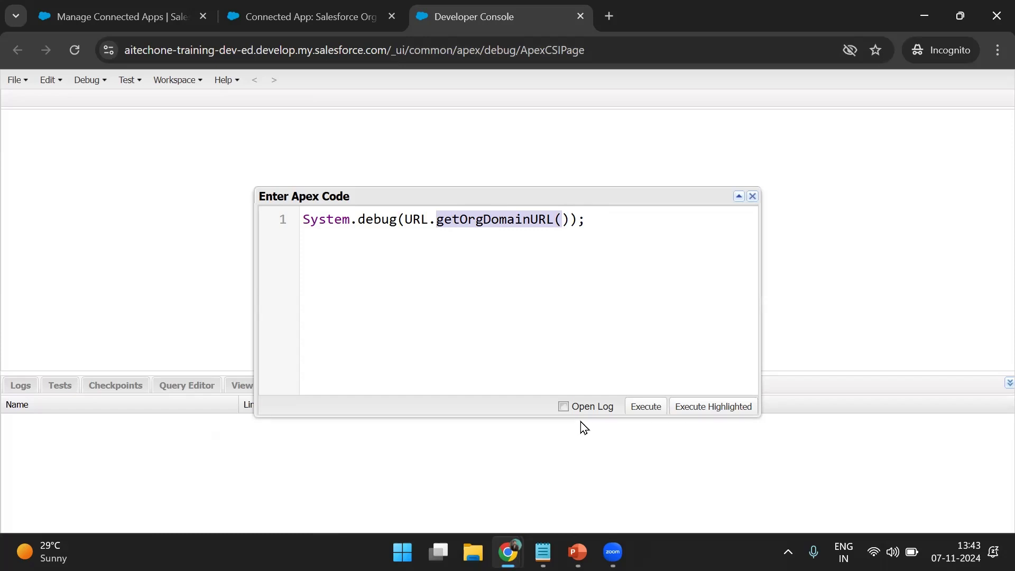
Execute the code with Open Log, filter to Debug Only, and copy the printed domain URL
{"action": "left_click", "coordinate": [581, 422]}
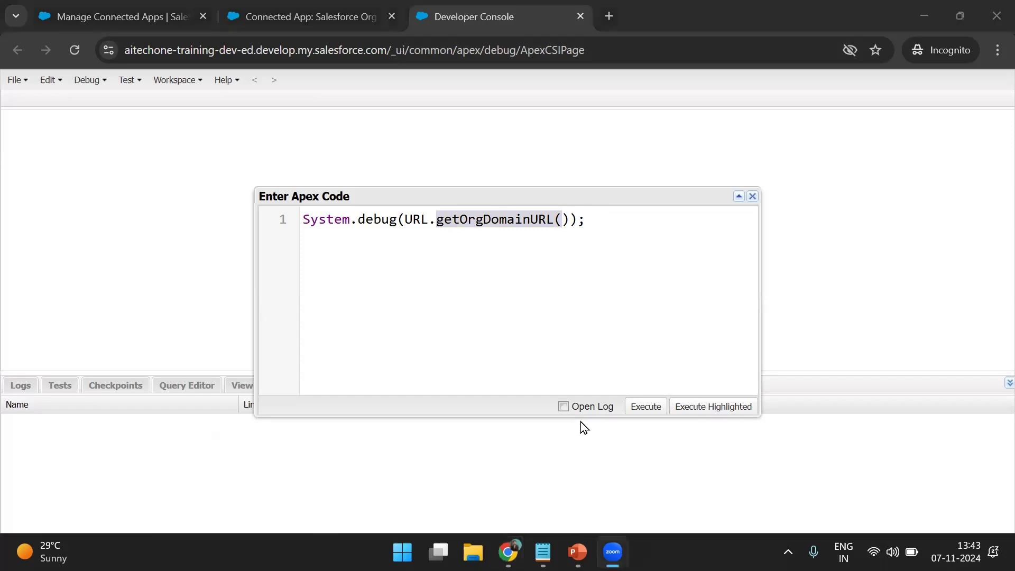
{"action": "left_click", "coordinate": [564, 406]}
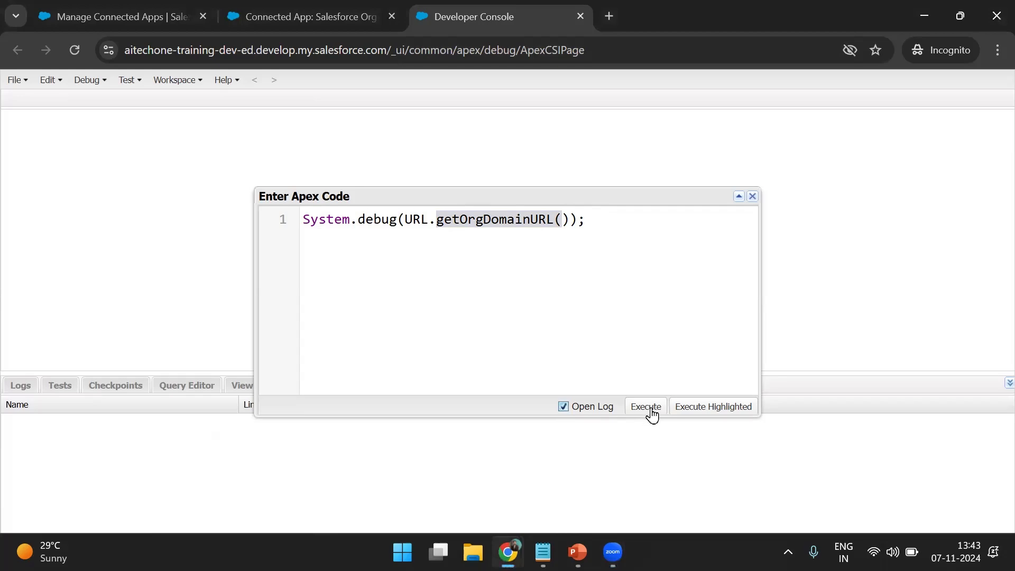
{"action": "left_click", "coordinate": [646, 407]}
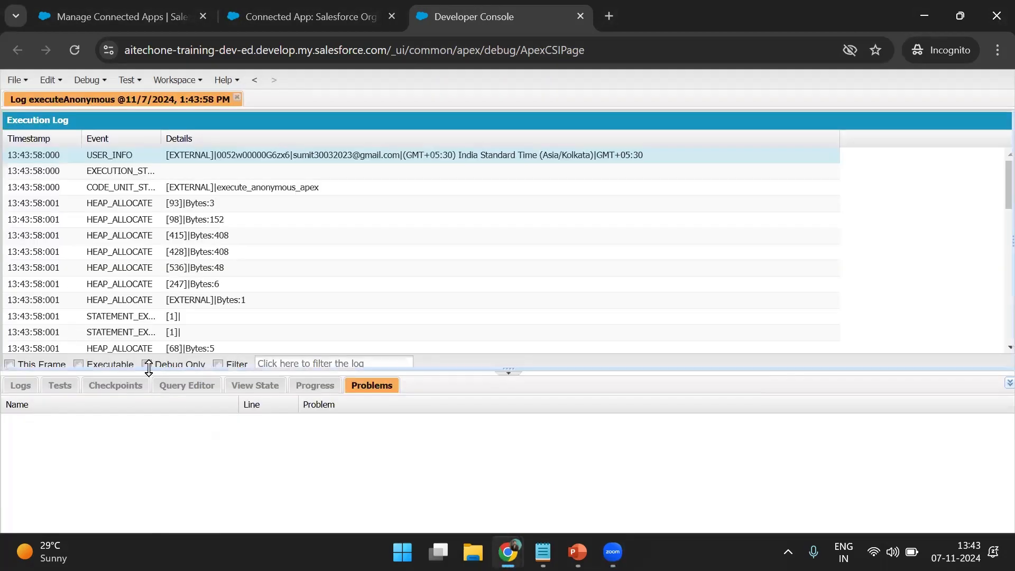
{"action": "left_click", "coordinate": [145, 365]}
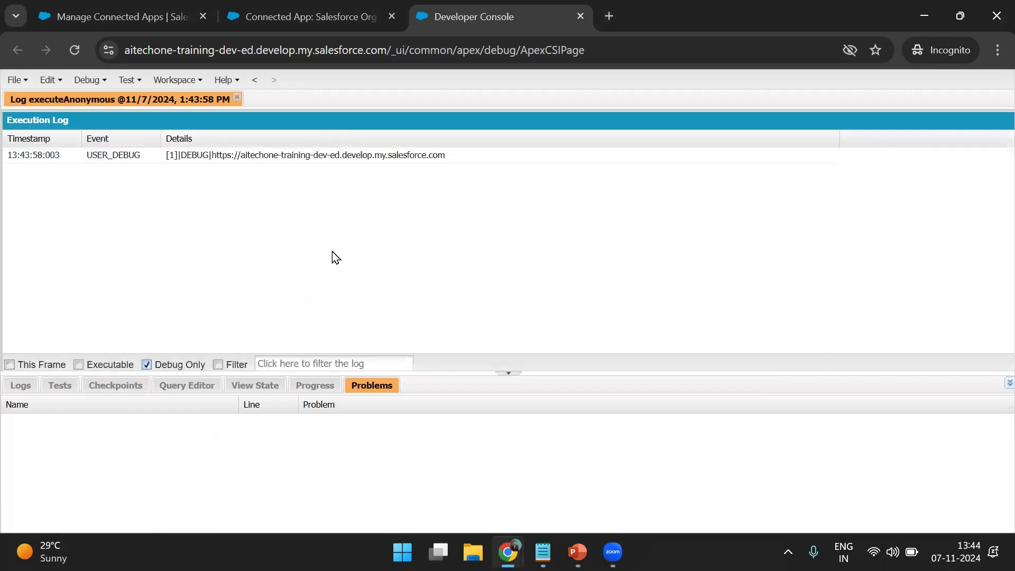
{"action": "double_click", "coordinate": [292, 156]}
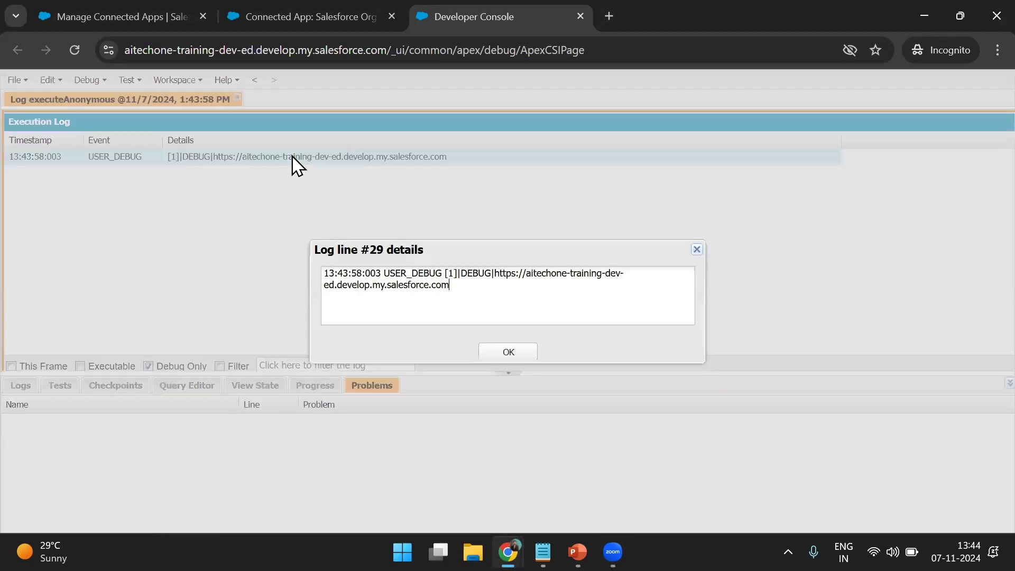
{"action": "left_click_drag", "start_coordinate": [496, 273], "coordinate": [507, 285]}
{"action": "key", "text": "ctrl+c"}
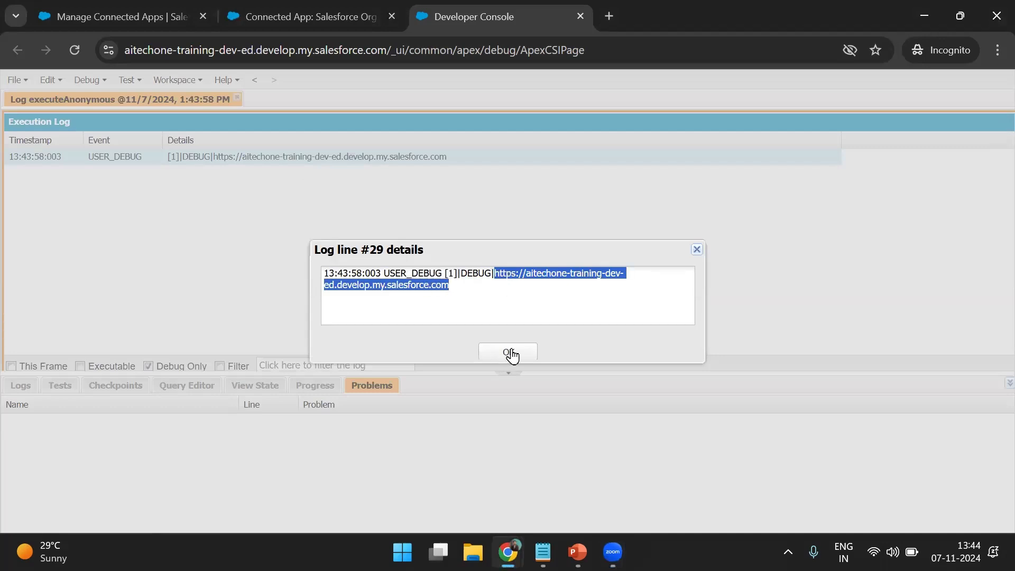
{"action": "left_click", "coordinate": [508, 552]}
{"action": "left_click", "coordinate": [505, 497]}
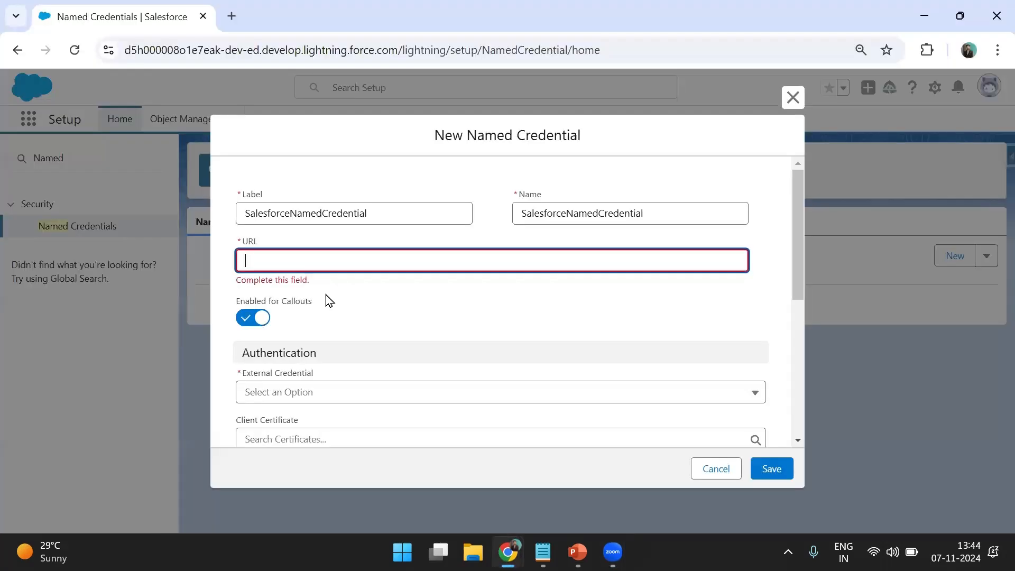
{"action": "key", "text": "ctrl+v"}
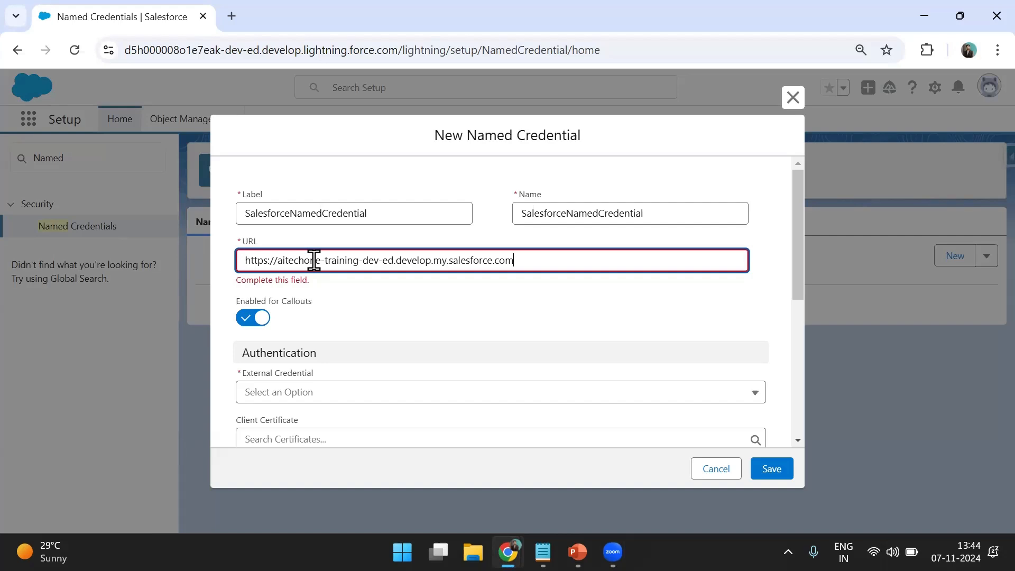
{"action": "scroll", "coordinate": [392, 287], "scroll_direction": "down", "scroll_amount": 2}
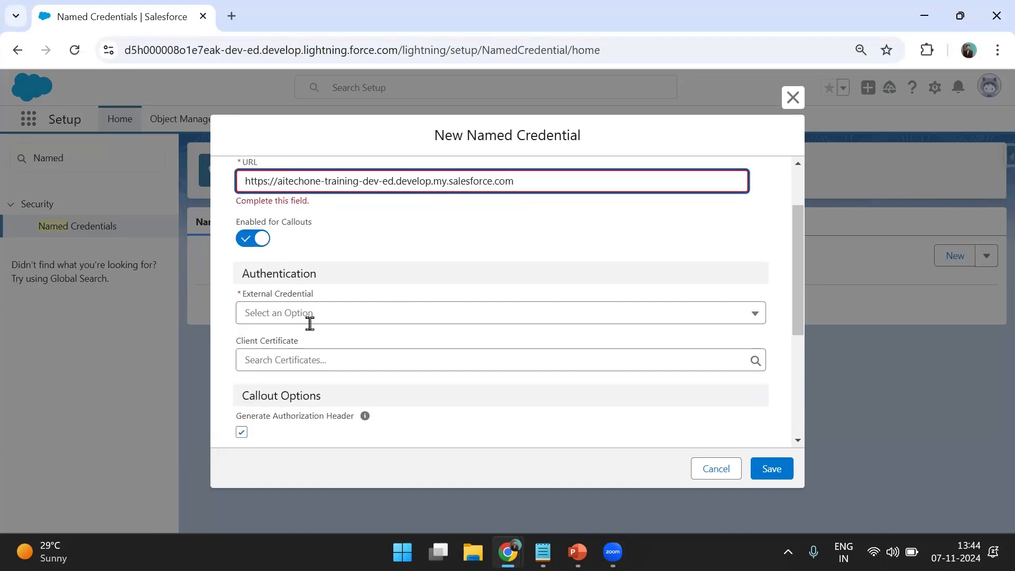
{"action": "key", "text": "alt+Tab"}
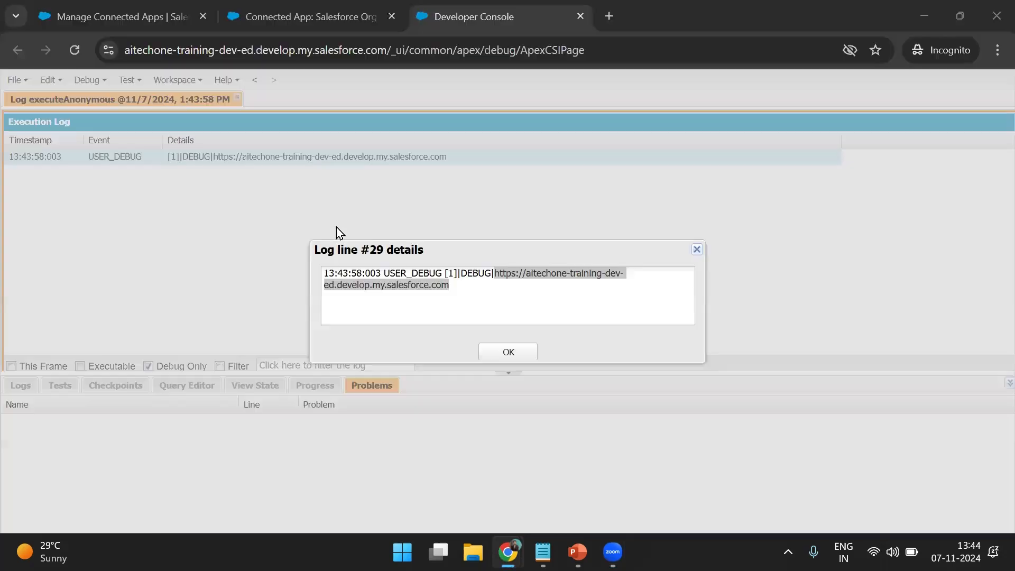
{"action": "left_click", "coordinate": [151, 54]}
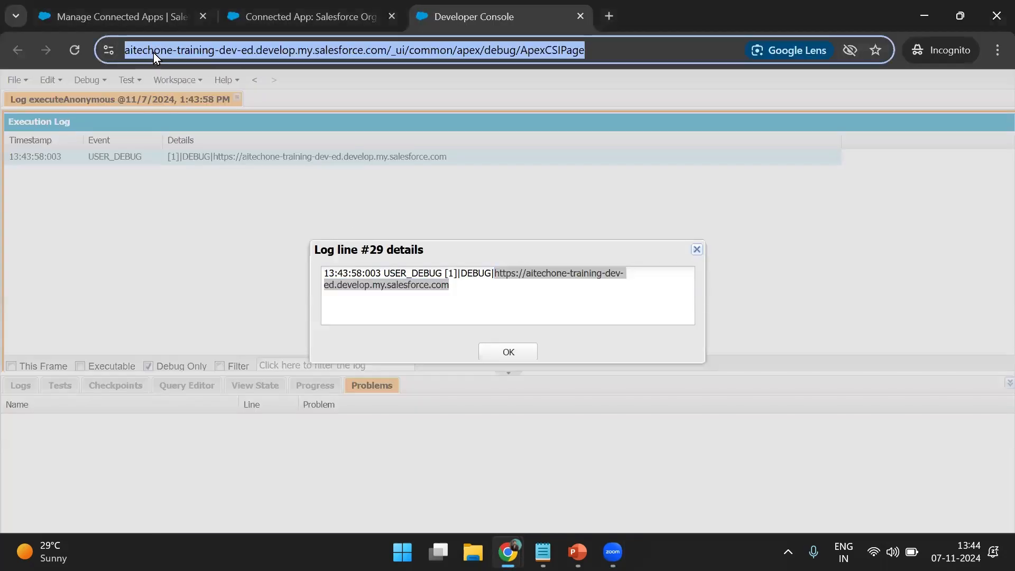
{"action": "left_click", "coordinate": [153, 52]}
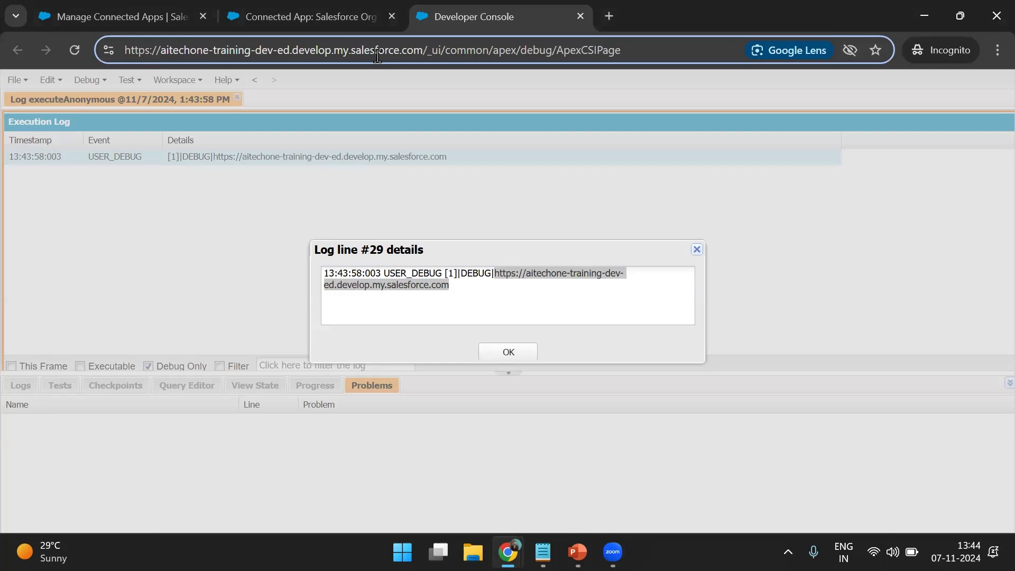
{"action": "left_click", "coordinate": [697, 250]}
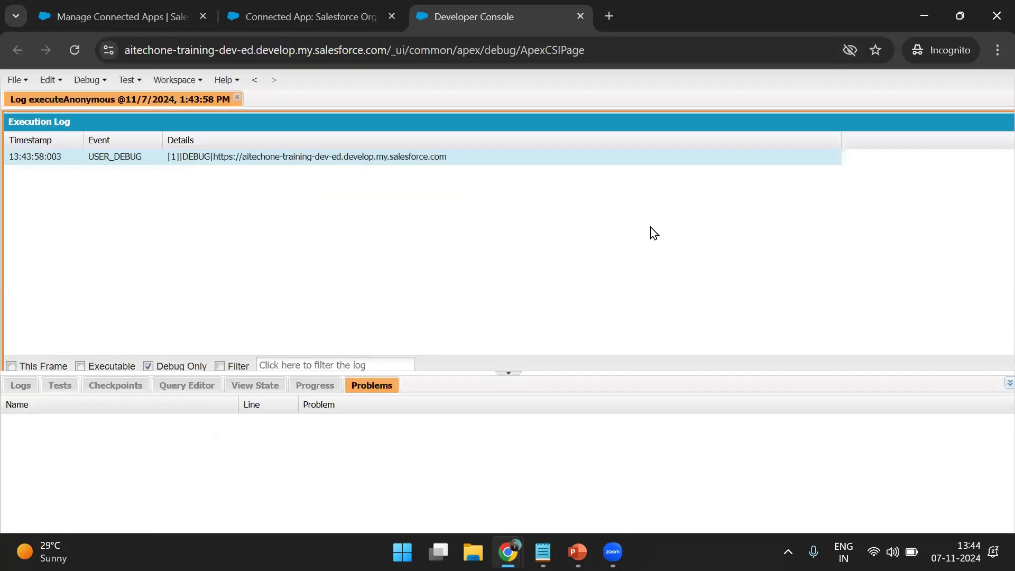
{"action": "left_click", "coordinate": [580, 16]}
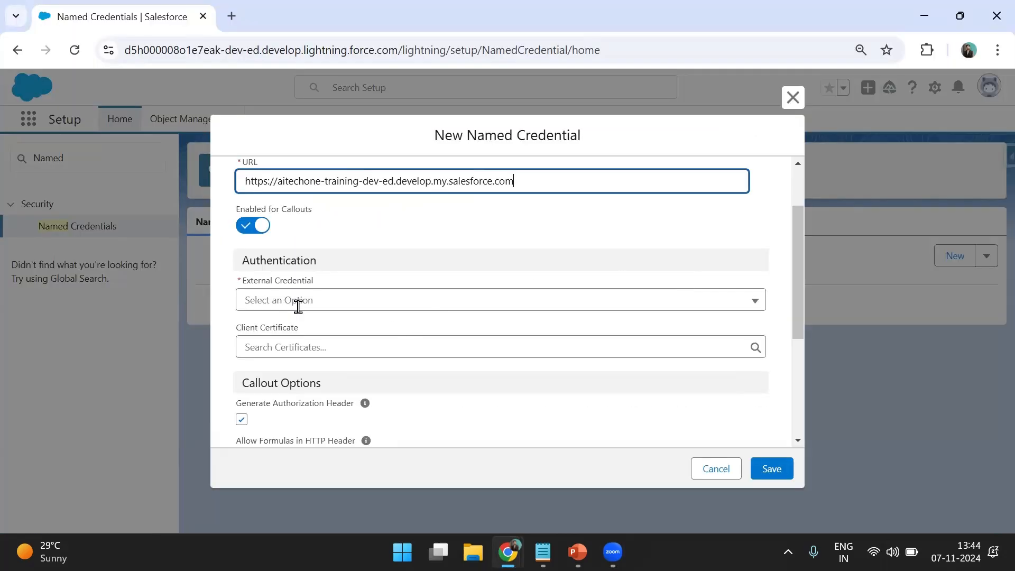
Choose SalesforceExternalCredential in the External Credential dropdown
{"action": "left_click", "coordinate": [297, 305]}
{"action": "left_click", "coordinate": [305, 329]}
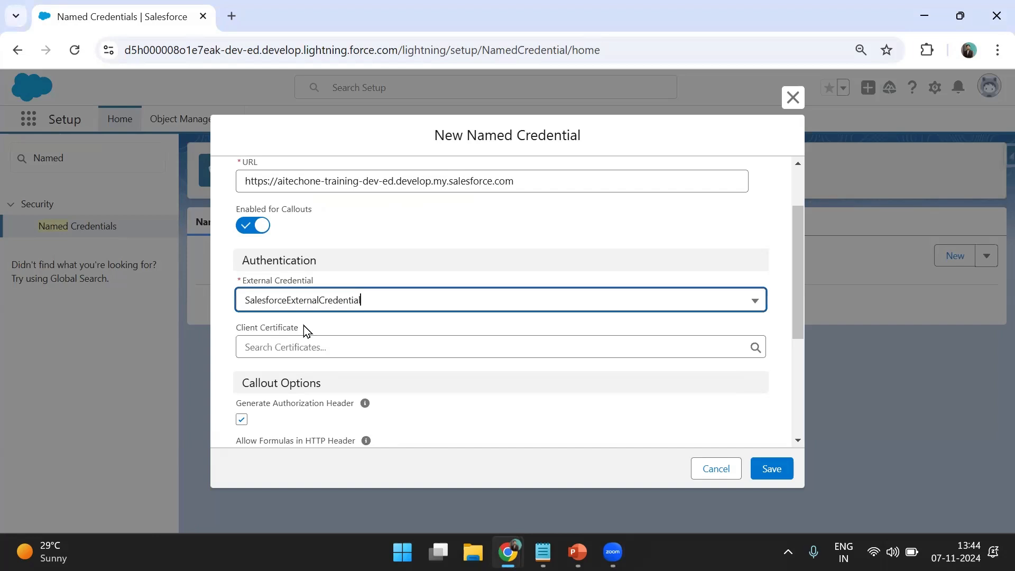
{"action": "scroll", "coordinate": [357, 269], "scroll_direction": "down", "scroll_amount": 3}
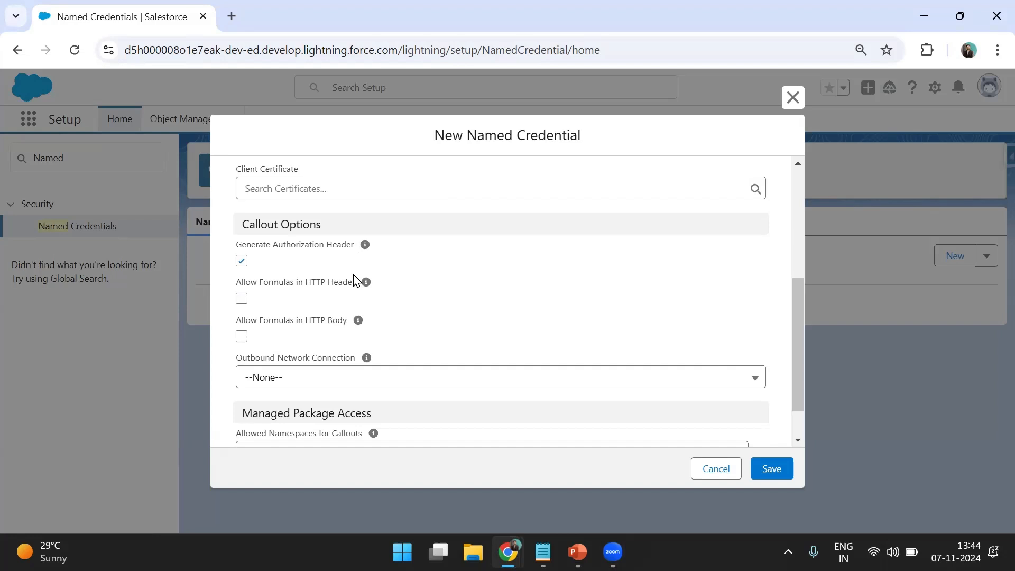
{"action": "scroll", "coordinate": [487, 347], "scroll_direction": "down", "scroll_amount": 1}
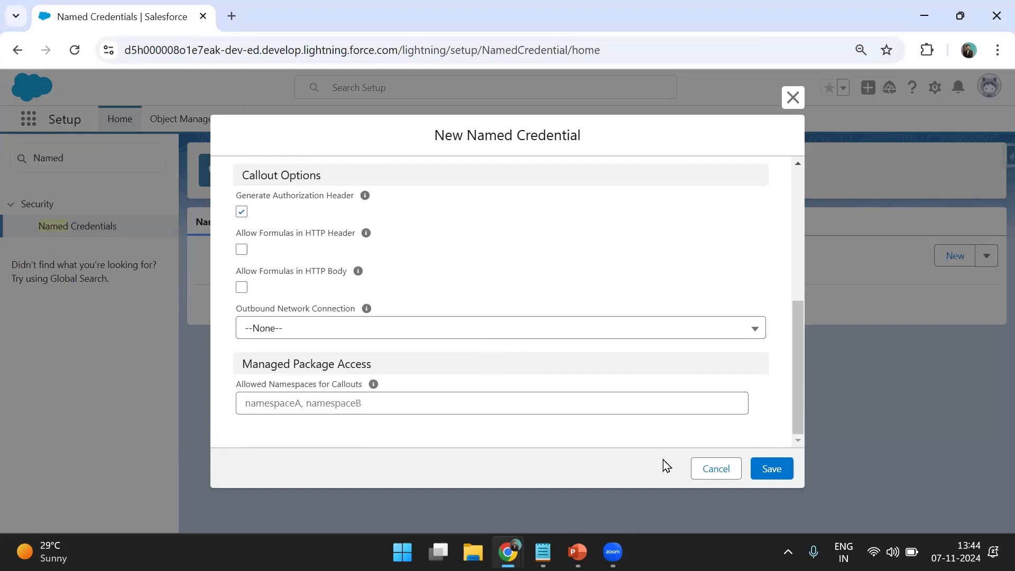
Save SalesforceNamedCredential, then follow its SalesforceExternalCredential link from the Authentication section
{"action": "left_click", "coordinate": [775, 479]}
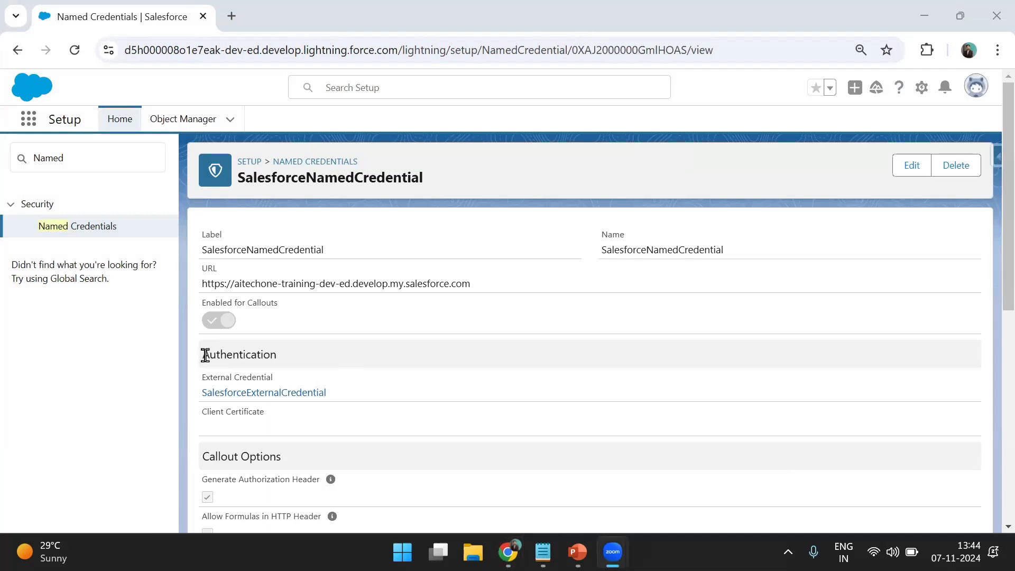
{"action": "left_click_drag", "start_coordinate": [204, 355], "coordinate": [278, 365]}
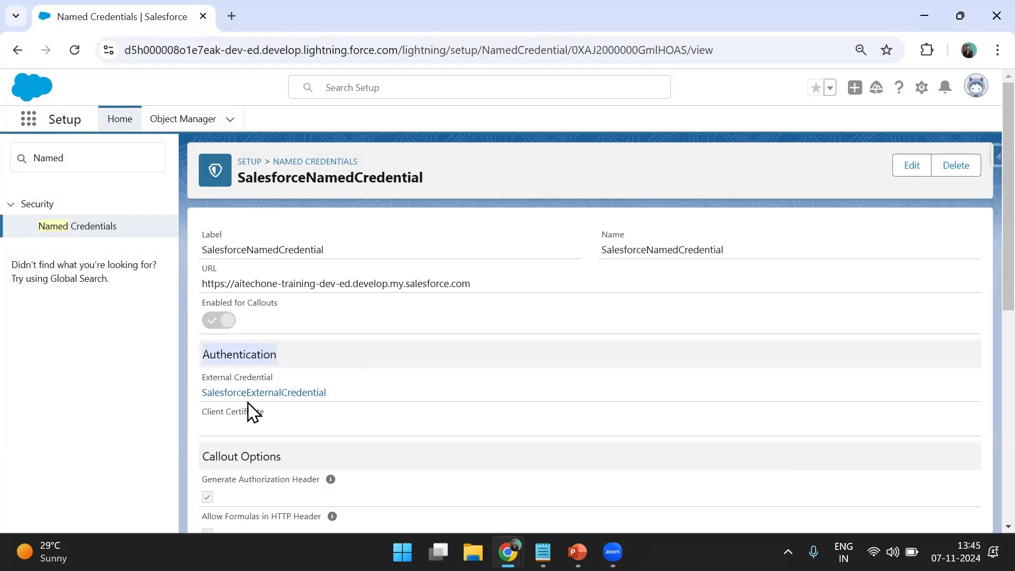
{"action": "left_click", "coordinate": [264, 395]}
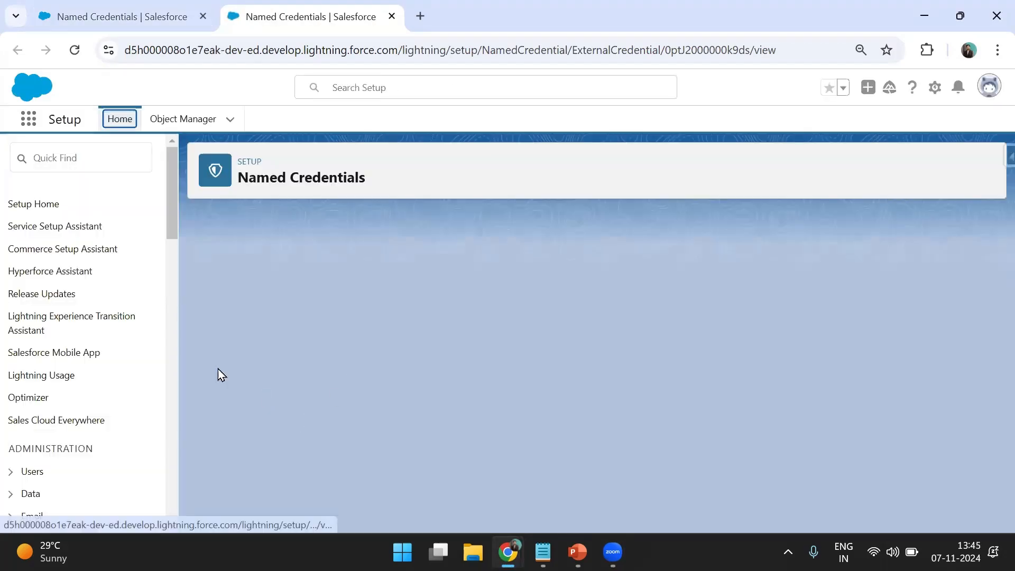
Scroll to Principals and open the Actions menu on the Not Configured Admin row
{"action": "scroll", "coordinate": [499, 365], "scroll_direction": "down", "scroll_amount": 2}
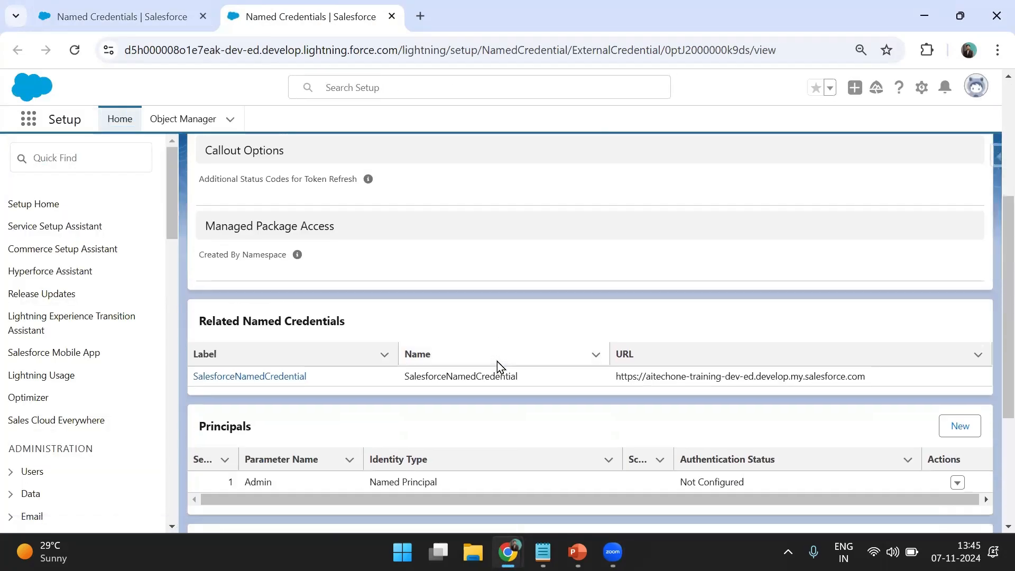
{"action": "left_click_drag", "start_coordinate": [258, 353], "coordinate": [190, 347]}
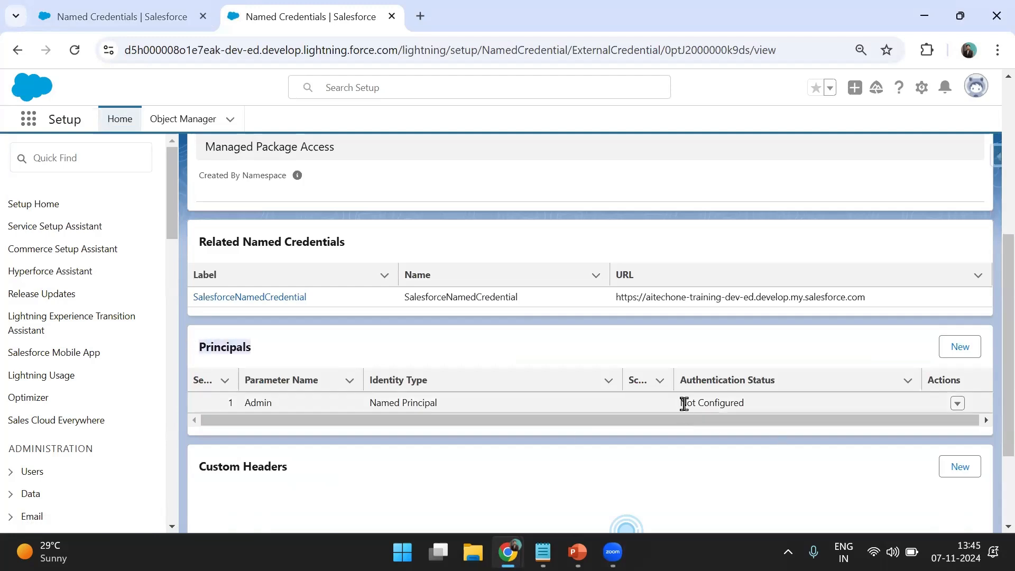
{"action": "left_click_drag", "start_coordinate": [684, 403], "coordinate": [744, 408]}
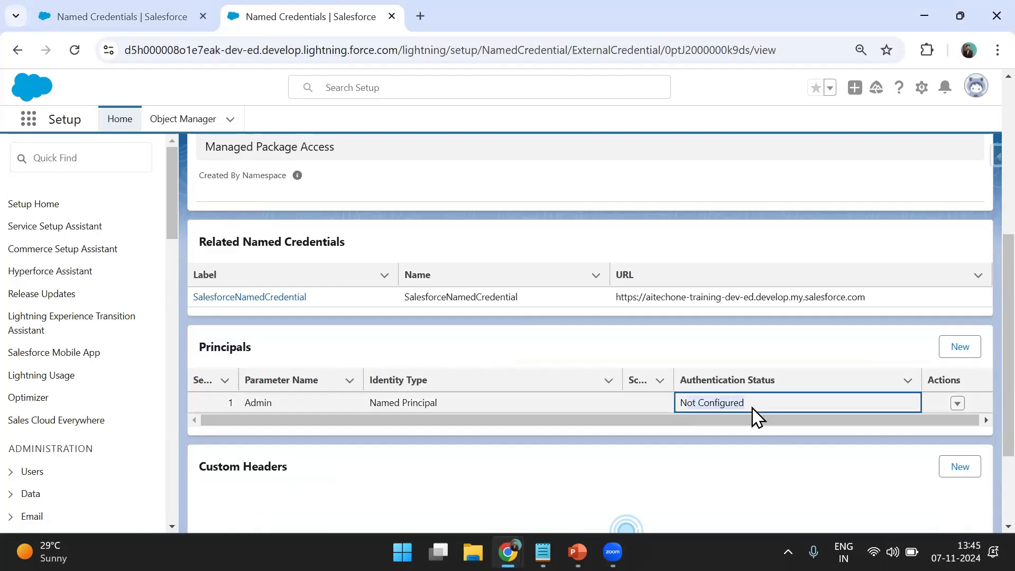
{"action": "left_click", "coordinate": [957, 405]}
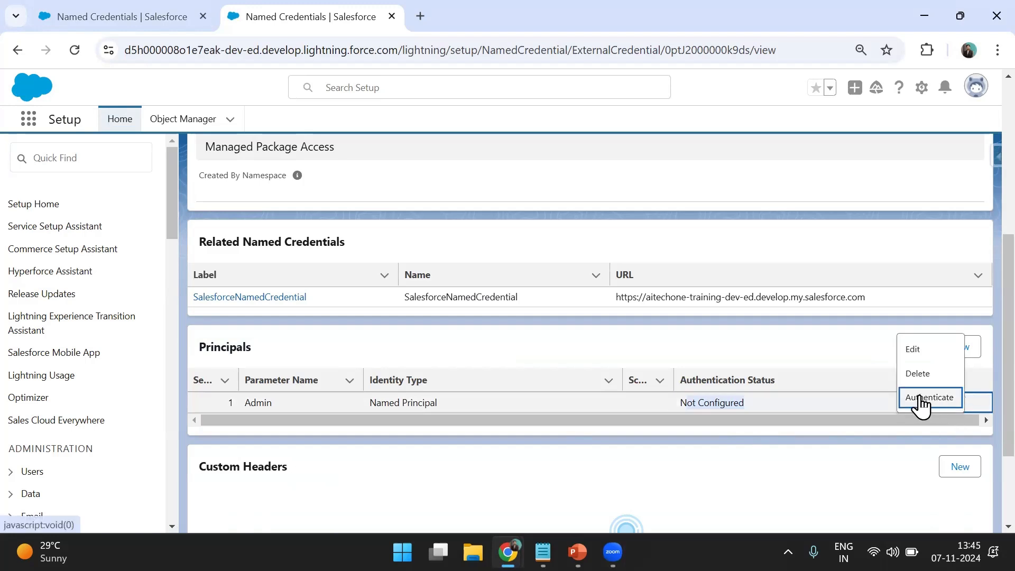
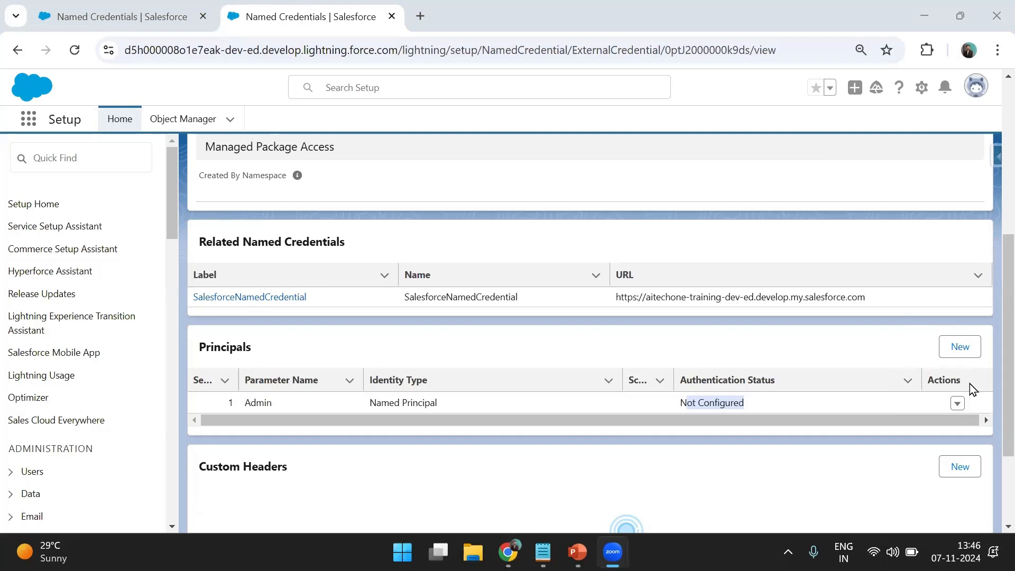
Authenticate the external credential's Admin principal and focus the Salesforce login page's username field
{"action": "left_click", "coordinate": [954, 405]}
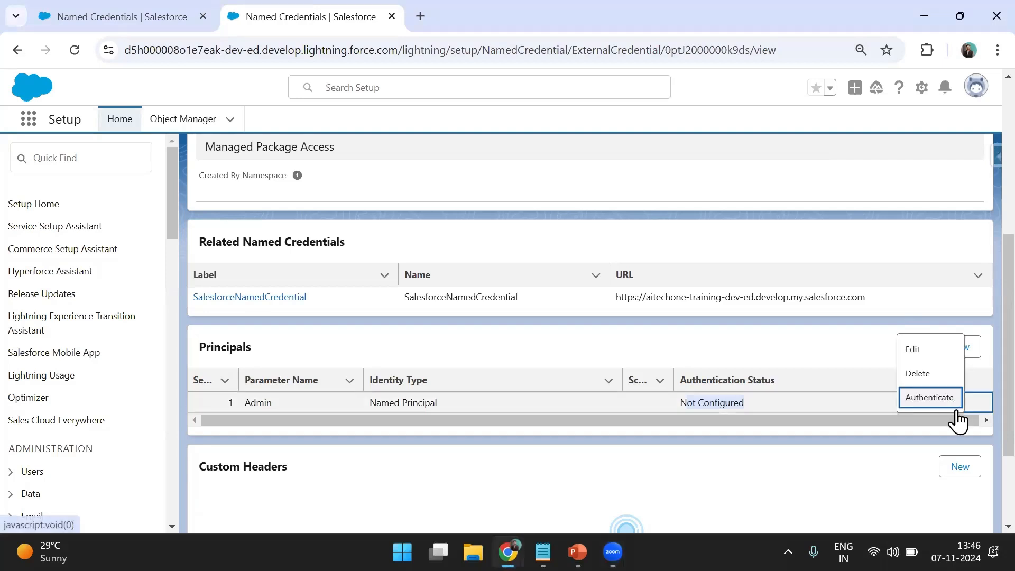
{"action": "left_click", "coordinate": [924, 402]}
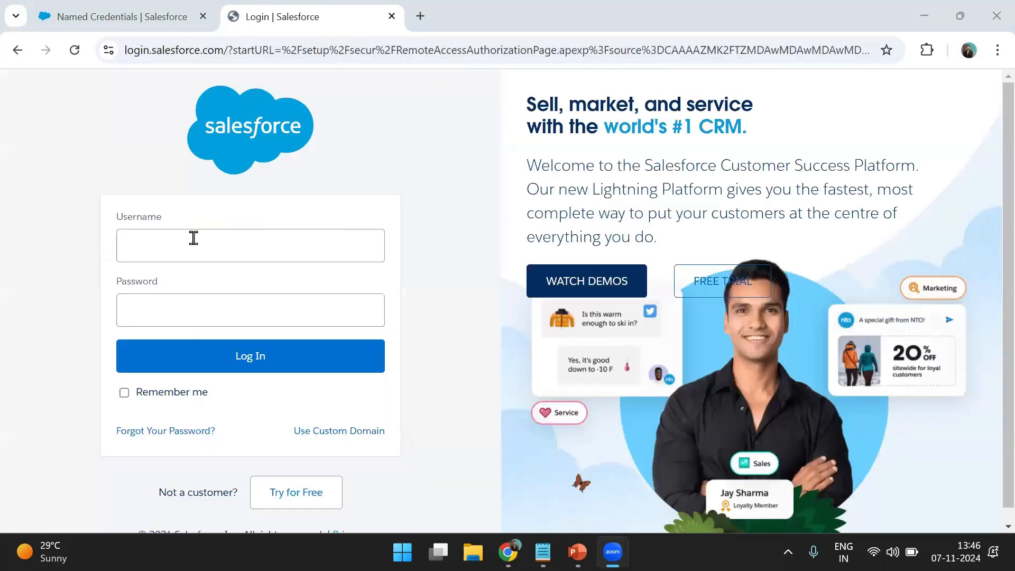
{"action": "left_click", "coordinate": [193, 240]}
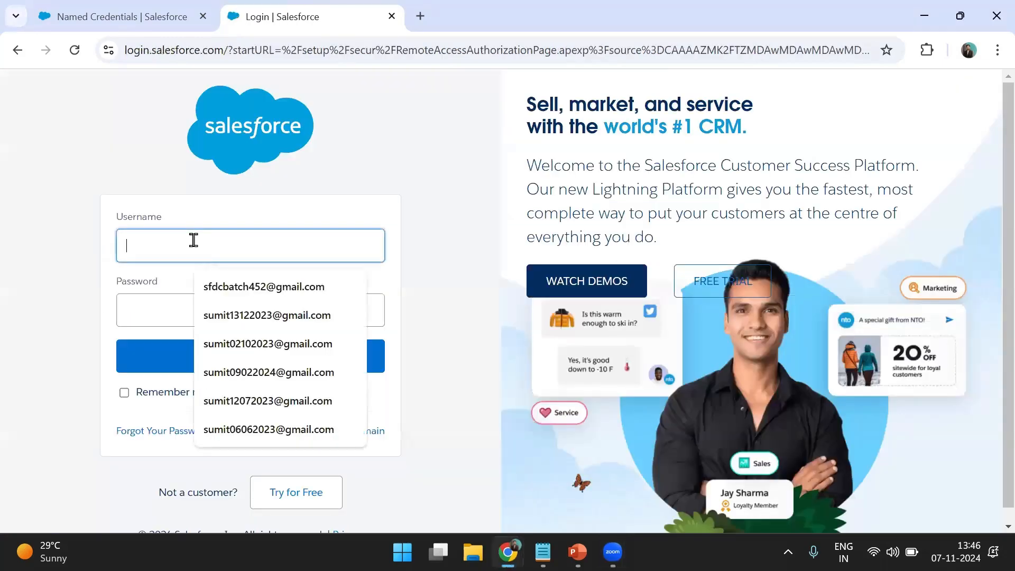
Log in to Org B with its username and password, allow the app access, and confirm external access
{"action": "key", "text": "ctrl+v"}
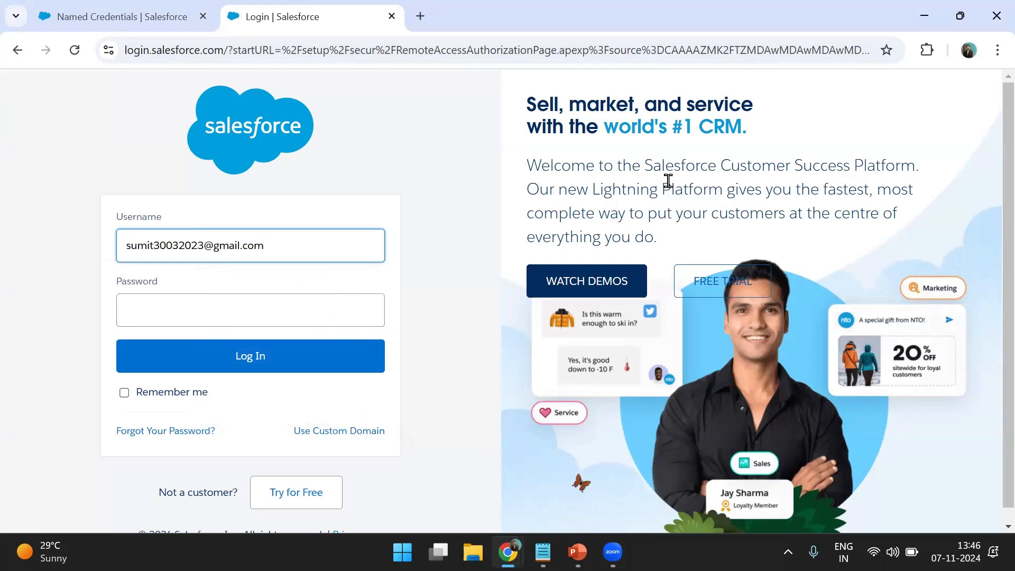
{"action": "left_click", "coordinate": [196, 304]}
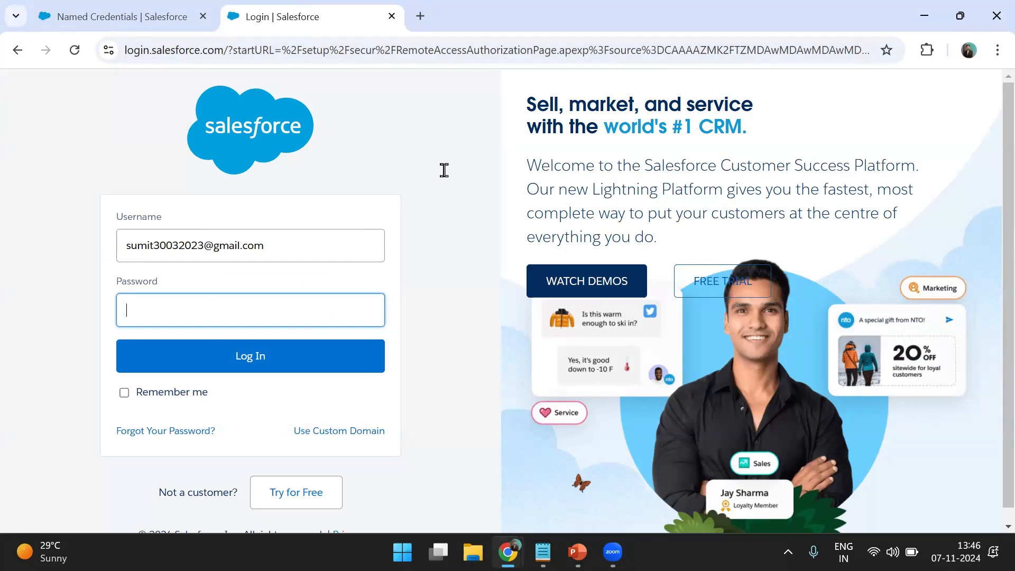
{"action": "type", "text": "•••••••••••••"}
{"action": "left_click", "coordinate": [250, 367]}
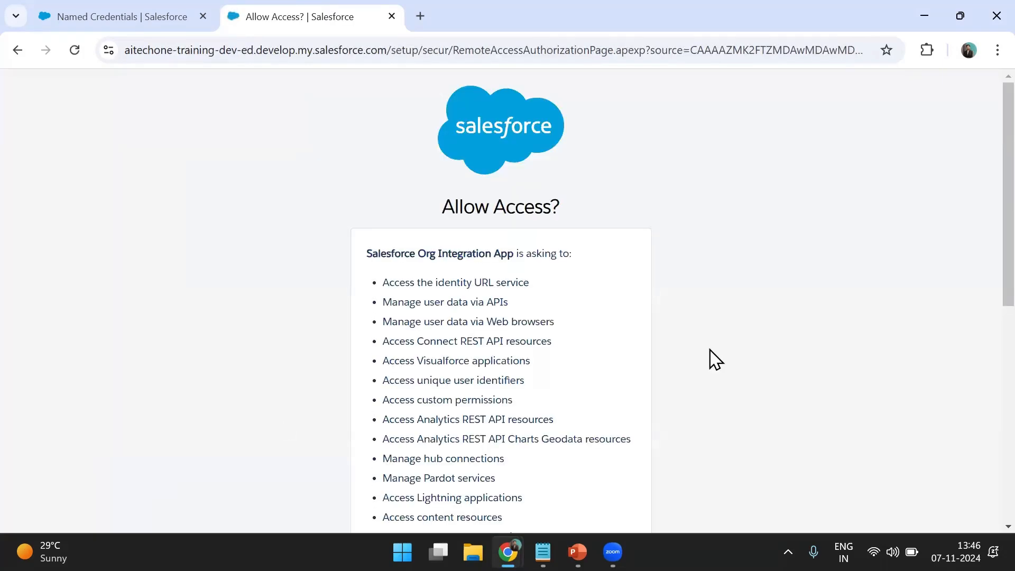
{"action": "scroll", "coordinate": [715, 360], "scroll_direction": "down", "scroll_amount": 8}
{"action": "left_click", "coordinate": [568, 446]}
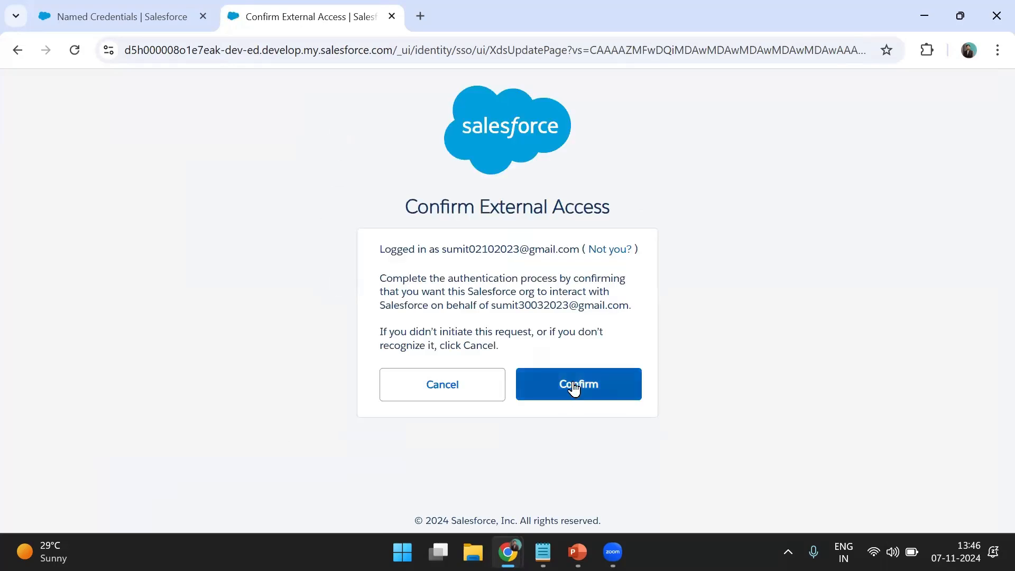
{"action": "left_click", "coordinate": [576, 387]}
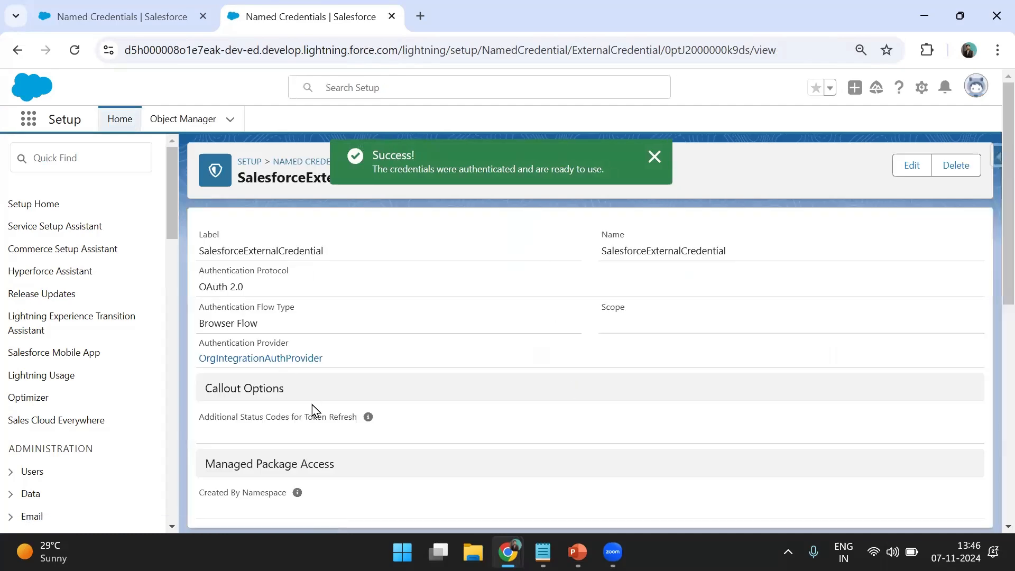
{"action": "scroll", "coordinate": [559, 436], "scroll_direction": "down", "scroll_amount": 6}
{"action": "left_click_drag", "start_coordinate": [768, 404], "coordinate": [717, 404]}
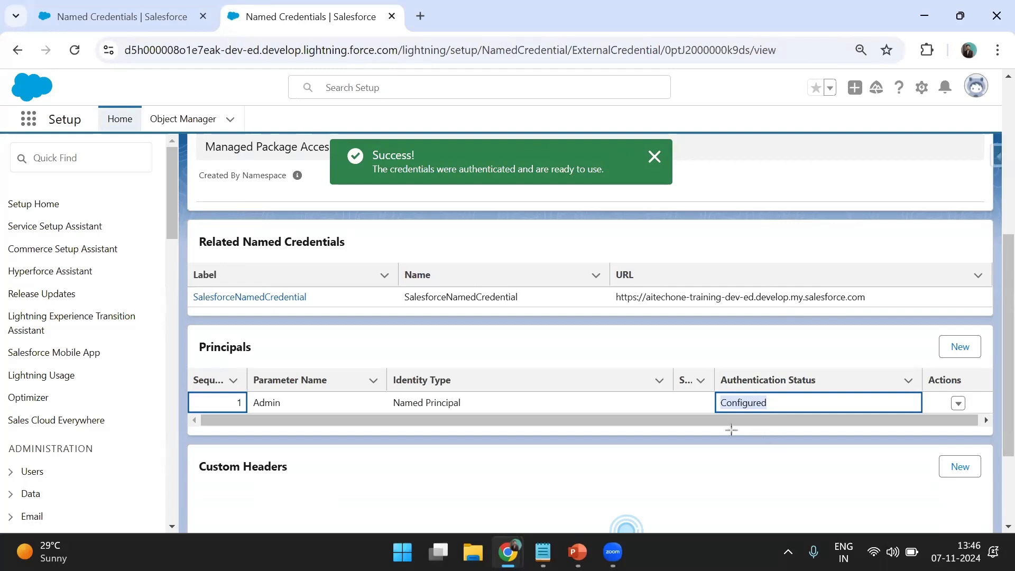
{"action": "left_click_drag", "start_coordinate": [710, 386], "coordinate": [780, 420]}
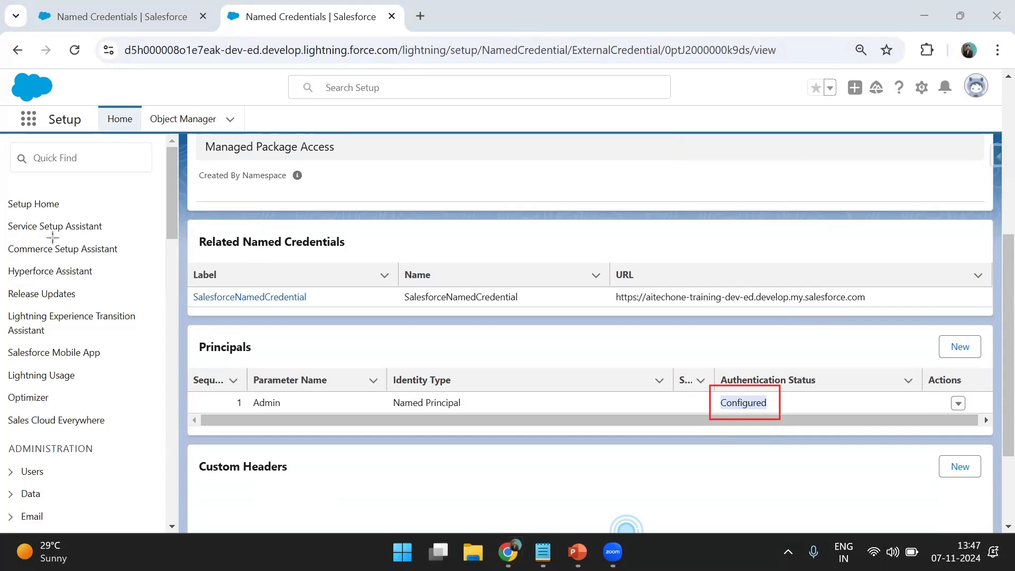
{"action": "left_click", "coordinate": [714, 354]}
{"action": "left_click_drag", "start_coordinate": [721, 404], "coordinate": [731, 406]}
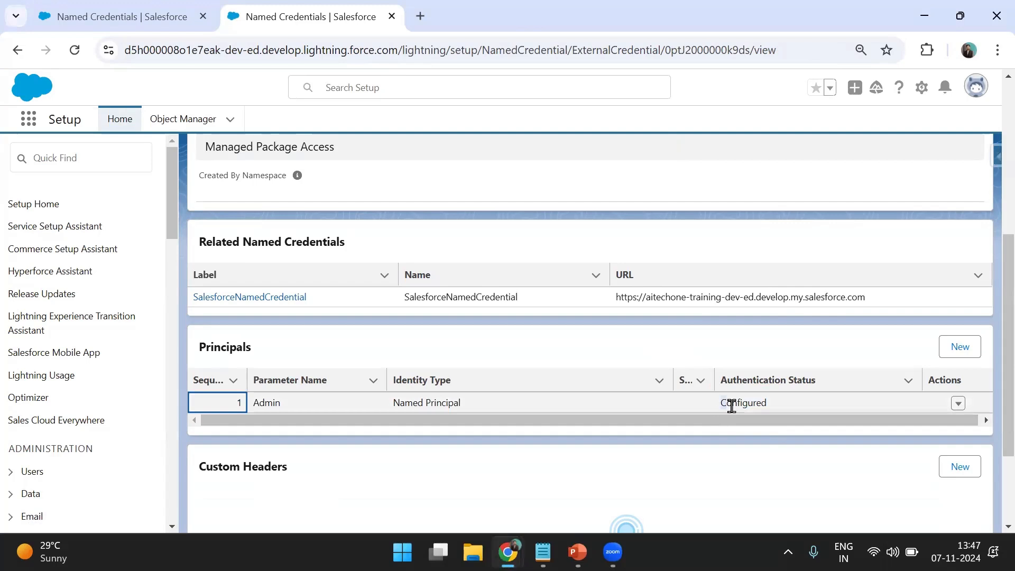
{"action": "left_click", "coordinate": [751, 469]}
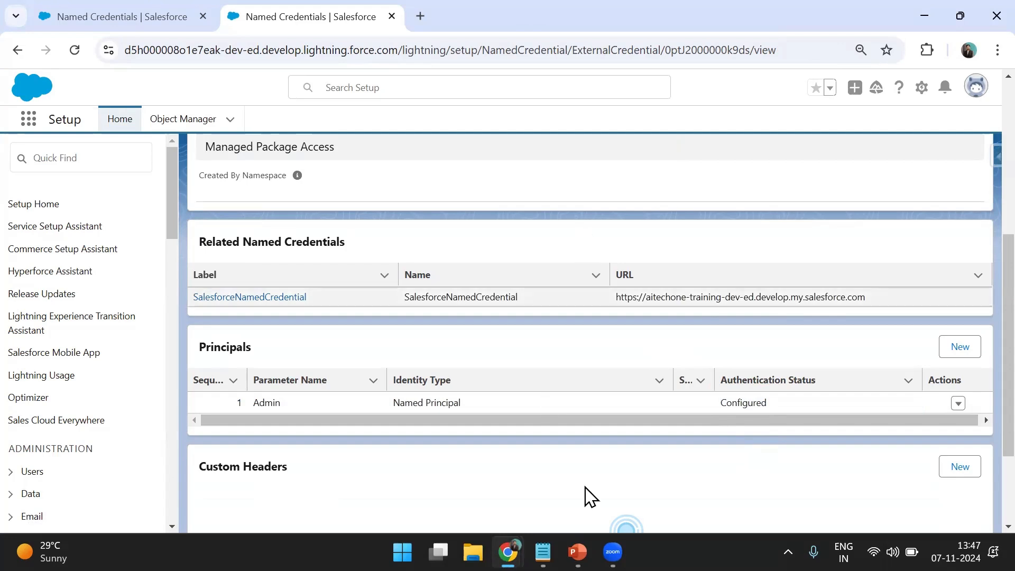
{"action": "mouse_move", "coordinate": [578, 552]}
{"action": "left_click", "coordinate": [613, 490]}
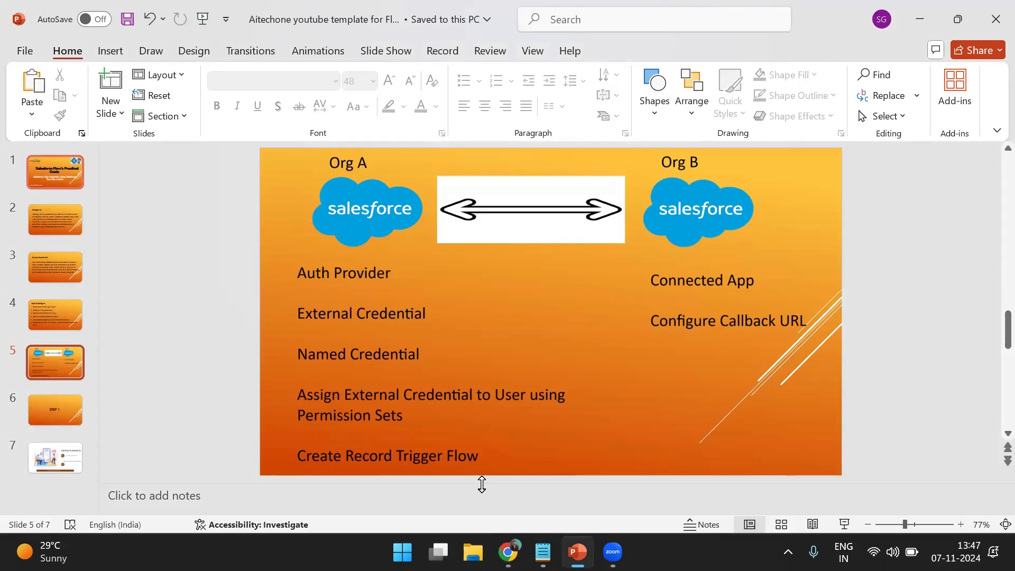
{"action": "key", "text": "alt+Tab"}
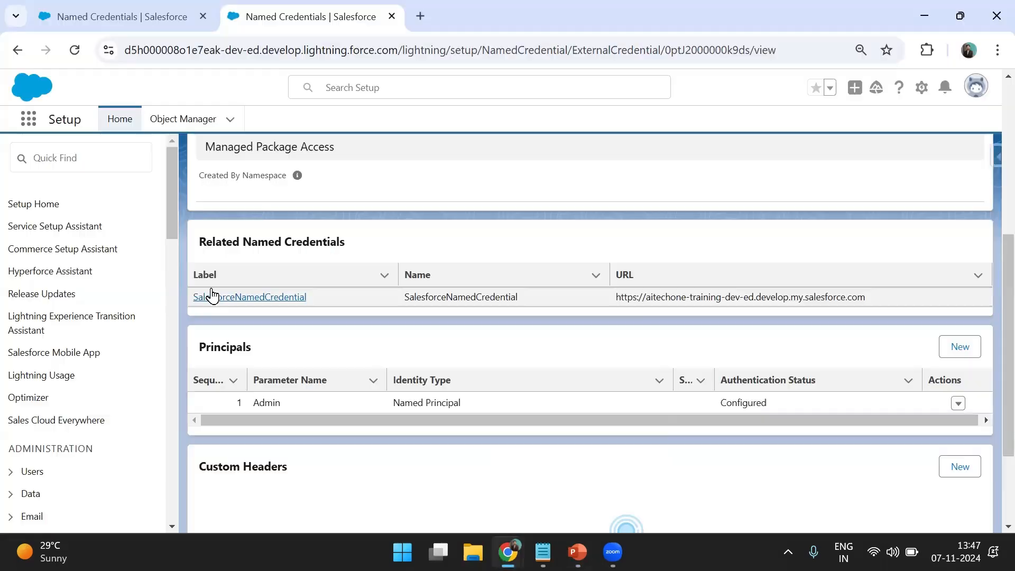
{"action": "left_click", "coordinate": [79, 158]}
From the Flows setup page, create a new Record-Triggered Flow starting from scratch
{"action": "type", "text": "Flow"}
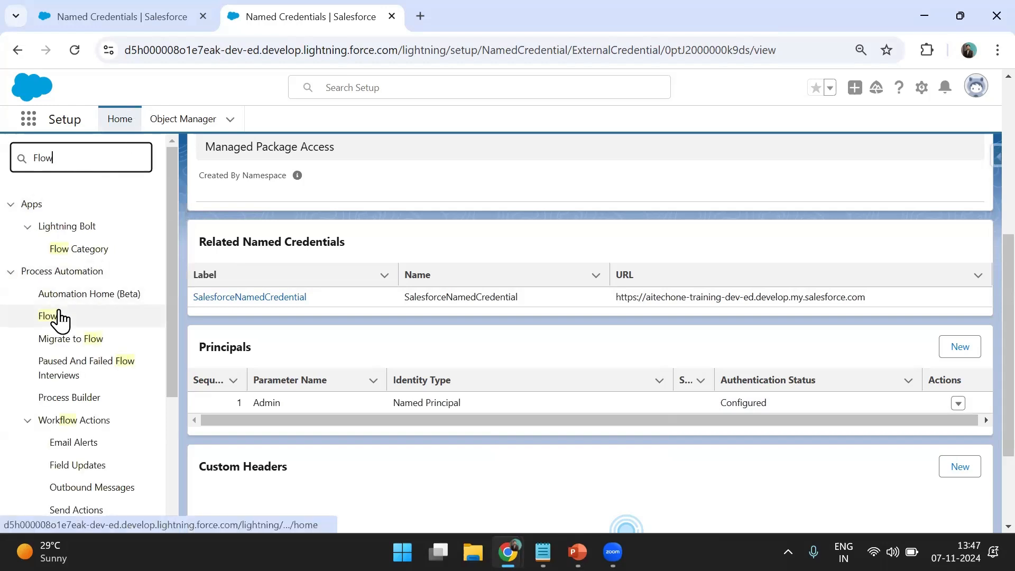
{"action": "left_click", "coordinate": [59, 317]}
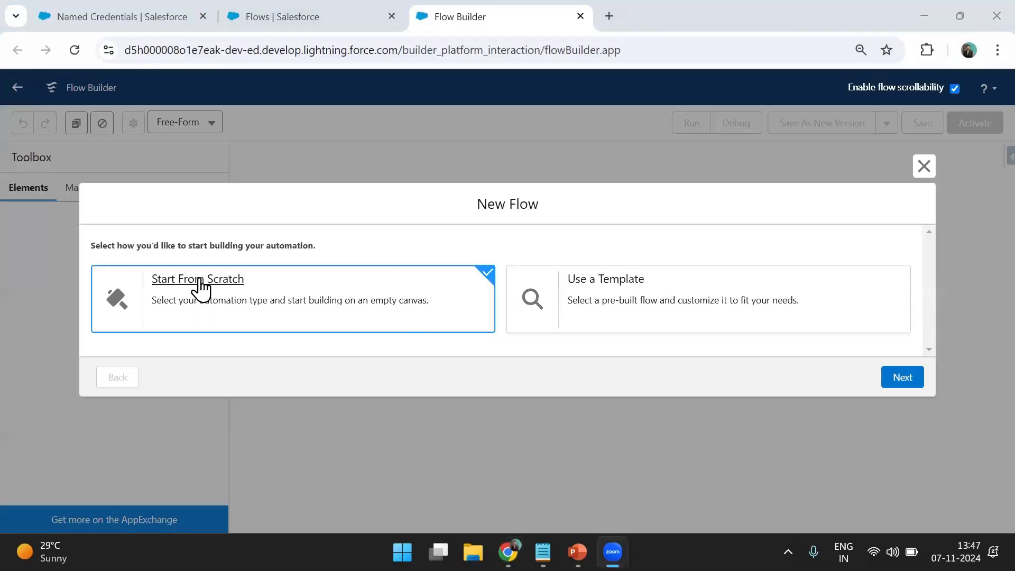
{"action": "left_click", "coordinate": [902, 379]}
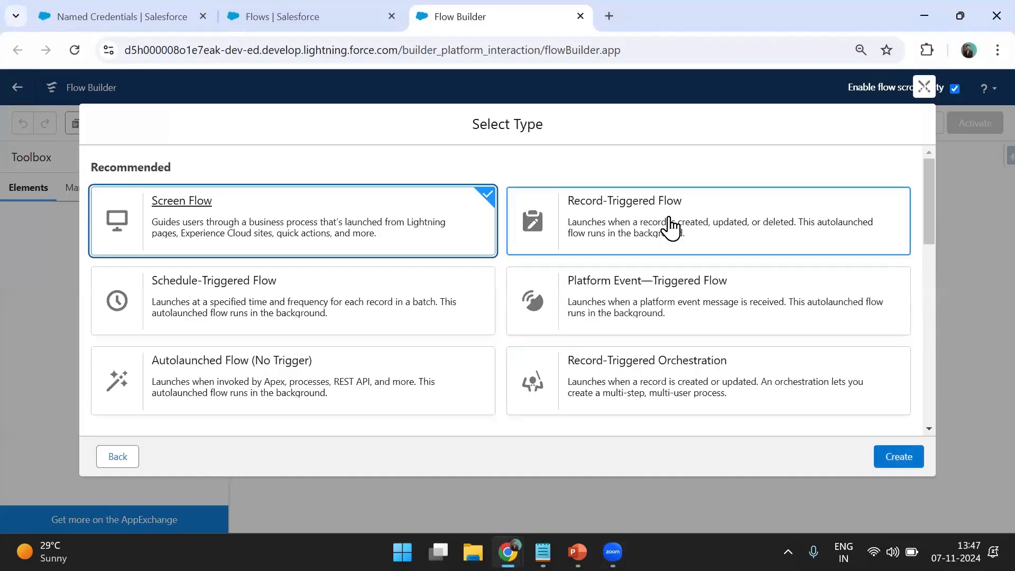
{"action": "left_click", "coordinate": [629, 221]}
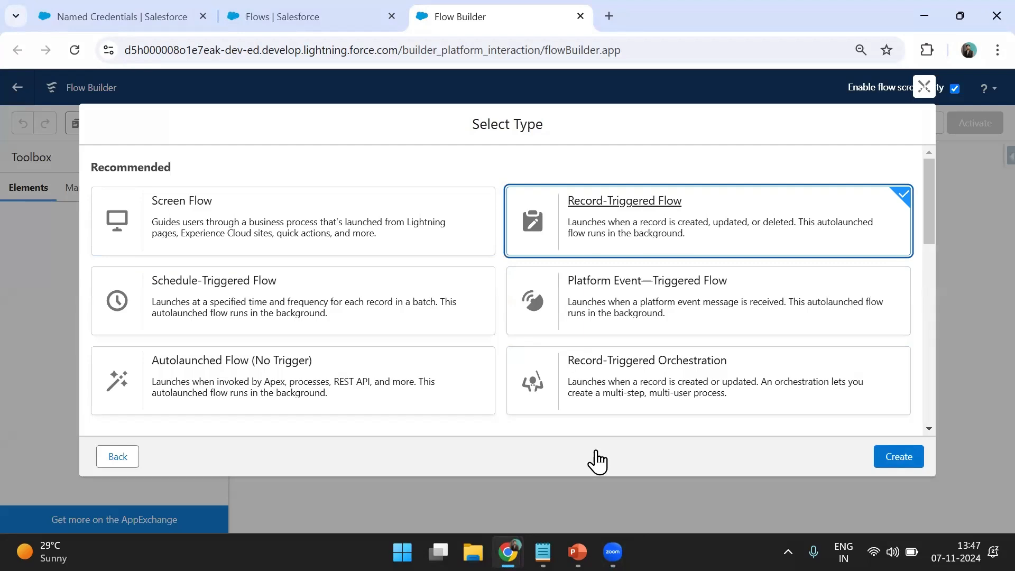
{"action": "mouse_move", "coordinate": [613, 552]}
{"action": "left_click", "coordinate": [908, 458]}
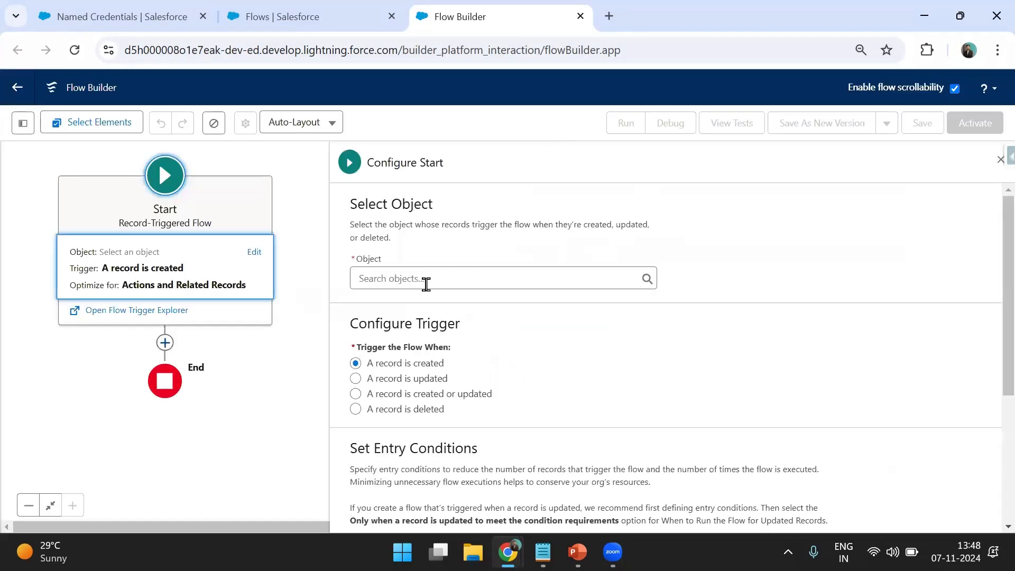
Set Account as the triggering object and include a Run Asynchronously path in the Start element
{"action": "left_click", "coordinate": [421, 284]}
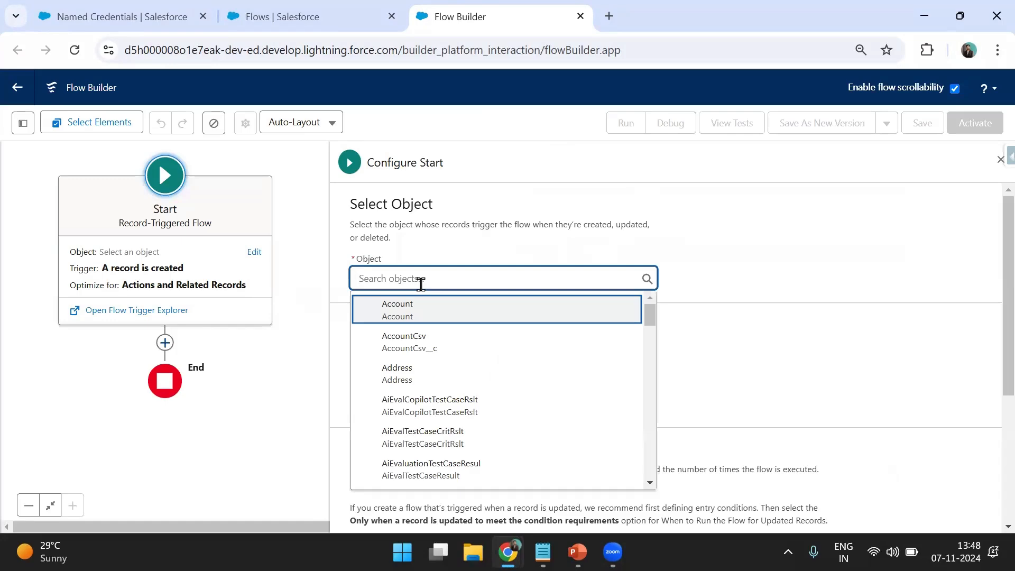
{"action": "type", "text": "Account"}
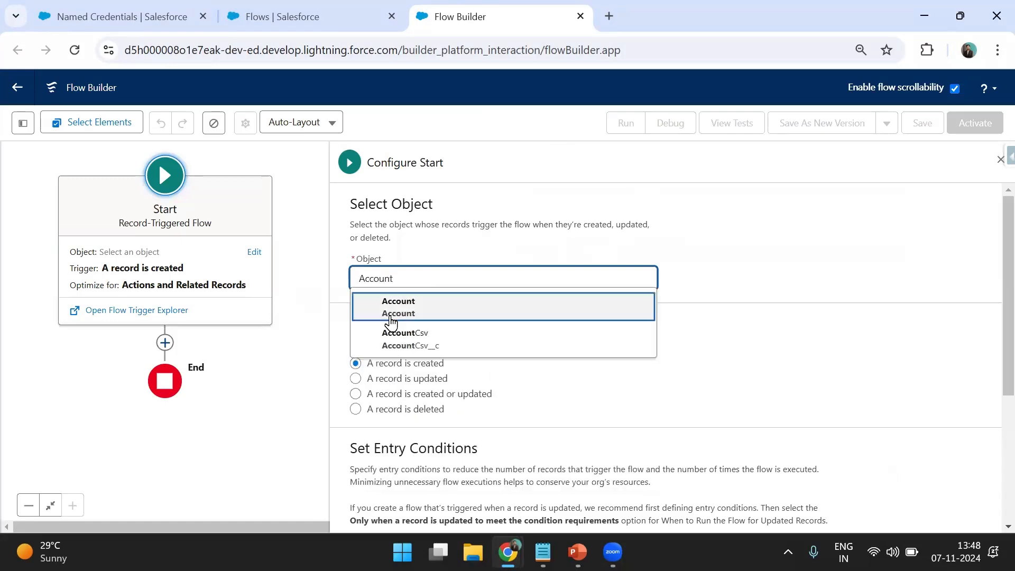
{"action": "left_click", "coordinate": [423, 297]}
{"action": "scroll", "coordinate": [655, 301], "scroll_direction": "down", "scroll_amount": 3}
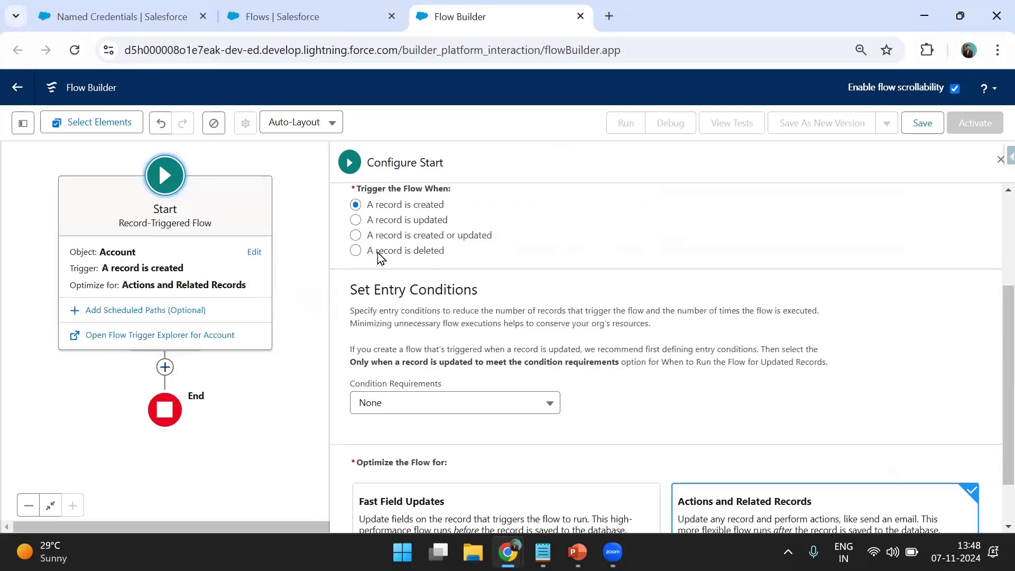
{"action": "scroll", "coordinate": [379, 258], "scroll_direction": "down", "scroll_amount": 1}
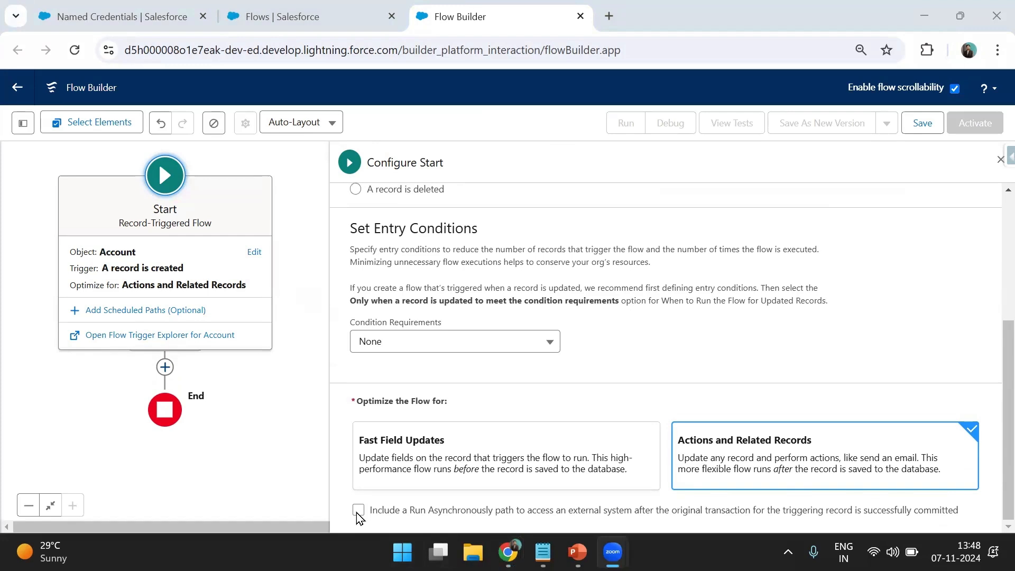
{"action": "left_click_drag", "start_coordinate": [378, 514], "coordinate": [961, 523]}
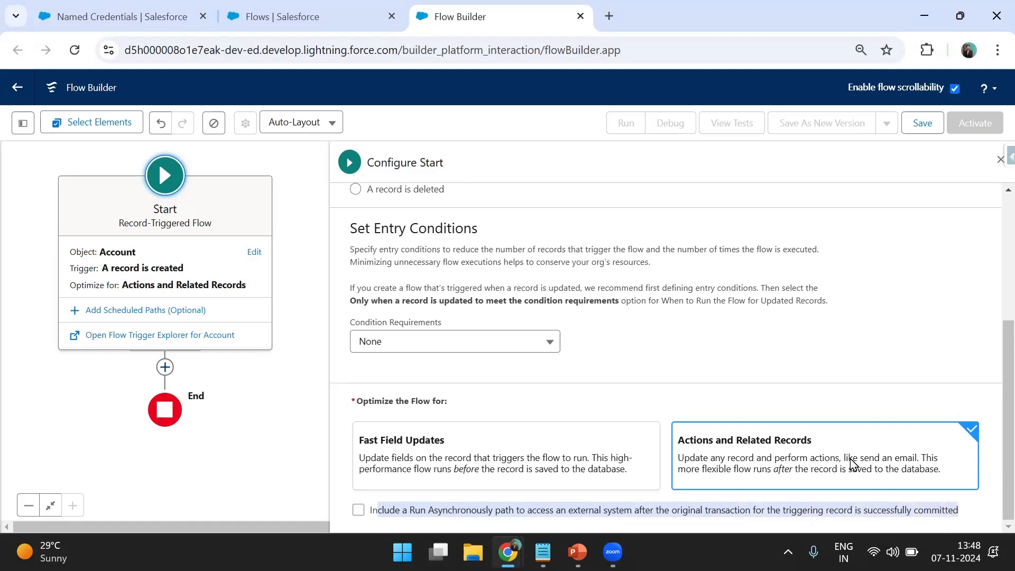
{"action": "left_click", "coordinate": [359, 511]}
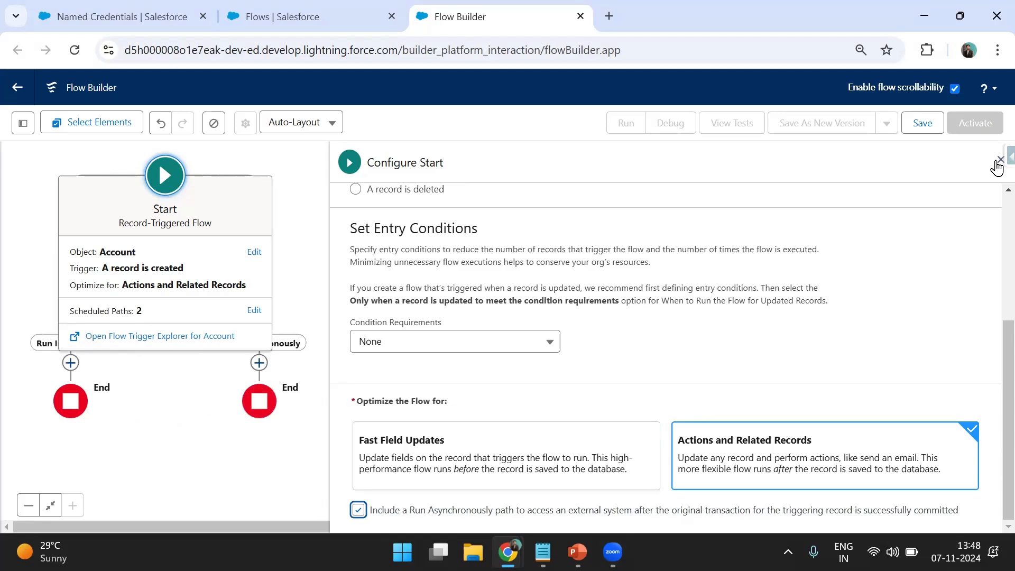
{"action": "left_click", "coordinate": [1000, 159]}
{"action": "left_click", "coordinate": [180, 300]}
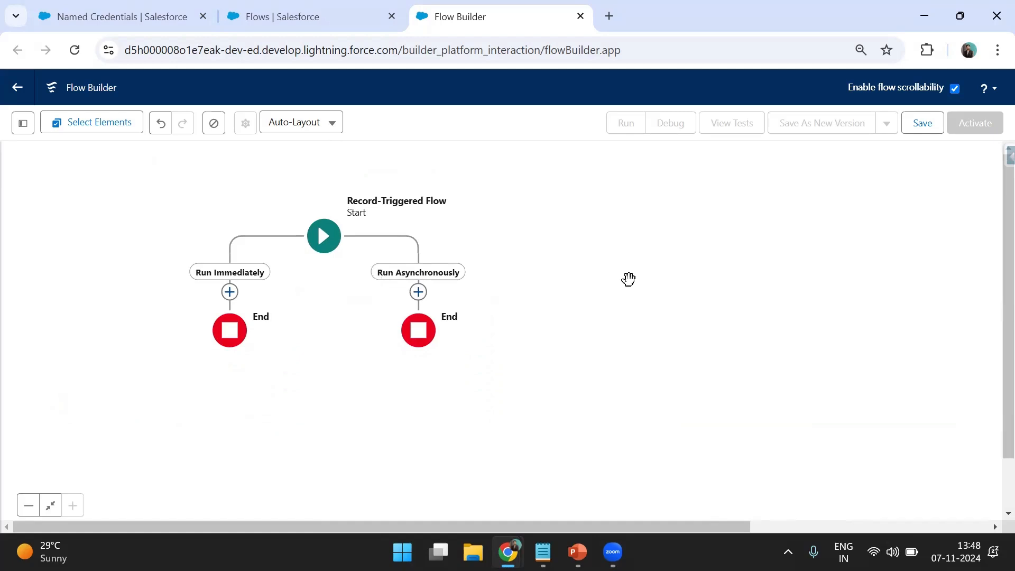
Add an Action under the Run Asynchronously path and choose Create HTTP Callout
{"action": "left_click_drag", "start_coordinate": [544, 292], "coordinate": [505, 261]}
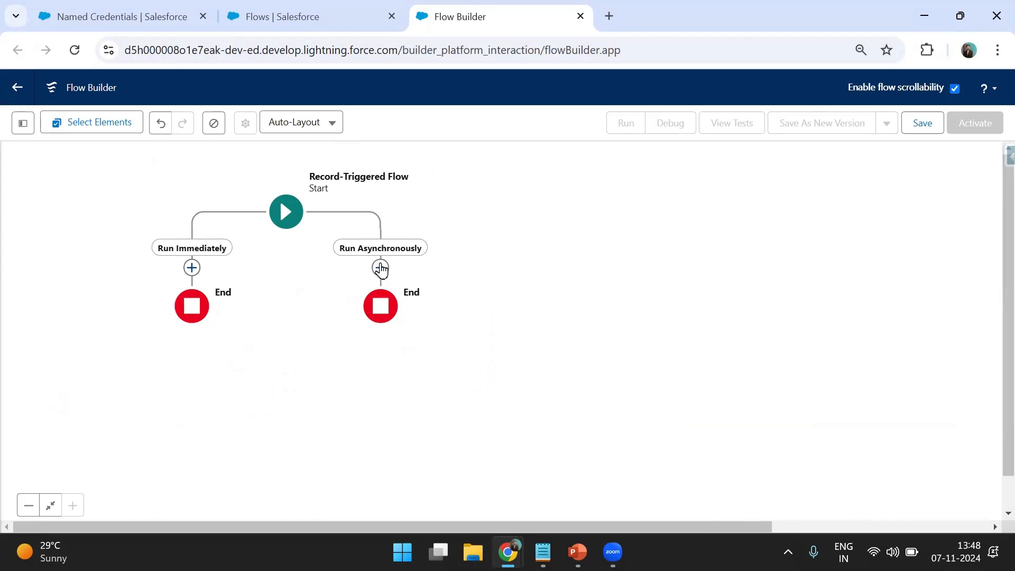
{"action": "left_click", "coordinate": [380, 270]}
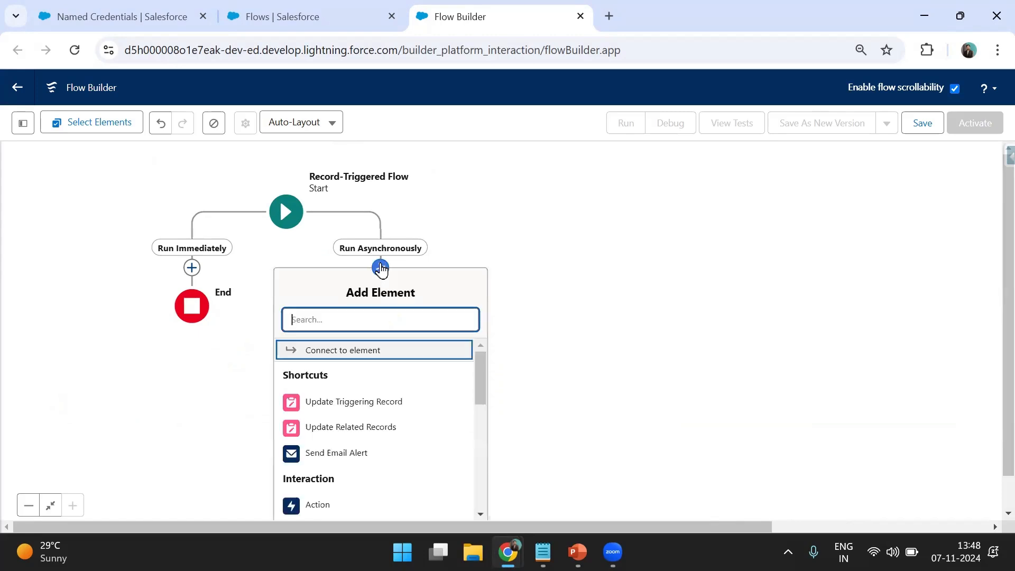
{"action": "left_click", "coordinate": [326, 512]}
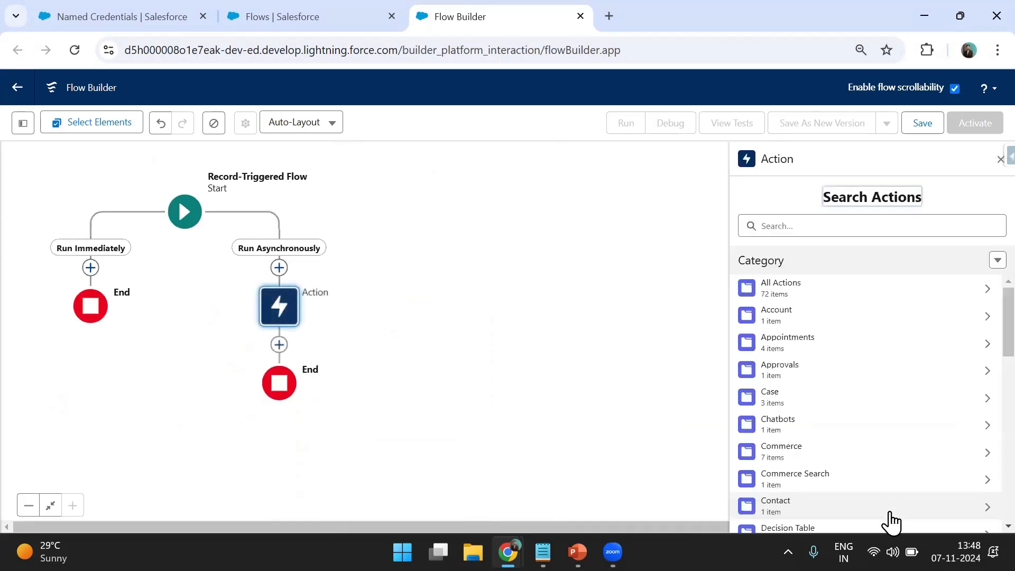
{"action": "left_click", "coordinate": [873, 517]}
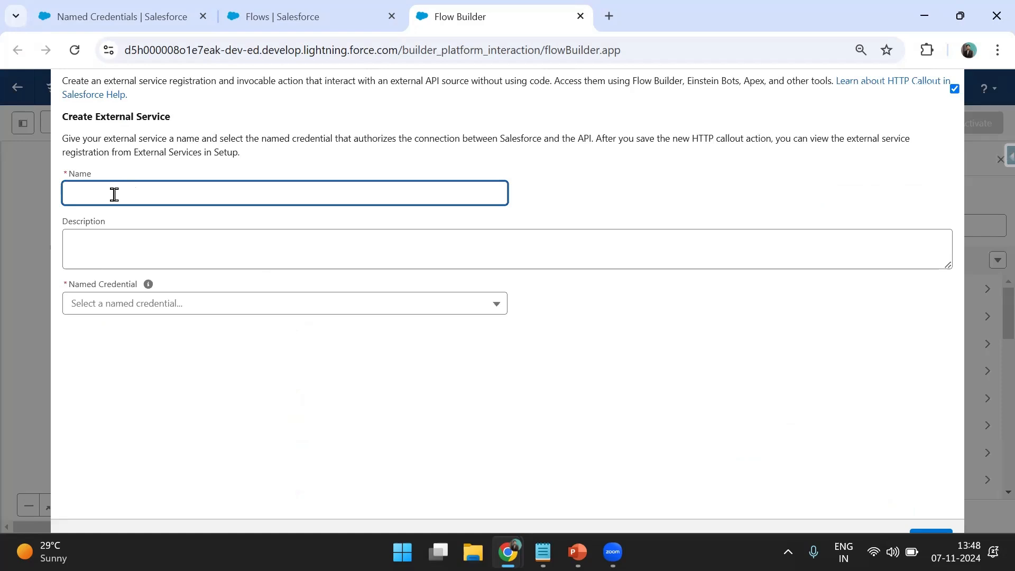
Name the external service CreateAccountonOrgB, select SalesforceNamedCredential, and continue to the invocable action
{"action": "type", "text": "Create Acc"}
{"action": "key", "text": "BackSpace"}
{"action": "key", "text": "BackSpace"}
{"action": "type", "text": "AccountonOrgB"}
{"action": "left_click", "coordinate": [163, 307]}
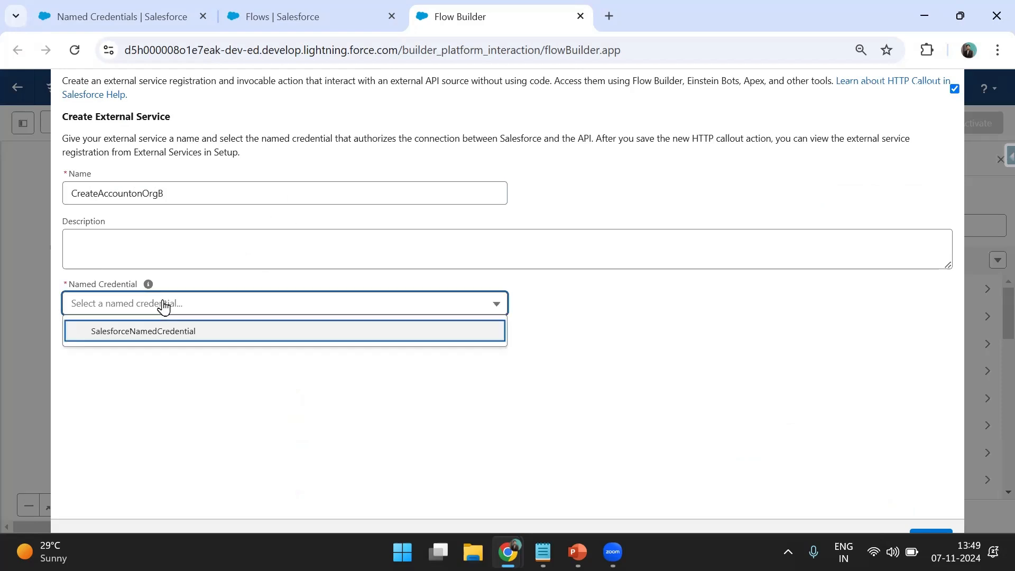
{"action": "left_click", "coordinate": [152, 332]}
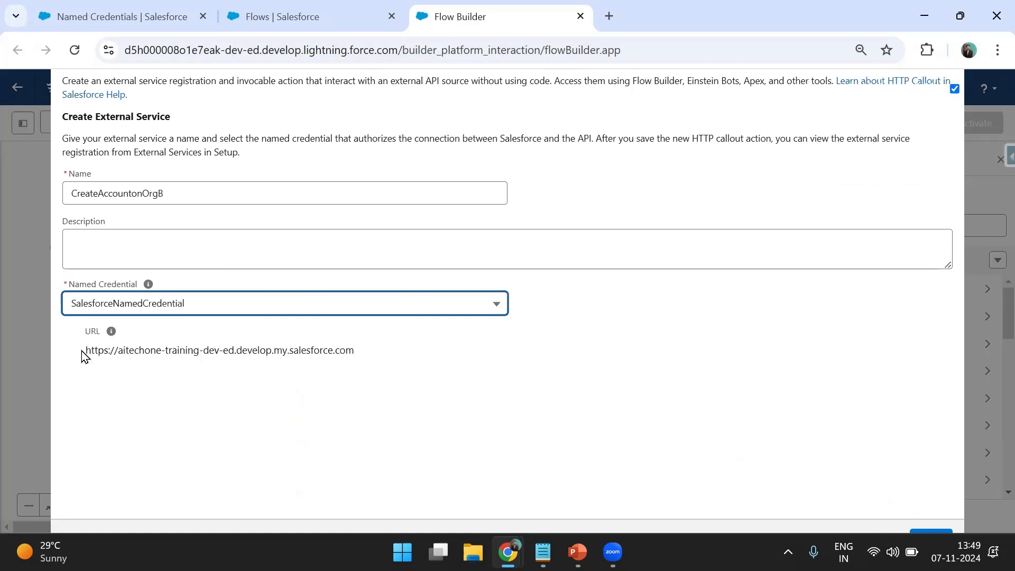
{"action": "left_click_drag", "start_coordinate": [83, 356], "coordinate": [360, 356]}
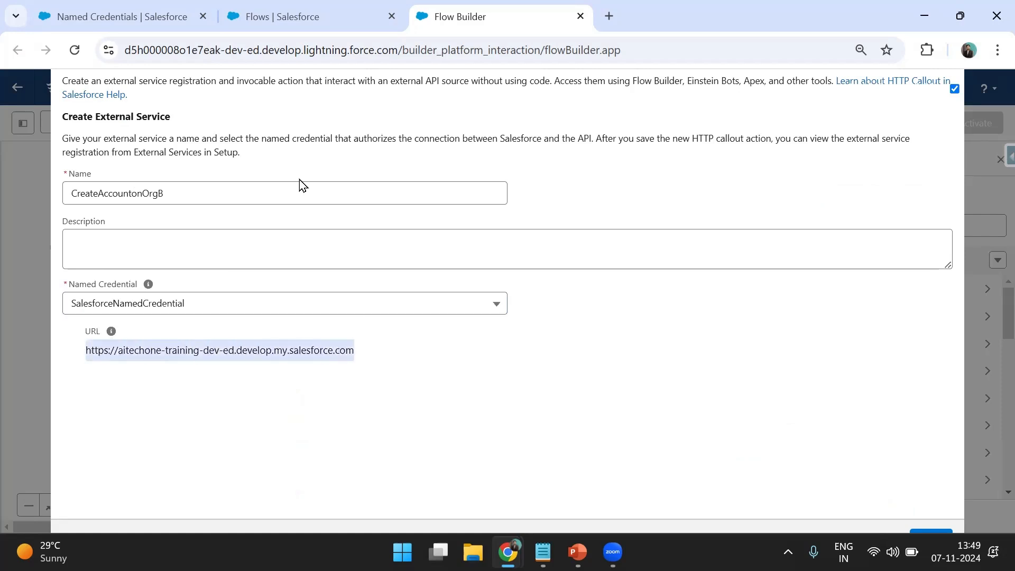
{"action": "left_click", "coordinate": [884, 445]}
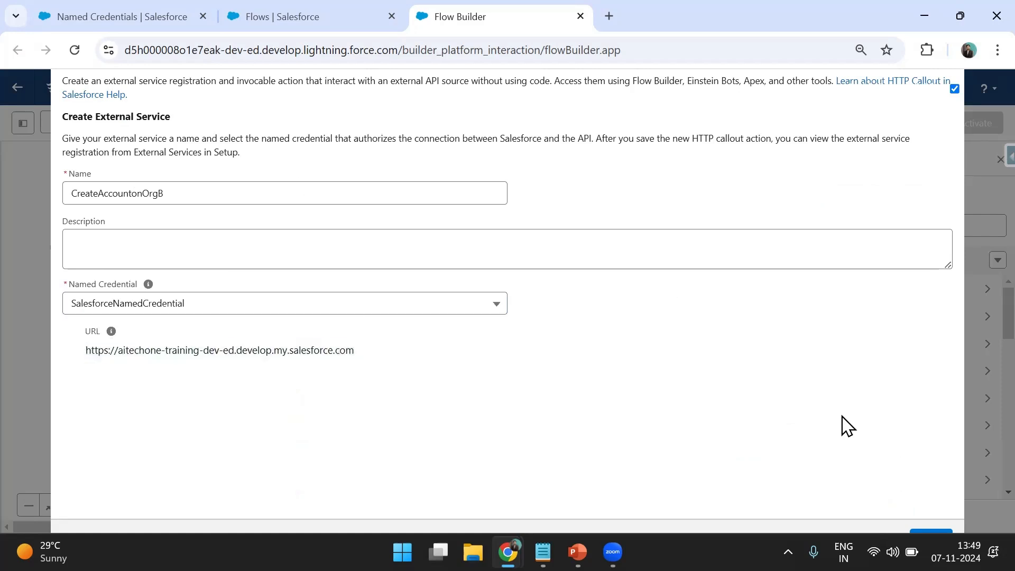
{"action": "key", "text": "ctrl+minus"}
{"action": "left_click", "coordinate": [884, 513]}
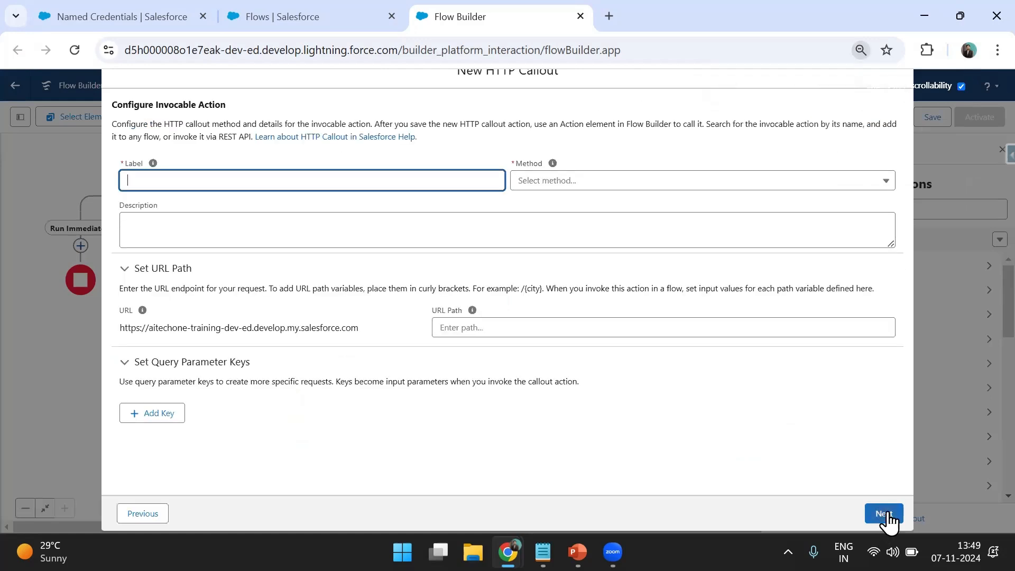
Label the invocable action AddAccountToOrgB and set its HTTP method to POST
{"action": "type", "text": "AddAccount"}
{"action": "type", "text": "ToOrgB"}
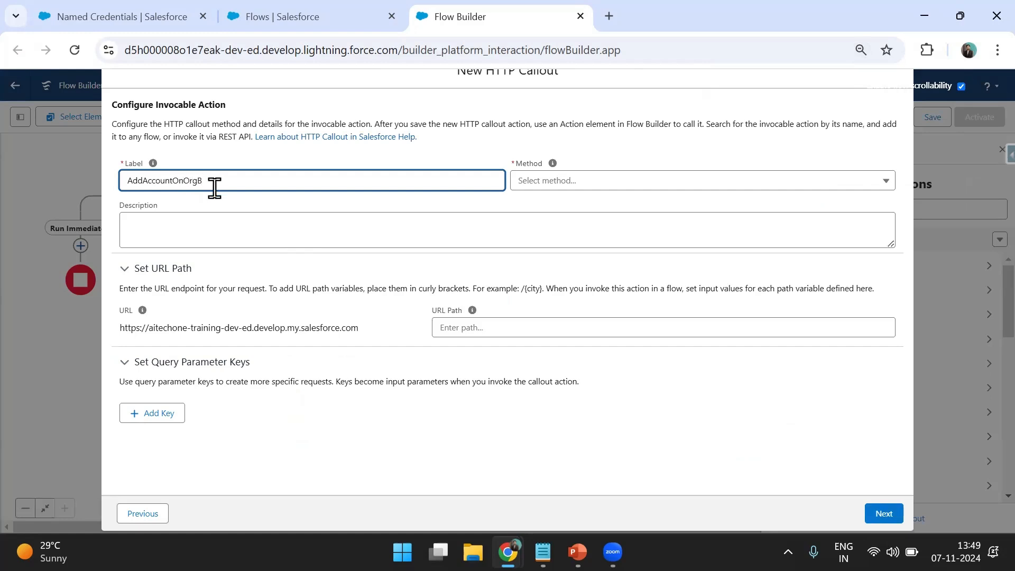
{"action": "left_click", "coordinate": [588, 182]}
{"action": "left_click", "coordinate": [553, 233]}
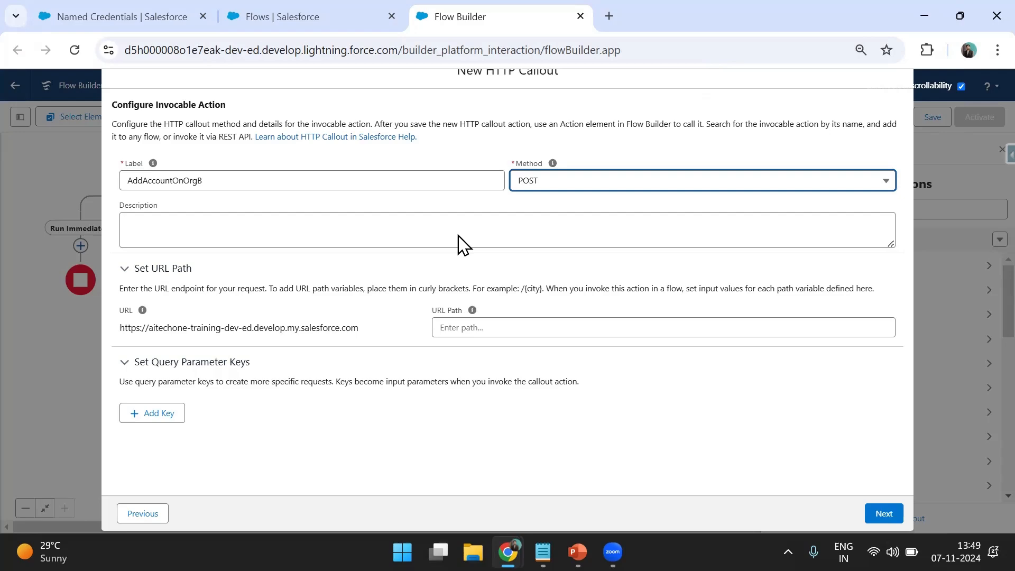
In a new tab, search the web for the REST API Developer Guide and open it
{"action": "left_click", "coordinate": [609, 17]}
{"action": "type", "text": "R"}
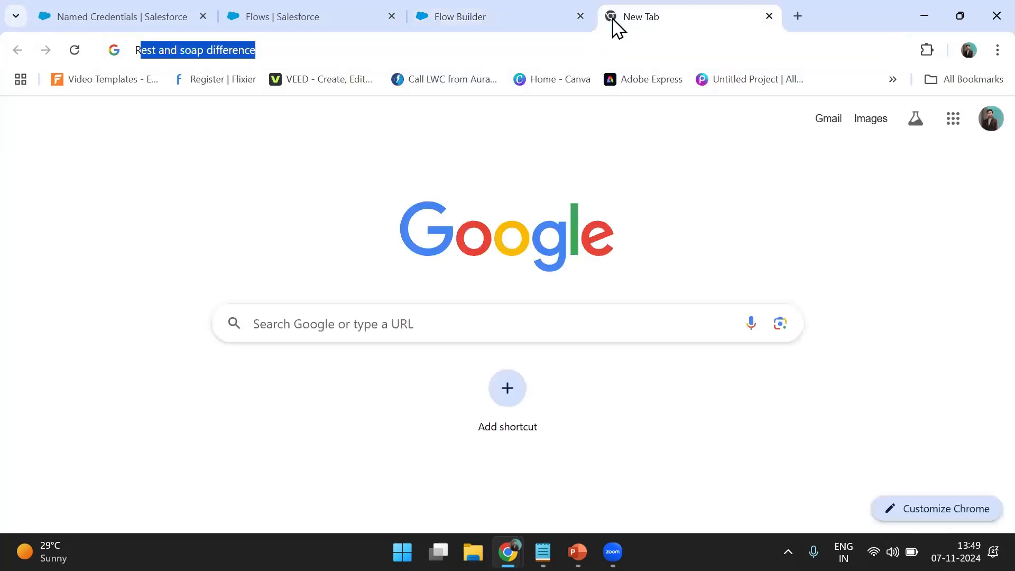
{"action": "type", "text": "est APi Guide"}
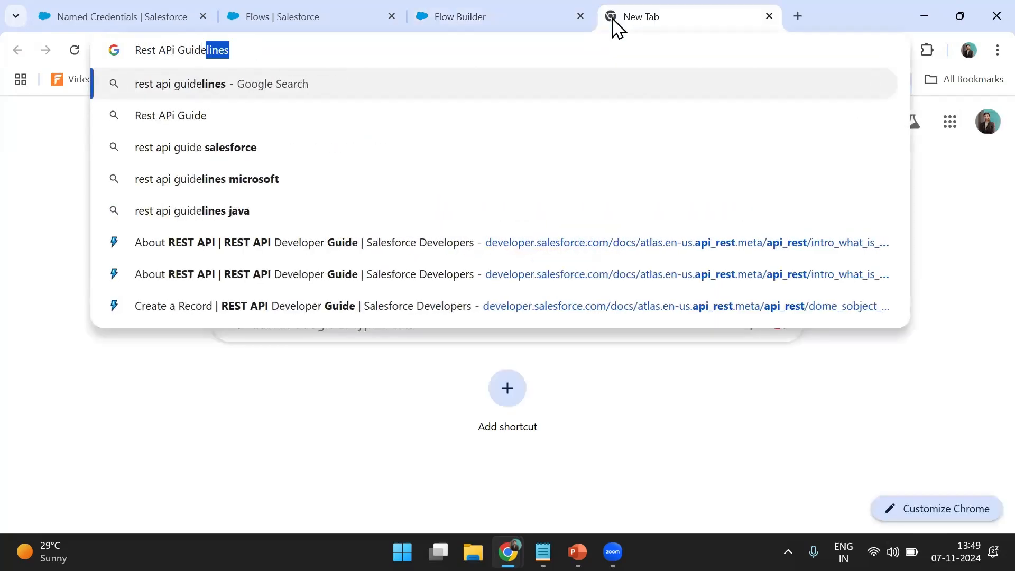
{"action": "key", "text": "Return"}
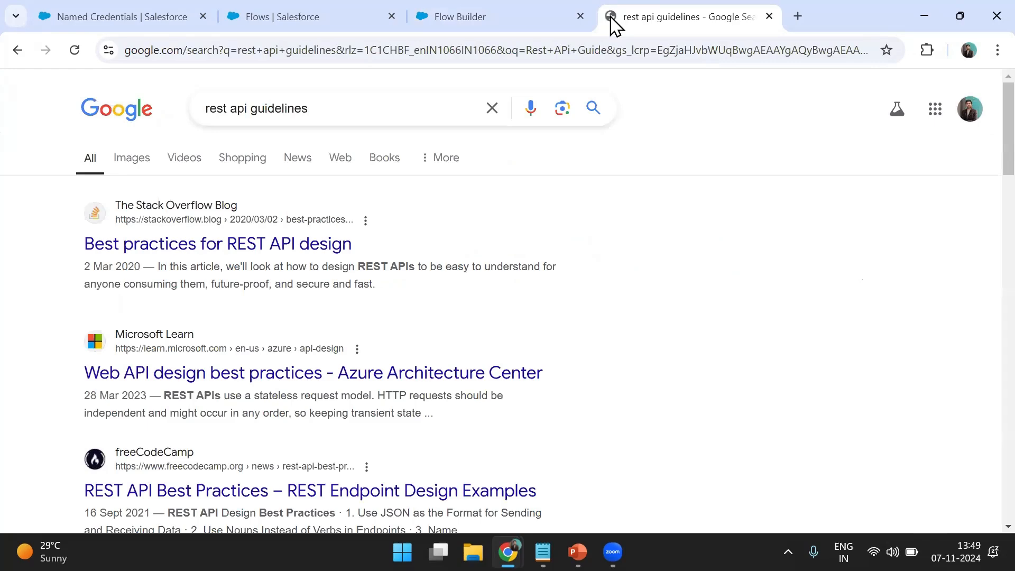
{"action": "left_click", "coordinate": [328, 108]}
{"action": "key", "text": "BackSpace"}
{"action": "key", "text": "BackSpace"}
{"action": "key", "text": "BackSpace"}
{"action": "key", "text": "BackSpace"}
{"action": "key", "text": "BackSpace"}
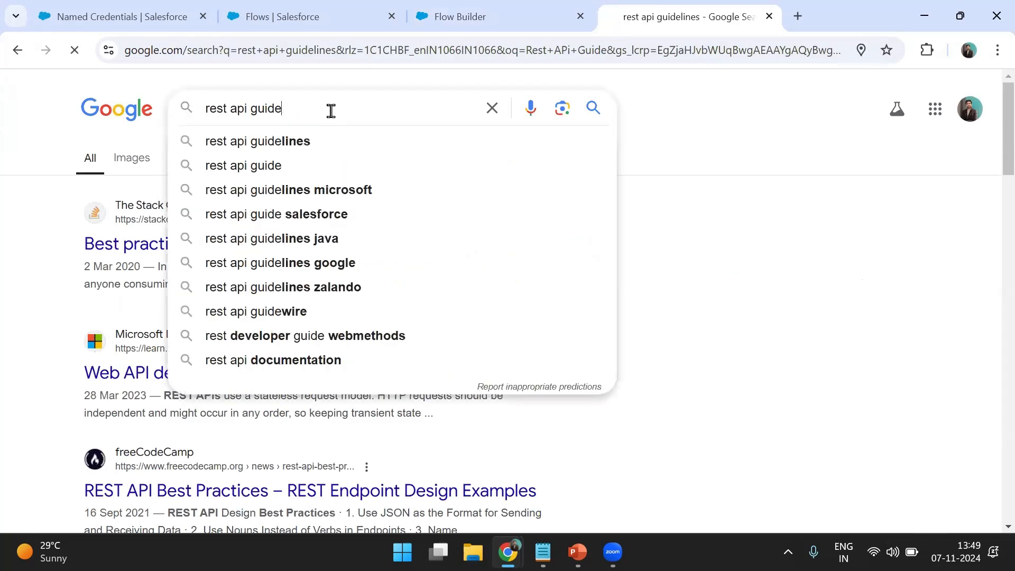
{"action": "key", "text": "Return"}
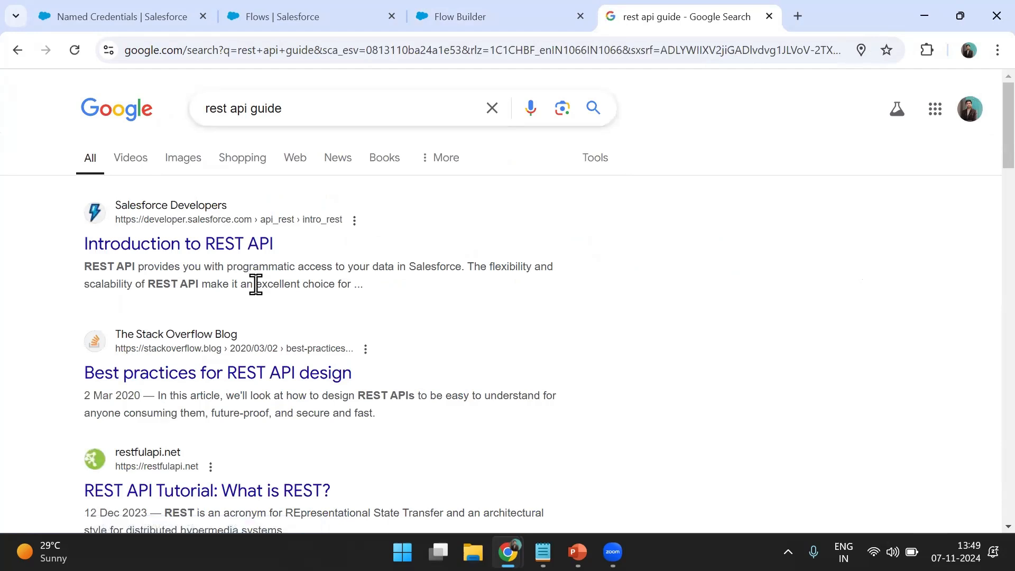
{"action": "left_click", "coordinate": [306, 104]}
{"action": "key", "text": "BackSpace"}
{"action": "key", "text": "BackSpace"}
{"action": "key", "text": "BackSpace"}
{"action": "key", "text": "BackSpace"}
{"action": "key", "text": "BackSpace"}
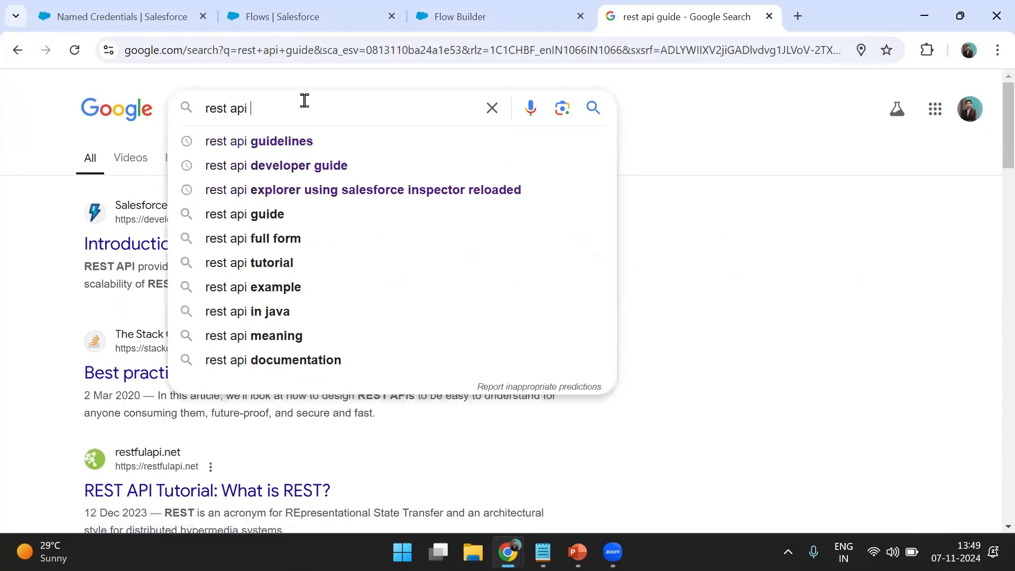
{"action": "type", "text": "Developer"}
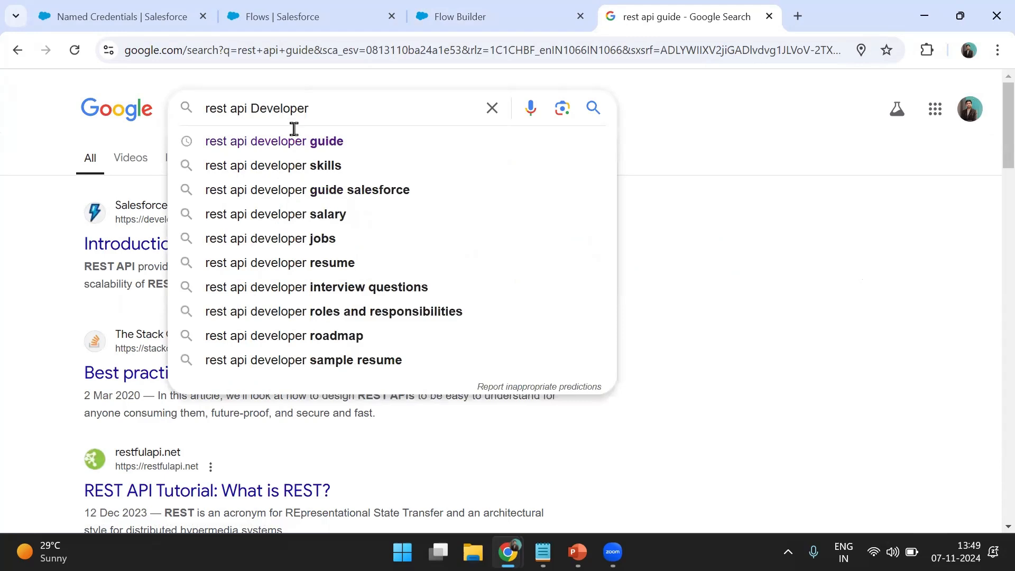
{"action": "left_click", "coordinate": [311, 143]}
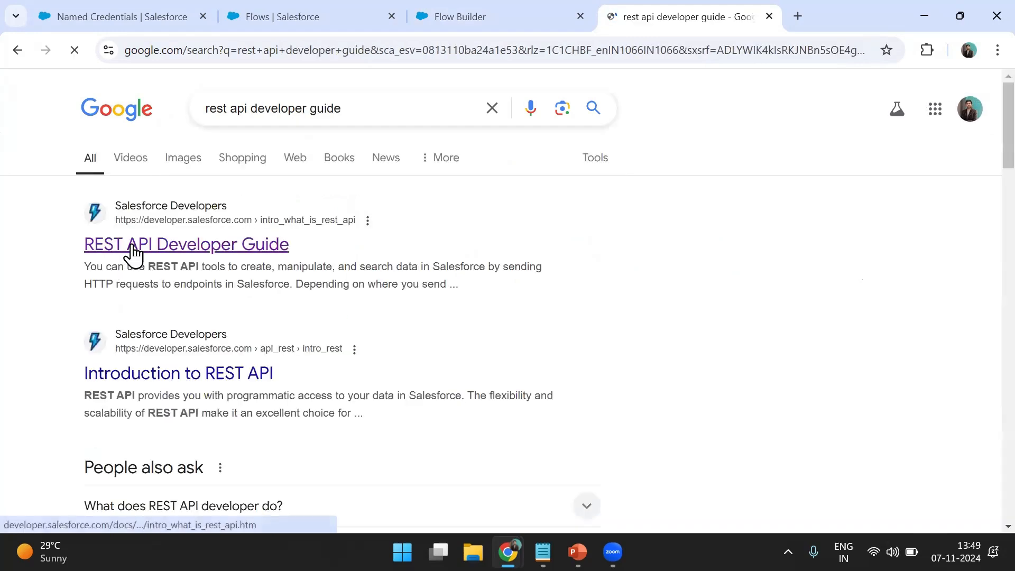
{"action": "left_click", "coordinate": [132, 255]}
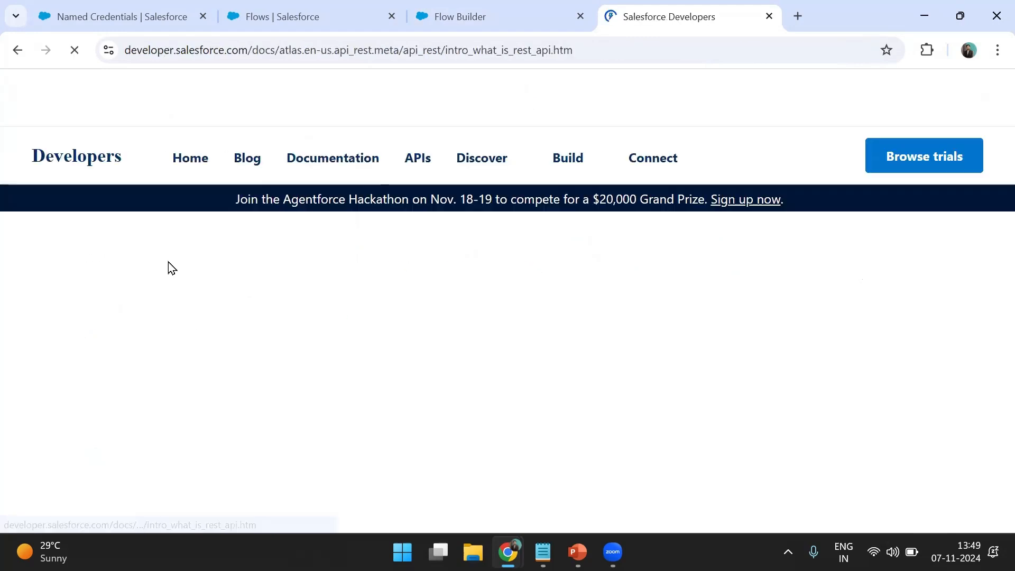
Find the guide's Create a Record article and select the Account endpoint path in its example
{"action": "left_click", "coordinate": [112, 276]}
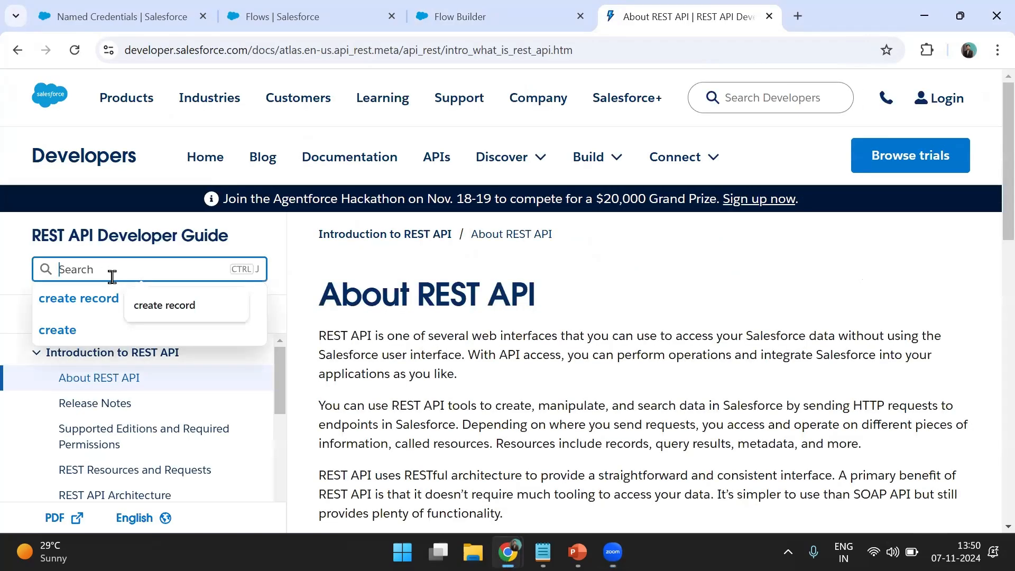
{"action": "type", "text": "Create Record"}
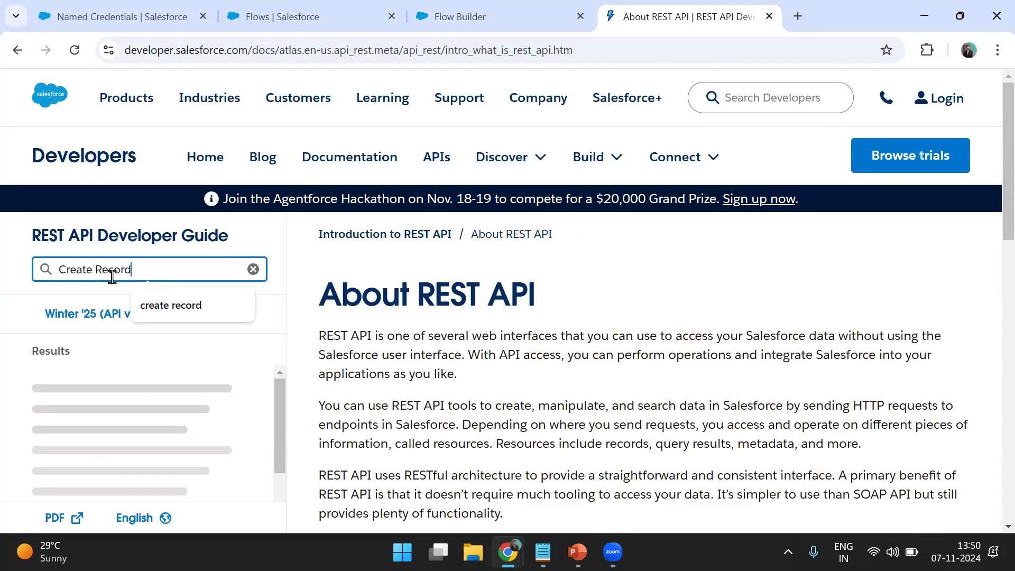
{"action": "left_click", "coordinate": [167, 305]}
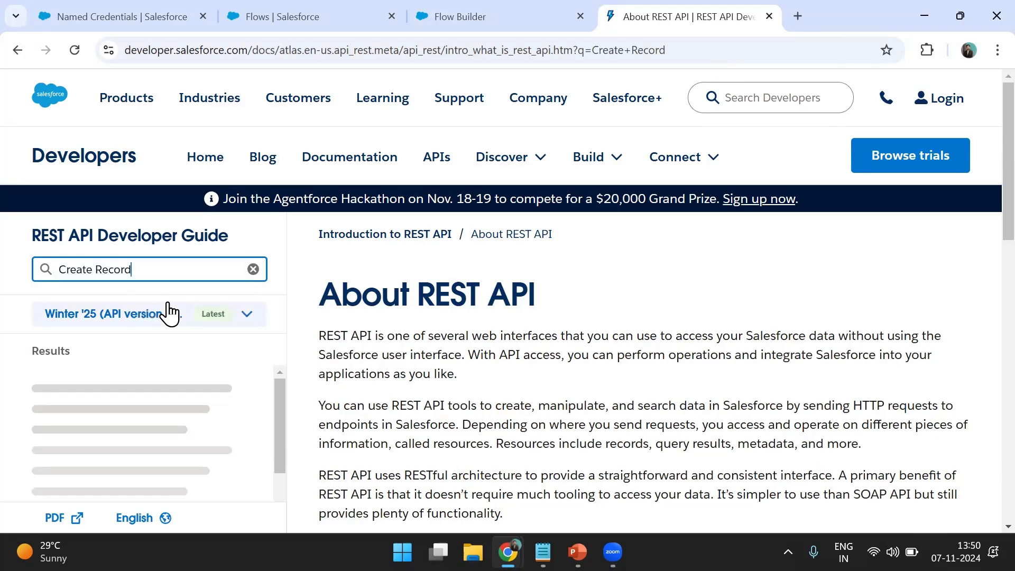
{"action": "left_click", "coordinate": [88, 392]}
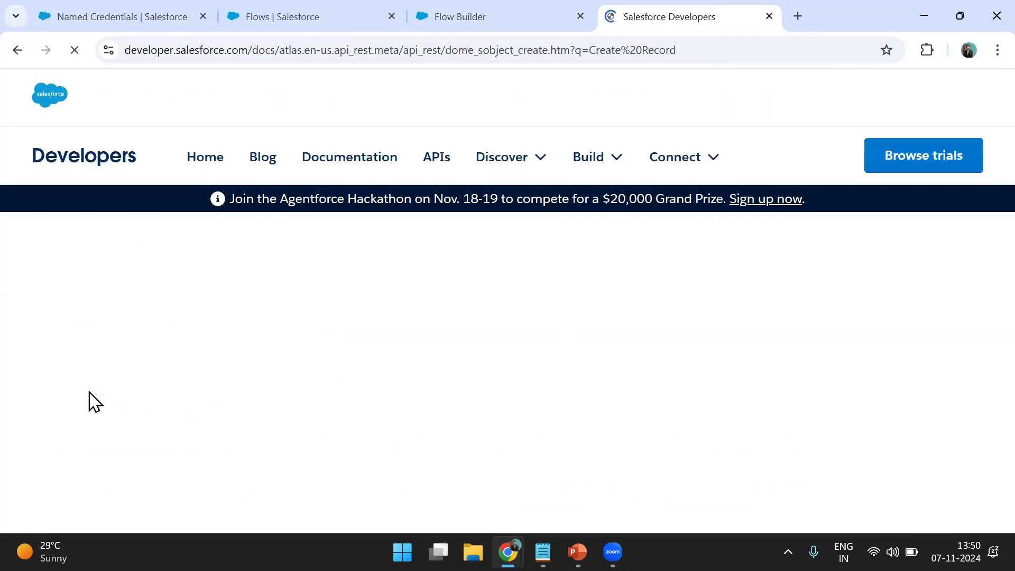
{"action": "scroll", "coordinate": [553, 312], "scroll_direction": "down", "scroll_amount": 5}
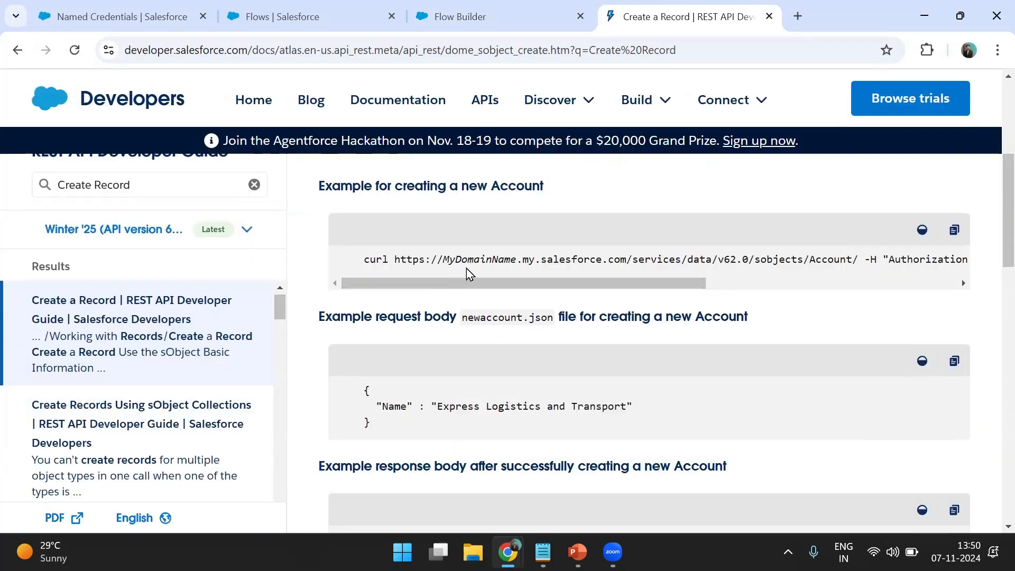
{"action": "left_click_drag", "start_coordinate": [632, 261], "coordinate": [865, 262]}
{"action": "key", "text": "ctrl+c"}
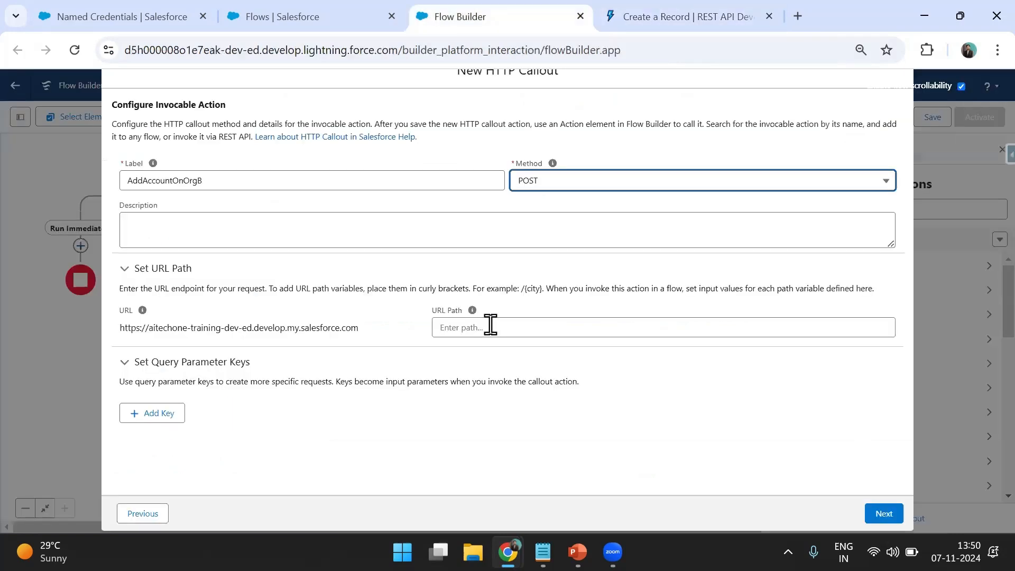
Paste /services/data/v62.0/sobjects/Account/ into the callout's URL Path field
{"action": "key", "text": "ctrl+shift+Tab"}
{"action": "left_click", "coordinate": [490, 325]}
{"action": "key", "text": "ctrl+v"}
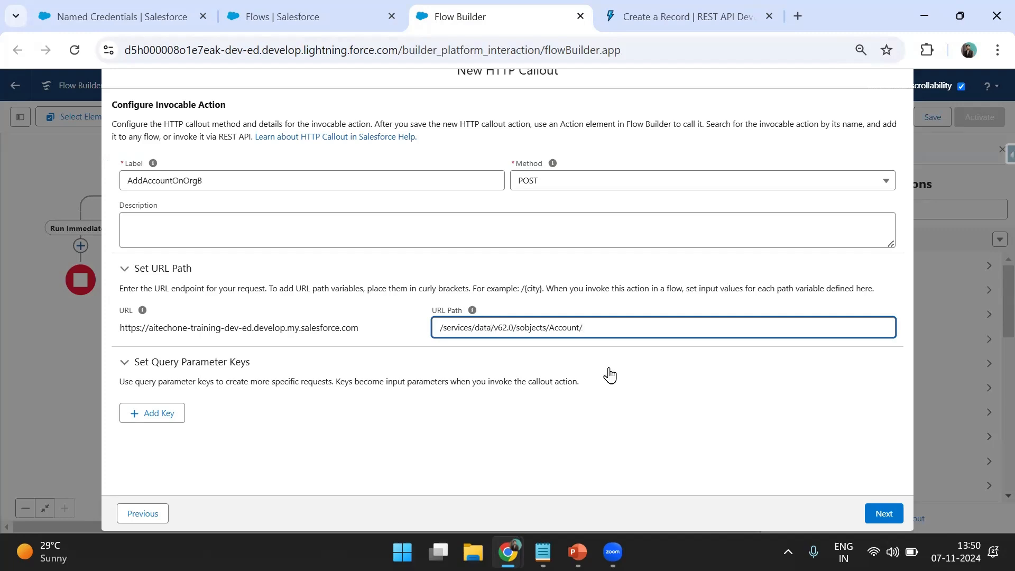
{"action": "left_click", "coordinate": [687, 440]}
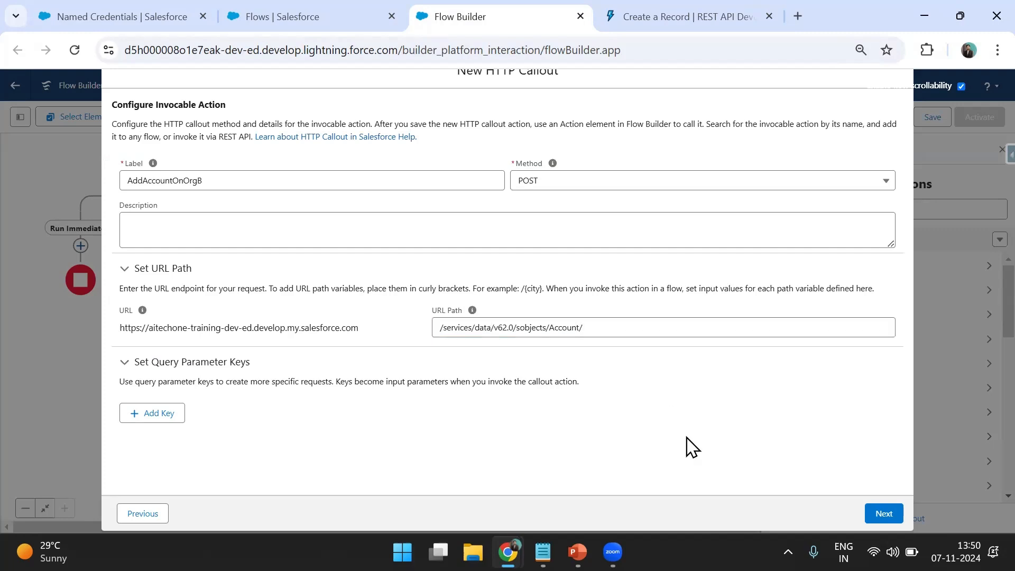
On the sample request step, enter the description 'Sample JSON to Create an Account'
{"action": "left_click", "coordinate": [885, 515]}
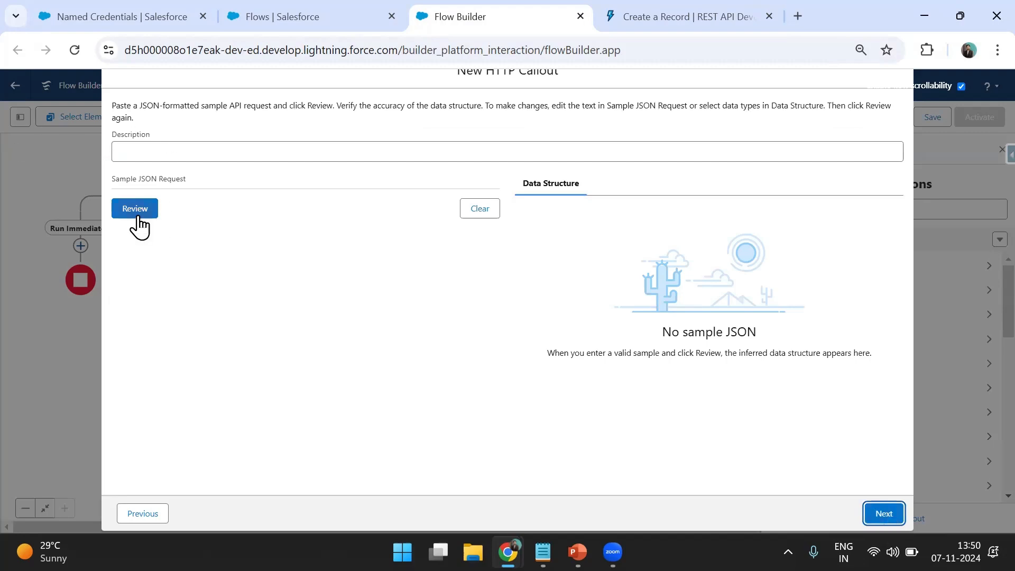
{"action": "left_click", "coordinate": [180, 293]}
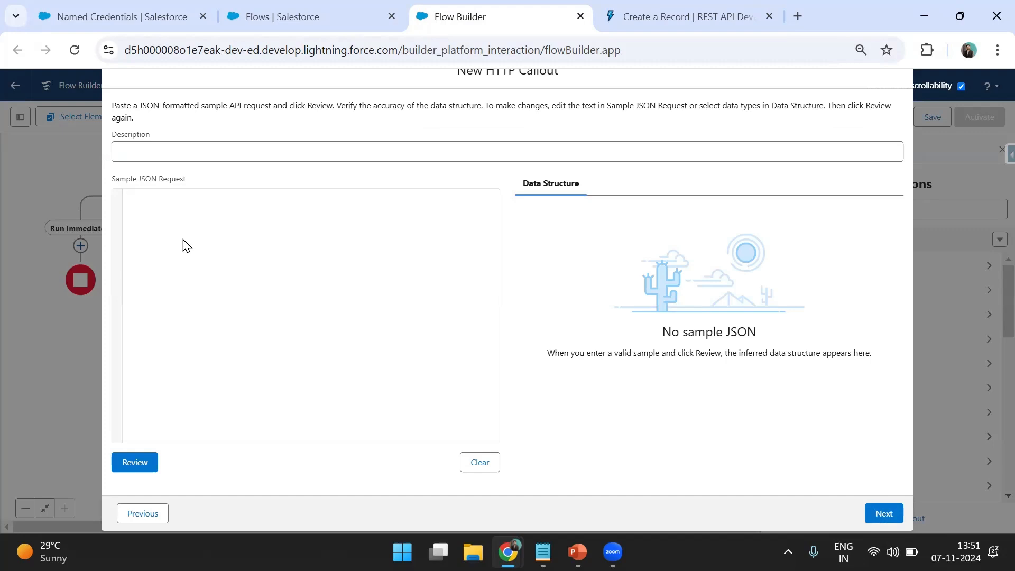
{"action": "left_click", "coordinate": [159, 152]}
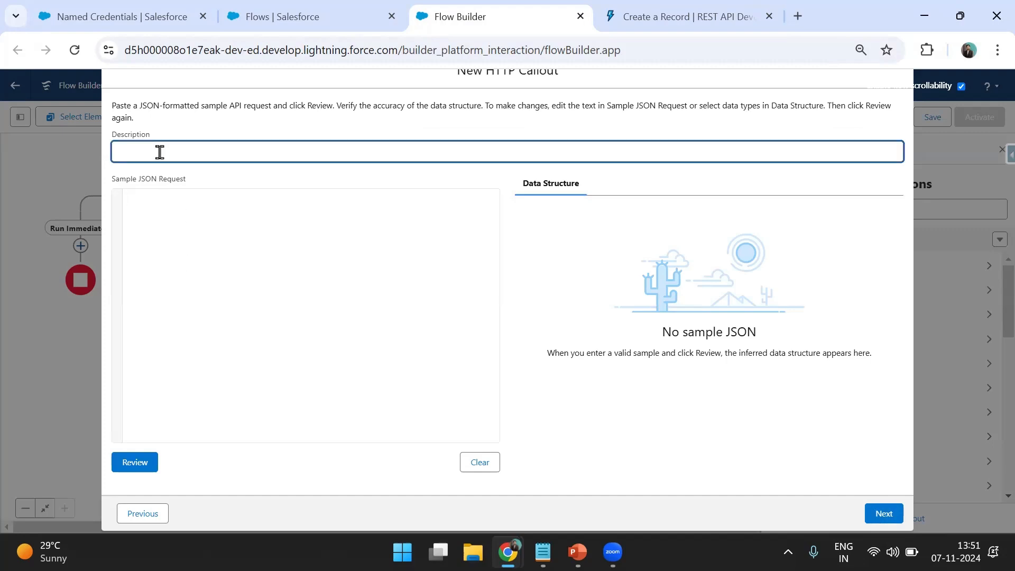
{"action": "type", "text": "Sample Jason"}
{"action": "key", "text": "BackSpace"}
{"action": "key", "text": "BackSpace"}
{"action": "key", "text": "BackSpace"}
{"action": "key", "text": "BackSpace"}
{"action": "type", "text": "SON "}
{"action": "type", "text": "to Pp"}
{"action": "type", "text": "Creat "}
{"action": "type", "text": "an Account"}
Paste the docs' example Account JSON, adding Phone 123456789 and Type Banking fields
{"action": "left_click", "coordinate": [659, 11]}
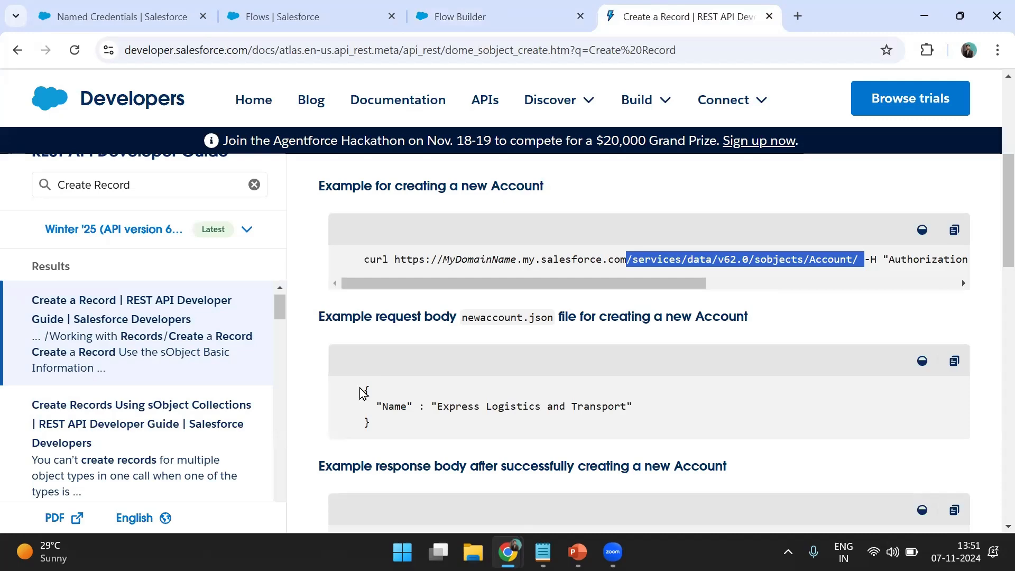
{"action": "left_click_drag", "start_coordinate": [364, 392], "coordinate": [381, 436]}
{"action": "key", "text": "ctrl+c"}
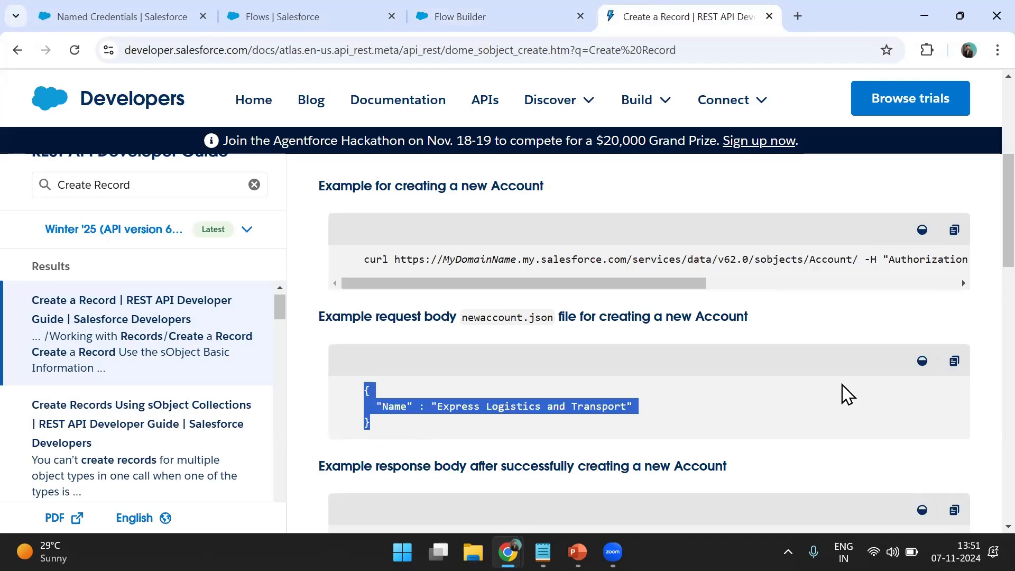
{"action": "left_click", "coordinate": [443, 10]}
{"action": "key", "text": "ctrl+v"}
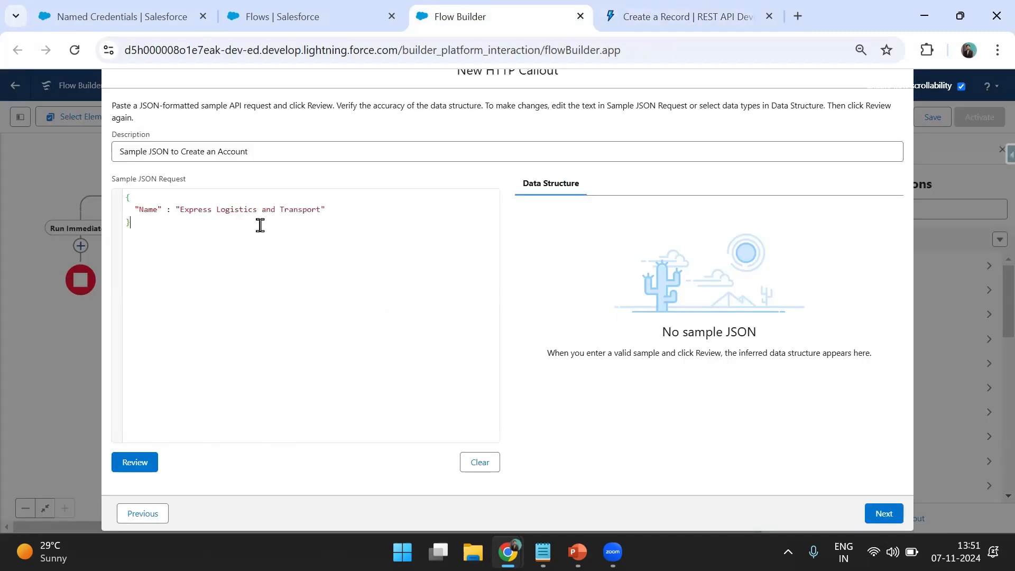
{"action": "left_click", "coordinate": [338, 205]}
{"action": "type", "text": ",   "}
{"action": "type", "text": "\"Phone\""}
{"action": "type", "text": ":\"1234"}
{"action": "type", "text": "56789\""}
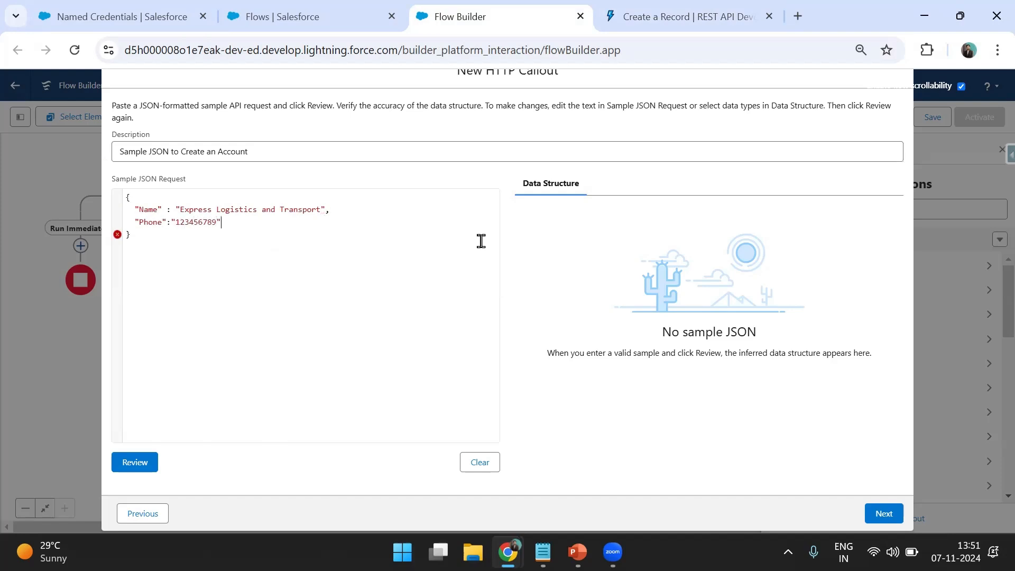
{"action": "type", "text": ","}
{"action": "key", "text": "Return"}
{"action": "type", "text": "\"Type:\"Test Accou"}
{"action": "key", "text": "BackSpace"}
{"action": "key", "text": "BackSpace"}
{"action": "key", "text": "BackSpace"}
{"action": "key", "text": "BackSpace"}
{"action": "key", "text": "BackSpace"}
{"action": "key", "text": "BackSpace"}
{"action": "key", "text": "BackSpace"}
{"action": "key", "text": "BackSpace"}
{"action": "key", "text": "BackSpace"}
{"action": "key", "text": "BackSpace"}
{"action": "type", "text": "Banking"}
Find the Sales app via the App Launcher and open it in a new browser tab
{"action": "left_click", "coordinate": [122, 17]}
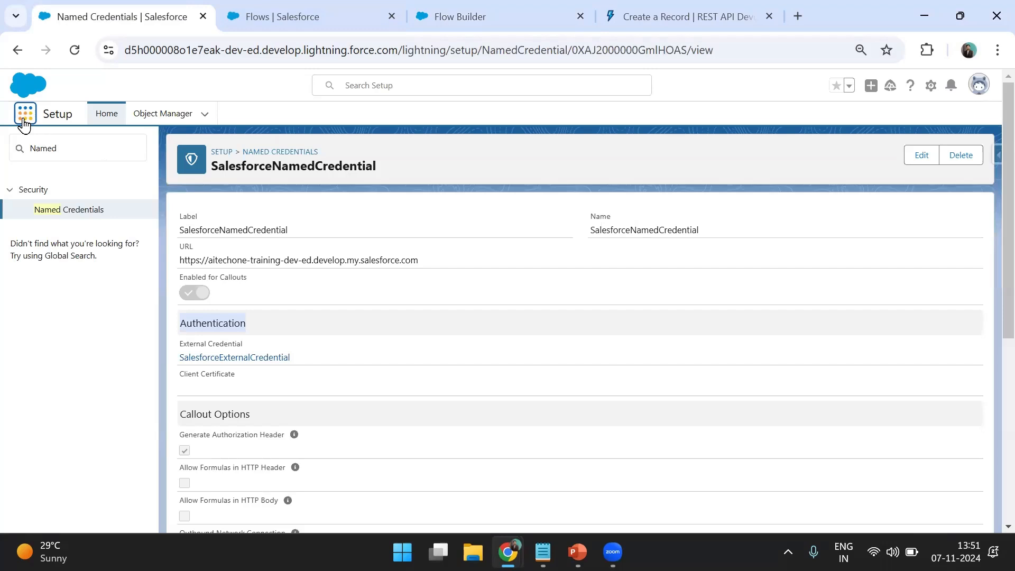
{"action": "left_click", "coordinate": [24, 122]}
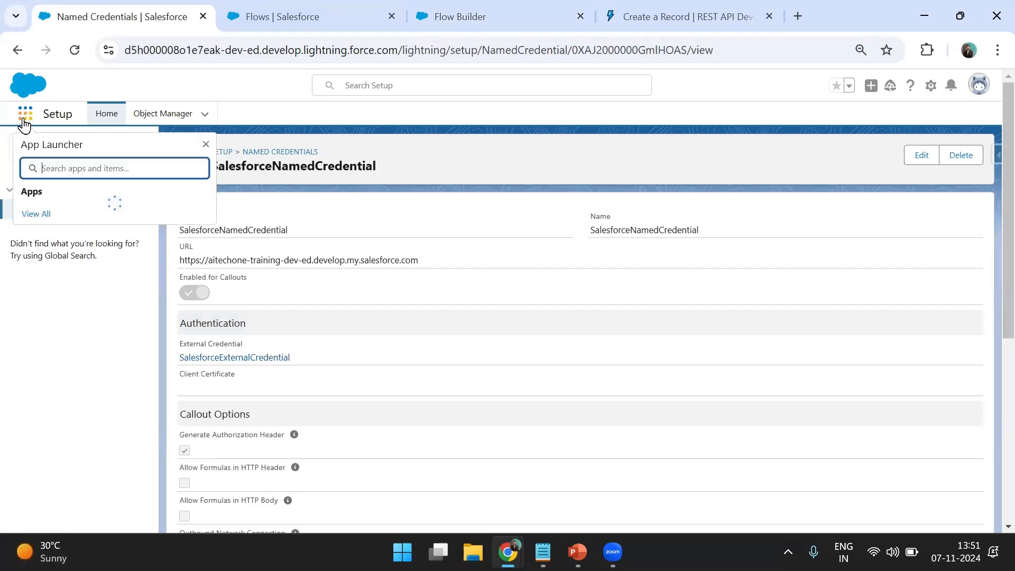
{"action": "type", "text": "sales"}
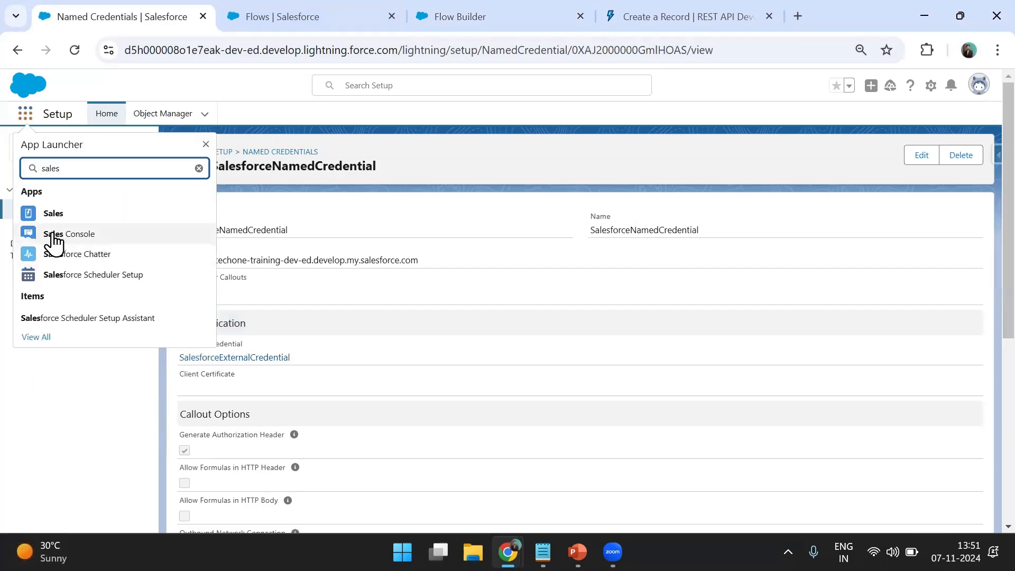
{"action": "right_click", "coordinate": [56, 217]}
{"action": "left_click", "coordinate": [125, 232]}
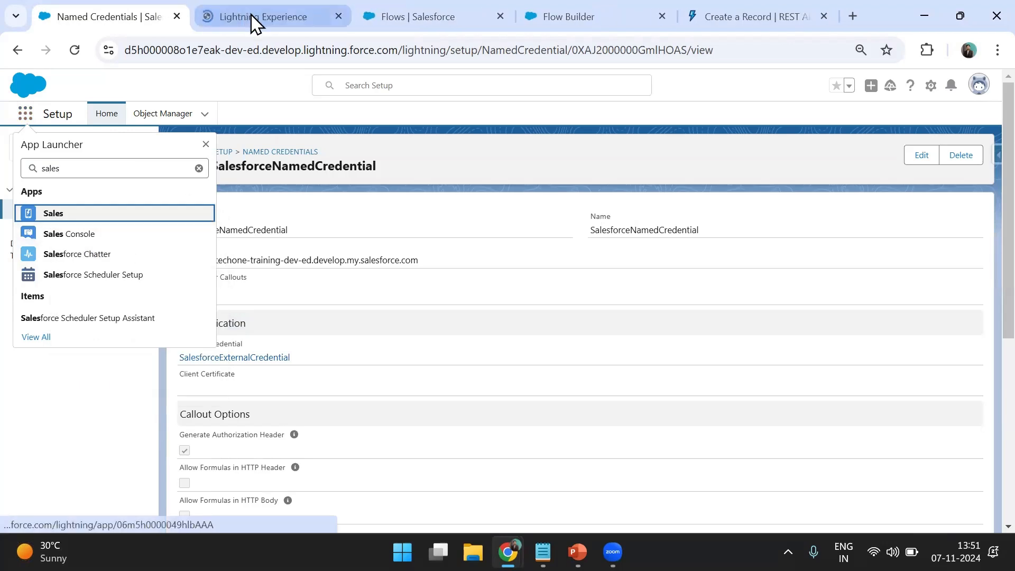
{"action": "left_click_drag", "start_coordinate": [253, 24], "coordinate": [751, 16]}
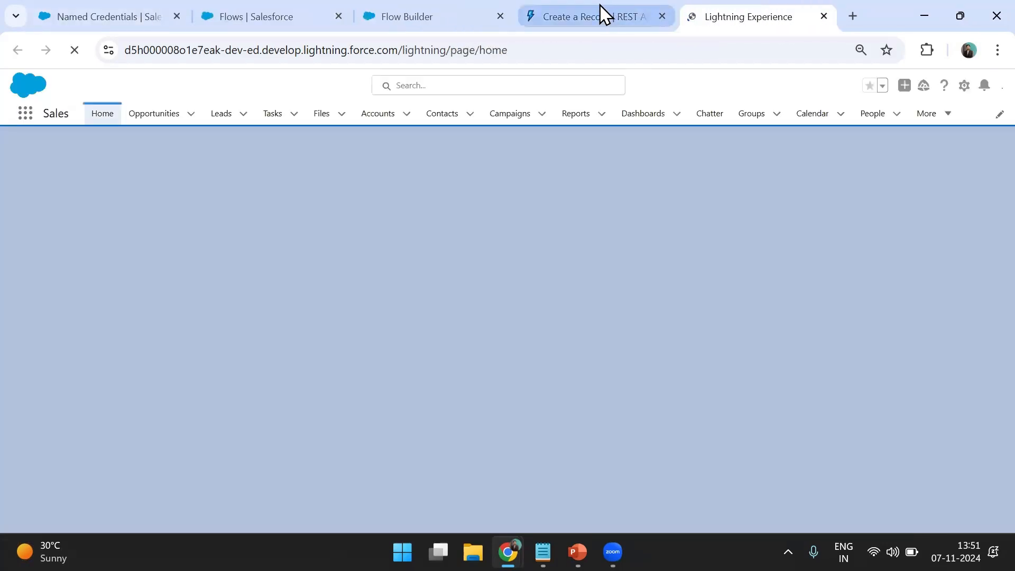
Go to the Accounts list and preview the New Account form, closing it without saving
{"action": "left_click", "coordinate": [415, 123]}
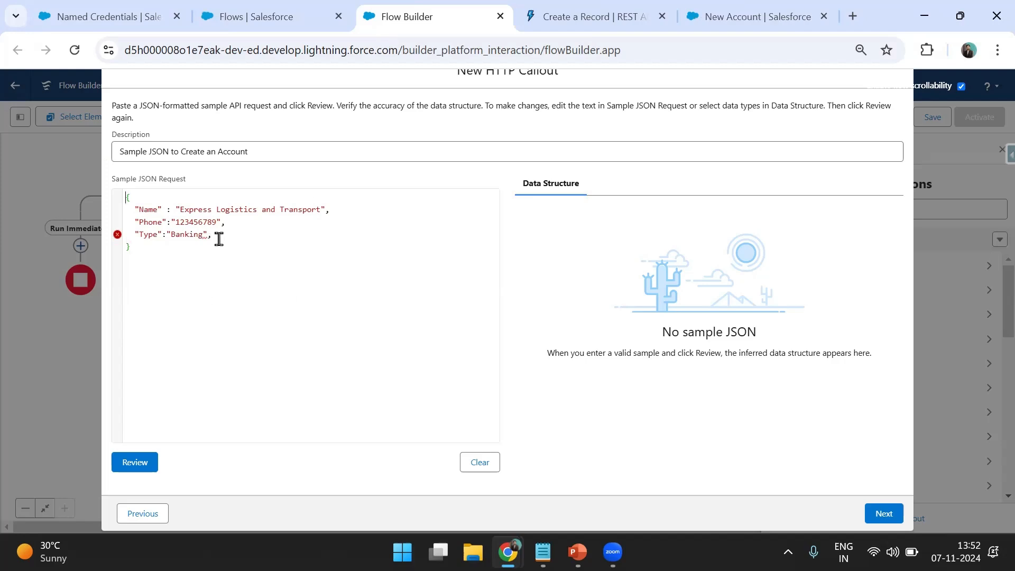
{"action": "left_click", "coordinate": [732, 16]}
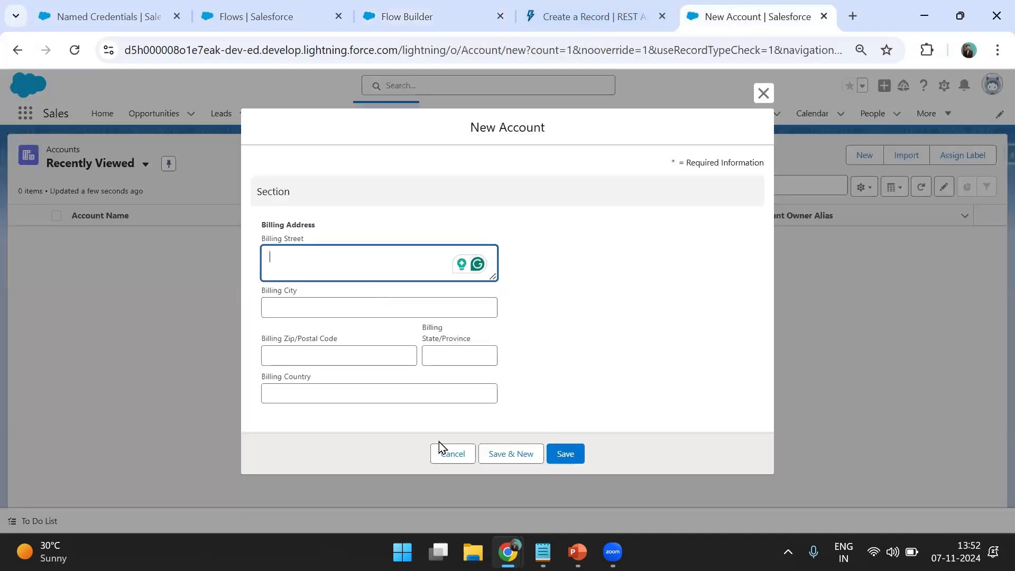
{"action": "left_click", "coordinate": [445, 455]}
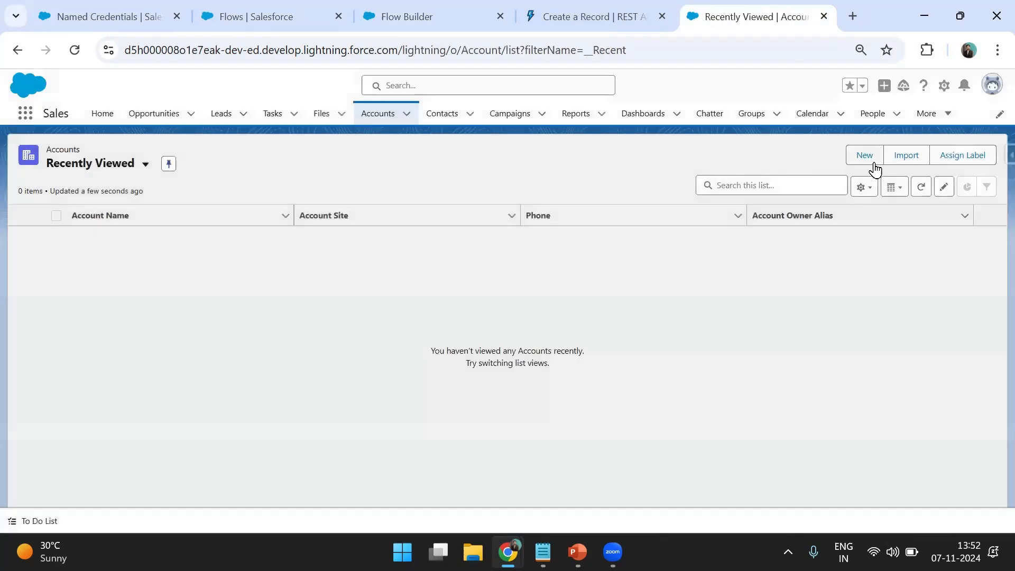
{"action": "left_click", "coordinate": [861, 159]}
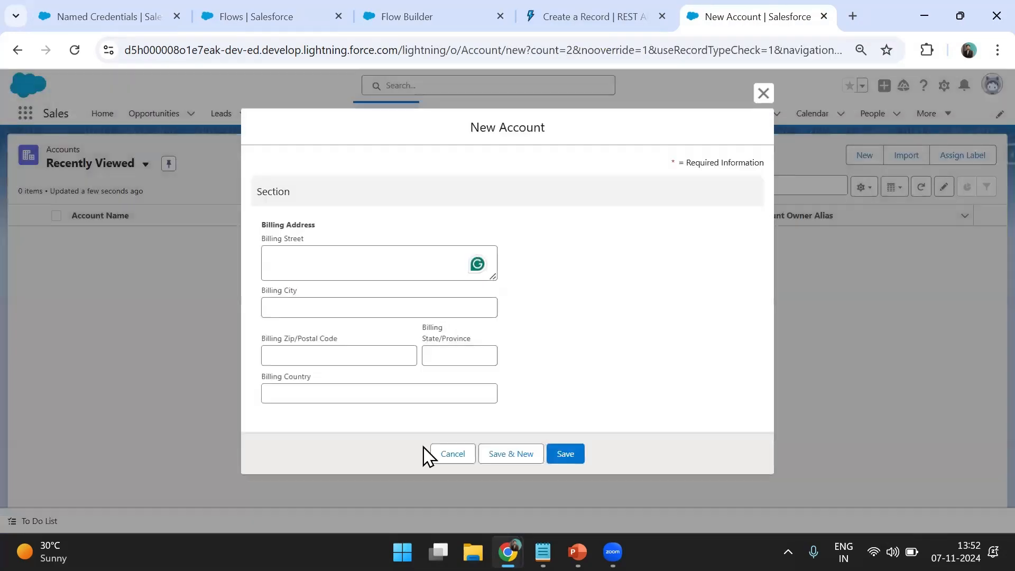
{"action": "left_click", "coordinate": [460, 457]}
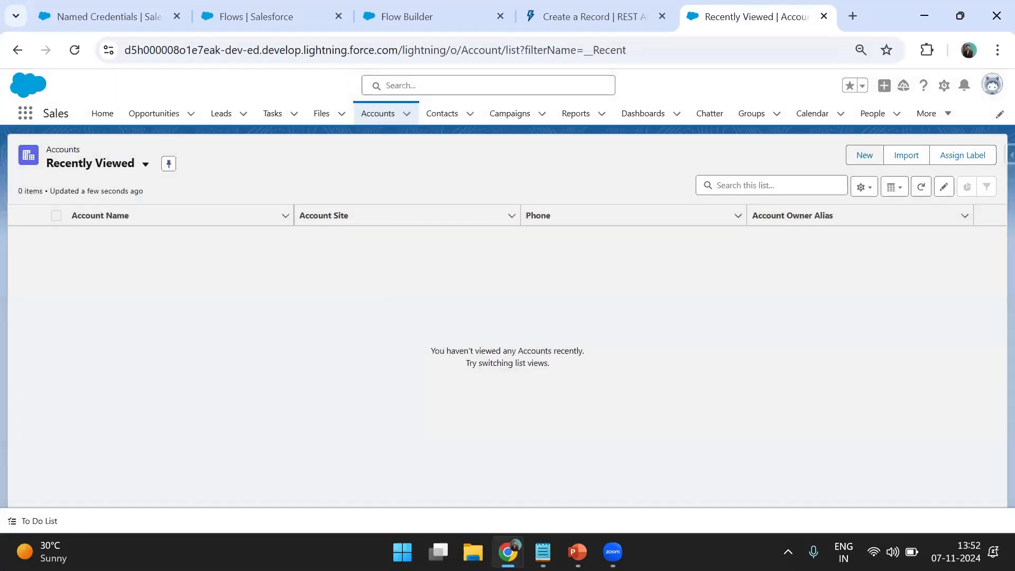
{"action": "left_click", "coordinate": [378, 117]}
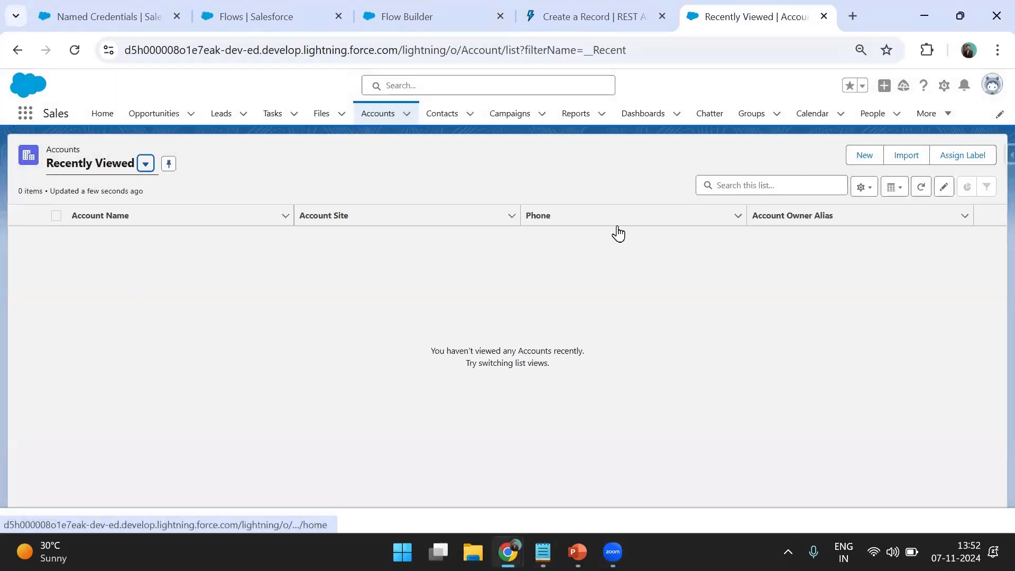
{"action": "left_click", "coordinate": [864, 157]}
{"action": "left_click", "coordinate": [686, 282]}
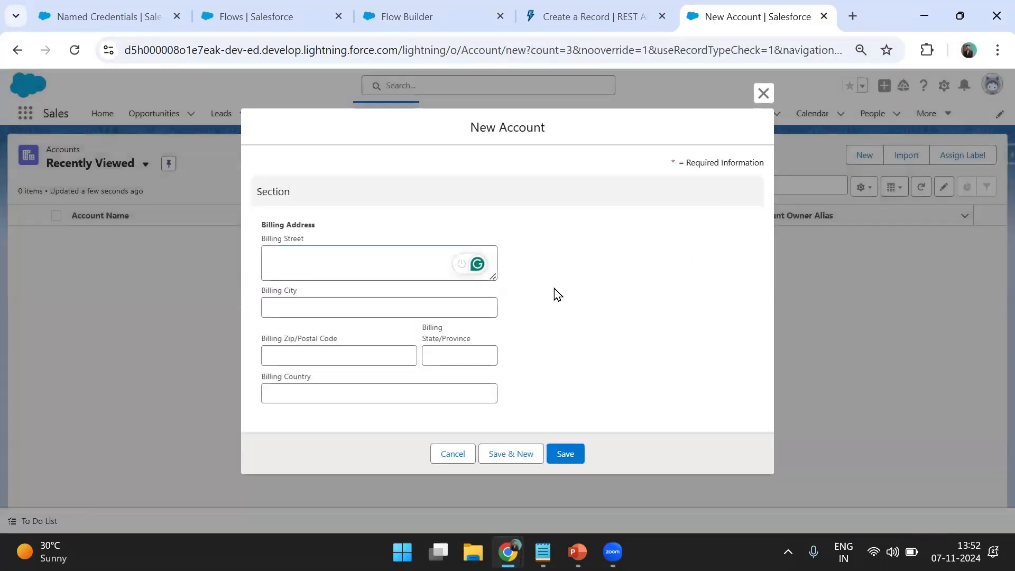
{"action": "left_click", "coordinate": [763, 95]}
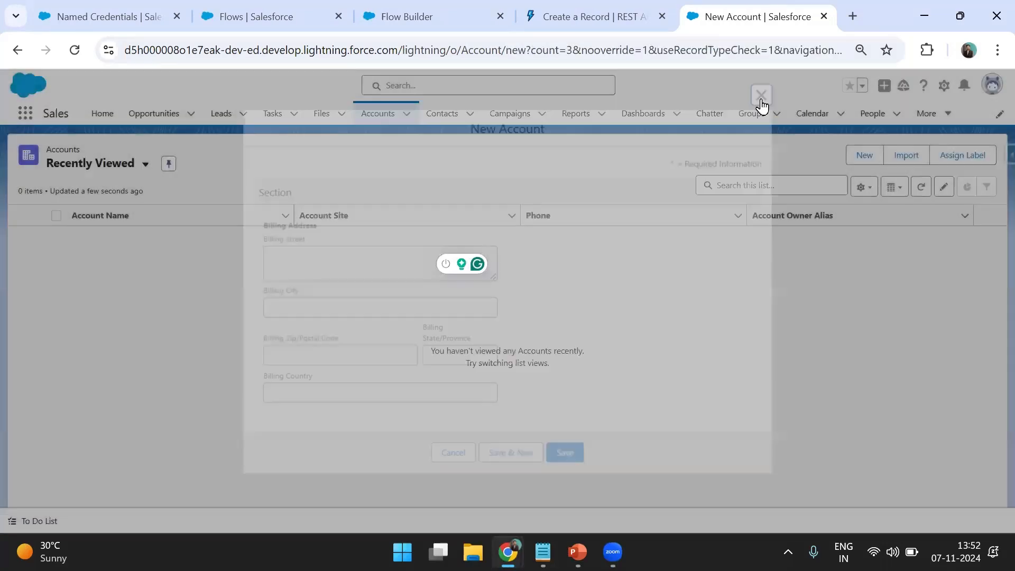
In the second org's window, open the Sales app in a new browser tab
{"action": "key", "text": "alt+Tab"}
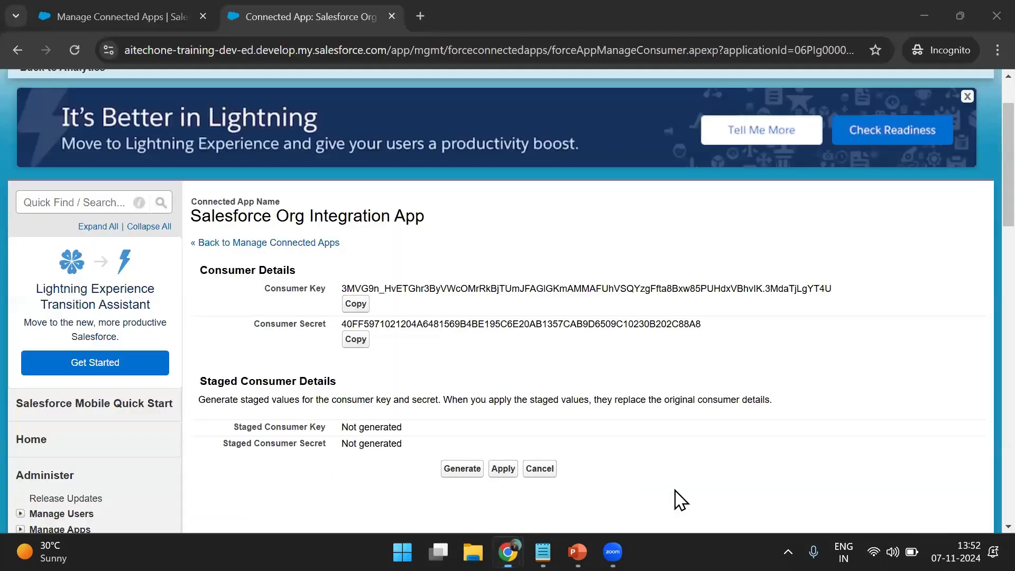
{"action": "left_click", "coordinate": [88, 7]}
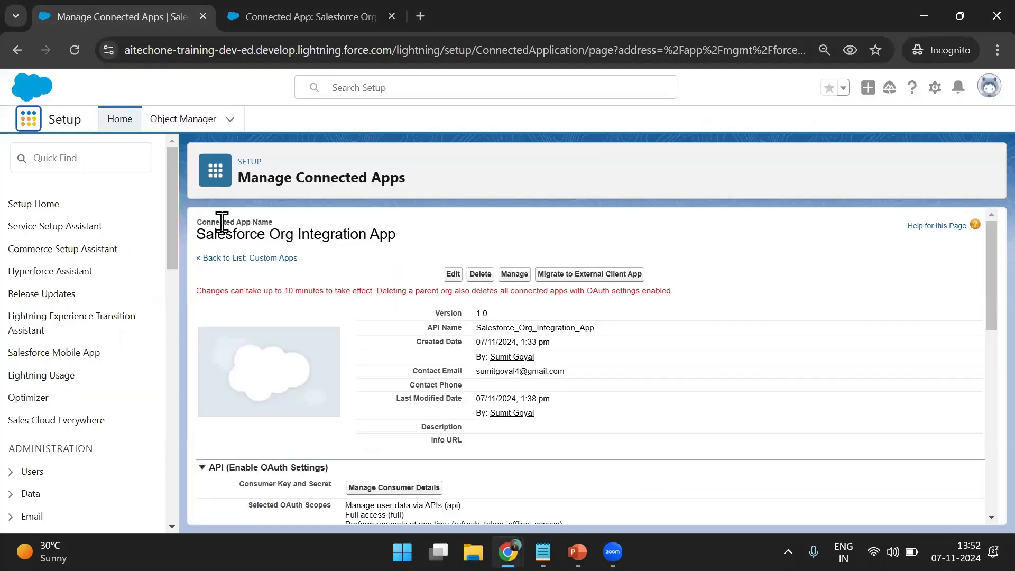
{"action": "type", "text": "sales"}
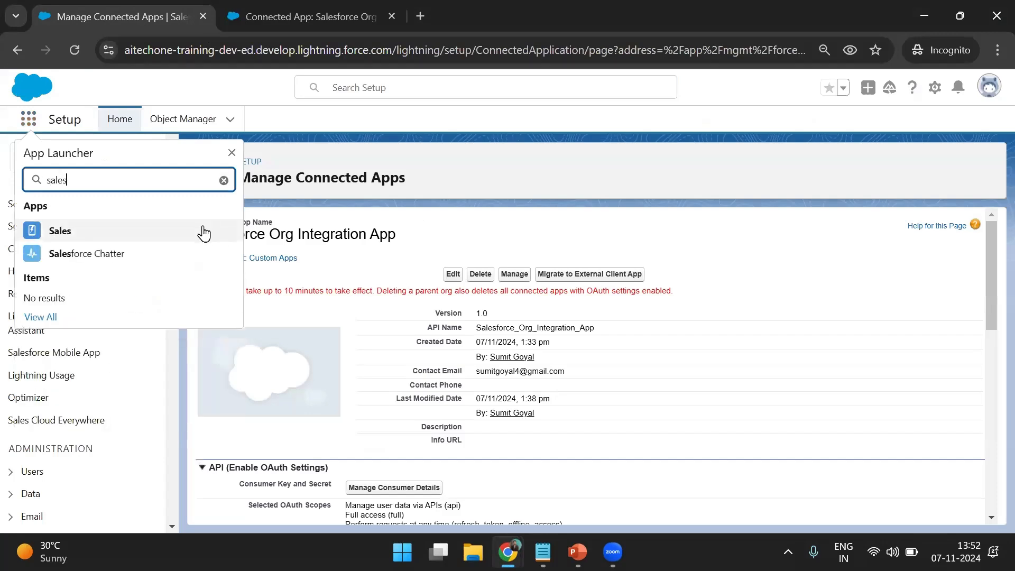
{"action": "right_click", "coordinate": [67, 233]}
{"action": "left_click", "coordinate": [108, 248]}
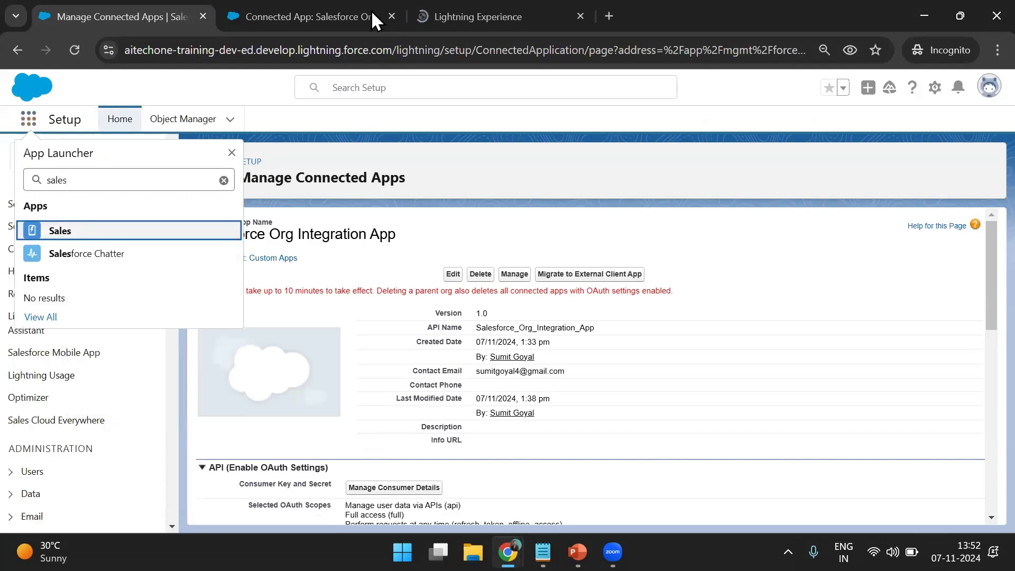
{"action": "left_click", "coordinate": [459, 17]}
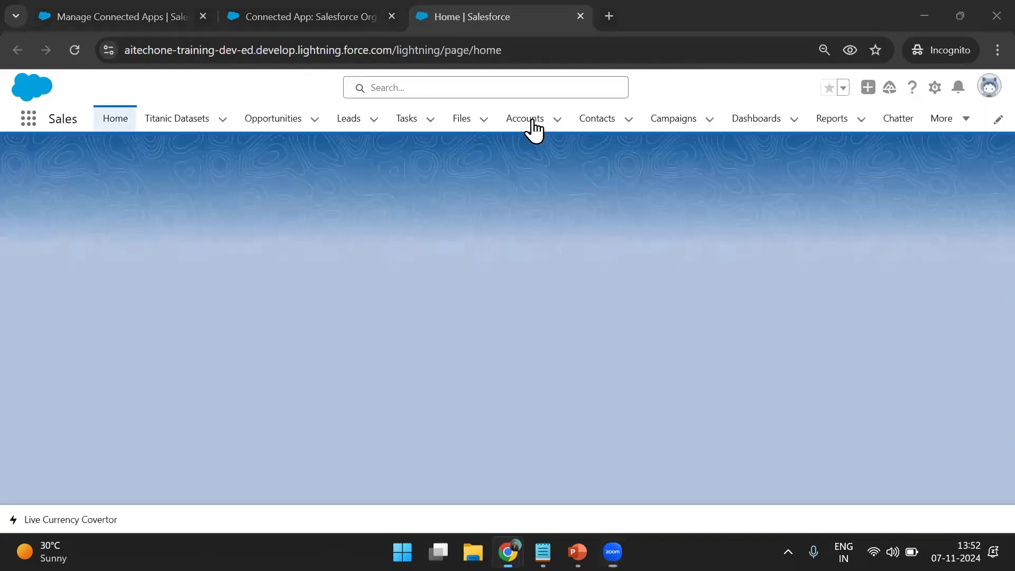
Open a New Account form, review the Industry and Type picklist values, then return to the first org
{"action": "left_click", "coordinate": [531, 123]}
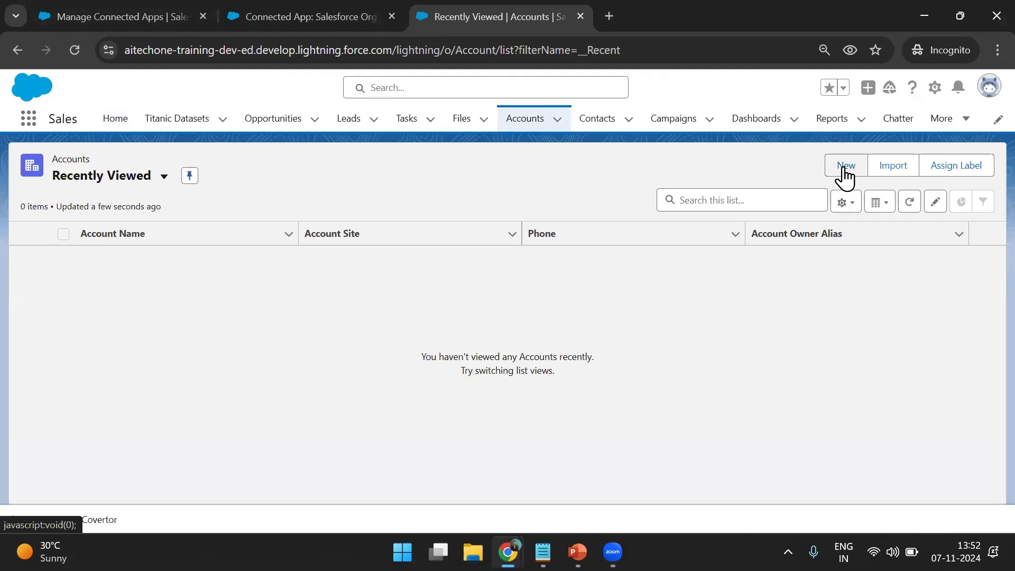
{"action": "left_click", "coordinate": [845, 169]}
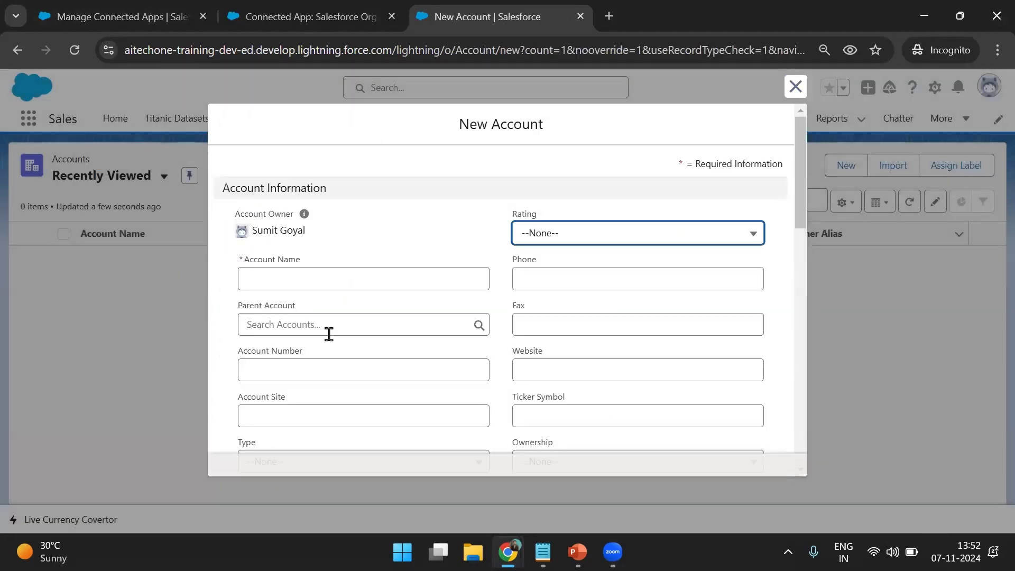
{"action": "scroll", "coordinate": [328, 333], "scroll_direction": "down", "scroll_amount": 3}
{"action": "left_click", "coordinate": [271, 348]}
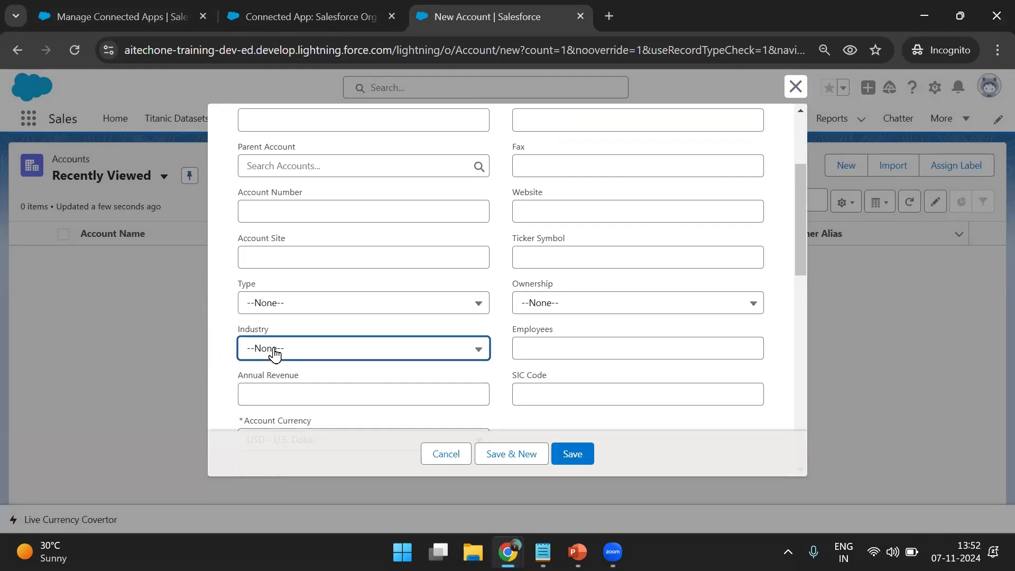
{"action": "left_click", "coordinate": [192, 305]}
{"action": "left_click", "coordinate": [272, 306]}
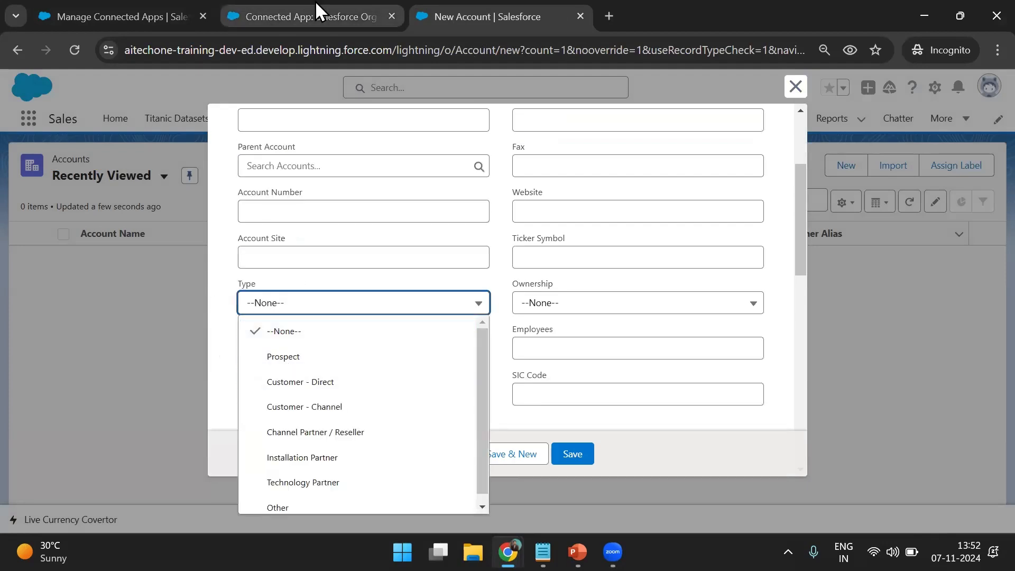
{"action": "key", "text": "alt+Tab"}
{"action": "key", "text": "alt+Tab"}
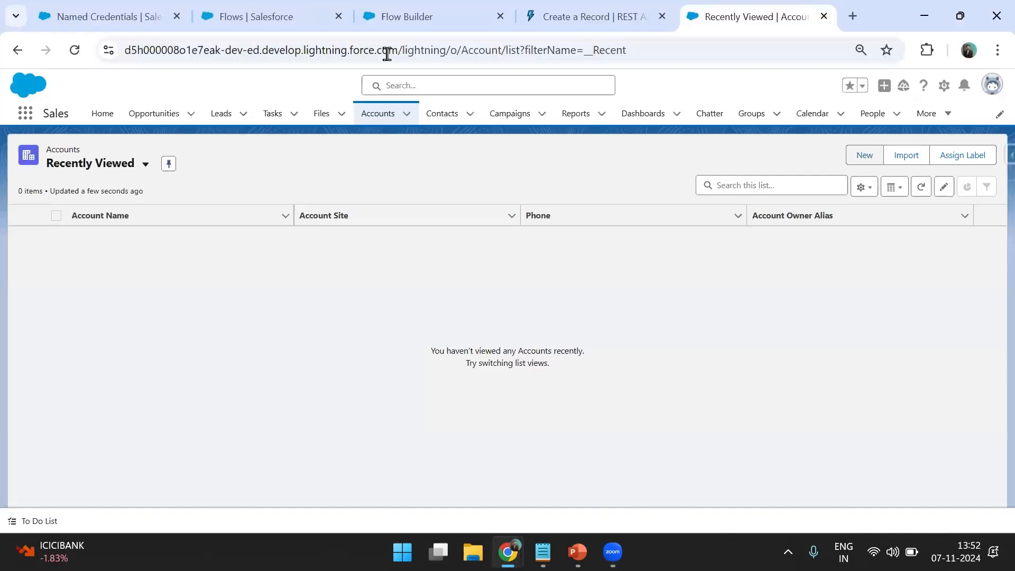
Change the sample Type to Prospect, add Industyr 'Banking' and Description 'Test Description', then generate the structure
{"action": "left_click", "coordinate": [550, 12]}
{"action": "key", "text": "ctrl+shift+Tab"}
{"action": "double_click", "coordinate": [200, 236]}
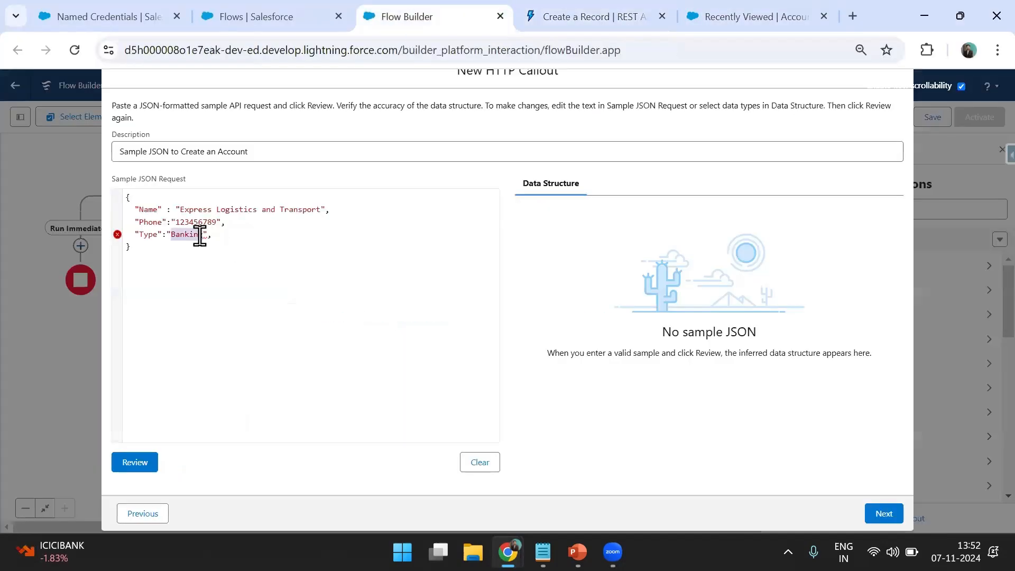
{"action": "type", "text": "Prospect\",   \""}
{"action": "type", "text": "Industyr"}
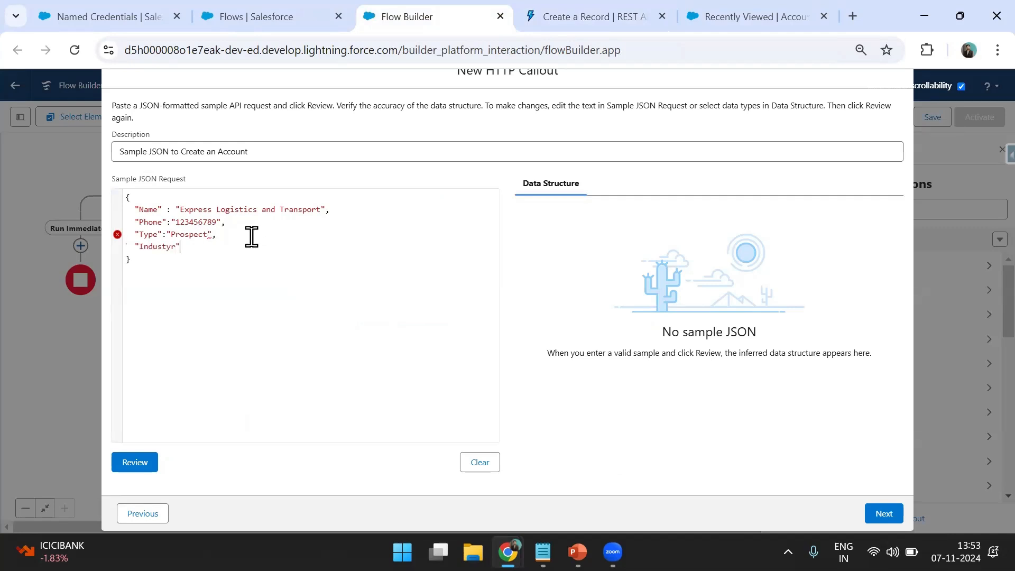
{"action": "type", "text": "\":\"Banin"}
{"action": "key", "text": "BackSpace"}
{"action": "type", "text": "king\",   \""}
{"action": "type", "text": "Description\":"}
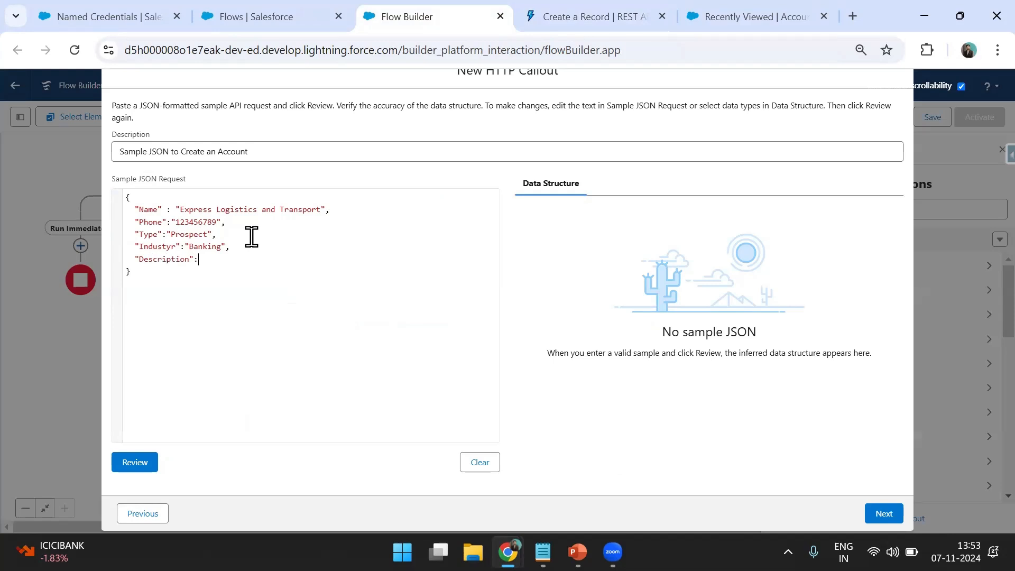
{"action": "type", "text": "\"Test Description"}
{"action": "left_click", "coordinate": [144, 466]}
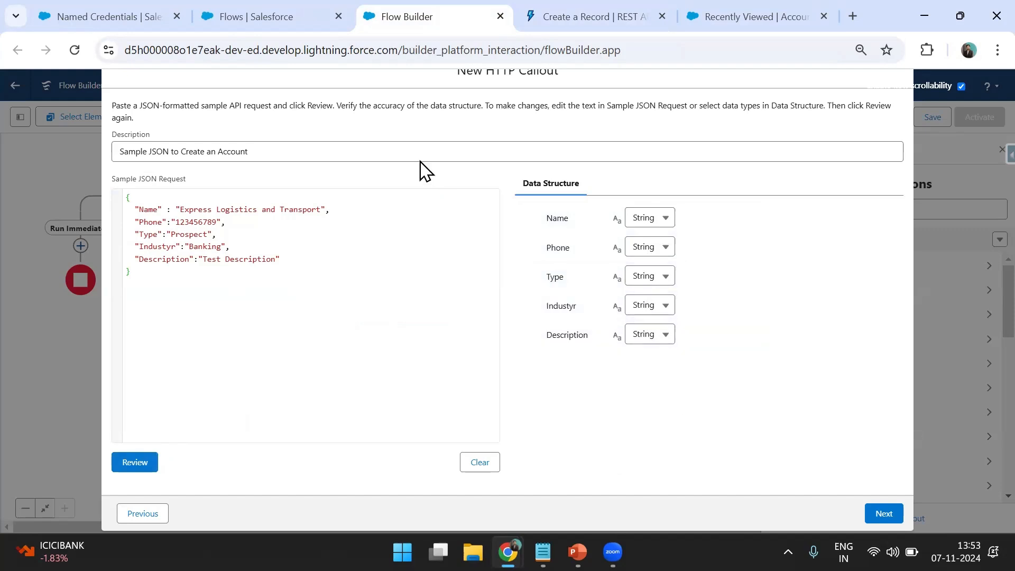
Choose connecting to the endpoint for the schema, send a test call, then go back to the sample request
{"action": "left_click", "coordinate": [887, 515]}
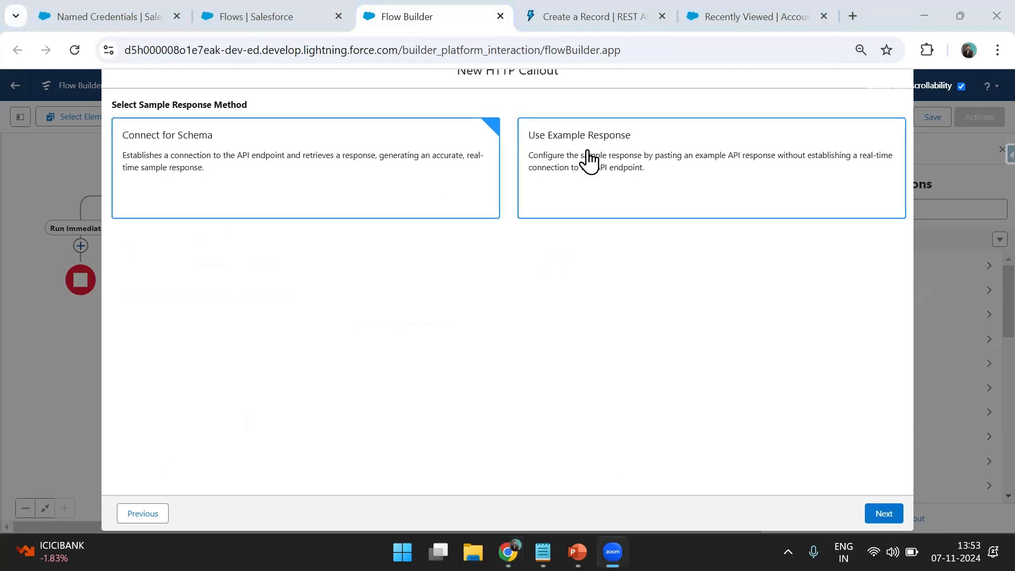
{"action": "left_click", "coordinate": [227, 171]}
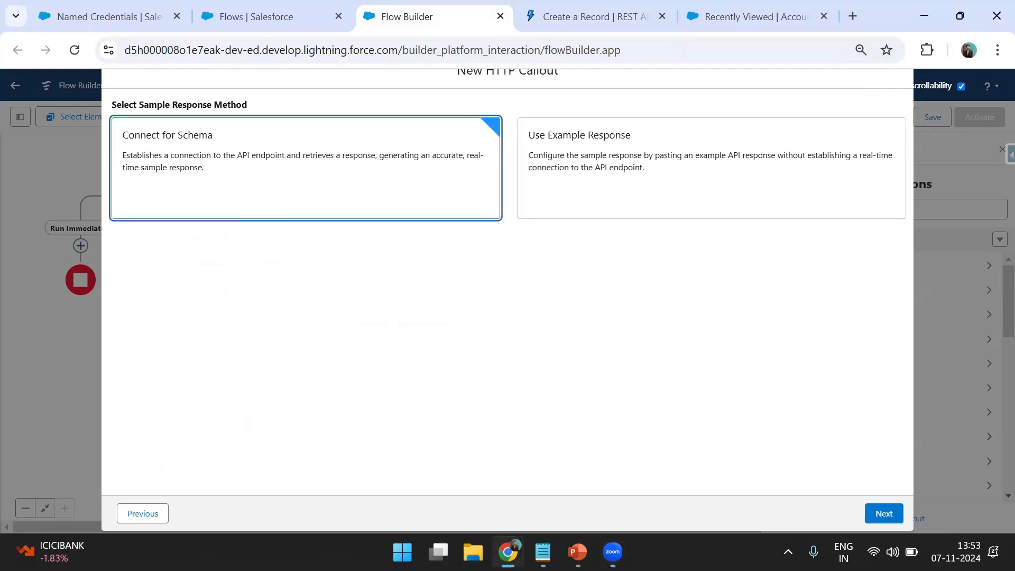
{"action": "left_click", "coordinate": [882, 515]}
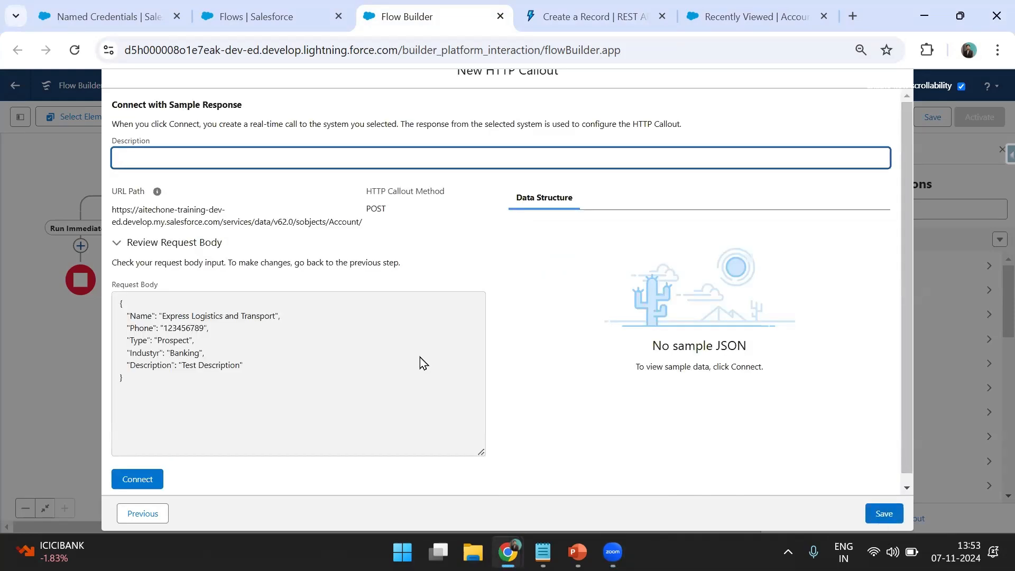
{"action": "left_click", "coordinate": [138, 480]}
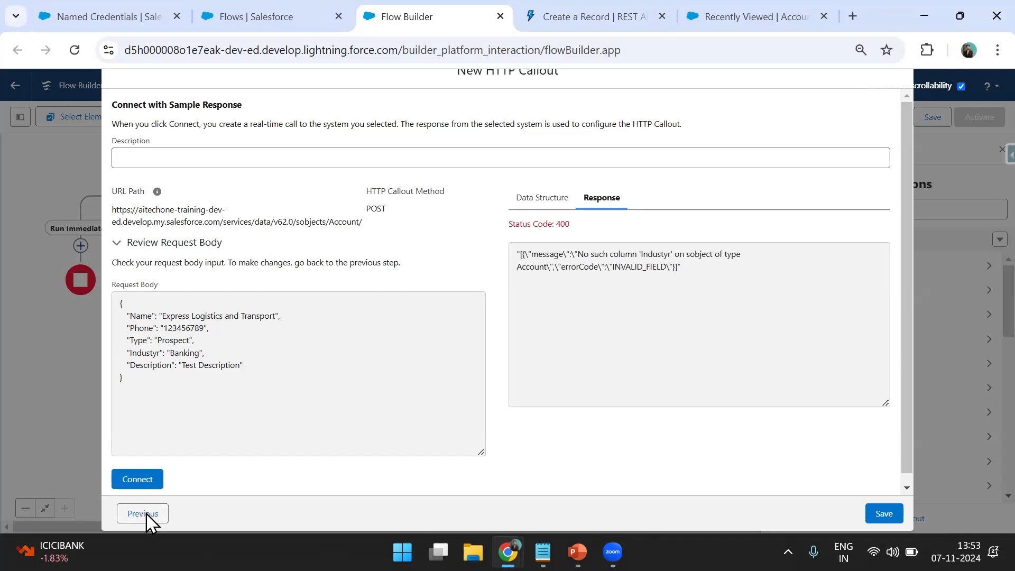
{"action": "left_click", "coordinate": [148, 515]}
{"action": "left_click", "coordinate": [147, 515]}
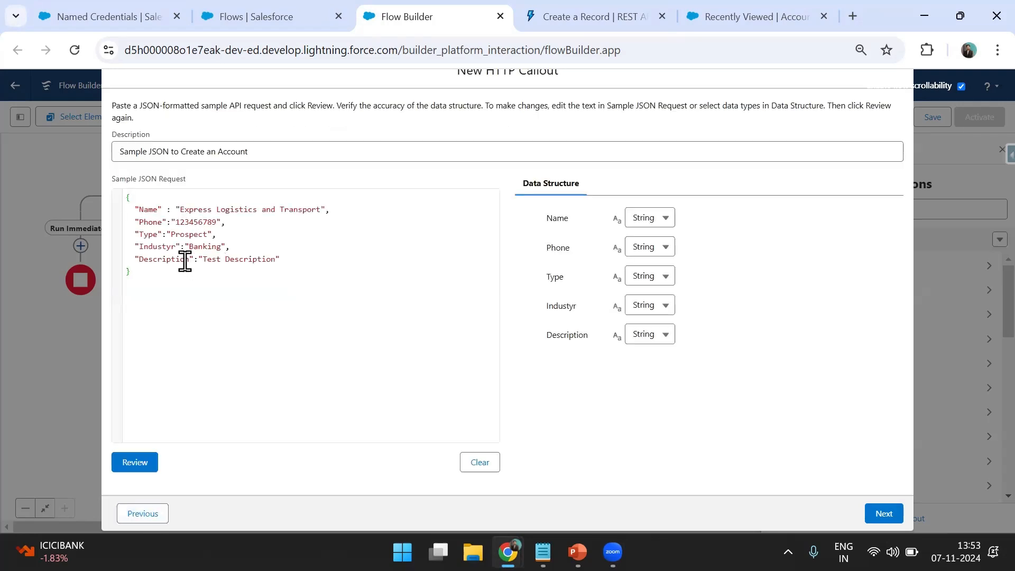
Correct the misspelled key Industyr to Industry and regenerate the data structure
{"action": "left_click", "coordinate": [171, 247]}
{"action": "key", "text": "BackSpace"}
{"action": "key", "text": "BackSpace"}
{"action": "type", "text": "ry"}
{"action": "left_click", "coordinate": [139, 464]}
Resend the test call, make the errors item a String, and save the HTTP callout
{"action": "left_click", "coordinate": [885, 518]}
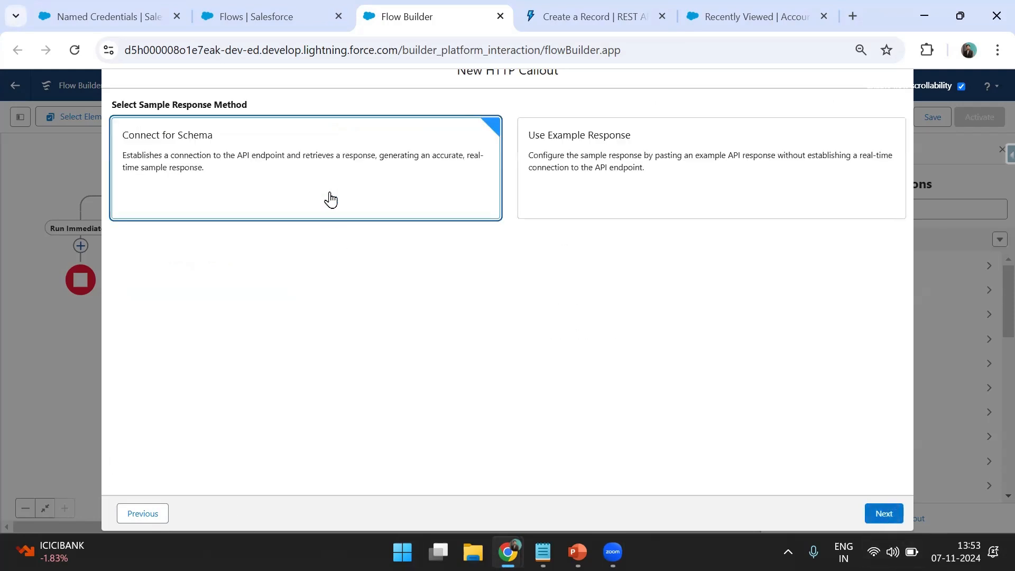
{"action": "left_click", "coordinate": [880, 514]}
{"action": "left_click", "coordinate": [131, 479]}
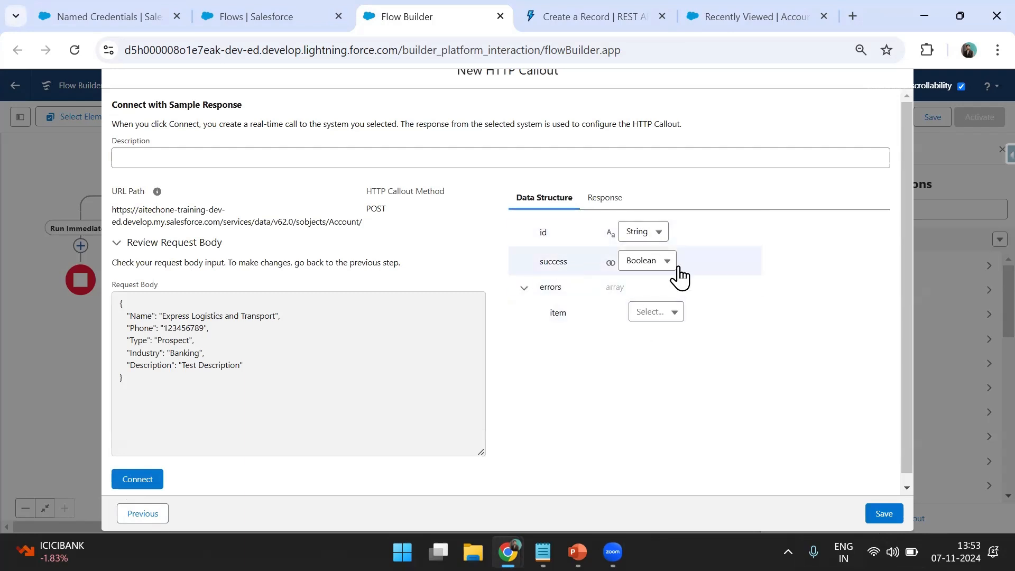
{"action": "left_click", "coordinate": [654, 312]}
{"action": "left_click", "coordinate": [599, 449]}
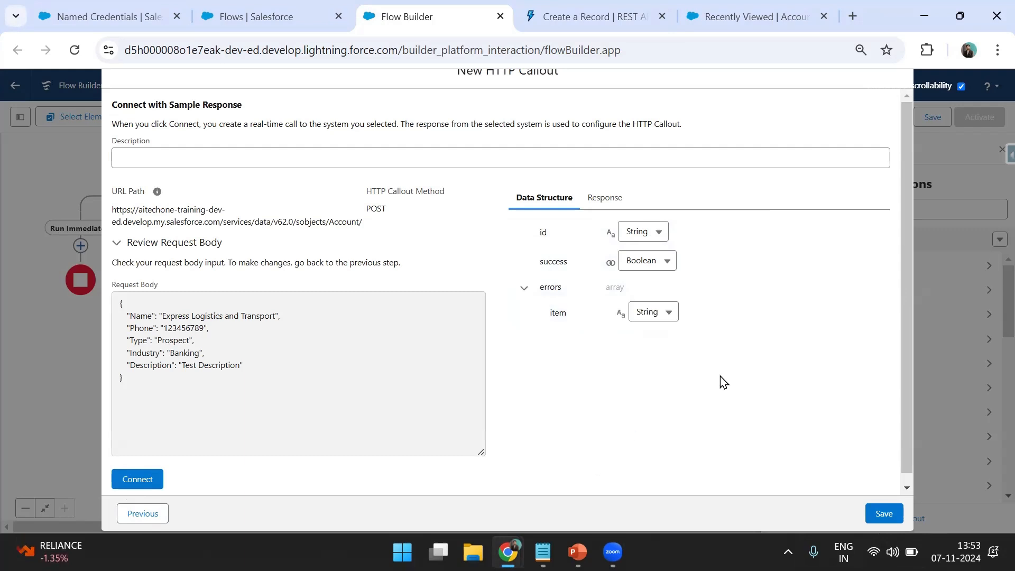
{"action": "left_click", "coordinate": [884, 514]}
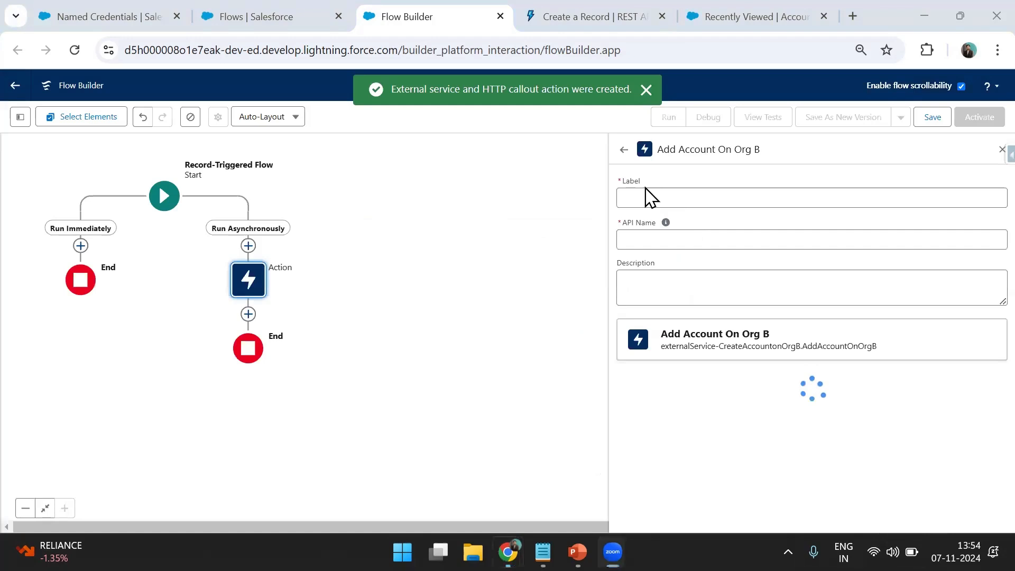
Label the callout action AccountPostingOnOrgB so its API name fills in
{"action": "left_click", "coordinate": [675, 202]}
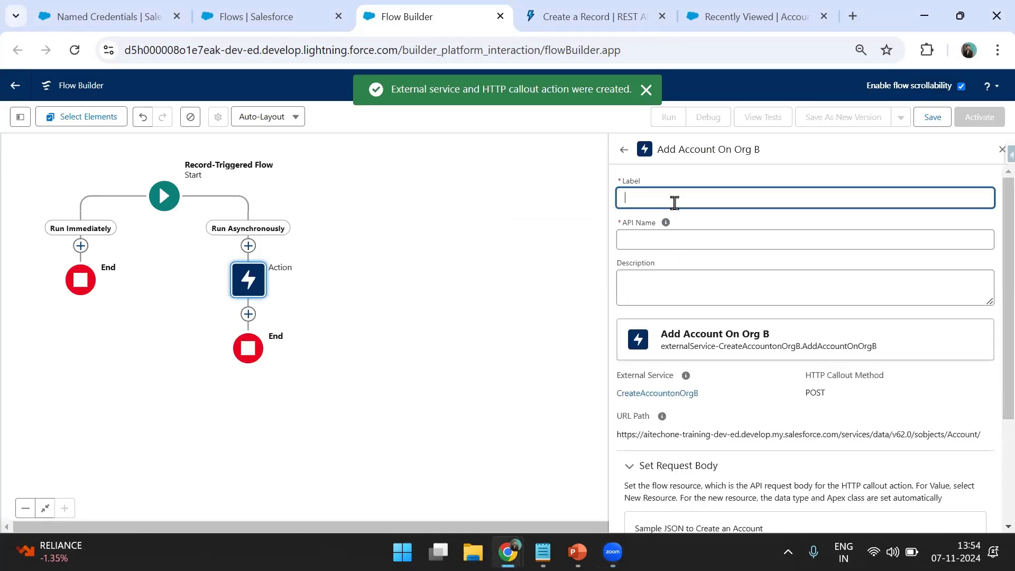
{"action": "type", "text": "Org"}
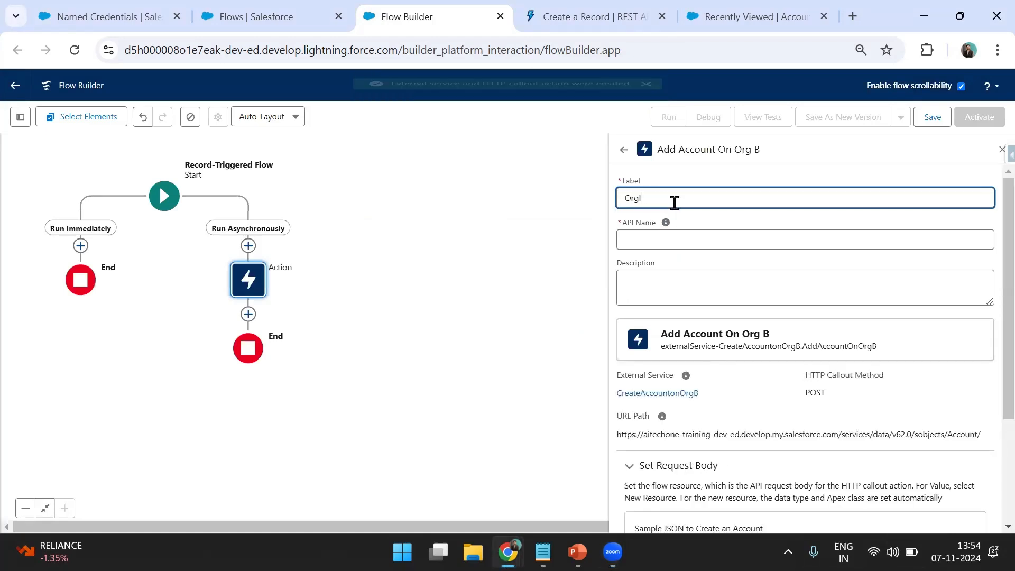
{"action": "type", "text": "Int"}
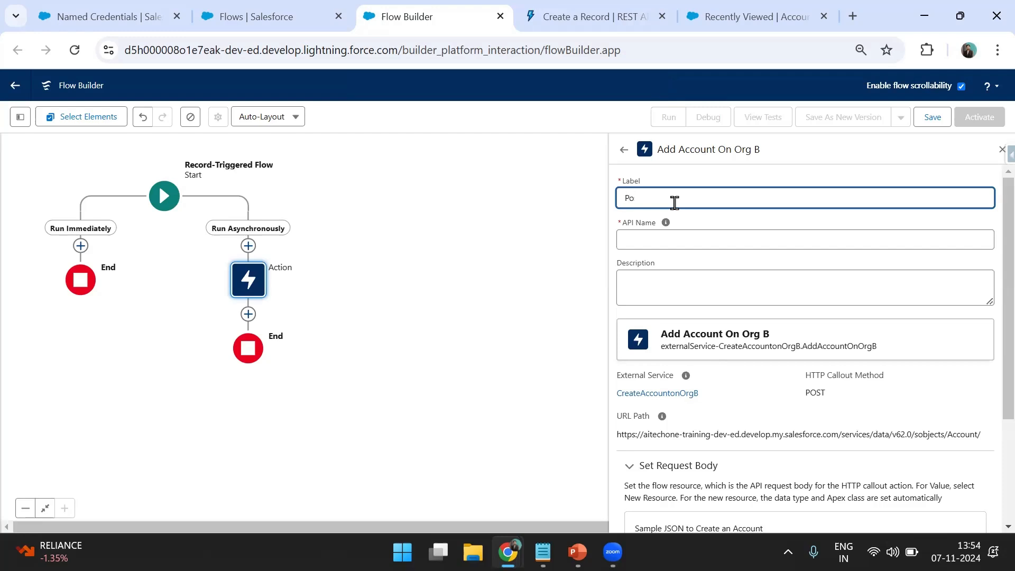
{"action": "type", "text": "AccountPostingOnOrgB"}
{"action": "left_click", "coordinate": [680, 240]}
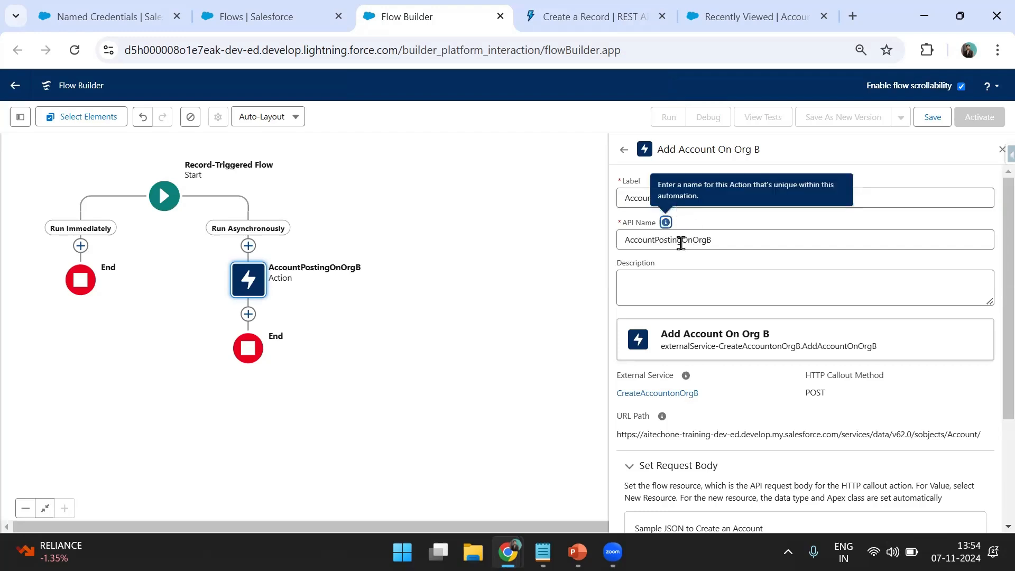
{"action": "scroll", "coordinate": [761, 302], "scroll_direction": "down", "scroll_amount": 3}
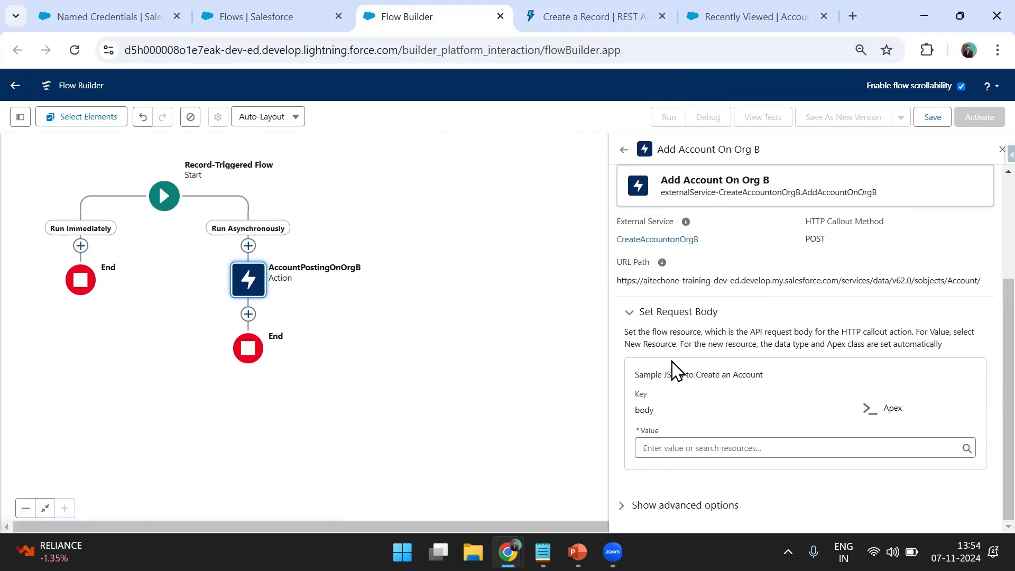
Create a new Apex-defined resource named RequestBody and use it as the request body
{"action": "left_click", "coordinate": [688, 450]}
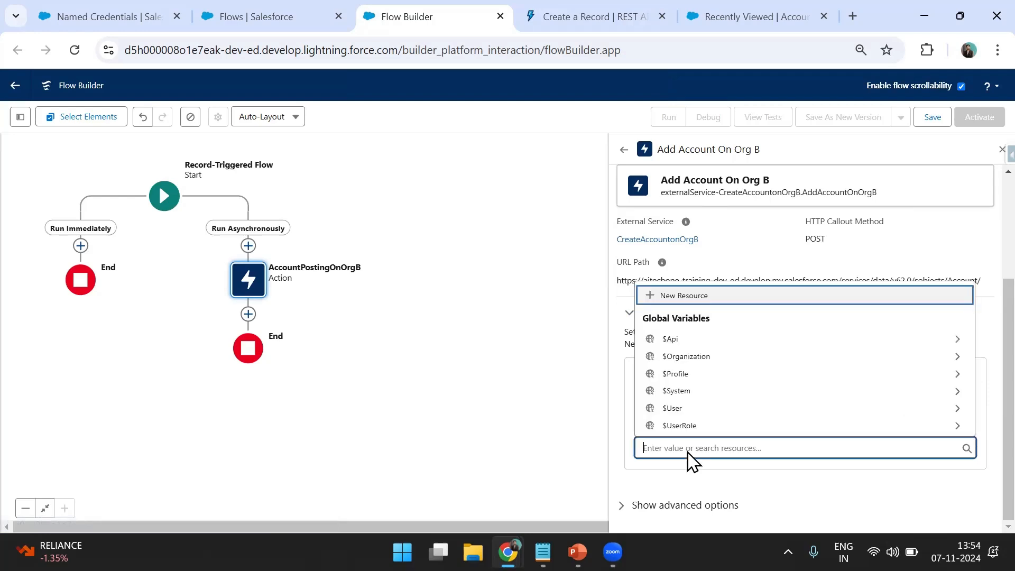
{"action": "left_click", "coordinate": [686, 295]}
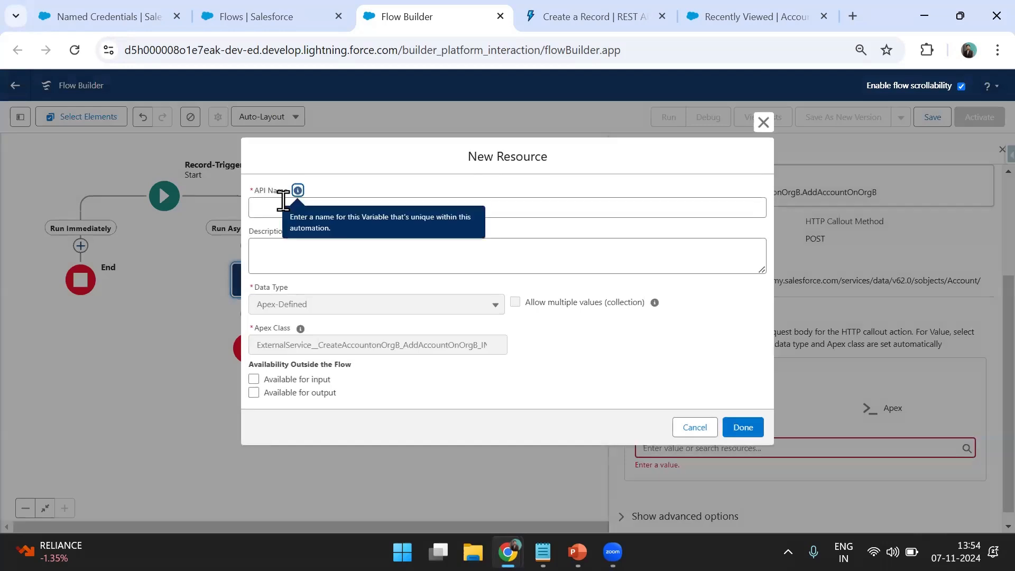
{"action": "left_click", "coordinate": [283, 200]}
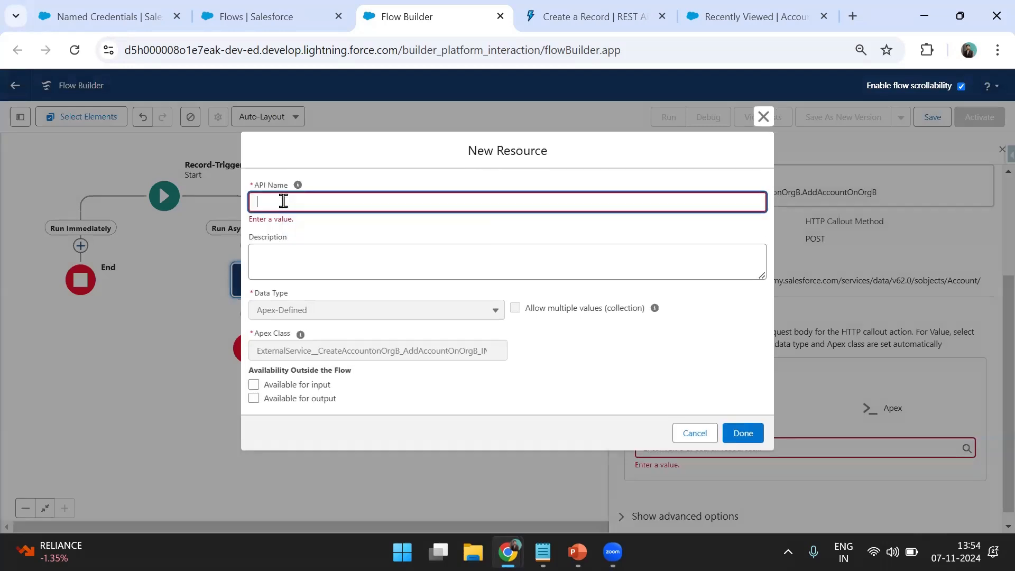
{"action": "type", "text": "RequestBody"}
{"action": "left_click", "coordinate": [311, 268]}
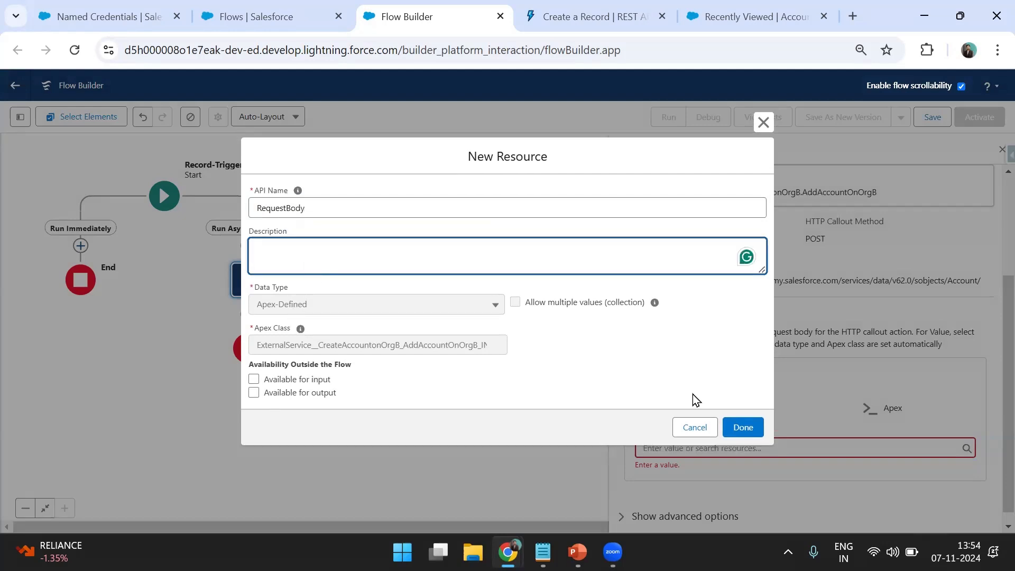
{"action": "left_click", "coordinate": [637, 367]}
{"action": "left_click_drag", "start_coordinate": [256, 344], "coordinate": [429, 345]}
{"action": "left_click", "coordinate": [745, 434]}
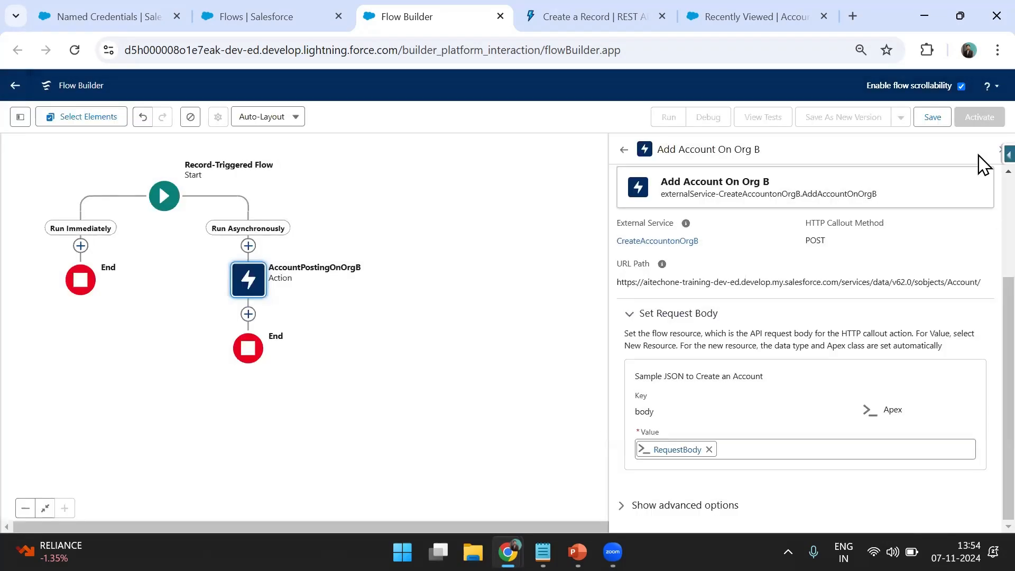
Save the flow labelled 'Flow to Add Account on Org B from Org A' with its auto-filled API name
{"action": "left_click", "coordinate": [933, 121]}
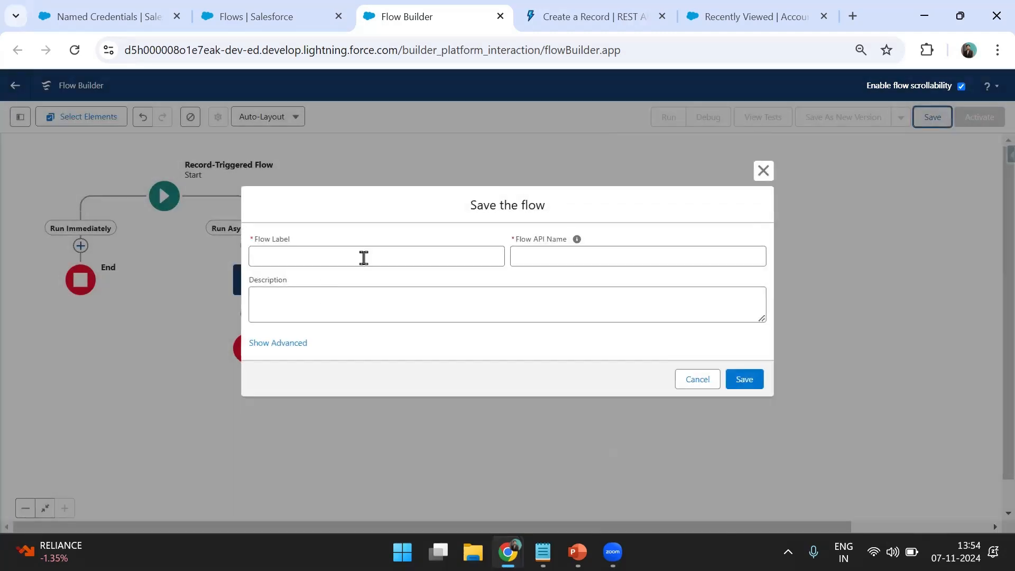
{"action": "left_click", "coordinate": [300, 259]}
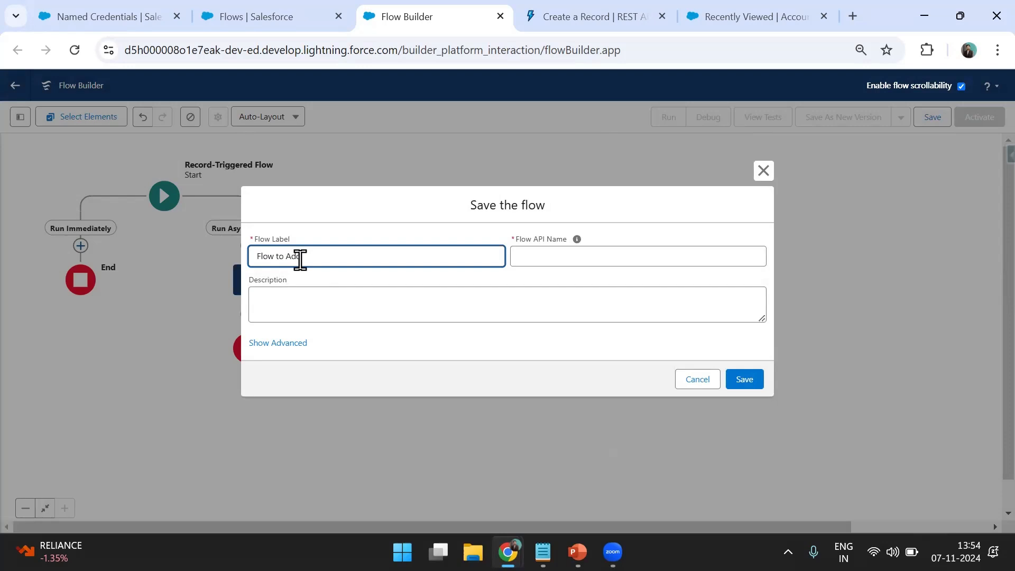
{"action": "type", "text": "ccount on Org"}
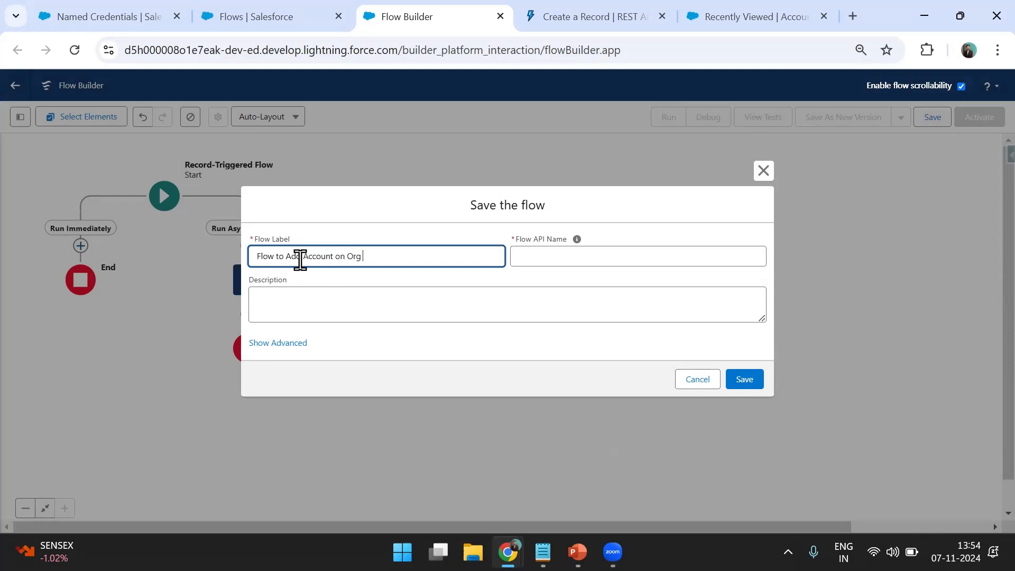
{"action": "type", "text": " B from Org A"}
{"action": "key", "text": "Tab"}
{"action": "left_click", "coordinate": [744, 379]}
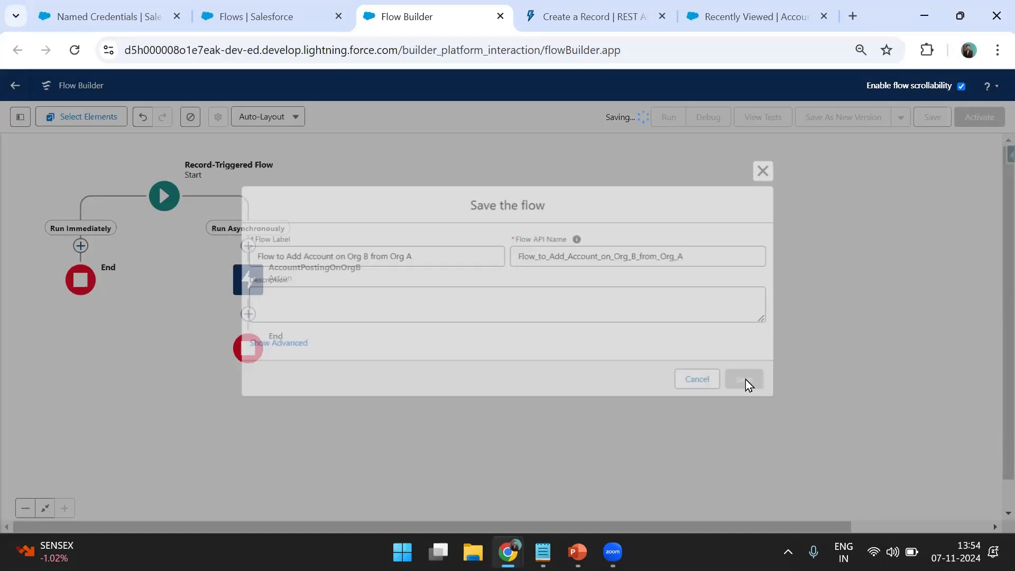
{"action": "left_click_drag", "start_coordinate": [391, 197], "coordinate": [515, 193]}
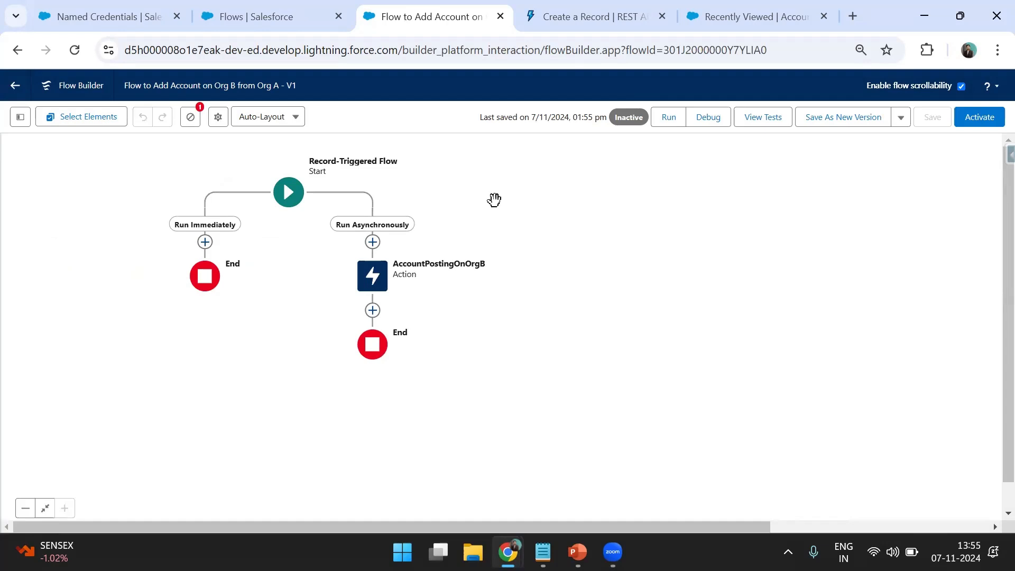
{"action": "left_click_drag", "start_coordinate": [494, 200], "coordinate": [519, 178]}
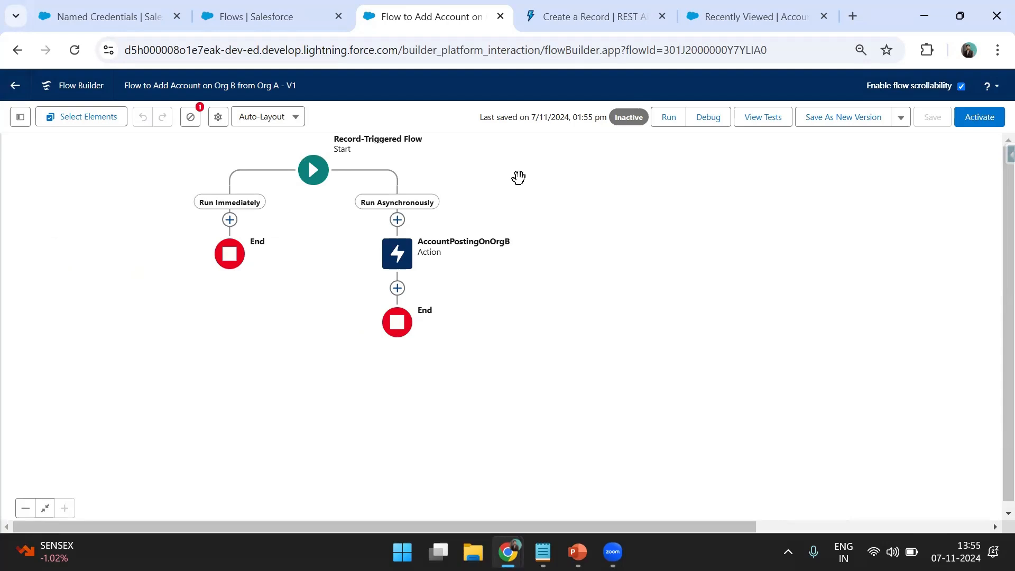
Insert an Assignment element labelled AssignValues before the callout action
{"action": "left_click", "coordinate": [397, 220]}
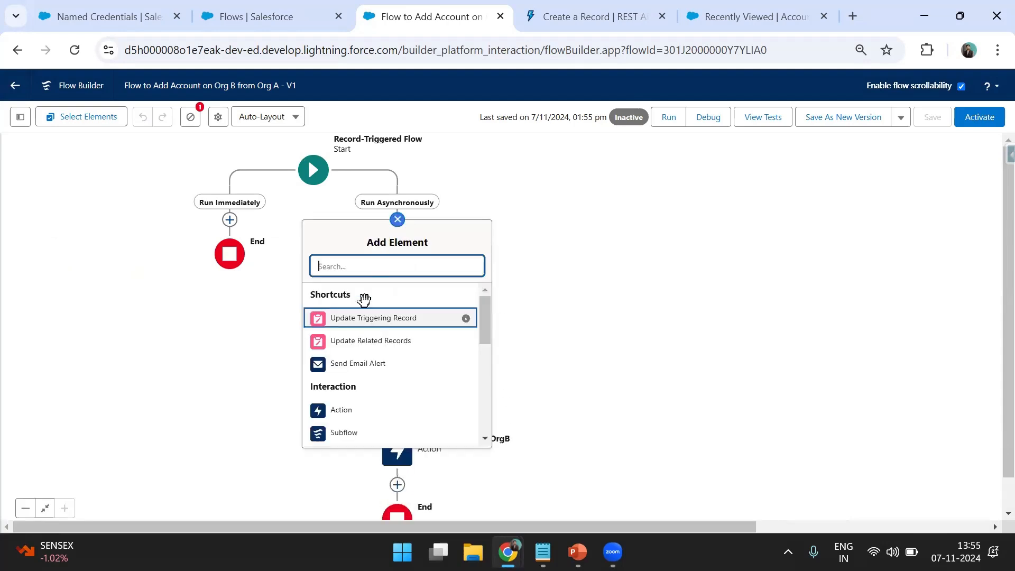
{"action": "type", "text": "ass"}
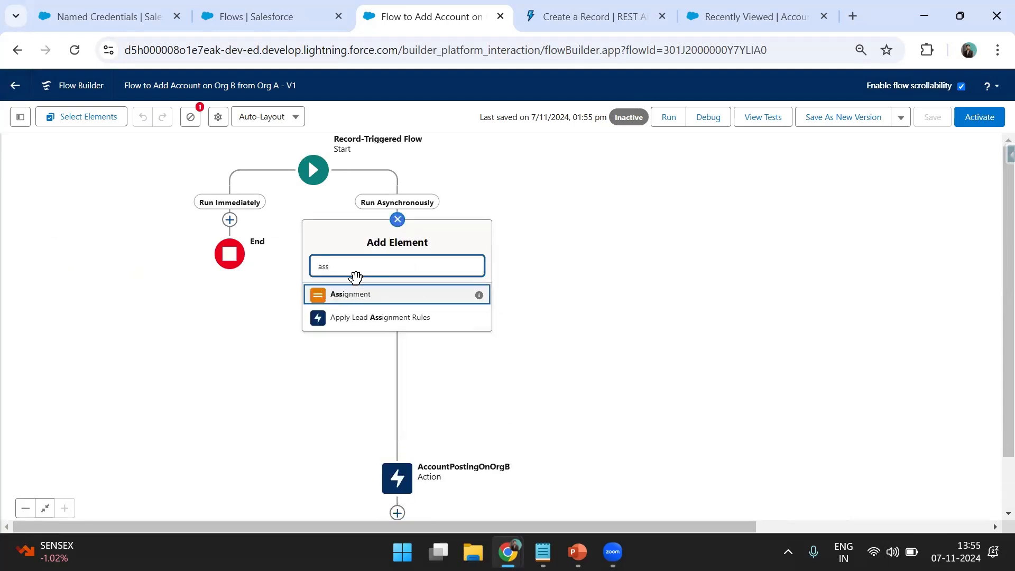
{"action": "left_click", "coordinate": [344, 299]}
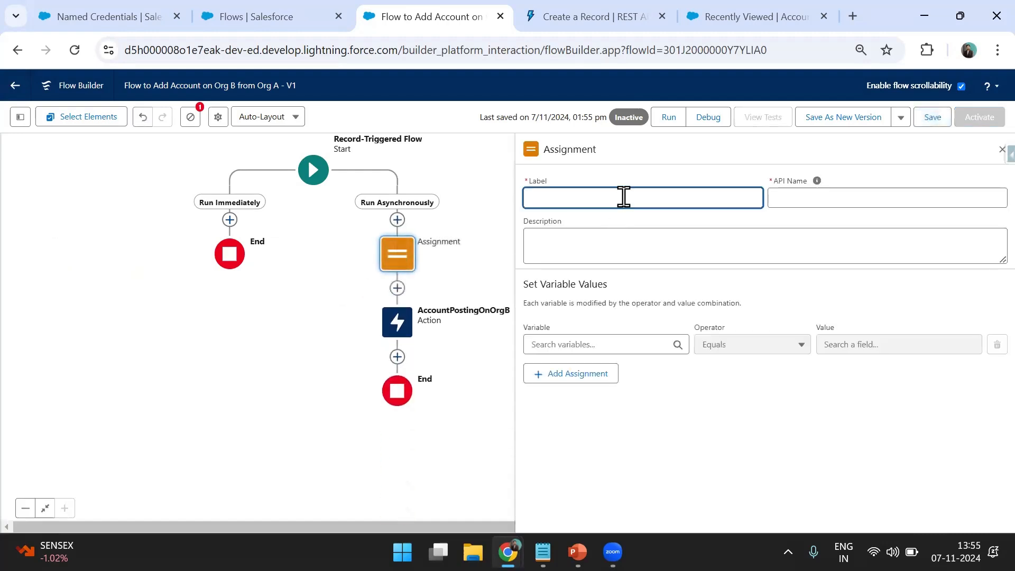
{"action": "type", "text": "AssignValues"}
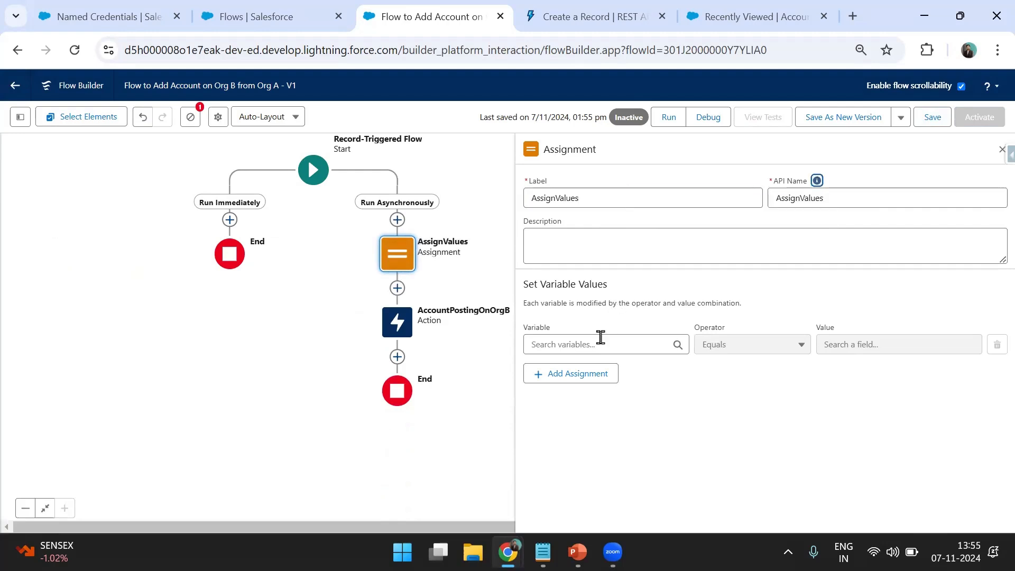
Set {!RequestBody.Name} equal to the triggering record's Account Name
{"action": "left_click", "coordinate": [590, 344]}
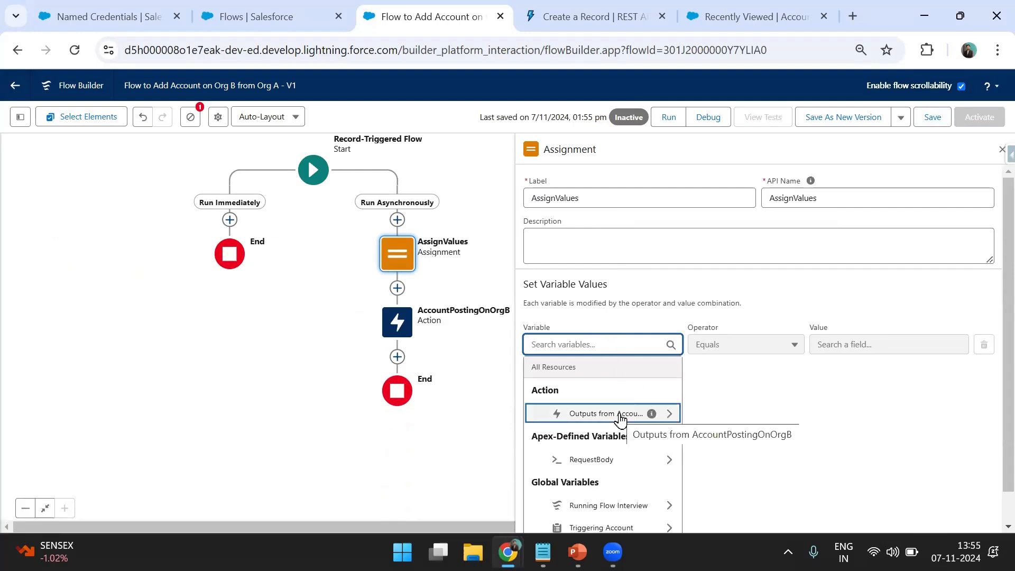
{"action": "mouse_move", "coordinate": [649, 418]}
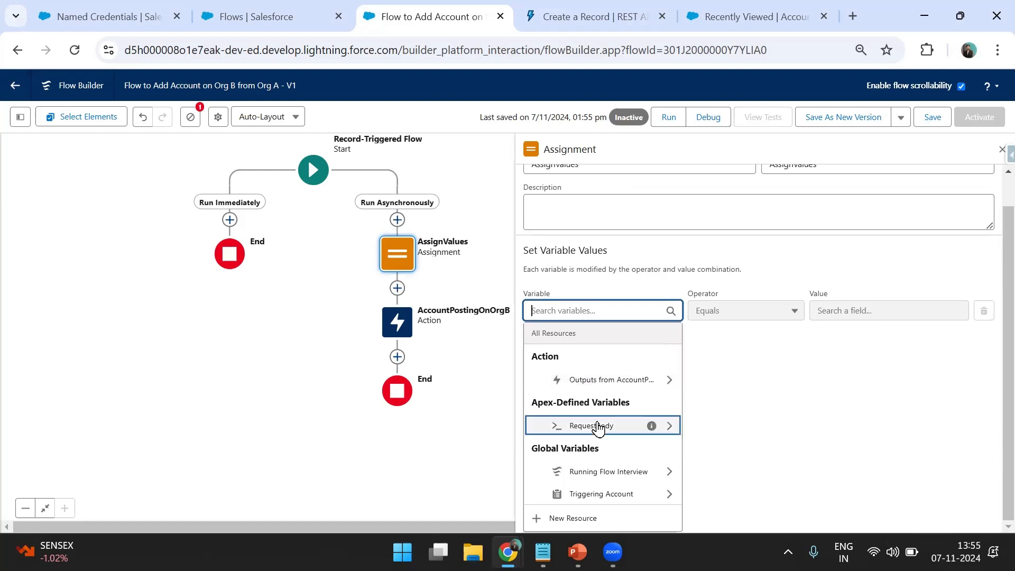
{"action": "left_click", "coordinate": [587, 424]}
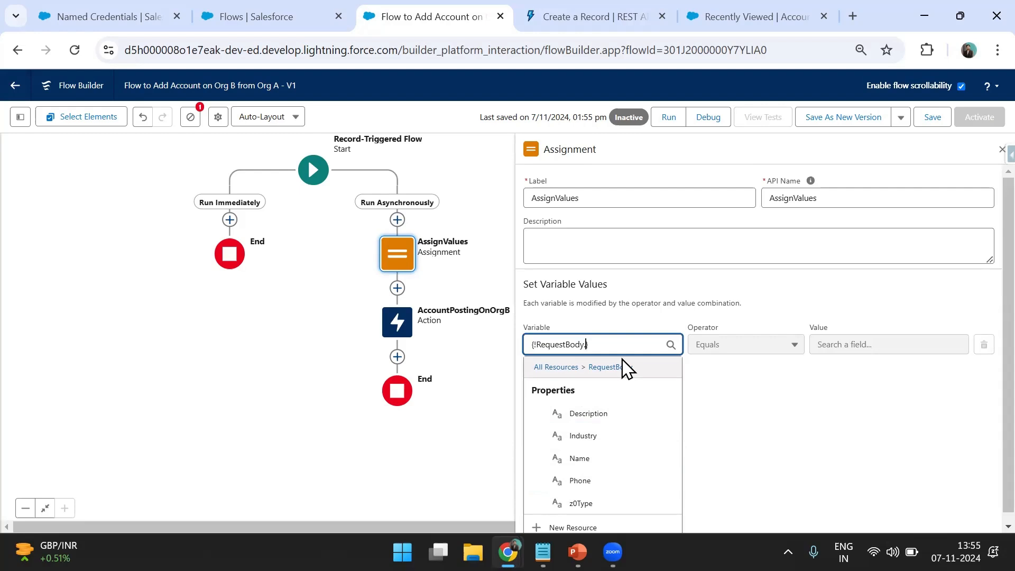
{"action": "left_click", "coordinate": [582, 460]}
{"action": "left_click", "coordinate": [850, 344]}
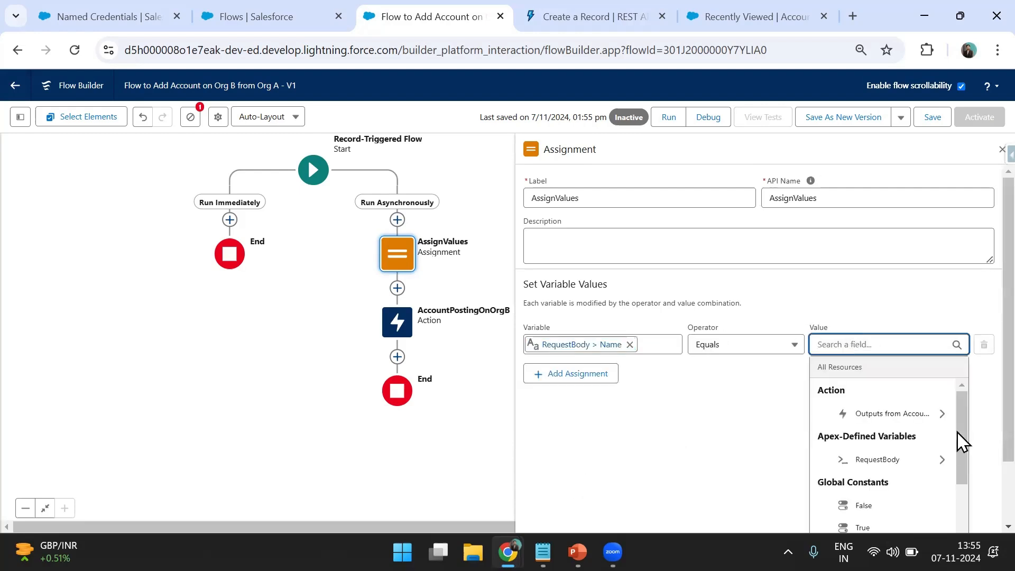
{"action": "left_click_drag", "start_coordinate": [961, 437], "coordinate": [968, 510]}
{"action": "scroll", "coordinate": [973, 460], "scroll_direction": "down", "scroll_amount": 5}
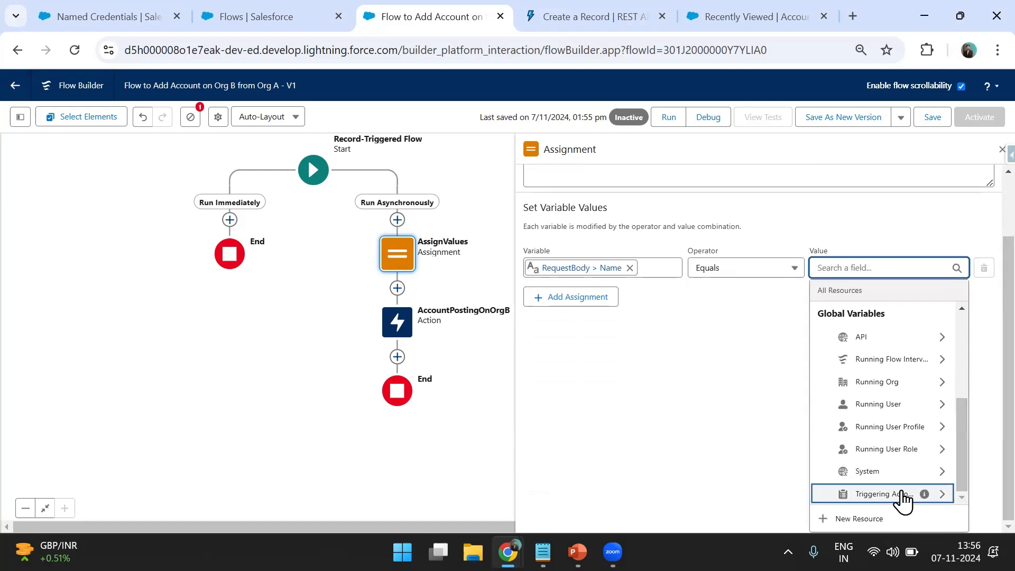
{"action": "left_click", "coordinate": [902, 494]}
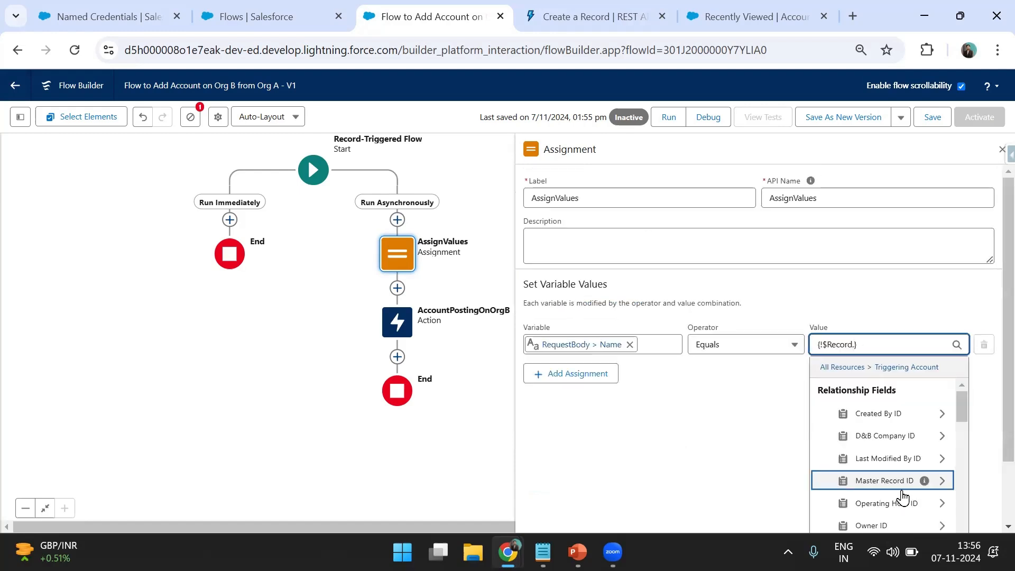
{"action": "type", "text": "Name"}
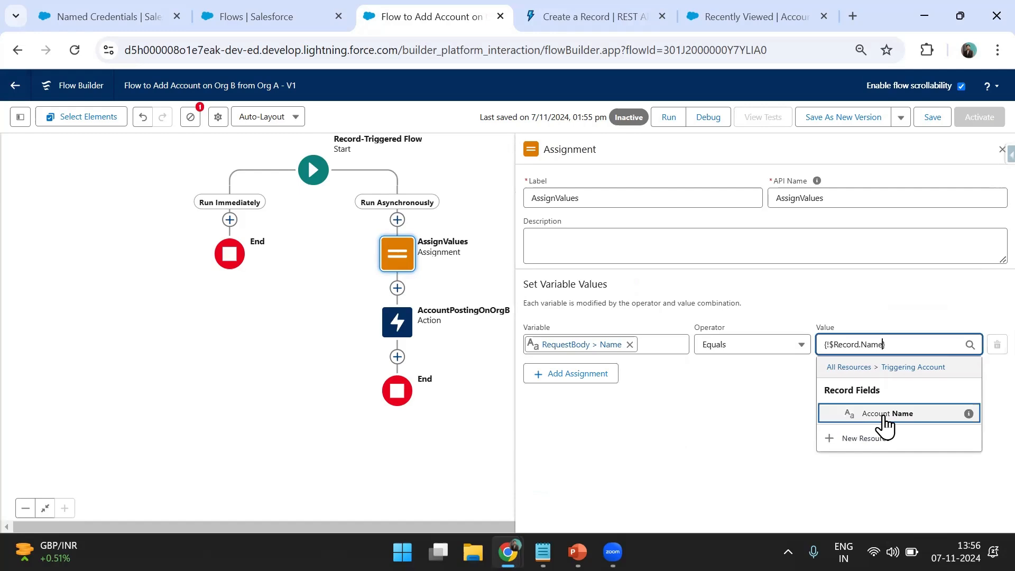
{"action": "left_click", "coordinate": [884, 416]}
Add a second assignment row with RequestBody as its variable
{"action": "left_click", "coordinate": [569, 379]}
{"action": "left_click", "coordinate": [573, 386]}
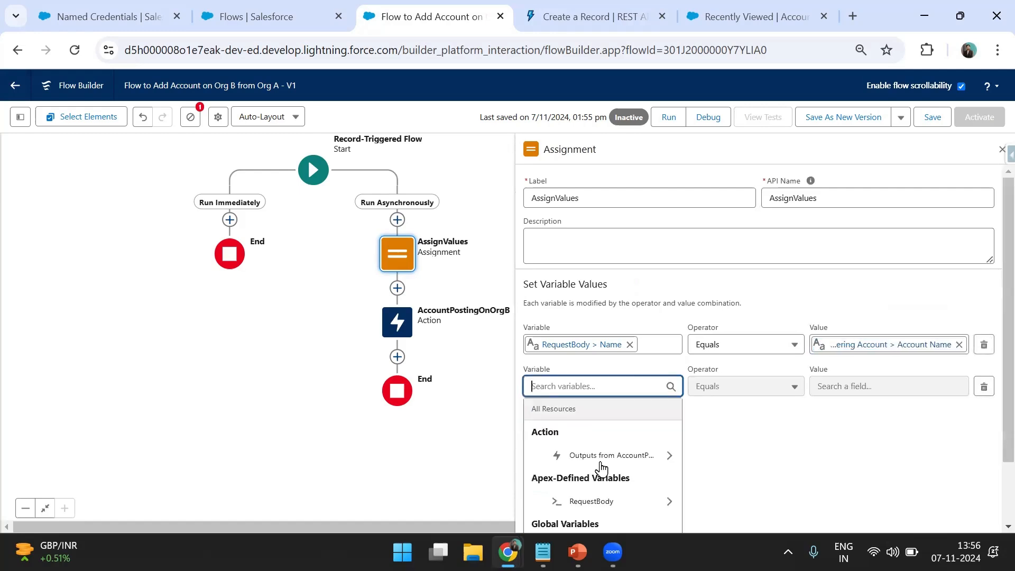
{"action": "left_click", "coordinate": [606, 501]}
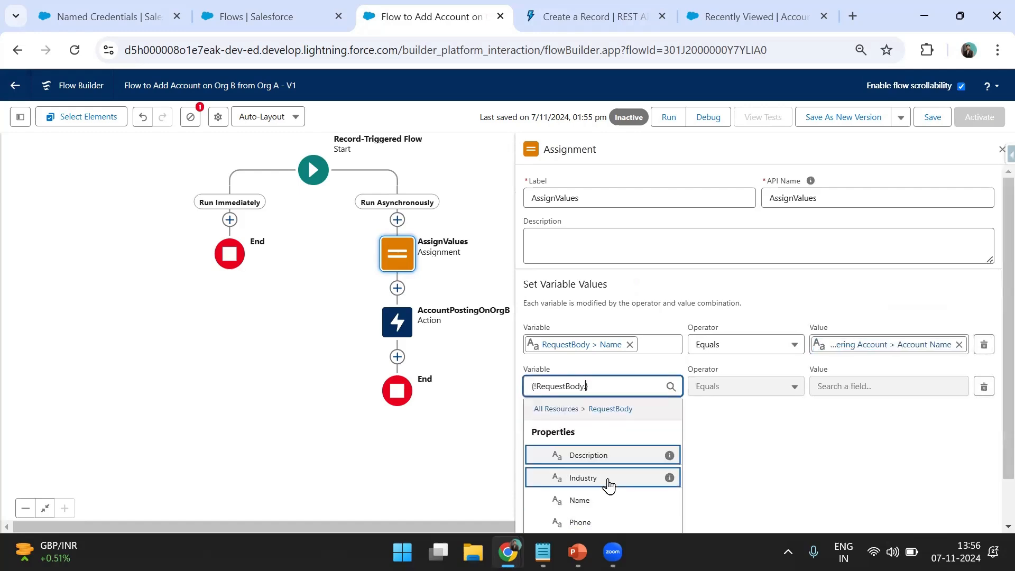
Set up assignment rows for RequestBody Description, Industry, Phone and z0Type
{"action": "left_click", "coordinate": [572, 453]}
{"action": "left_click", "coordinate": [556, 419]}
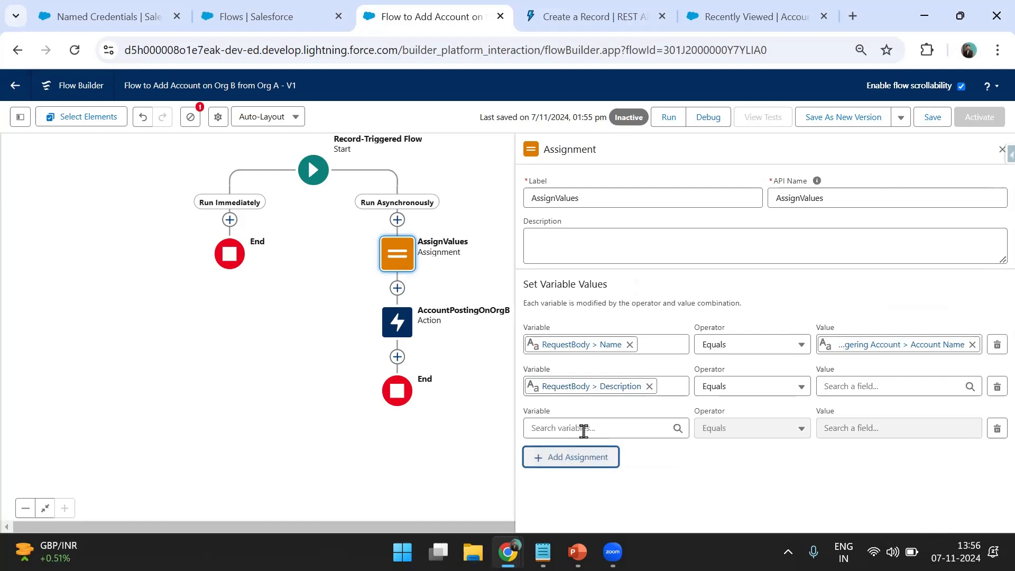
{"action": "left_click", "coordinate": [584, 431]}
{"action": "left_click", "coordinate": [608, 468]}
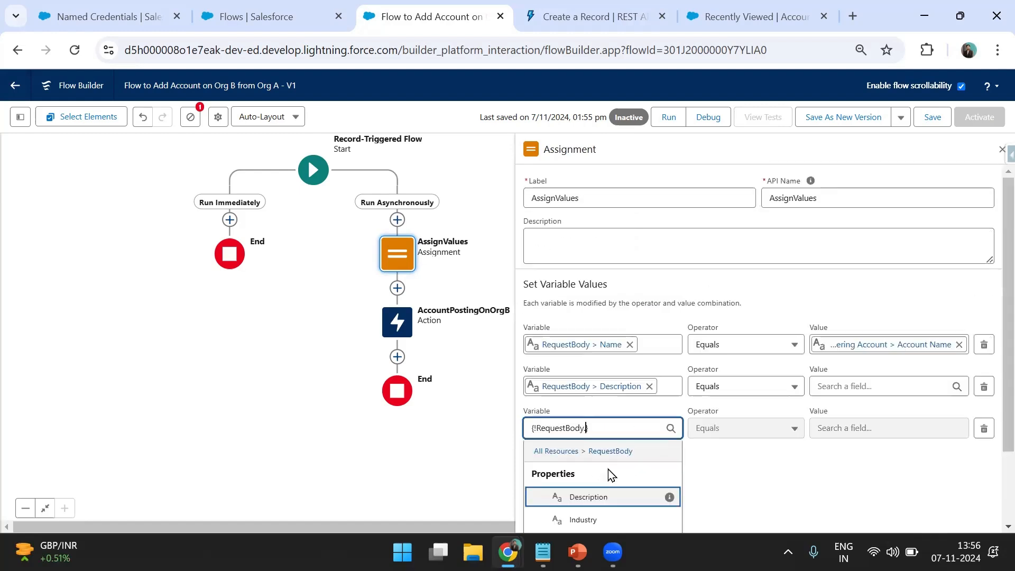
{"action": "left_click", "coordinate": [598, 523]}
{"action": "left_click", "coordinate": [565, 458]}
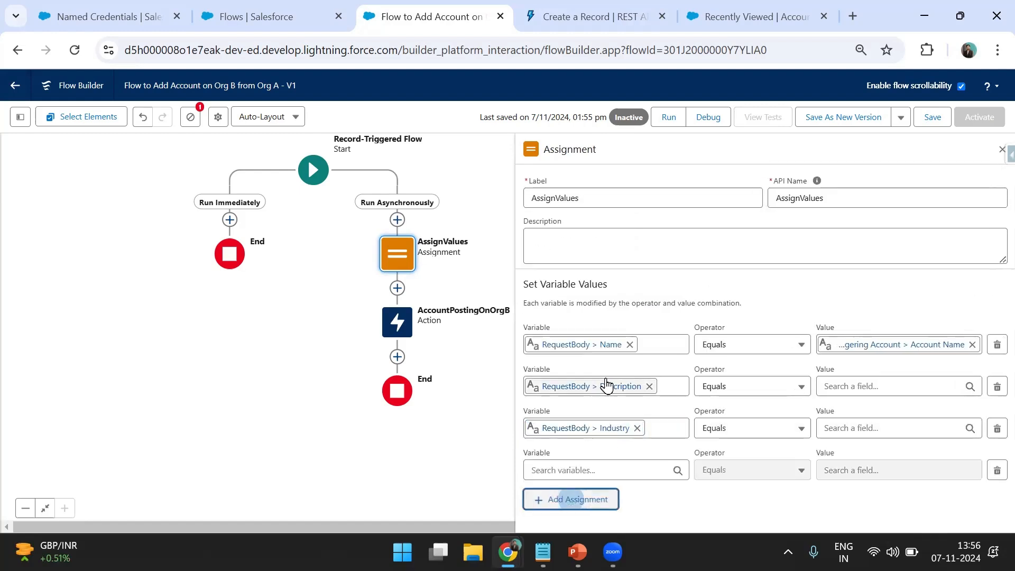
{"action": "left_click", "coordinate": [596, 469]}
{"action": "left_click", "coordinate": [596, 353]}
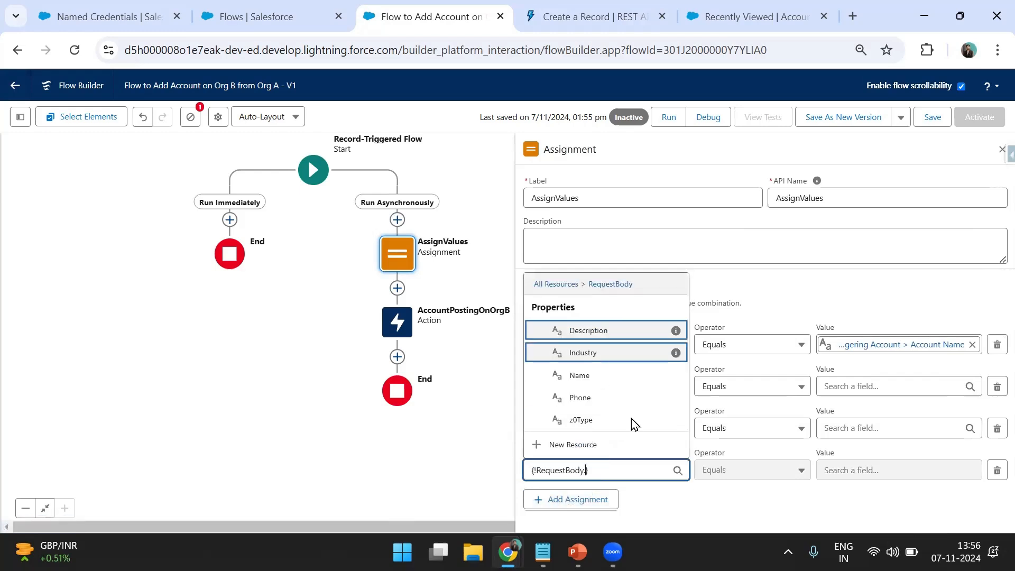
{"action": "left_click", "coordinate": [605, 401]}
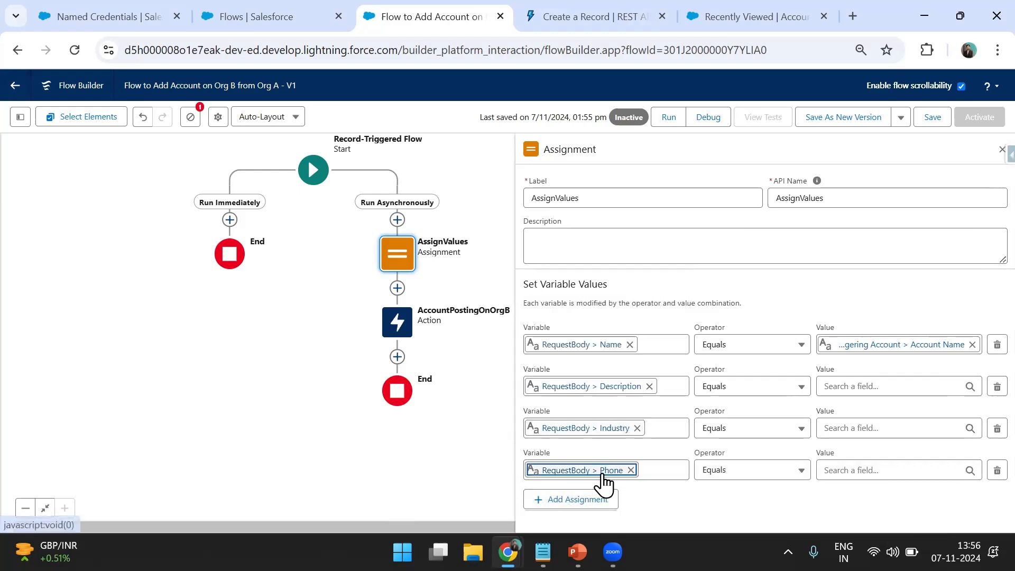
{"action": "left_click", "coordinate": [573, 502]}
{"action": "left_click", "coordinate": [568, 511]}
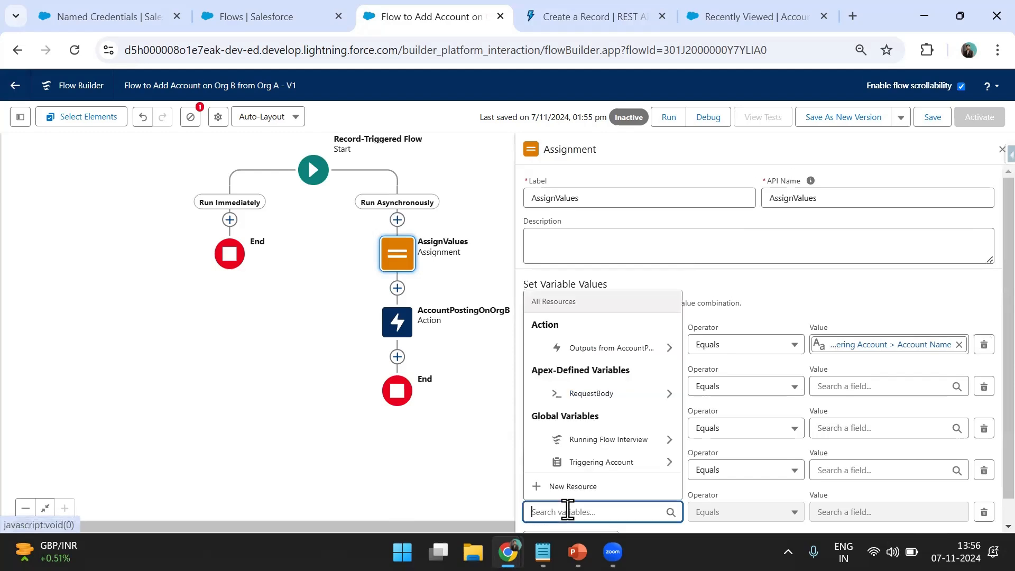
{"action": "left_click", "coordinate": [592, 394]}
{"action": "left_click", "coordinate": [585, 462]}
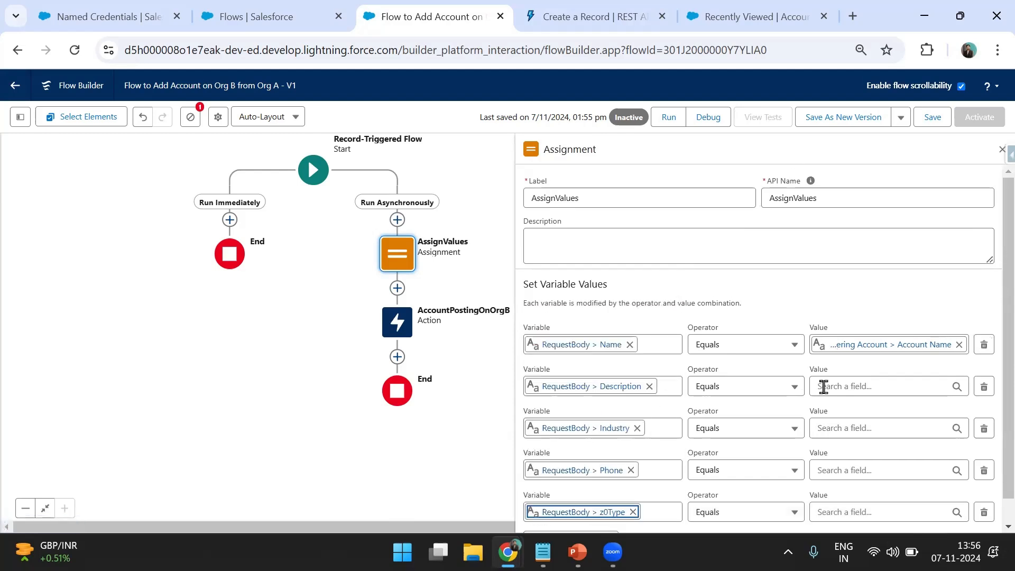
Enter 'Account Created using HTTP callout' as the Description row's value
{"action": "left_click", "coordinate": [842, 382]}
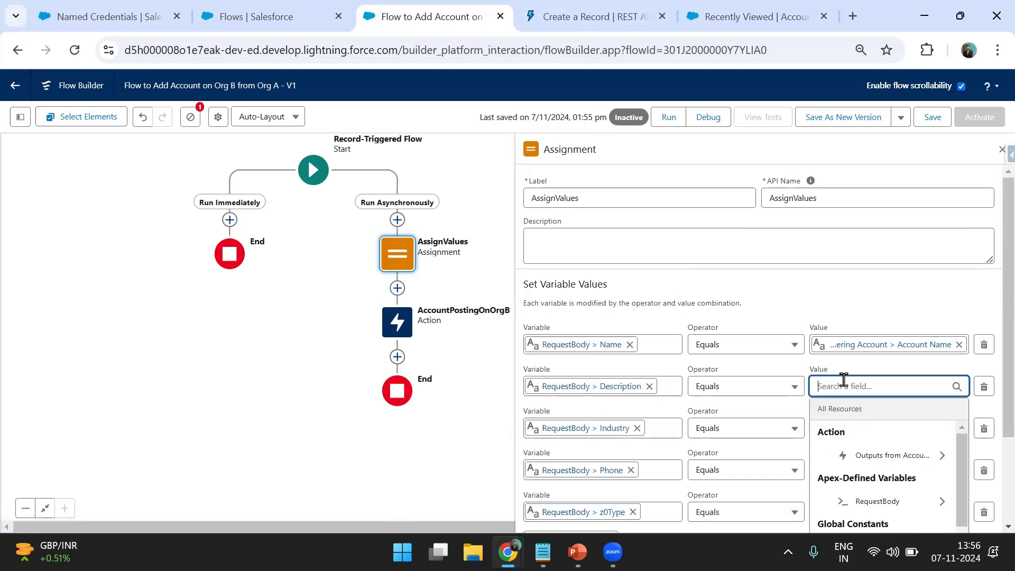
{"action": "type", "text": "Account"}
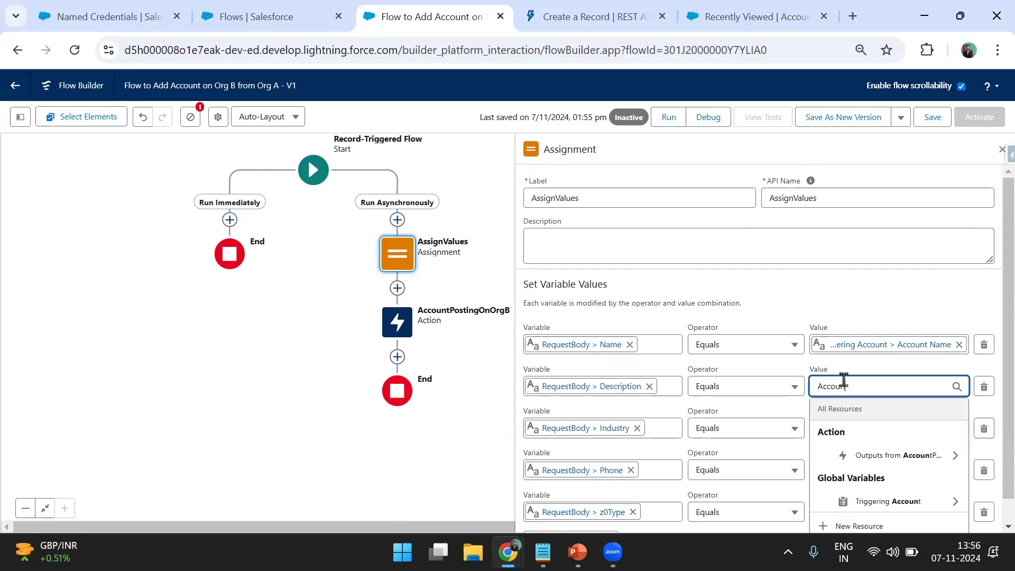
{"action": "type", "text": " Crae"}
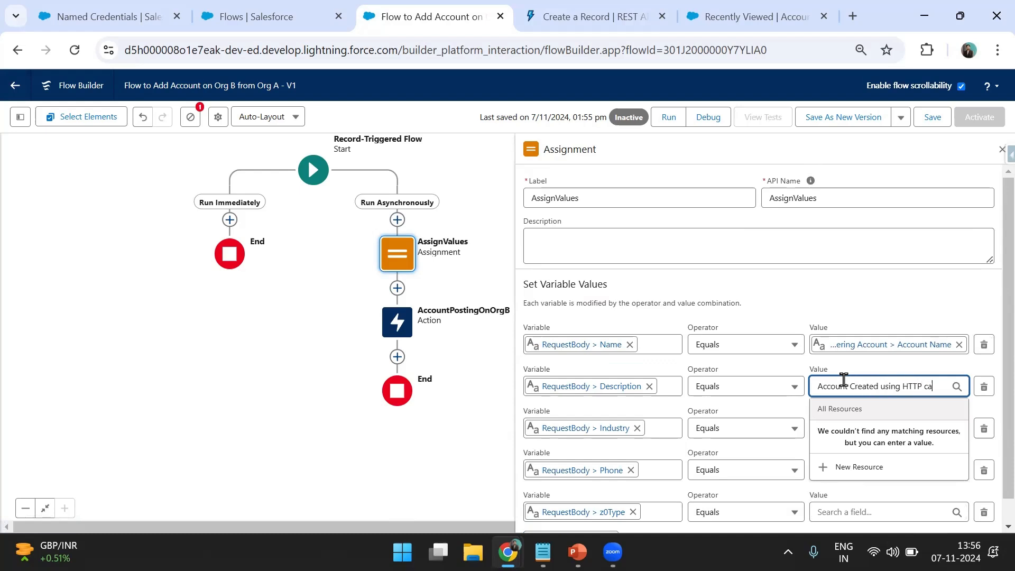
{"action": "key", "text": "BackSpace"}
{"action": "key", "text": "BackSpace"}
{"action": "left_click", "coordinate": [860, 302]}
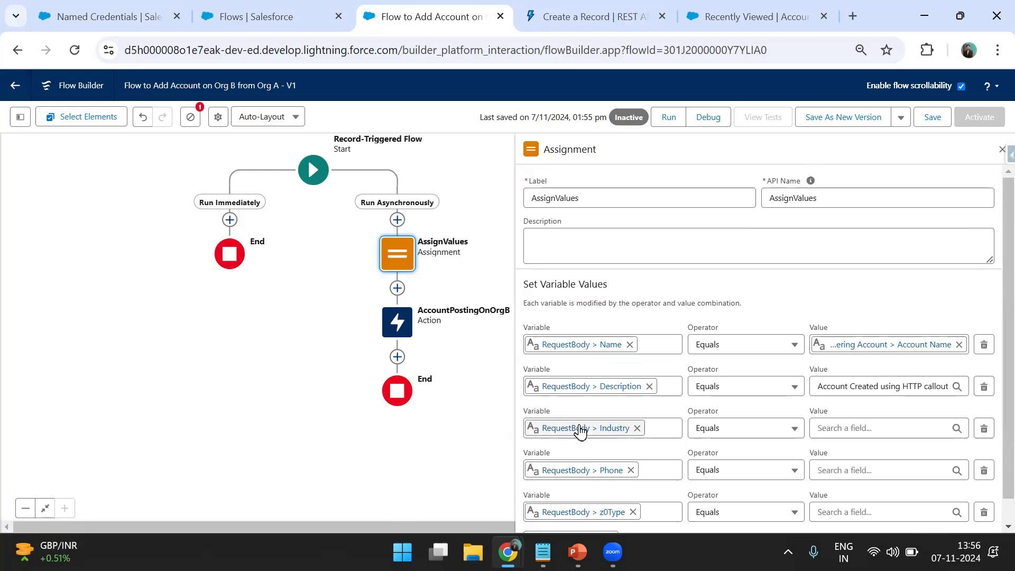
Map Industry and Phone to the triggering record's Industry and Account Phone
{"action": "left_click", "coordinate": [868, 429]}
{"action": "scroll", "coordinate": [916, 424], "scroll_direction": "down", "scroll_amount": 3}
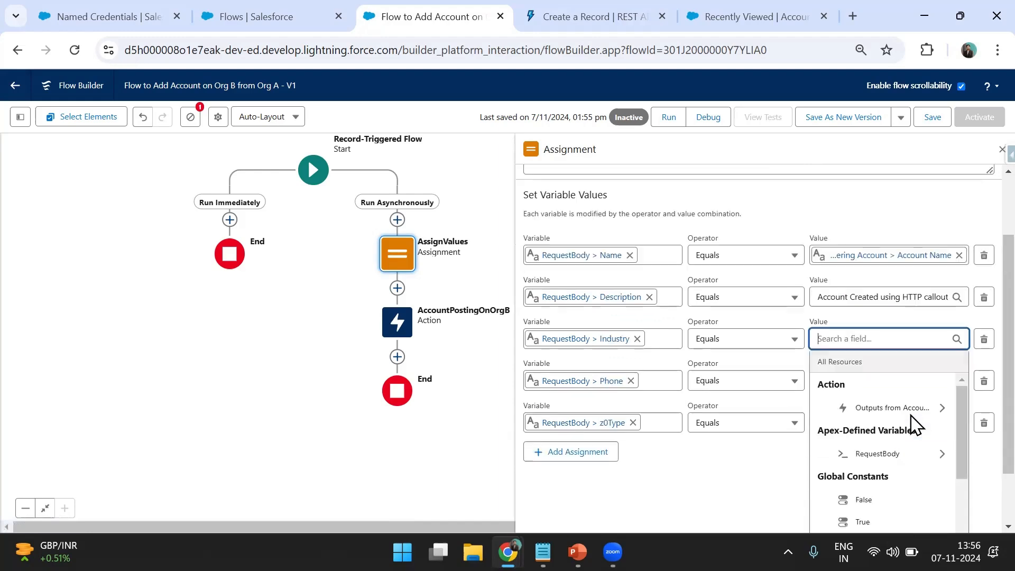
{"action": "type", "text": "tri"}
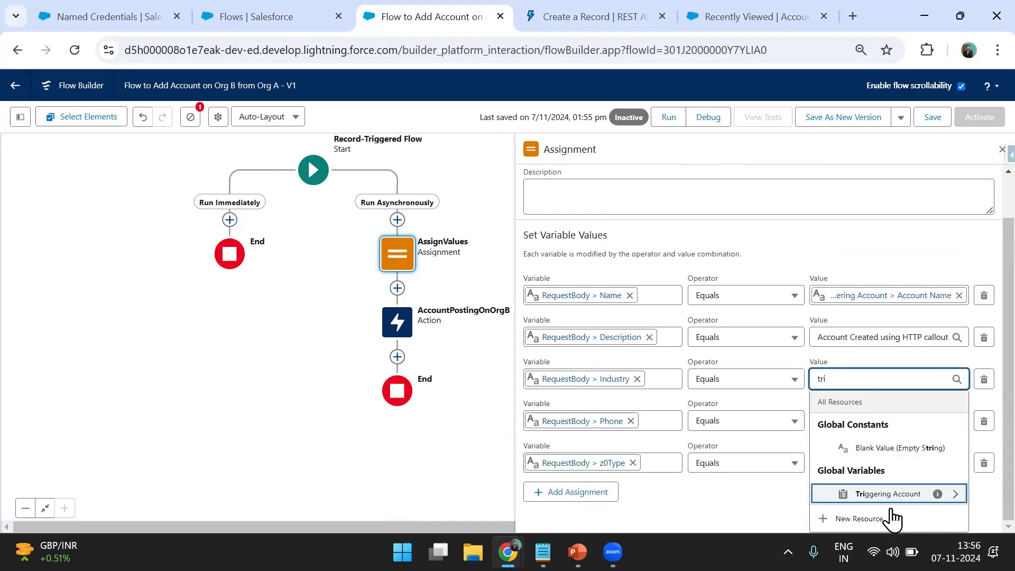
{"action": "left_click", "coordinate": [872, 493]}
{"action": "type", "text": "ind"}
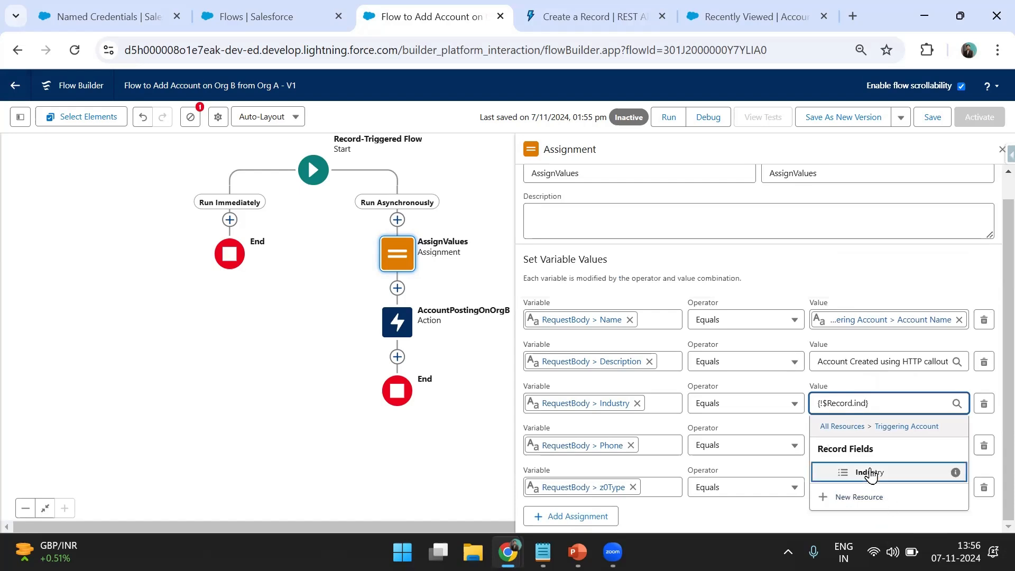
{"action": "left_click", "coordinate": [870, 472]}
{"action": "left_click", "coordinate": [856, 446]}
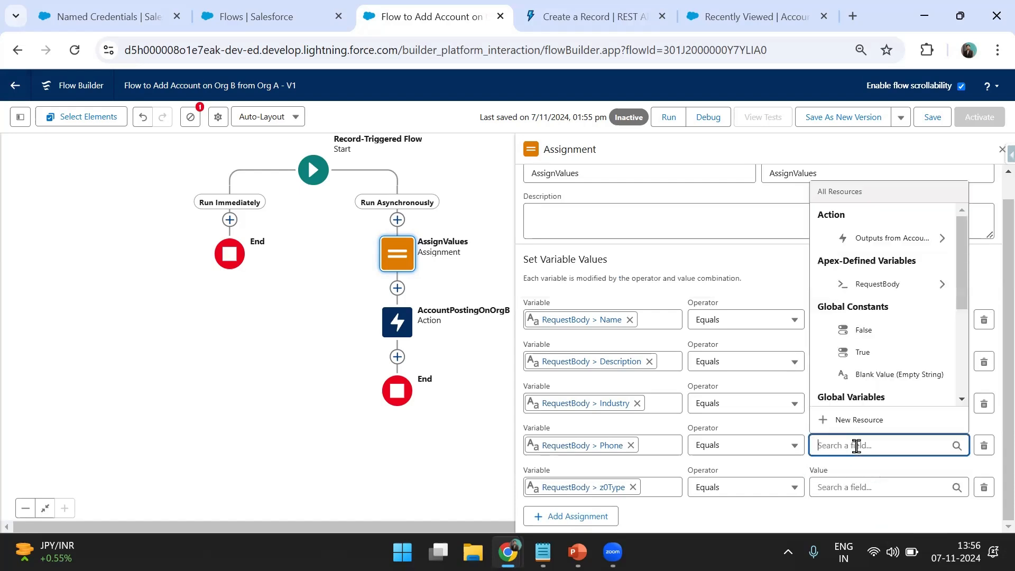
{"action": "type", "text": "tri"}
{"action": "left_click", "coordinate": [865, 398]}
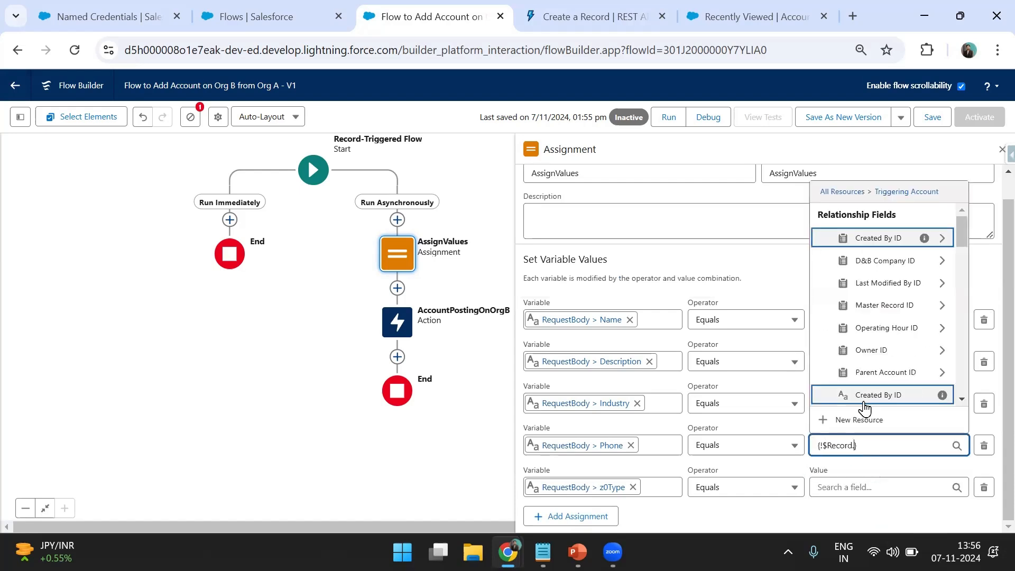
{"action": "type", "text": "pho"}
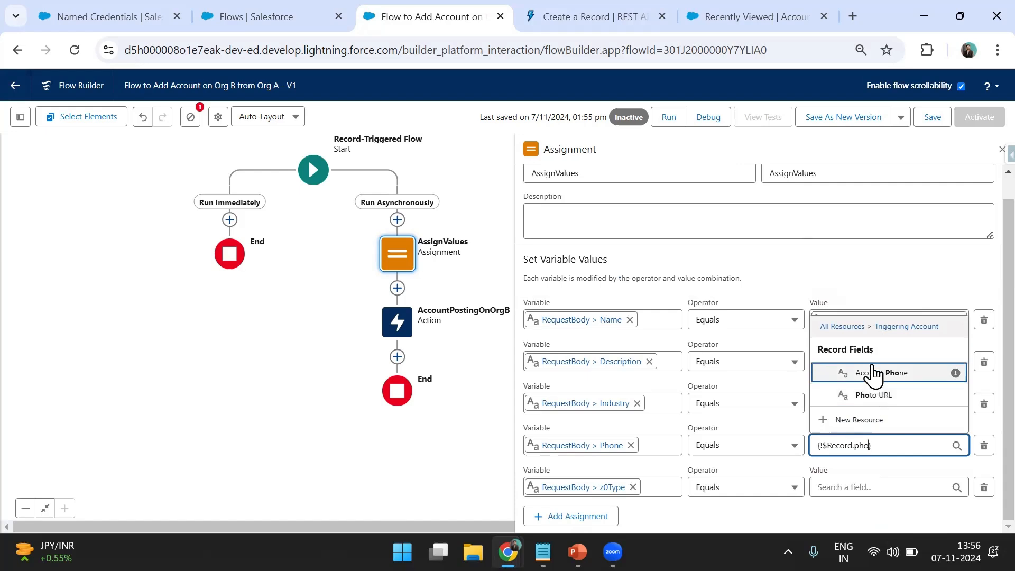
{"action": "left_click", "coordinate": [872, 374]}
Map z0Type to the triggering record's Account Type
{"action": "left_click", "coordinate": [840, 487]}
{"action": "type", "text": "tri"}
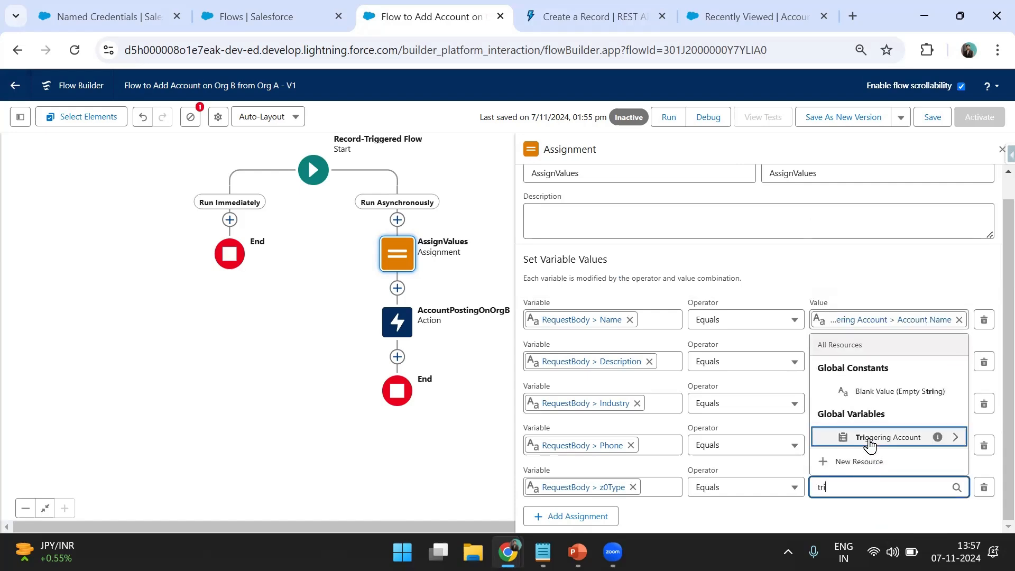
{"action": "left_click", "coordinate": [870, 443]}
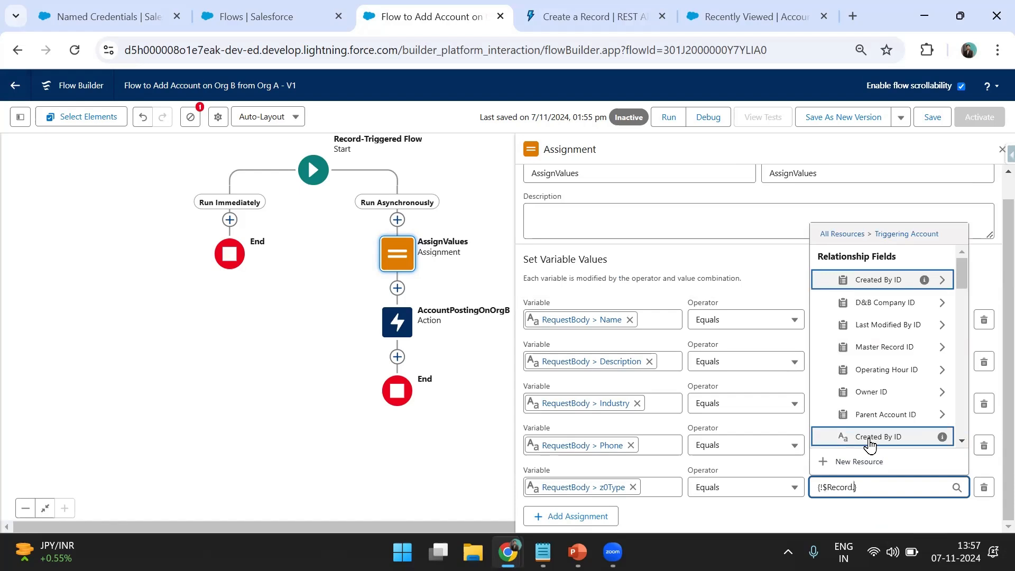
{"action": "type", "text": "t Ty"}
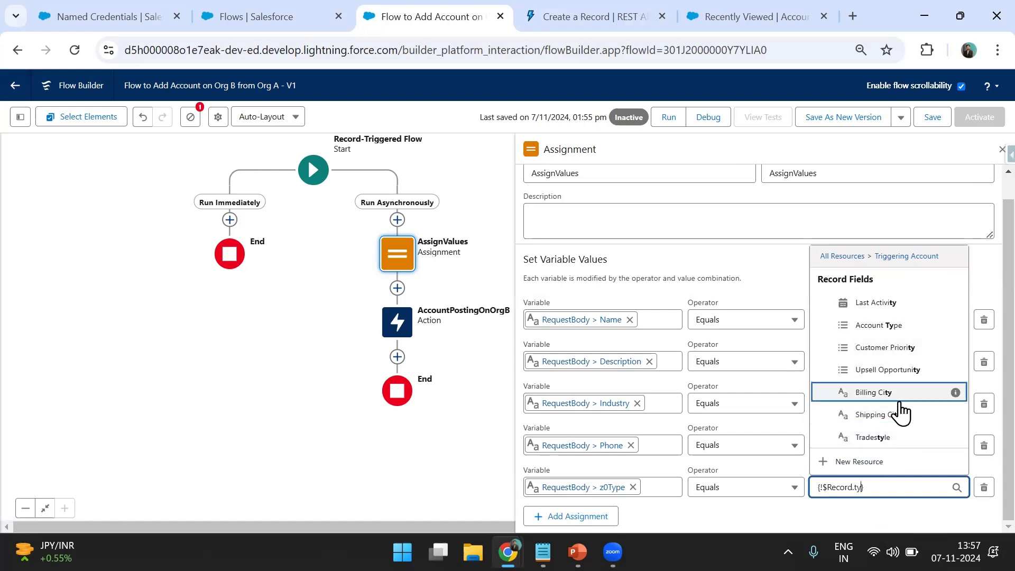
{"action": "type", "text": "p"}
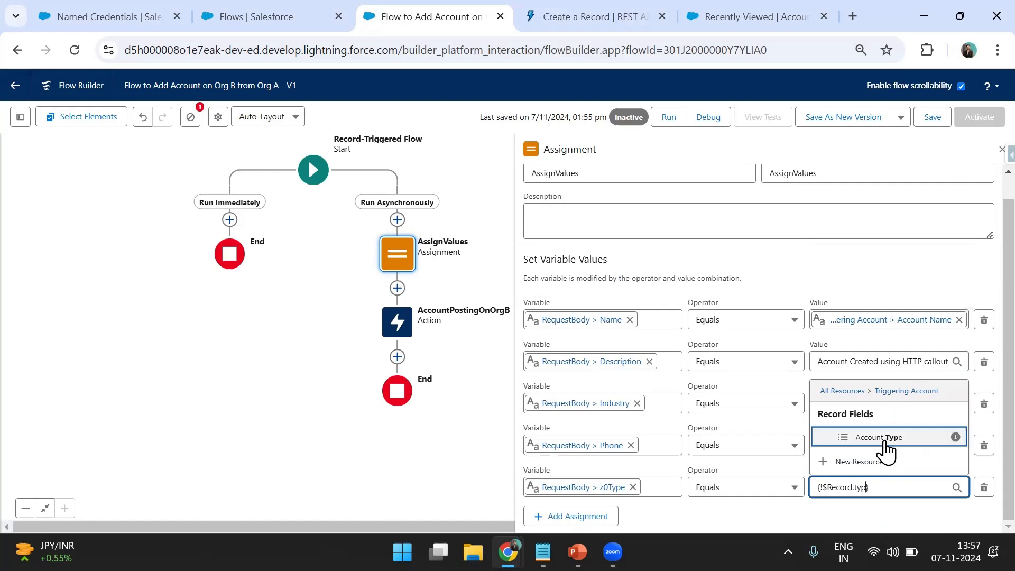
{"action": "left_click", "coordinate": [887, 449]}
{"action": "left_click", "coordinate": [473, 455]}
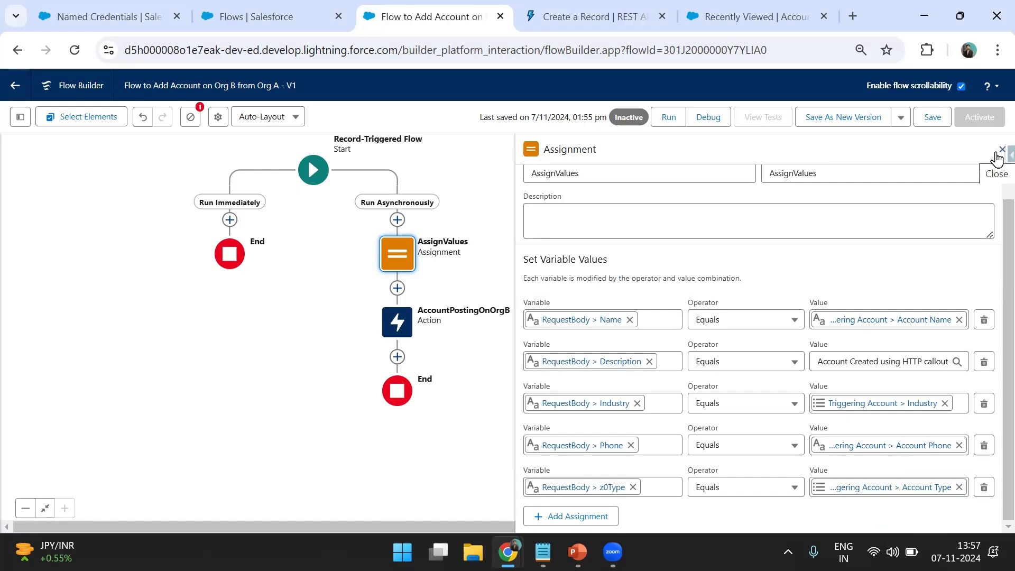
Close the assignment settings, then add and undo a fault path on the callout action
{"action": "left_click", "coordinate": [997, 159]}
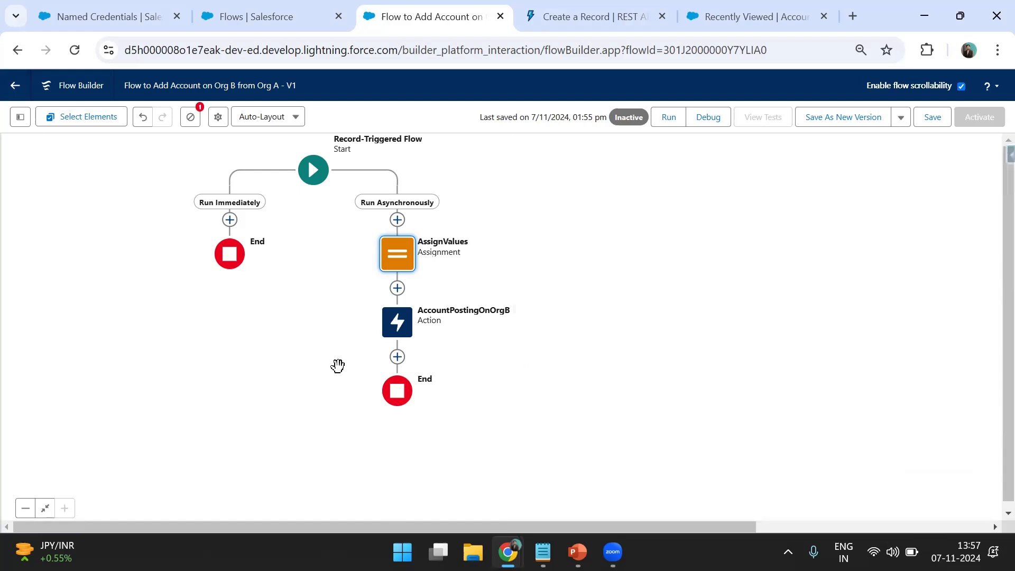
{"action": "left_click_drag", "start_coordinate": [413, 338], "coordinate": [441, 330]}
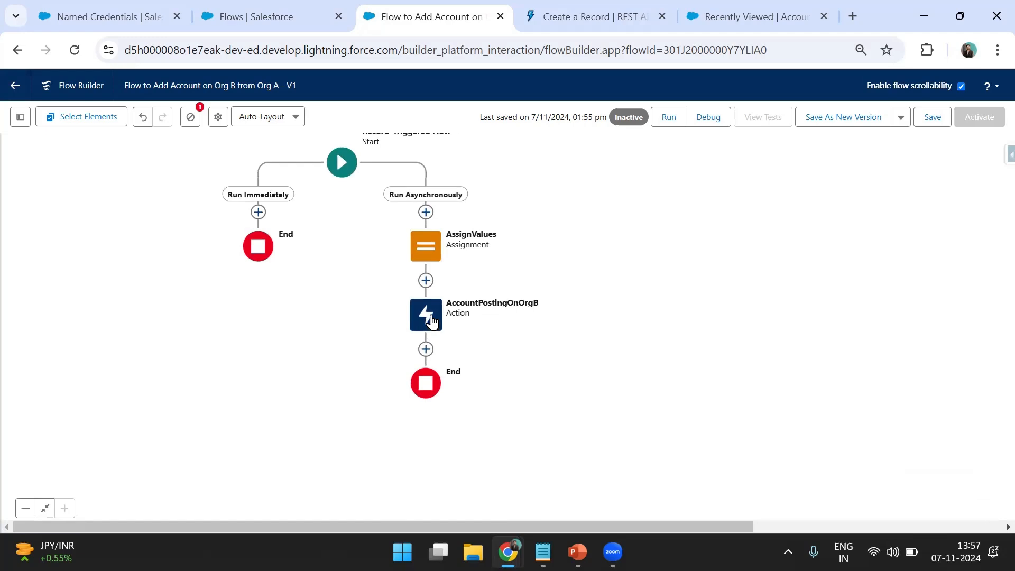
{"action": "left_click", "coordinate": [432, 321]}
{"action": "left_click", "coordinate": [394, 434]}
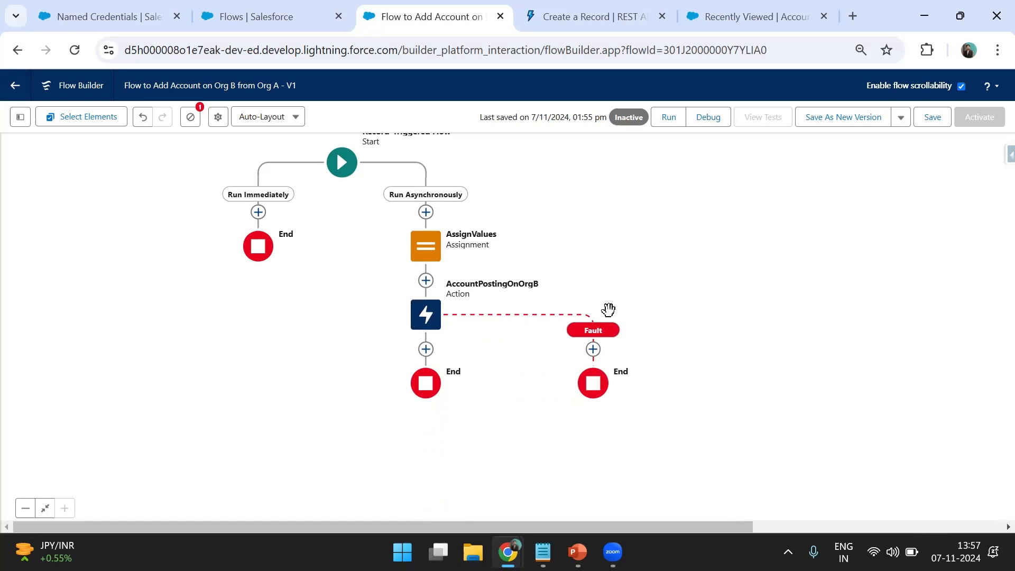
{"action": "left_click", "coordinate": [142, 116]}
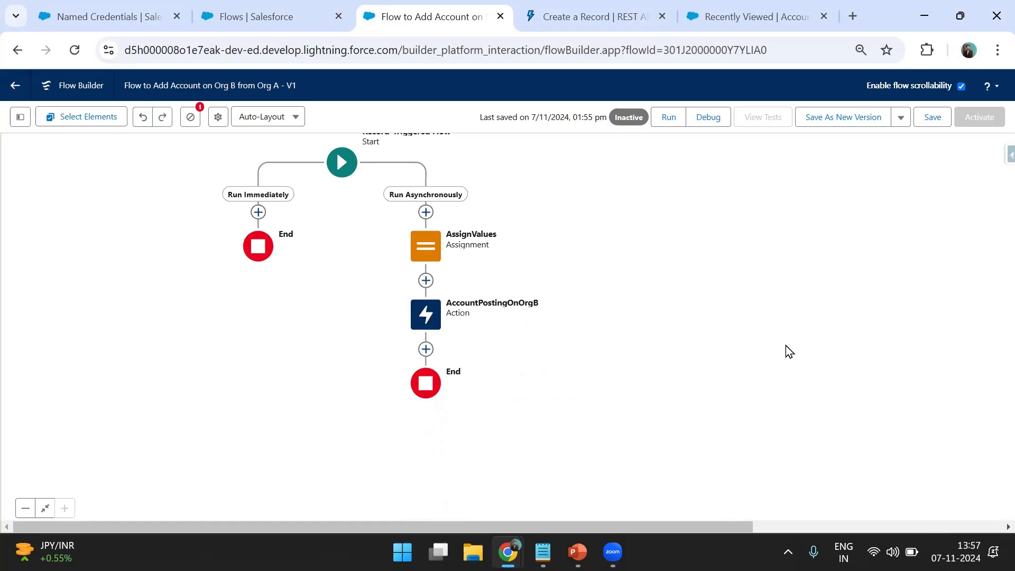
Dismiss the browser's save-page dialog and save the flow in Flow Builder
{"action": "key", "text": "ctrl+s"}
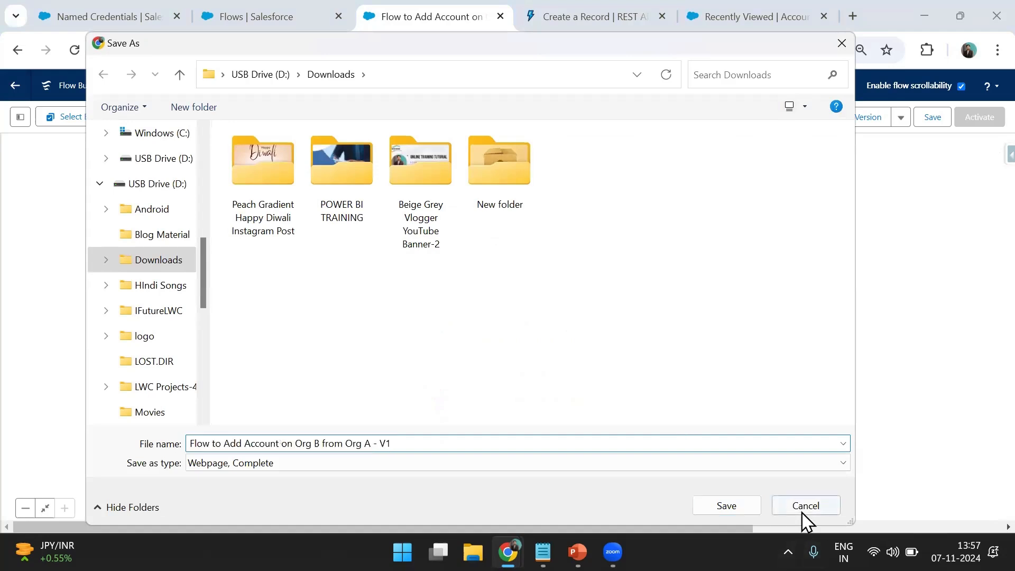
{"action": "left_click", "coordinate": [804, 506]}
{"action": "left_click", "coordinate": [944, 125]}
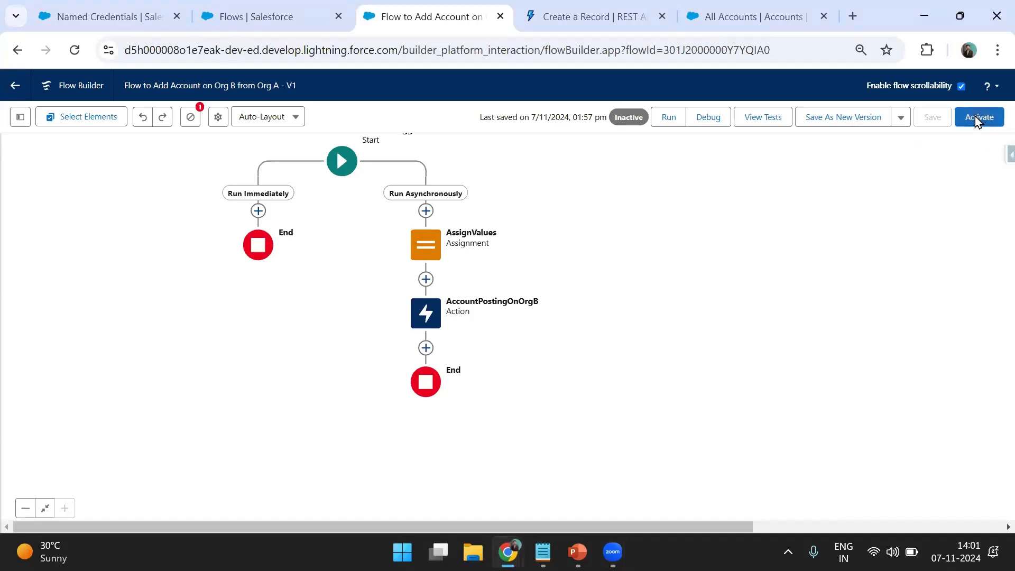
Activate the flow and pin New This Week as the default Accounts list view
{"action": "left_click", "coordinate": [978, 118]}
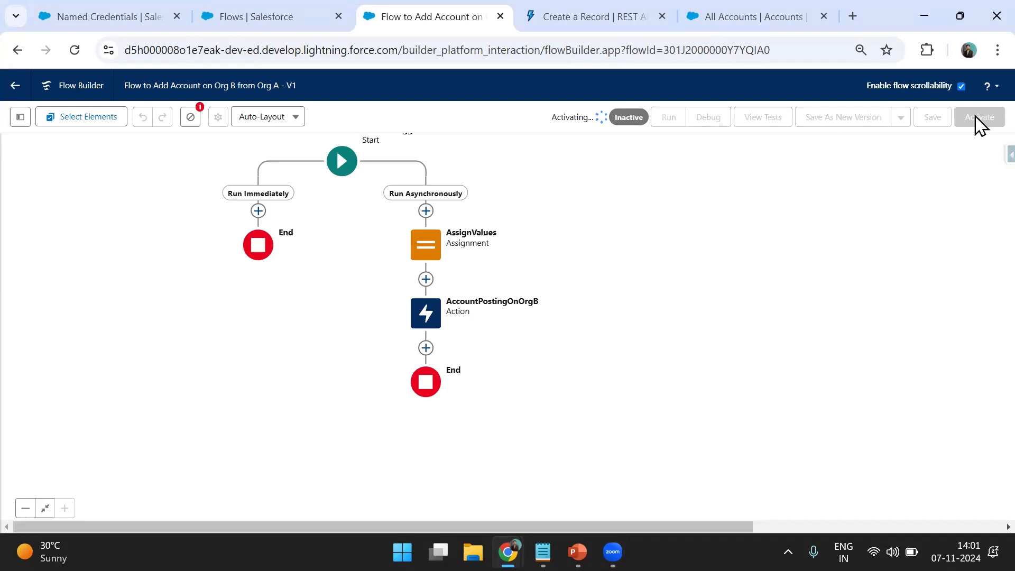
{"action": "left_click", "coordinate": [737, 26]}
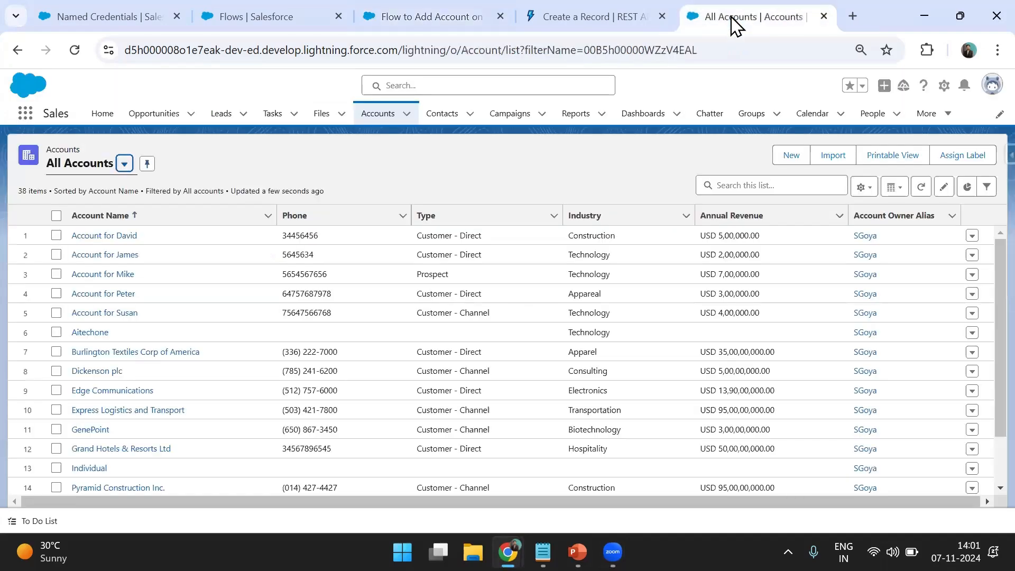
{"action": "left_click", "coordinate": [124, 164]}
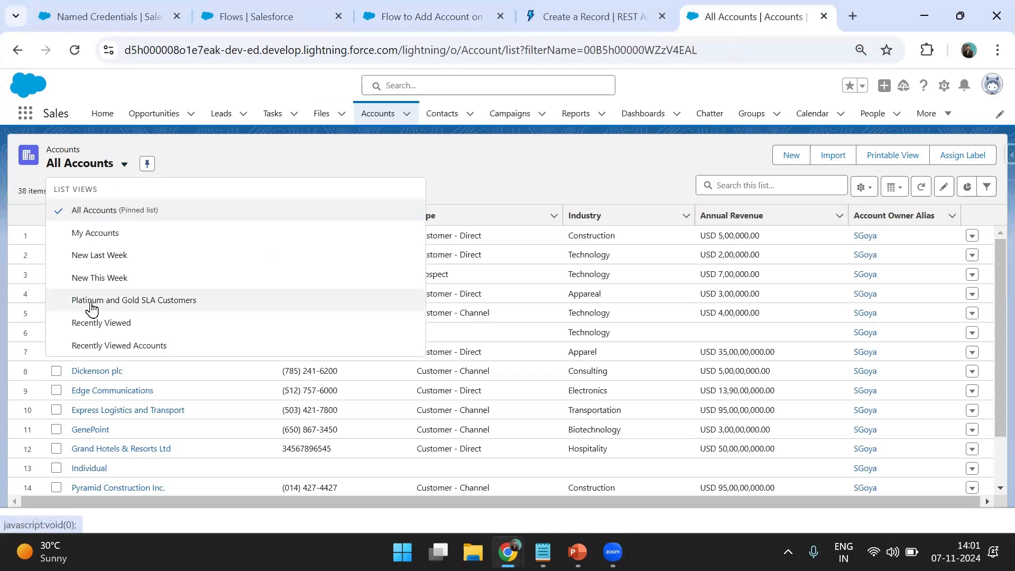
{"action": "left_click", "coordinate": [91, 279]}
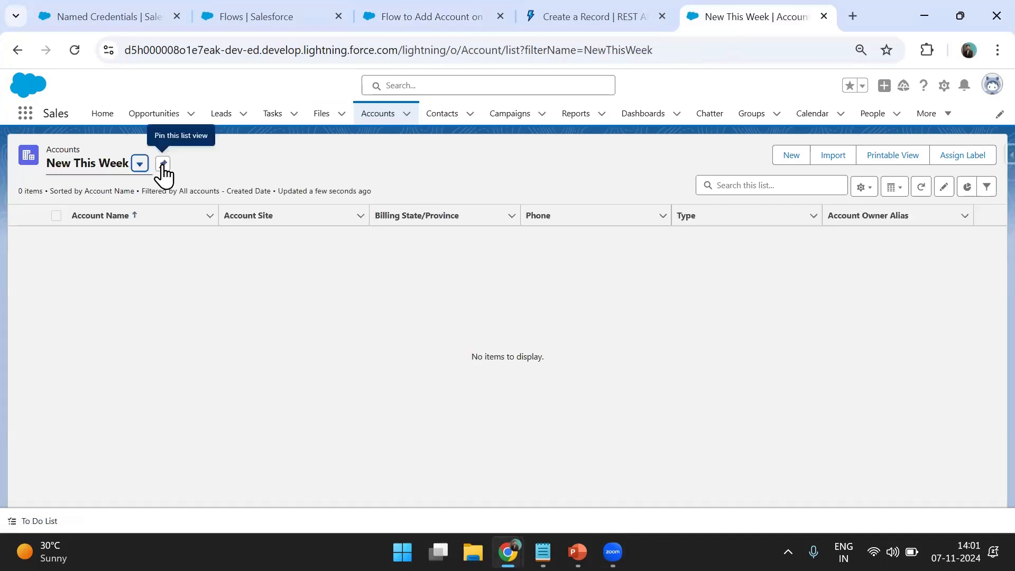
{"action": "left_click", "coordinate": [162, 165]}
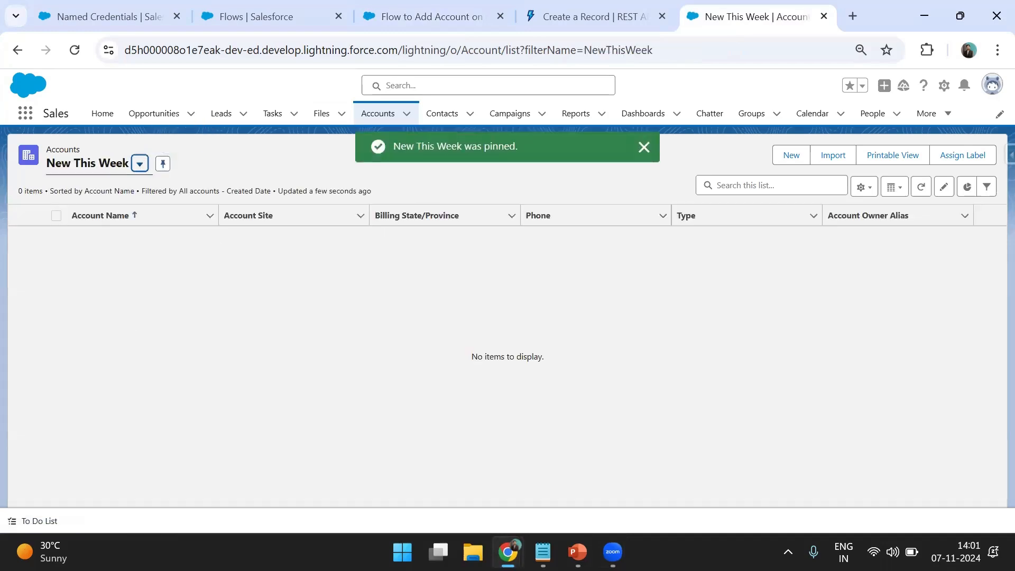
In the target org, discard the unfinished new account and pin the New This Week list
{"action": "mouse_move", "coordinate": [507, 551]}
{"action": "left_click", "coordinate": [691, 501]}
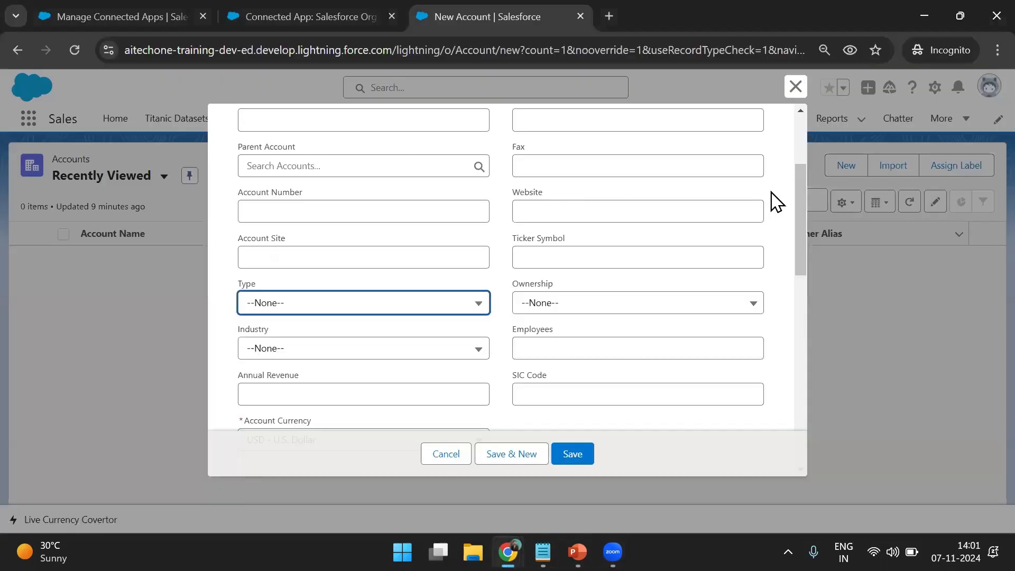
{"action": "left_click", "coordinate": [437, 455]}
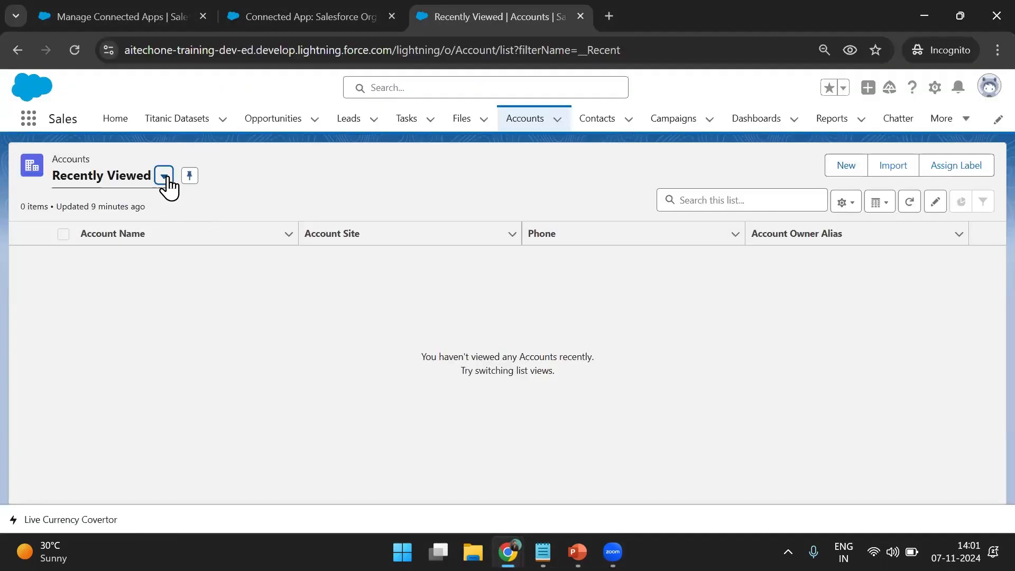
{"action": "left_click", "coordinate": [165, 177]}
{"action": "left_click", "coordinate": [98, 281]}
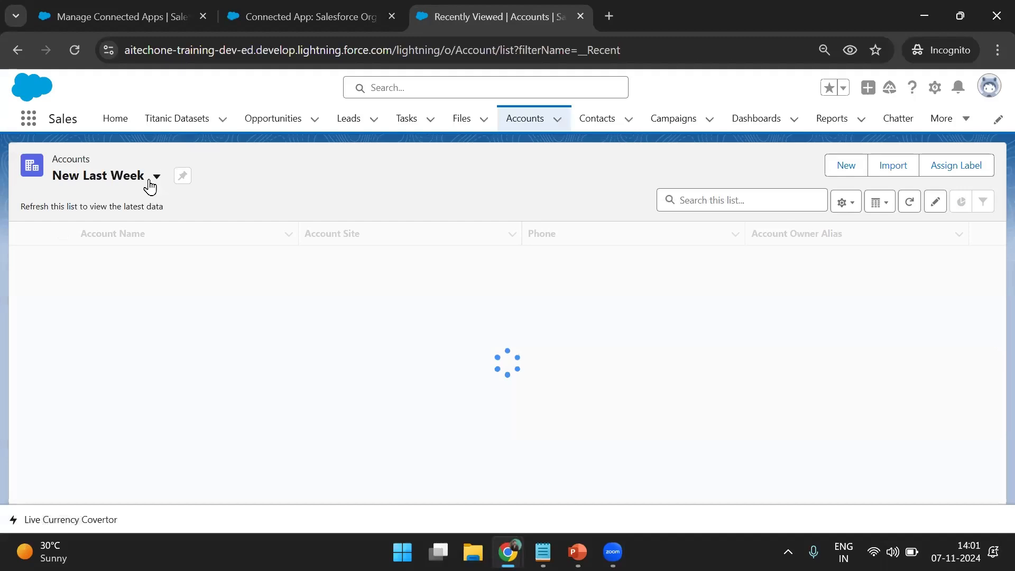
{"action": "left_click", "coordinate": [153, 178]}
{"action": "left_click", "coordinate": [123, 304]}
{"action": "left_click", "coordinate": [181, 178]}
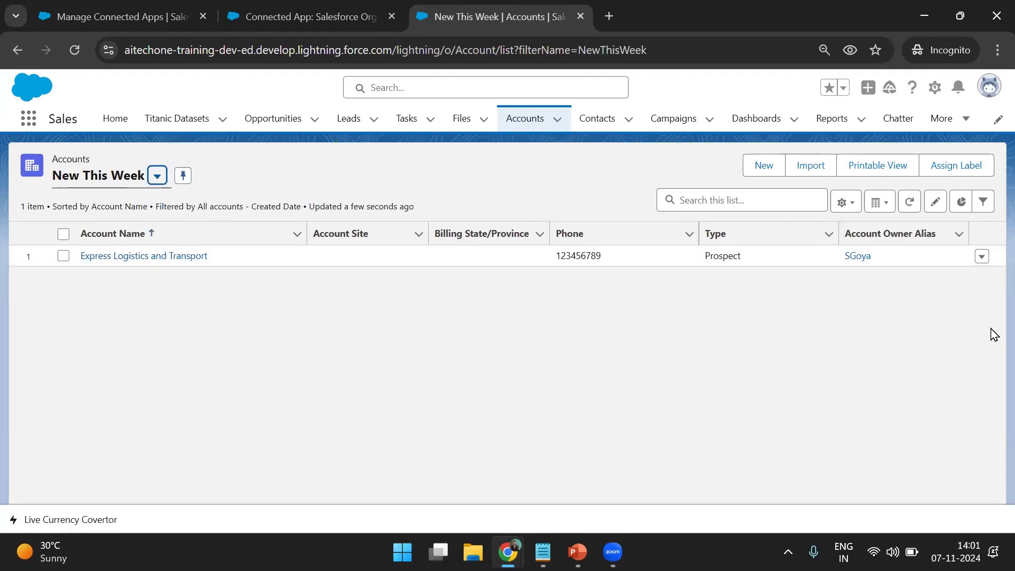
Delete the Express Logistics and Transport account from the target org, then return to the source org
{"action": "left_click", "coordinate": [982, 256]}
{"action": "left_click", "coordinate": [934, 308]}
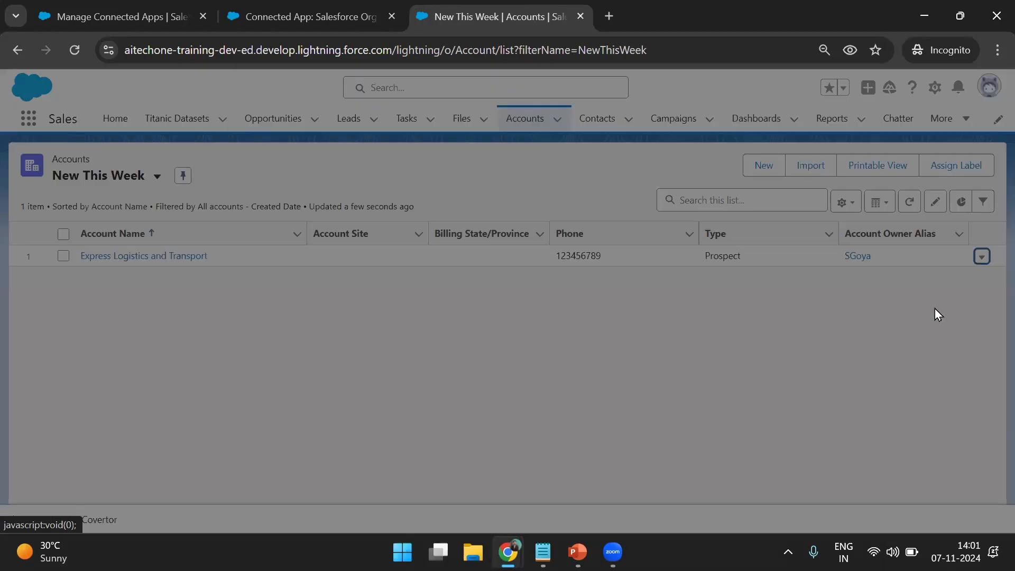
{"action": "left_click", "coordinate": [707, 337]}
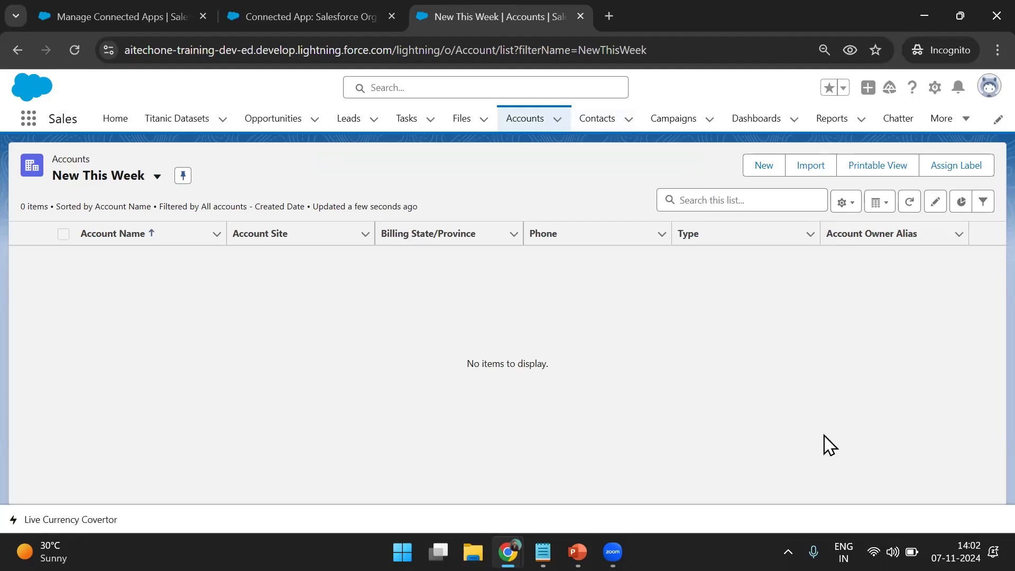
{"action": "mouse_move", "coordinate": [507, 553]}
{"action": "left_click", "coordinate": [510, 454]}
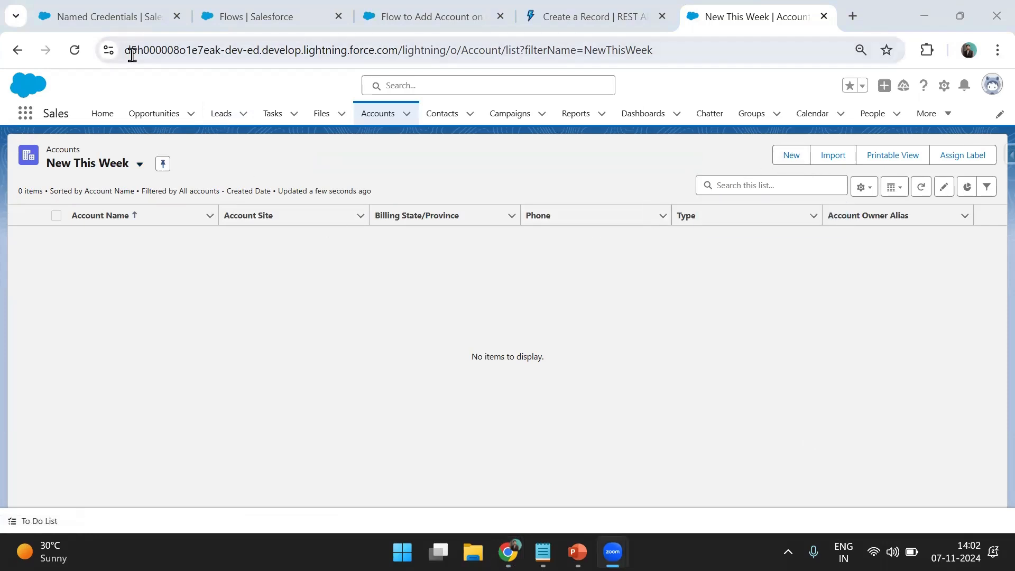
Start a new account named 'Integartion Test Account' and enter its phone number
{"action": "left_click_drag", "start_coordinate": [130, 49], "coordinate": [192, 51]}
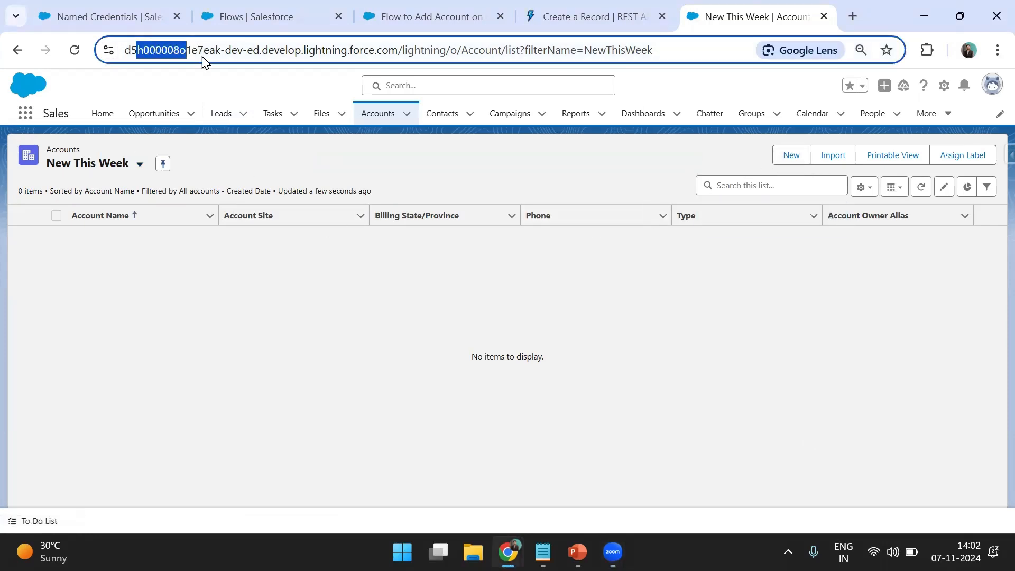
{"action": "left_click", "coordinate": [789, 162]}
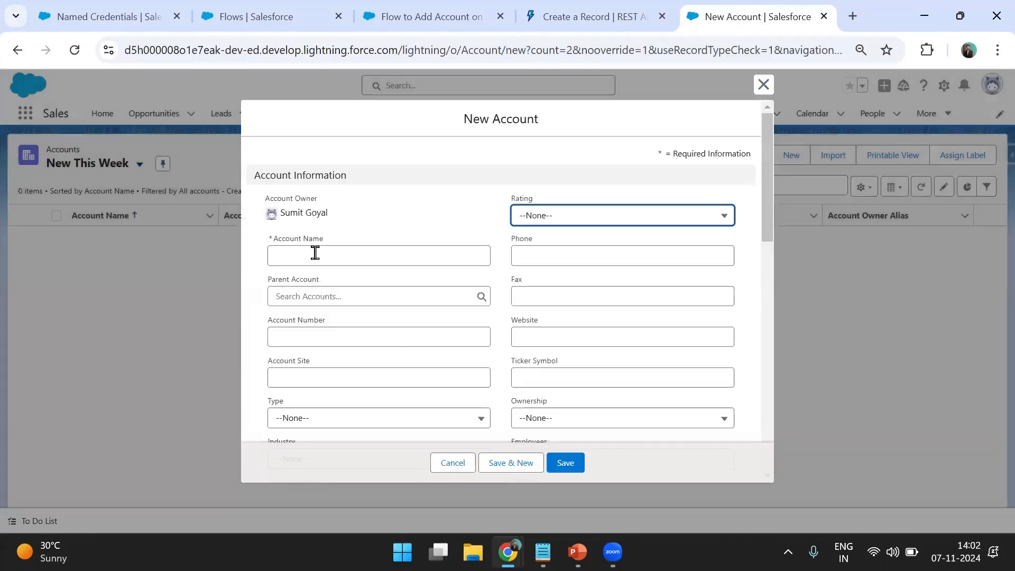
{"action": "left_click", "coordinate": [315, 255]}
{"action": "type", "text": "T"}
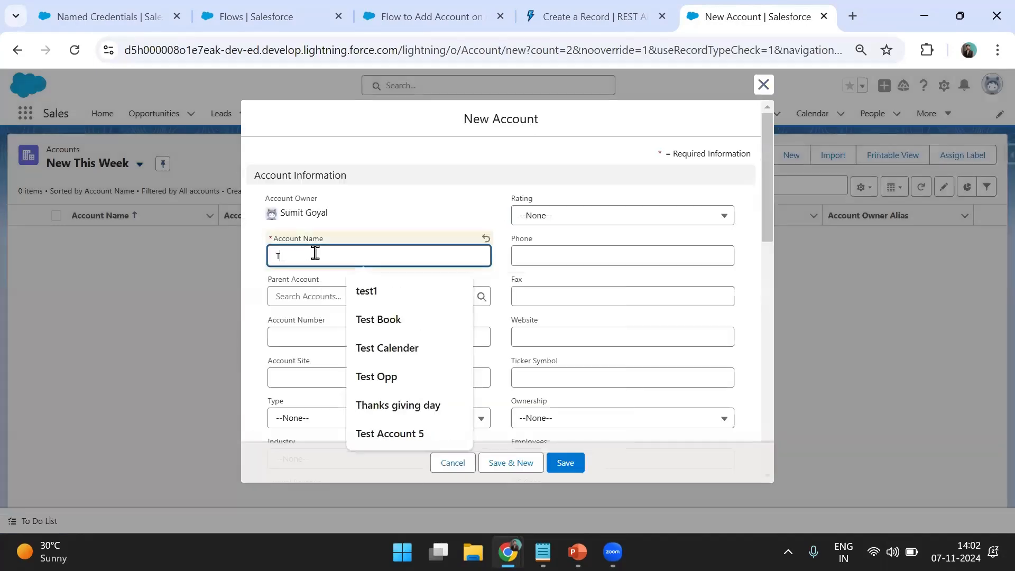
{"action": "type", "text": "esIntegartio"}
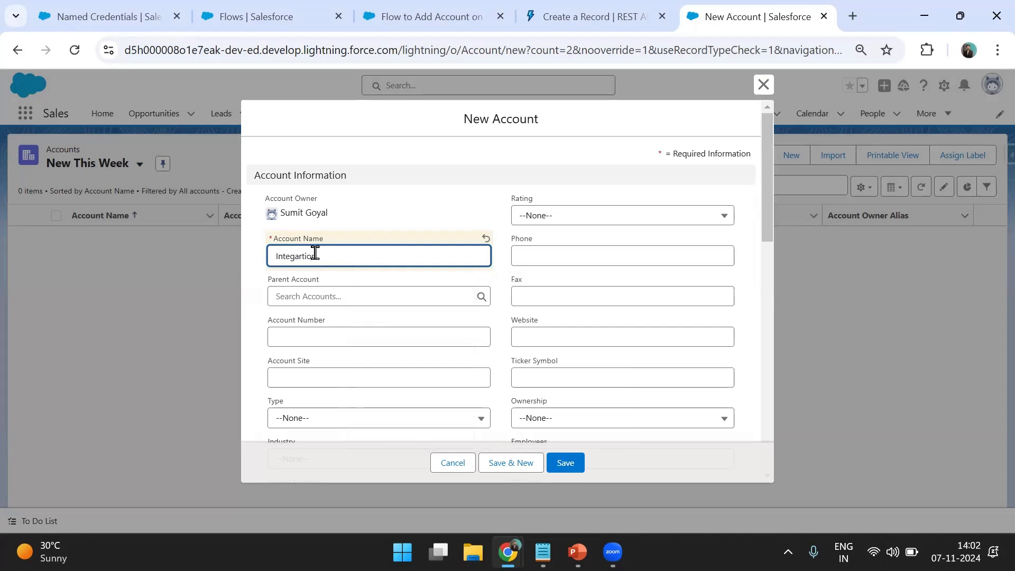
{"action": "type", "text": " Test Account"}
{"action": "left_click", "coordinate": [542, 256]}
{"action": "type", "text": "800"}
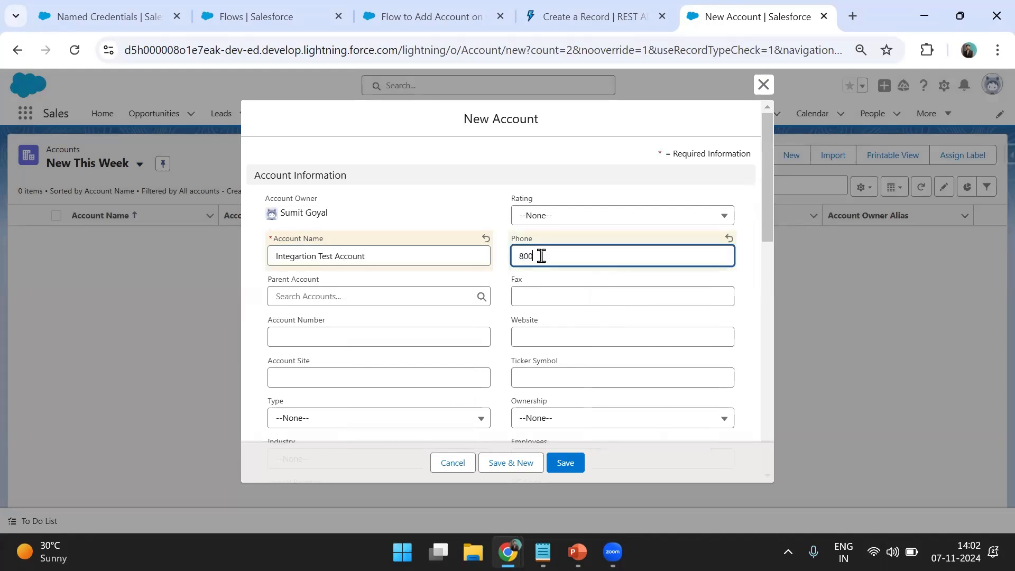
{"action": "type", "text": "90079"}
Set the account Type to Prospect and Industry to Chemicals, then save it
{"action": "left_click", "coordinate": [309, 417]}
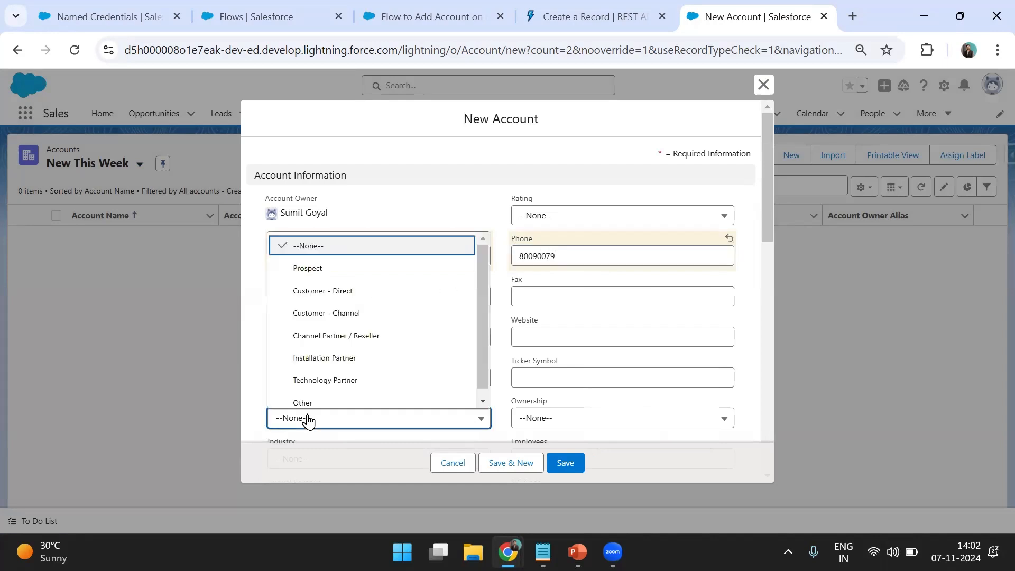
{"action": "left_click", "coordinate": [315, 269]}
{"action": "scroll", "coordinate": [324, 363], "scroll_direction": "down", "scroll_amount": 3}
{"action": "left_click", "coordinate": [304, 302]}
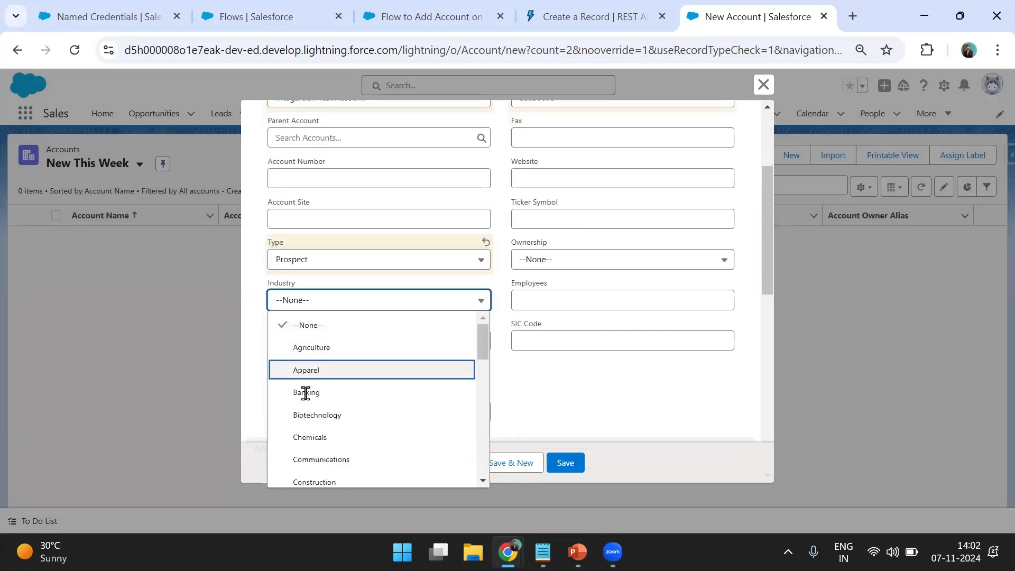
{"action": "left_click", "coordinate": [316, 437]}
{"action": "scroll", "coordinate": [575, 400], "scroll_direction": "down", "scroll_amount": 10}
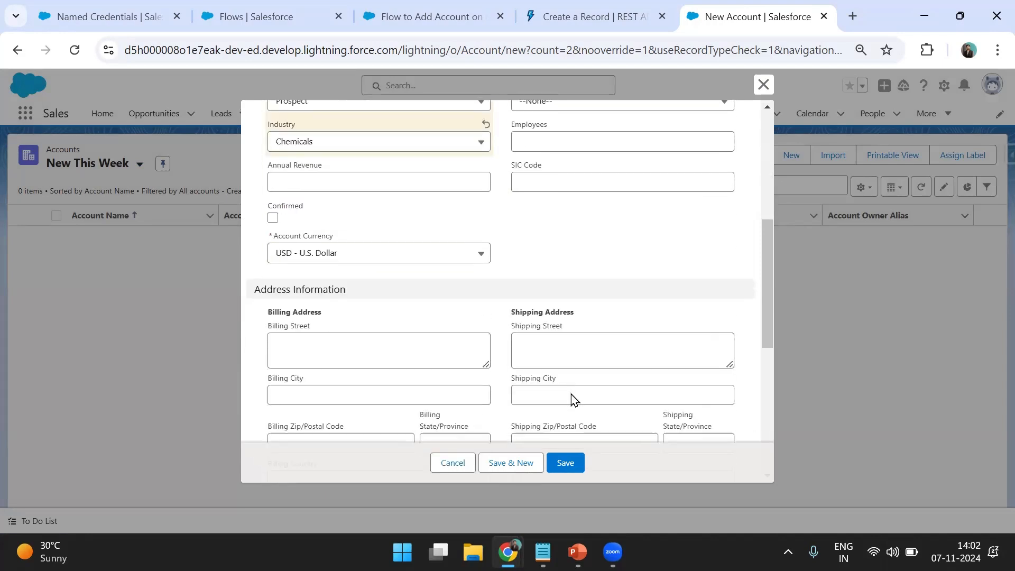
{"action": "scroll", "coordinate": [385, 424], "scroll_direction": "up", "scroll_amount": 2}
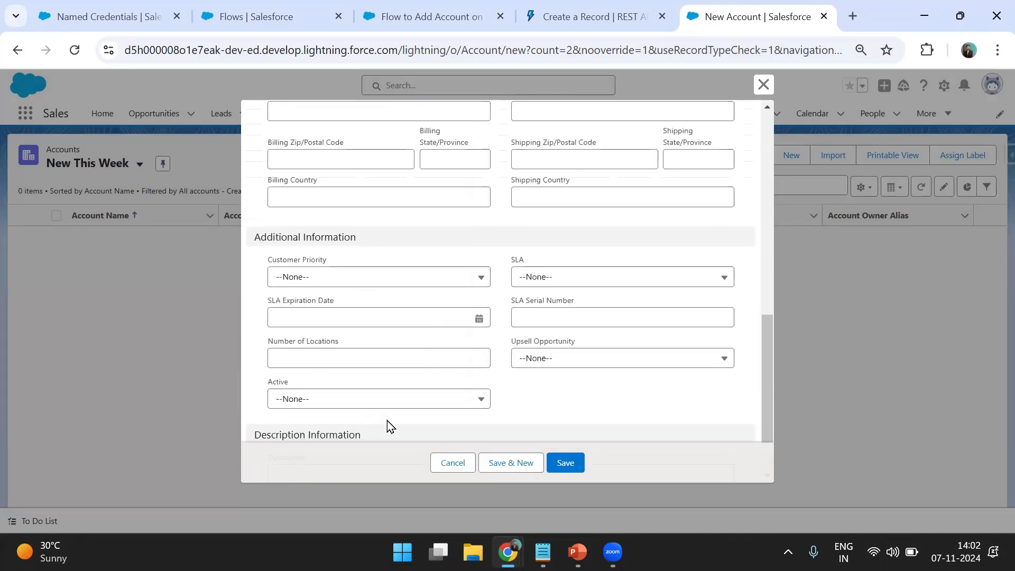
{"action": "scroll", "coordinate": [401, 390], "scroll_direction": "down", "scroll_amount": 2}
{"action": "scroll", "coordinate": [505, 349], "scroll_direction": "up", "scroll_amount": 15}
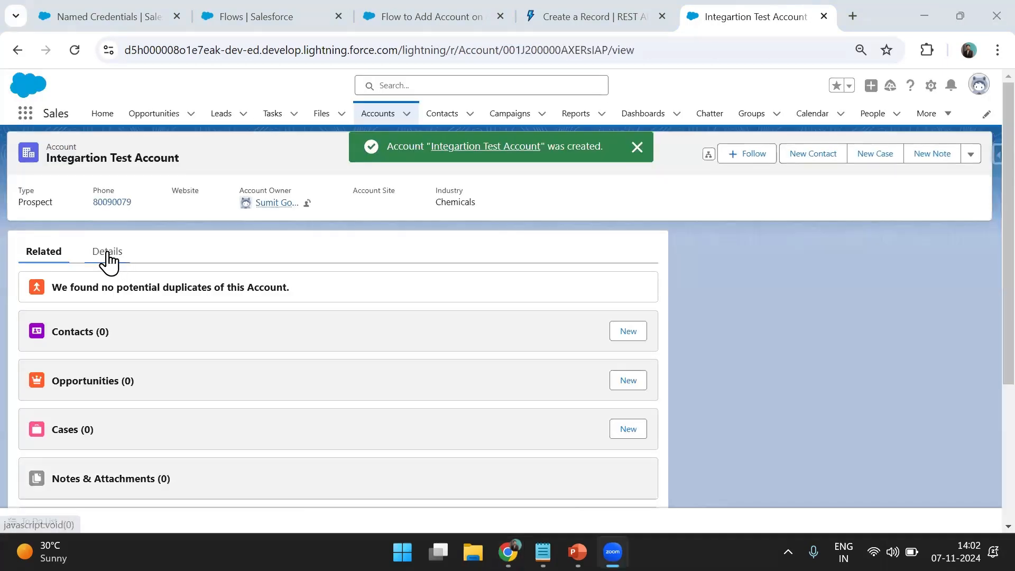
{"action": "left_click", "coordinate": [106, 253]}
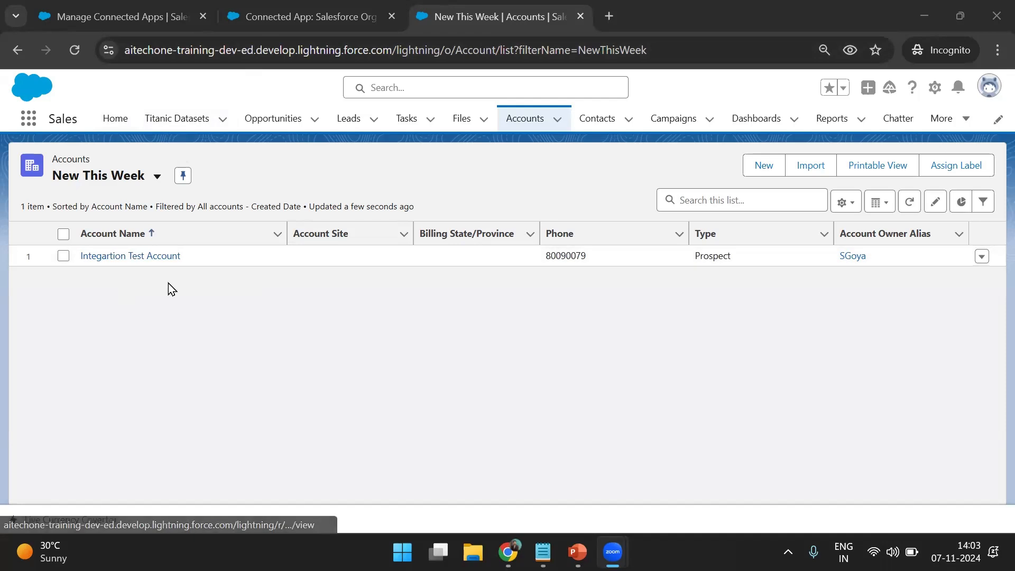
Open the synced Integartion Test Account record and find its 'Account Created using HTTP callout' description
{"action": "left_click", "coordinate": [123, 256]}
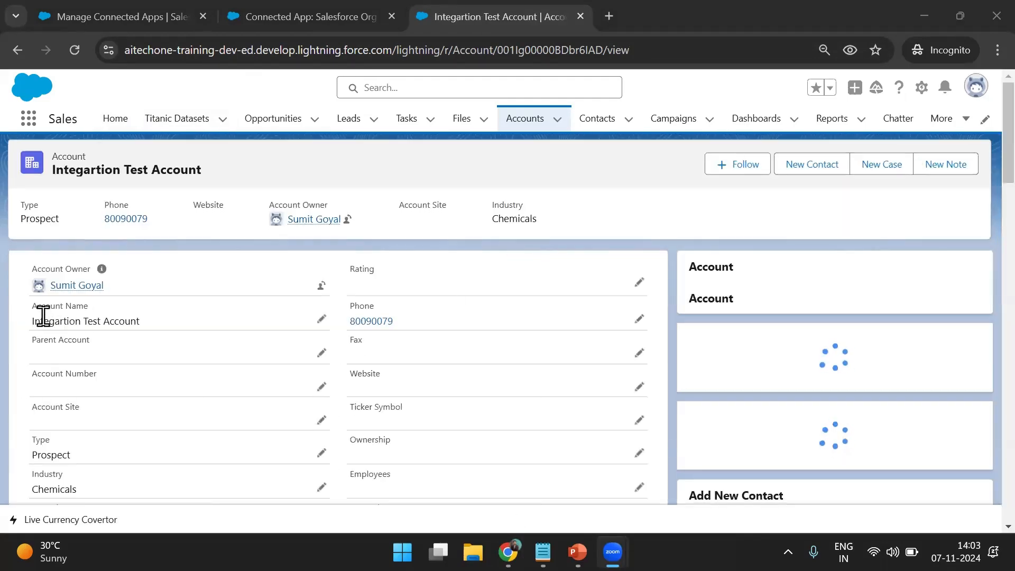
{"action": "left_click_drag", "start_coordinate": [41, 318], "coordinate": [131, 323]}
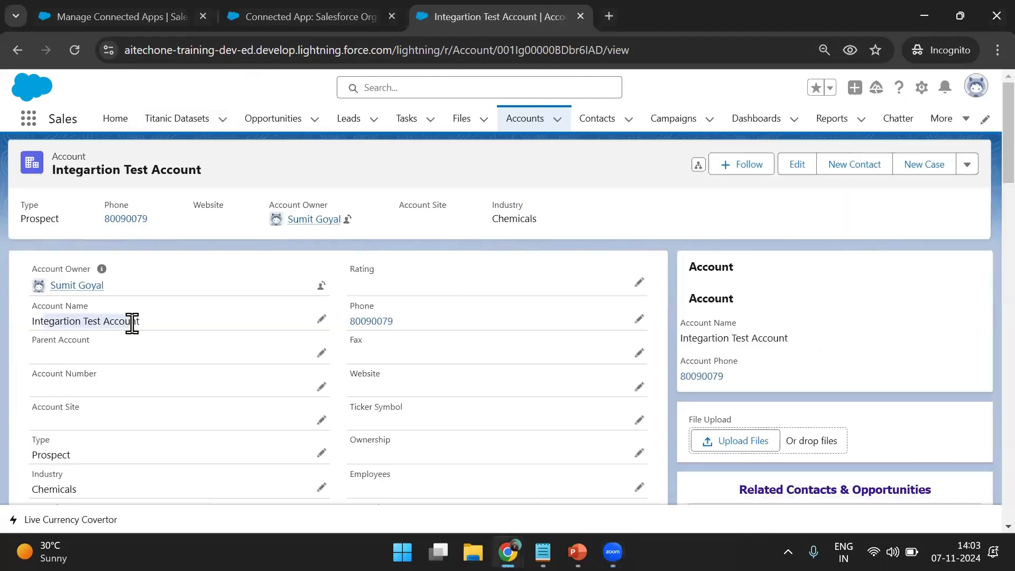
{"action": "scroll", "coordinate": [159, 377], "scroll_direction": "down", "scroll_amount": 3}
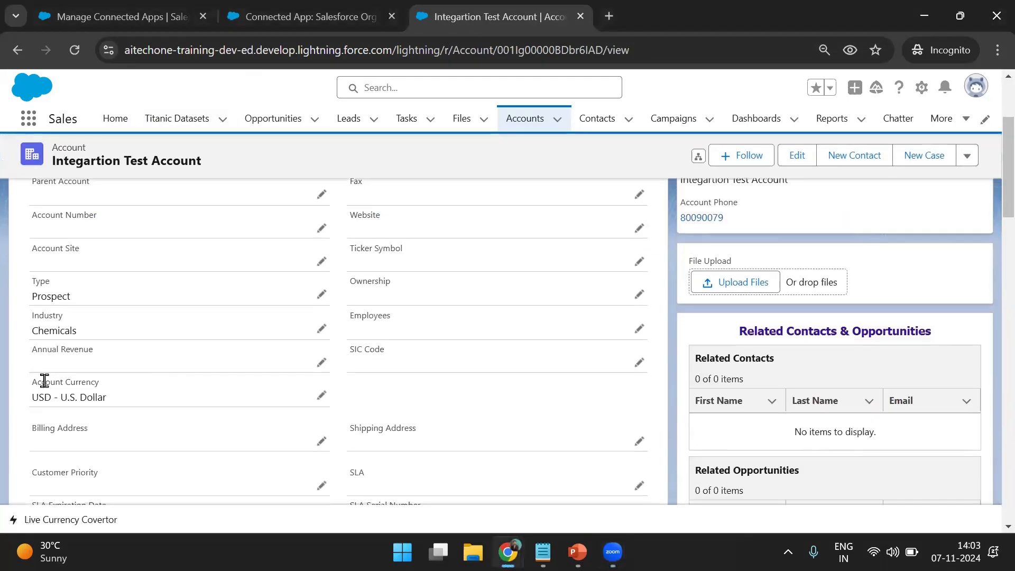
{"action": "scroll", "coordinate": [100, 380], "scroll_direction": "down", "scroll_amount": 5}
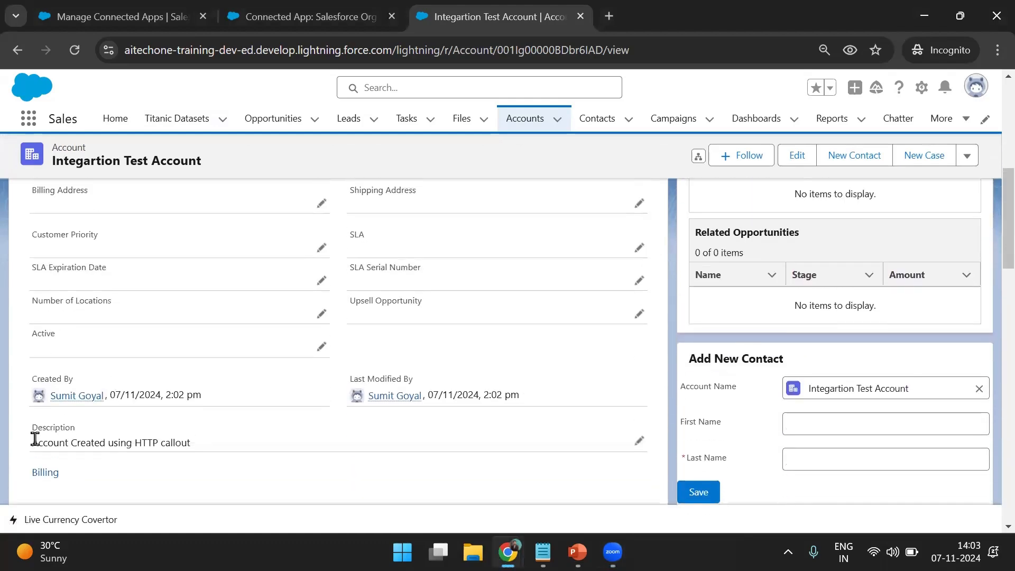
{"action": "left_click_drag", "start_coordinate": [30, 442], "coordinate": [197, 458]}
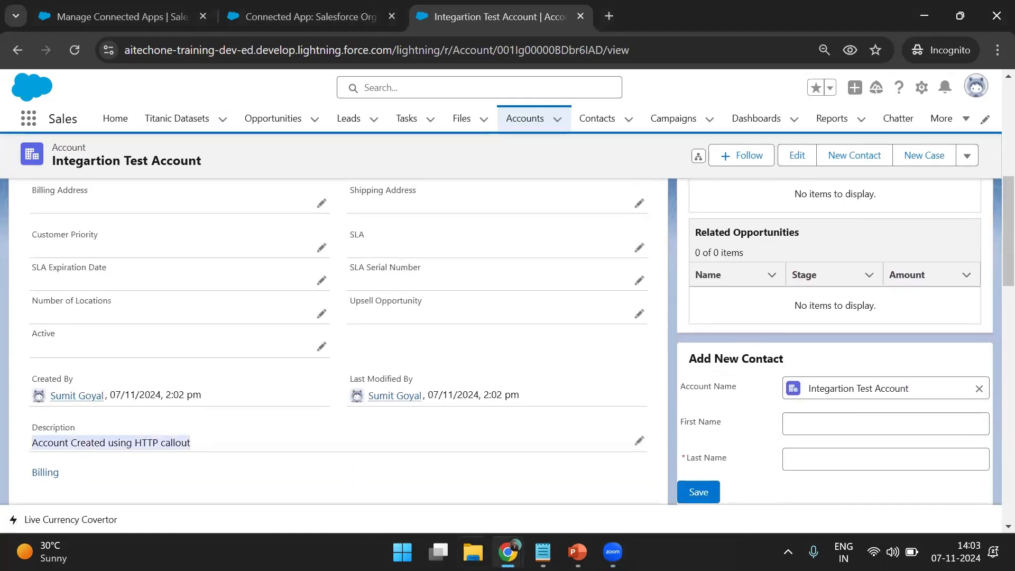
Compare it with the source org's account record, then return to the target org's record
{"action": "mouse_move", "coordinate": [507, 552]}
{"action": "left_click", "coordinate": [506, 473]}
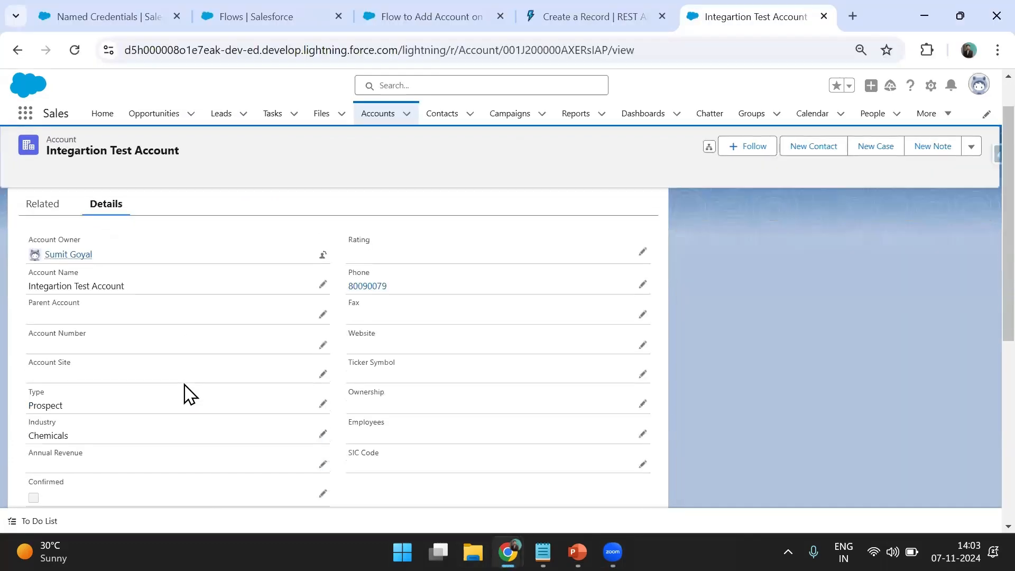
{"action": "scroll", "coordinate": [186, 392], "scroll_direction": "down", "scroll_amount": 10}
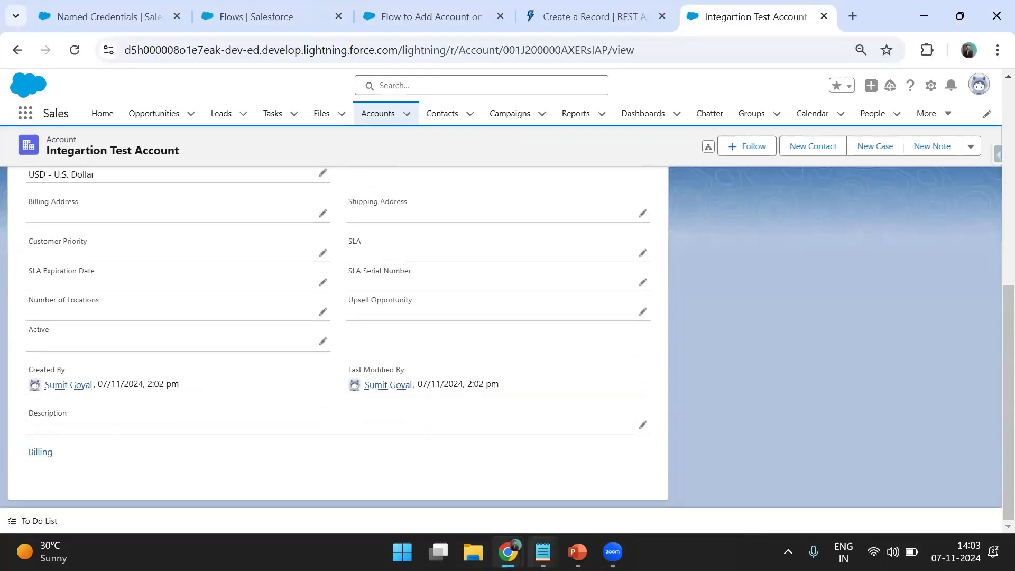
{"action": "mouse_move", "coordinate": [507, 552]}
{"action": "left_click", "coordinate": [652, 489]}
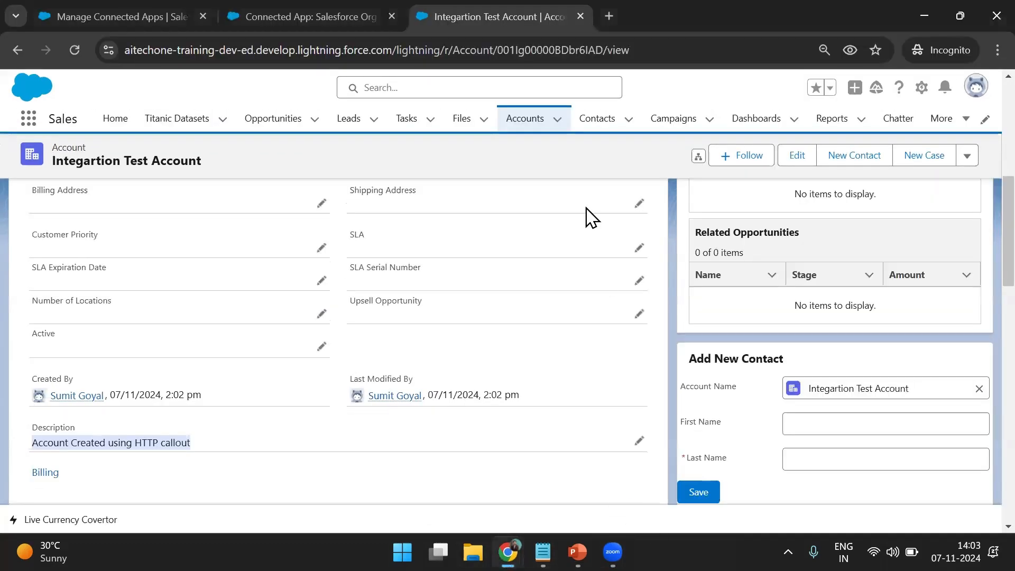